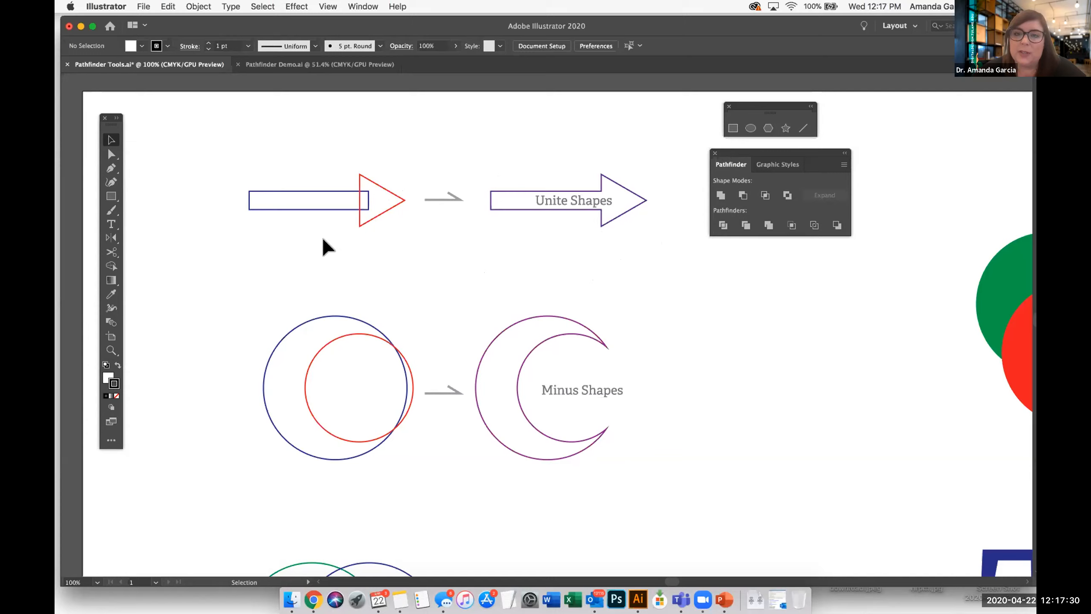
# Step: Select in turn the rectangle, the triangle and the finished arrow of the Unite Shapes example to compare them
pyautogui.click(366, 209)
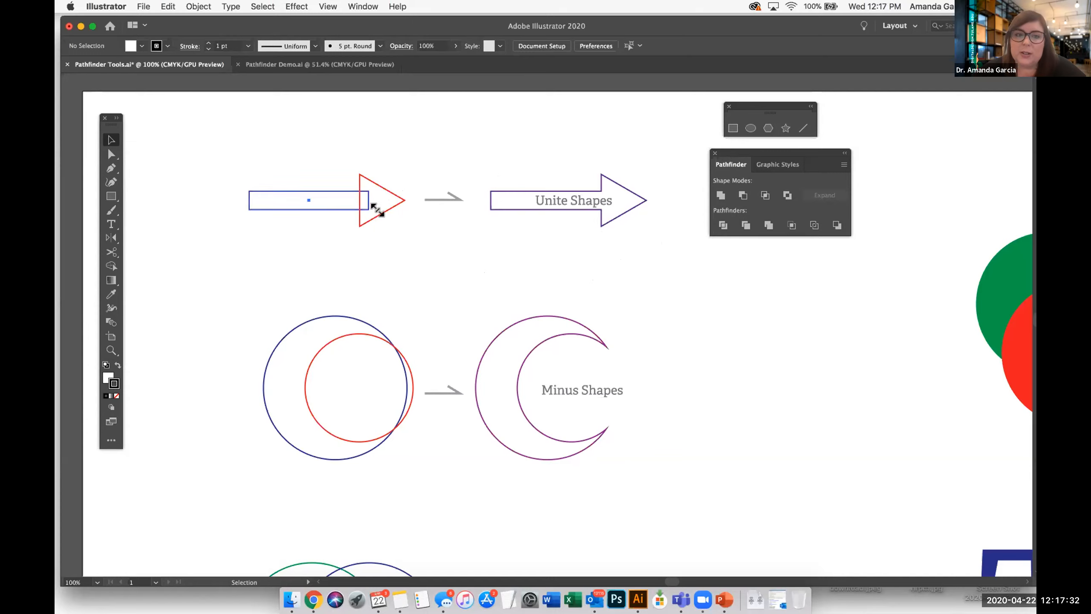
pyautogui.click(382, 213)
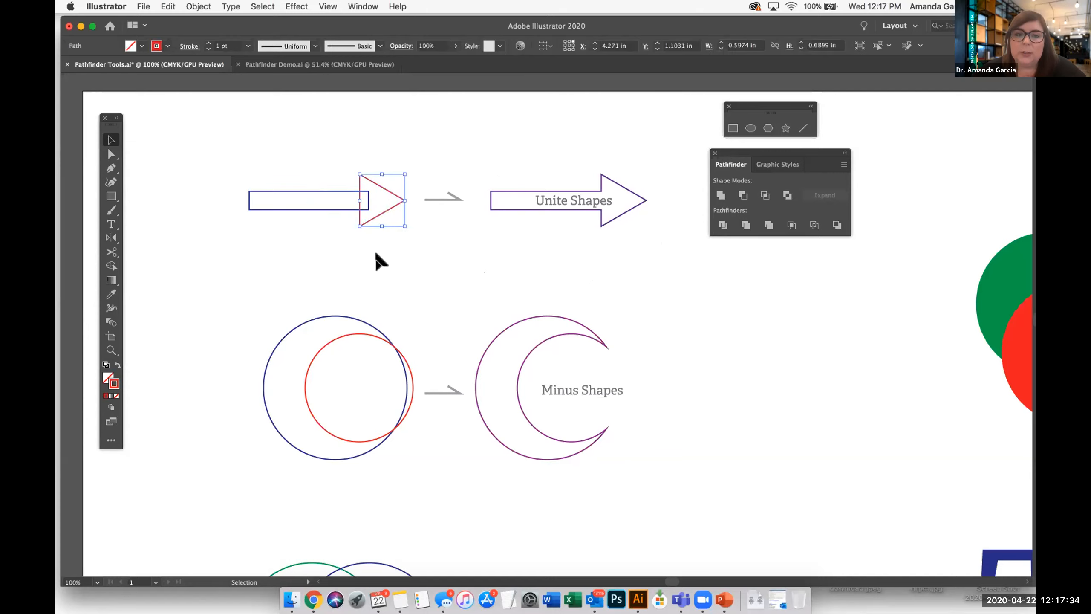
pyautogui.click(322, 209)
pyautogui.click(393, 208)
pyautogui.click(550, 210)
pyautogui.click(485, 239)
# Step: Move the Pathfinder panel clear of the Unite Shapes example
pyautogui.press('super+space')
pyautogui.moveTo(360, 165); pyautogui.dragTo(396, 170)
pyautogui.moveTo(784, 151); pyautogui.dragTo(921, 151)
pyautogui.press('space')
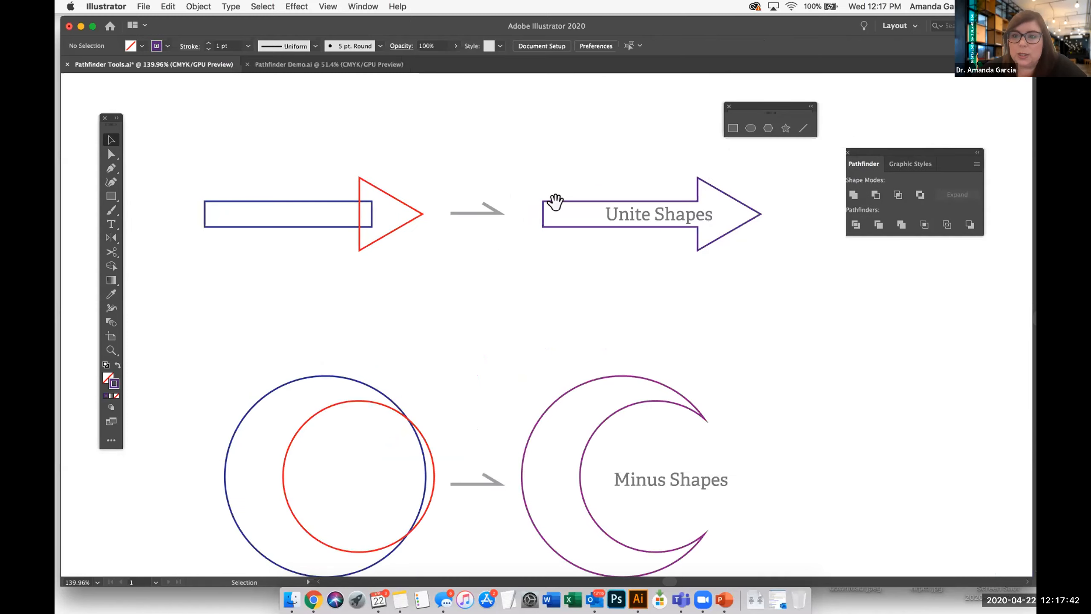
pyautogui.moveTo(555, 202); pyautogui.dragTo(586, 237)
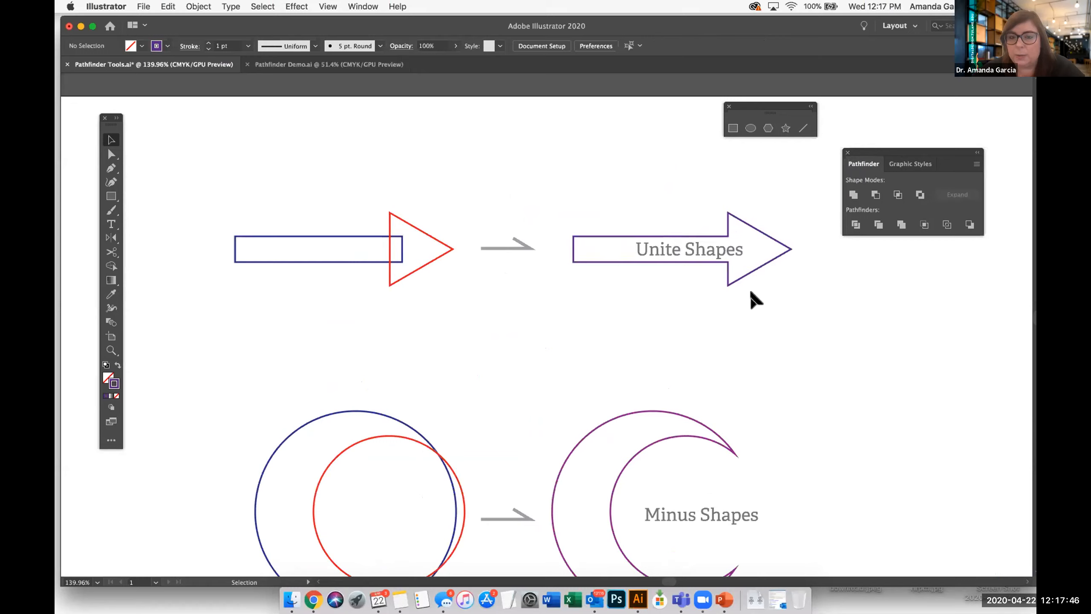
# Step: Select the blue rectangle and the red triangle of the arrow example one after the other to inspect them
pyautogui.click(300, 260)
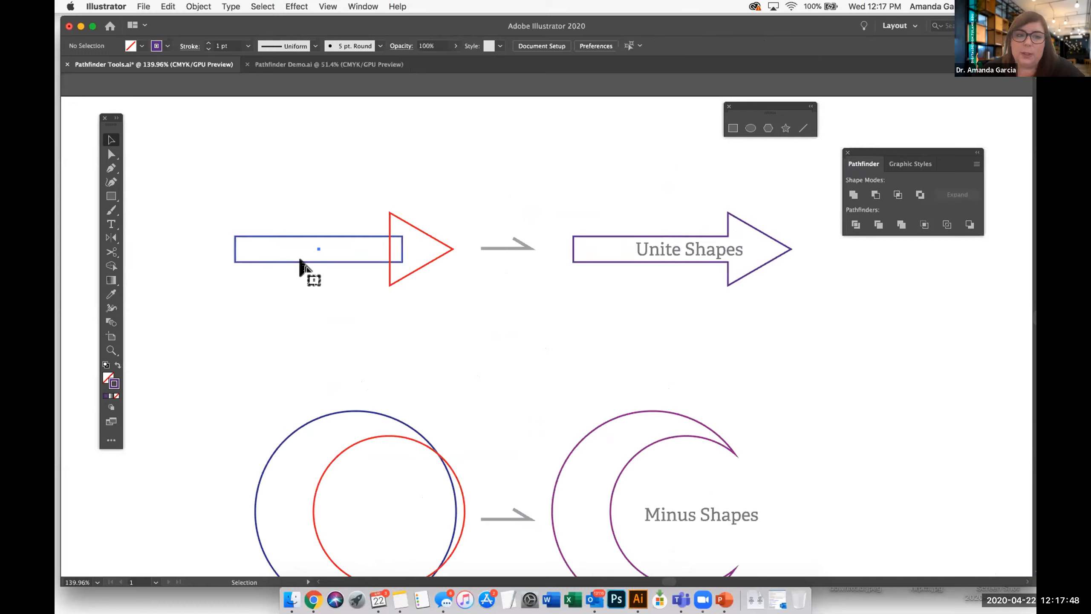
pyautogui.click(422, 266)
pyautogui.click(320, 269)
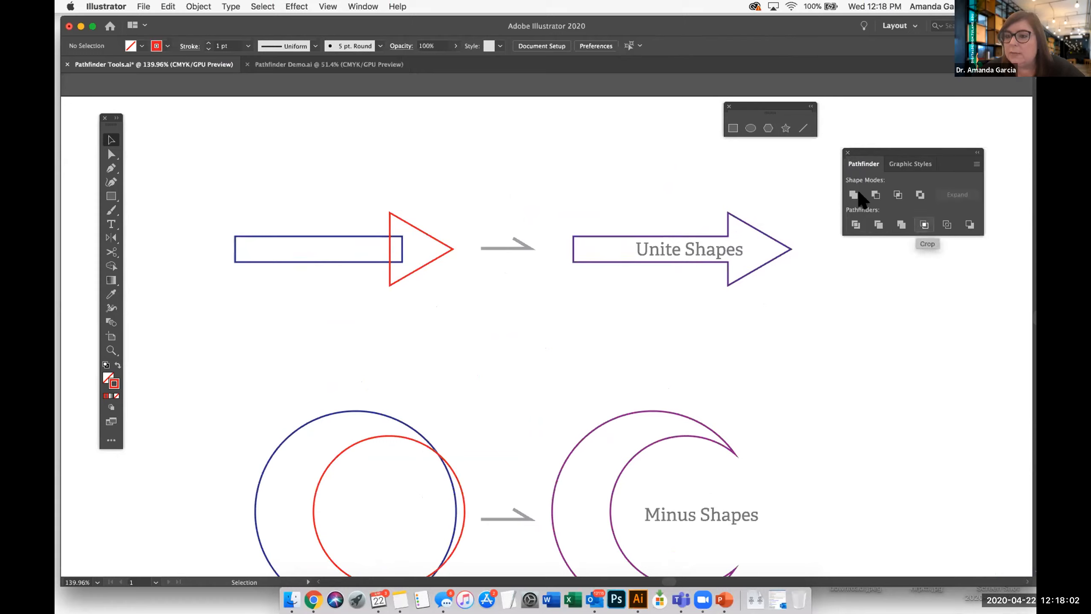
# Step: Draw a thin rectangle about 1.53 in wide and 0.21 in high above the Unite Shapes example
pyautogui.moveTo(908, 150); pyautogui.dragTo(905, 154)
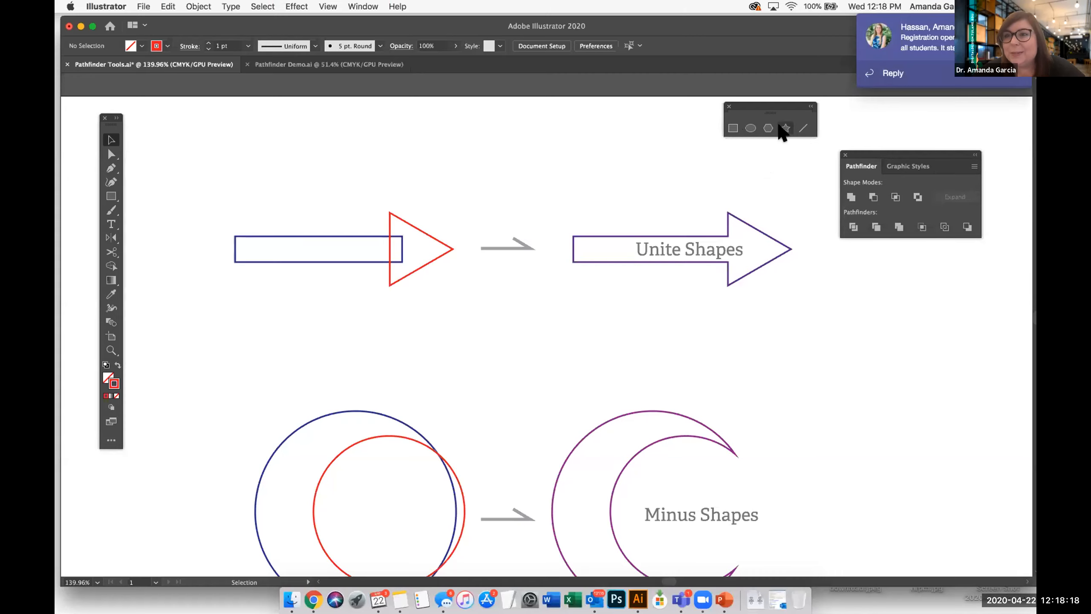
pyautogui.click(732, 129)
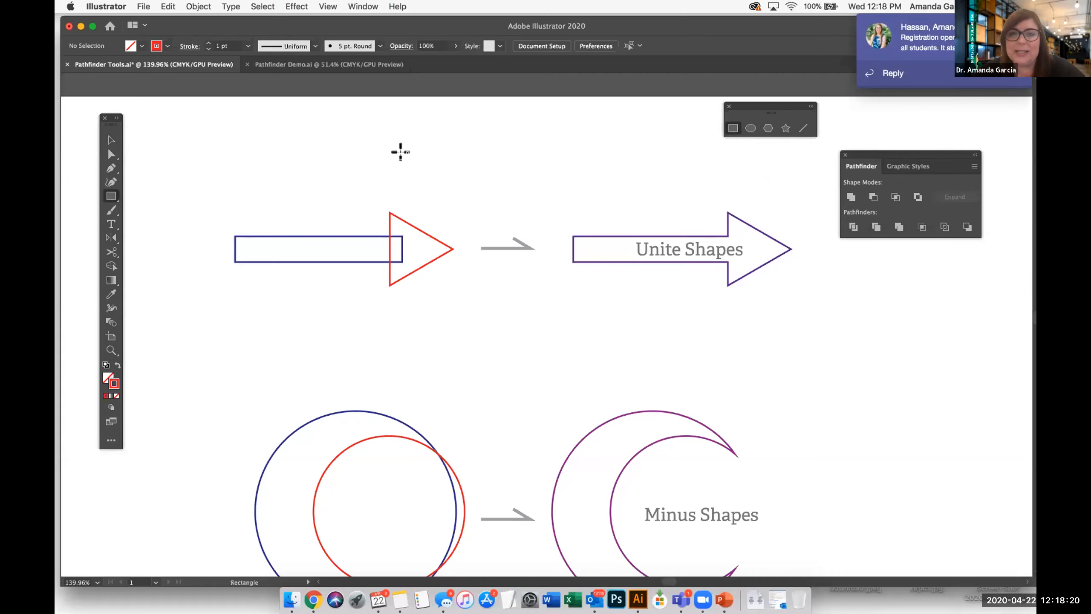
pyautogui.moveTo(399, 136); pyautogui.dragTo(560, 158)
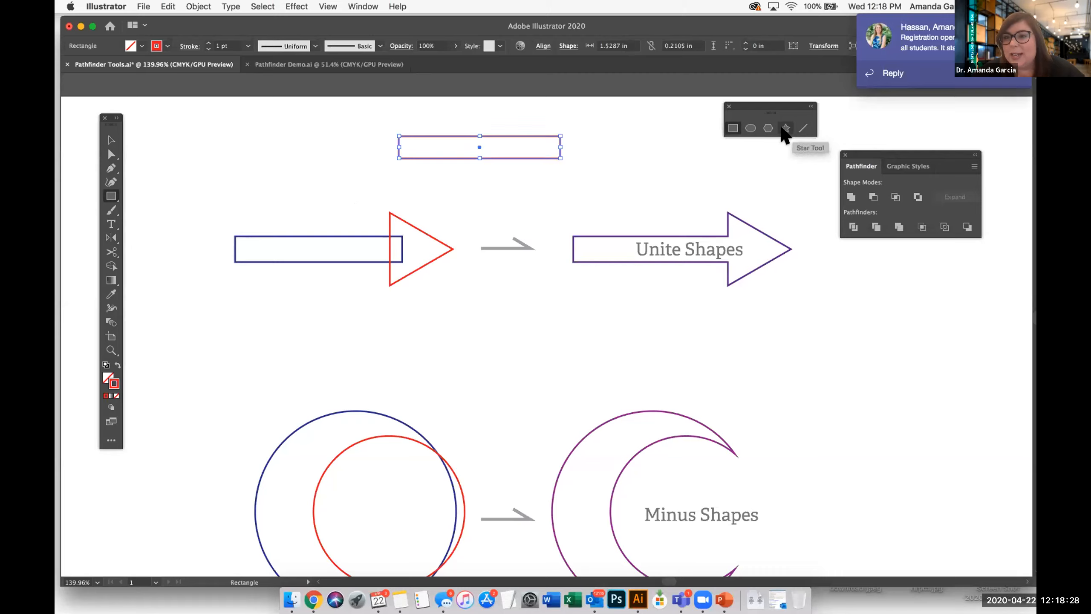
# Step: Create a three-sided polygon with a 0.8315 in radius near the right end of the new rectangle
pyautogui.click(785, 129)
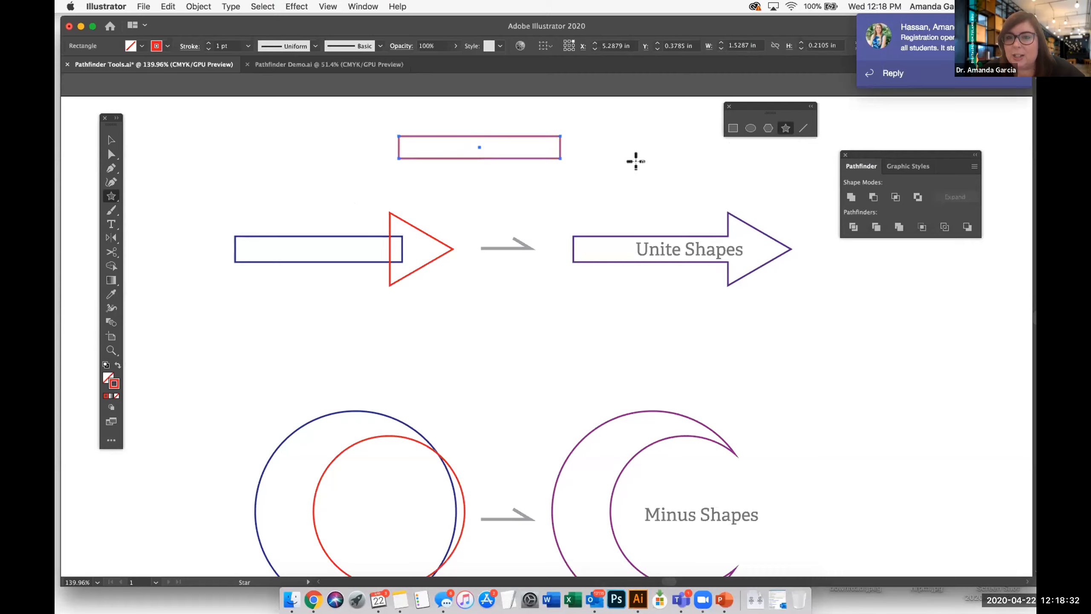
pyautogui.click(767, 129)
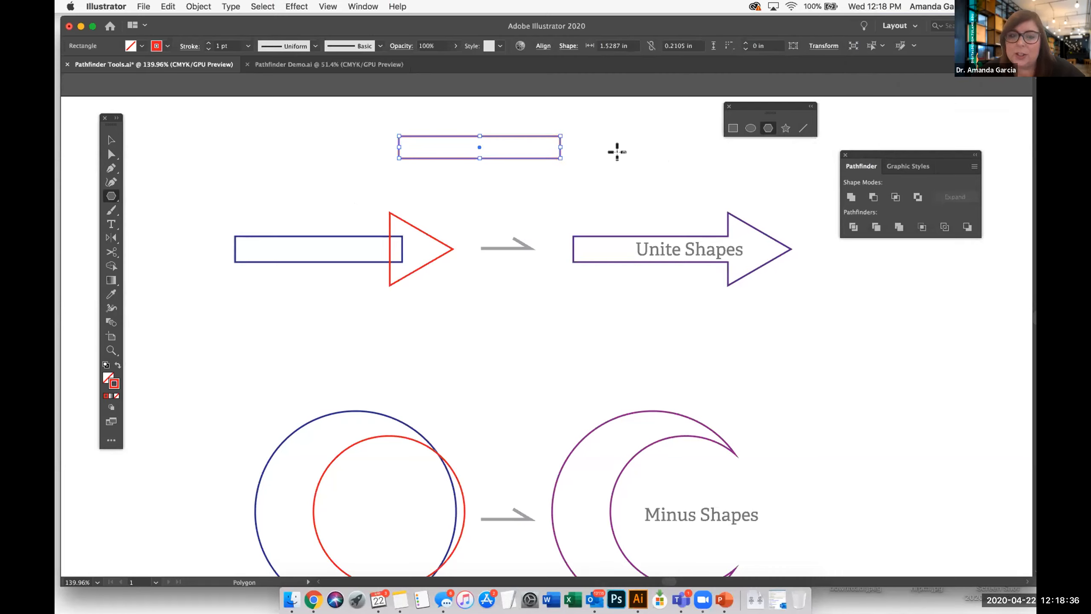
pyautogui.click(617, 151)
pyautogui.write('3')
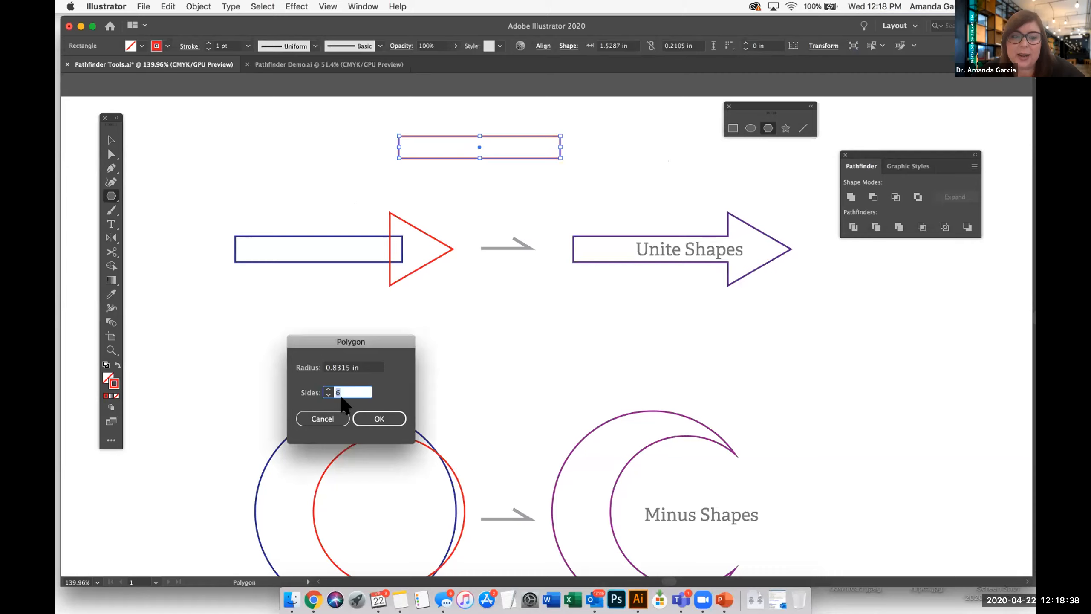
pyautogui.click(370, 417)
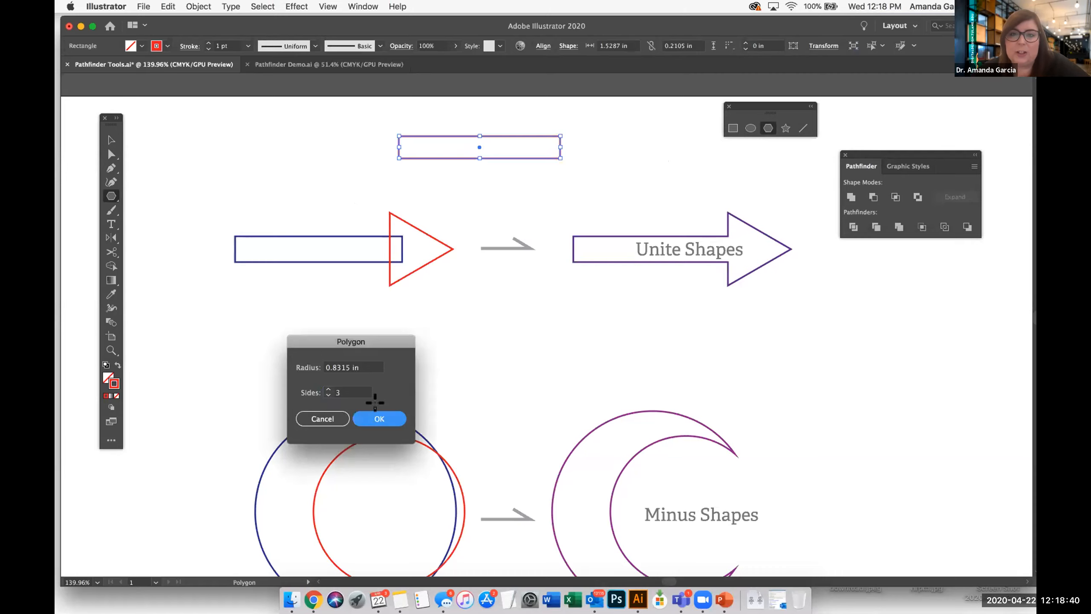
# Step: Shrink the new triangle to about 0.42 by 0.48 in and place it, pointing right, over the new rectangle's right end
pyautogui.press('v')
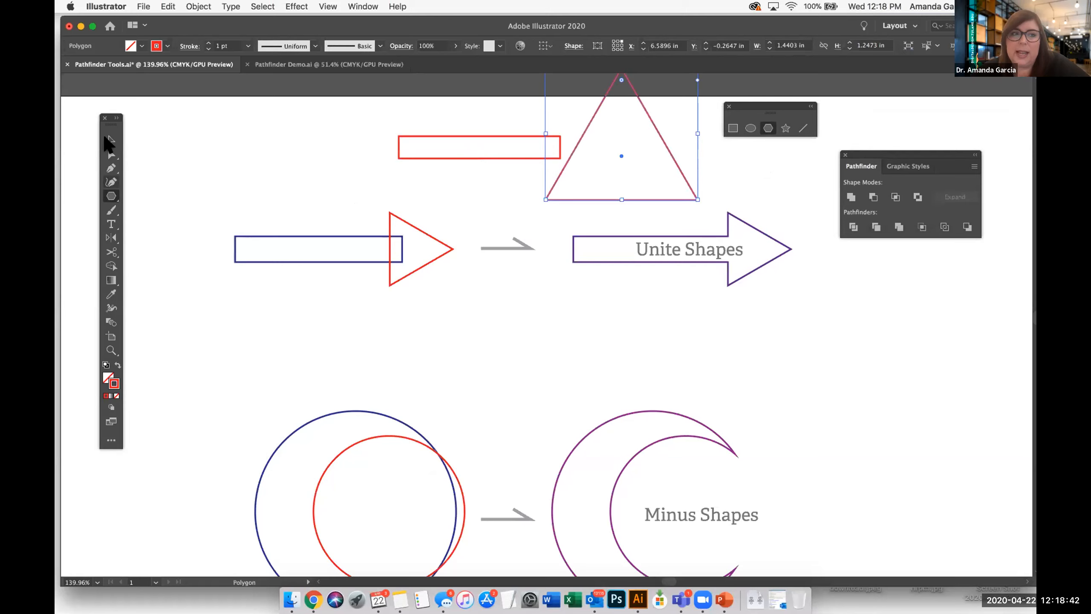
pyautogui.scroll(2, 584, 146)
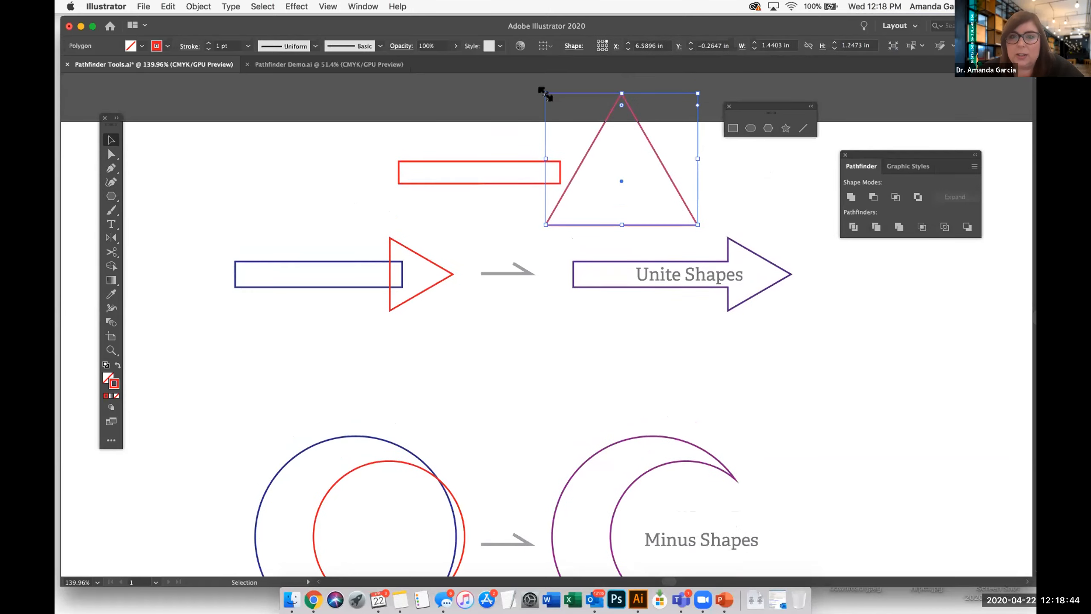
pyautogui.moveTo(553, 100); pyautogui.dragTo(696, 169)
pyautogui.moveTo(709, 212); pyautogui.dragTo(715, 247)
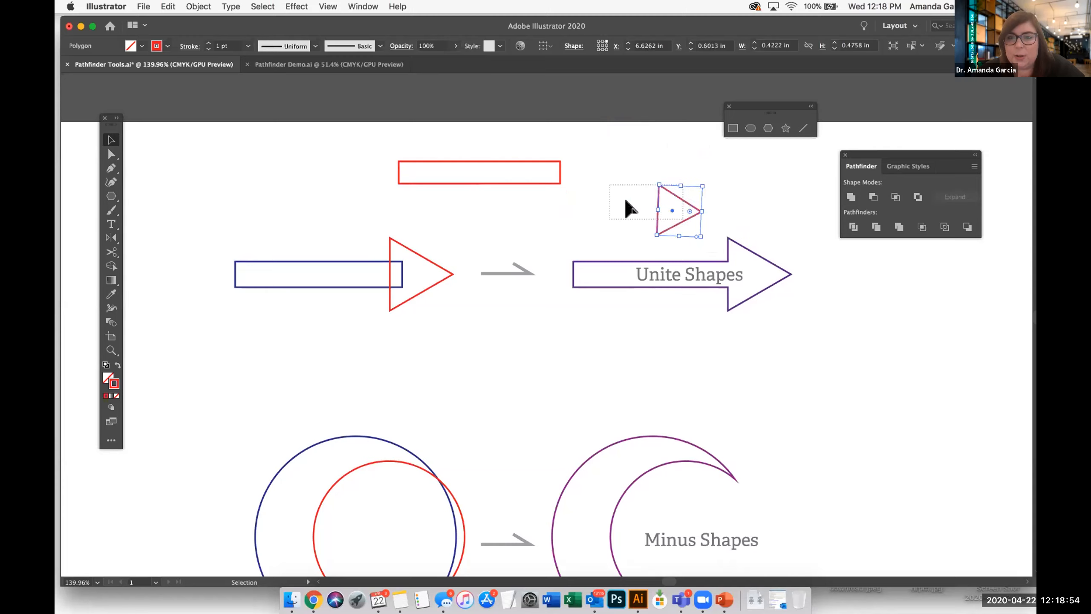
pyautogui.moveTo(655, 219); pyautogui.dragTo(597, 170)
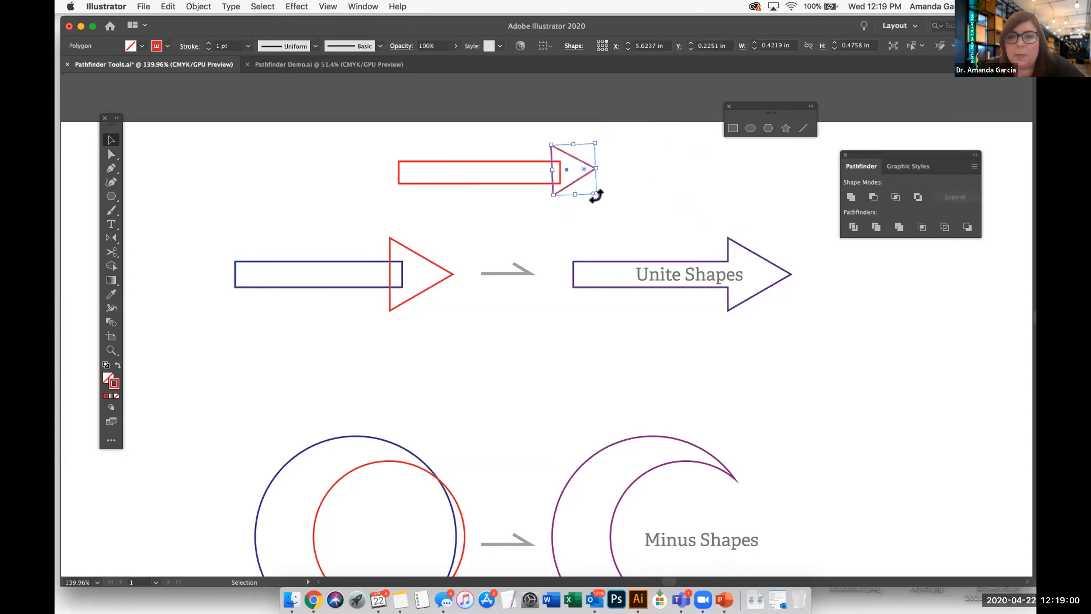
pyautogui.click(620, 208)
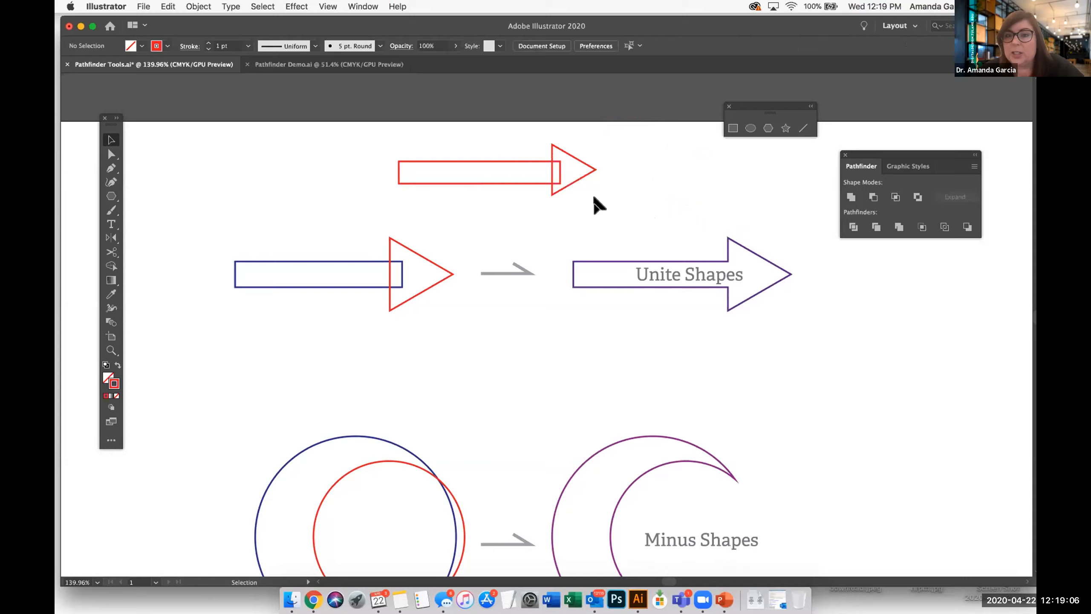
# Step: Enlarge the new triangle to about 0.61 by 0.53 in and nudge it up to centre it on the thin rectangle
pyautogui.click(595, 172)
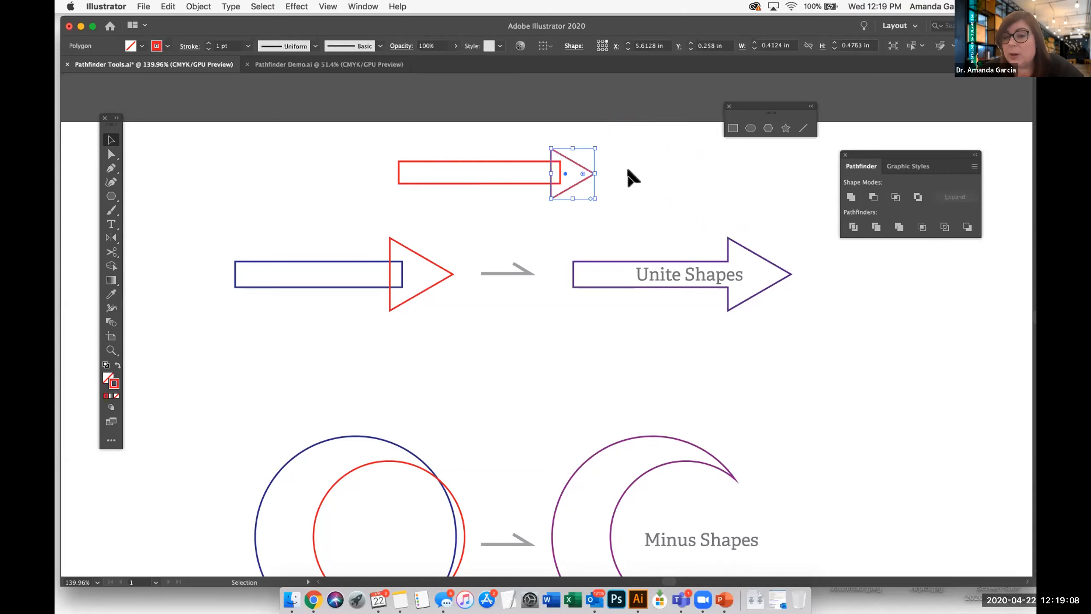
pyautogui.click(519, 170)
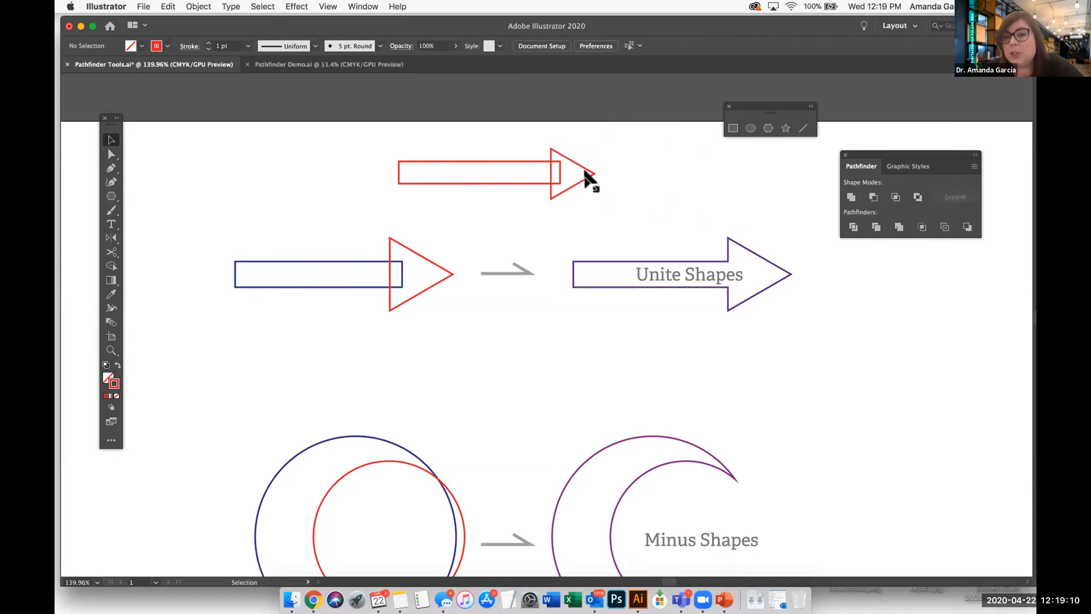
pyautogui.click(594, 173)
pyautogui.moveTo(594, 173); pyautogui.dragTo(607, 173)
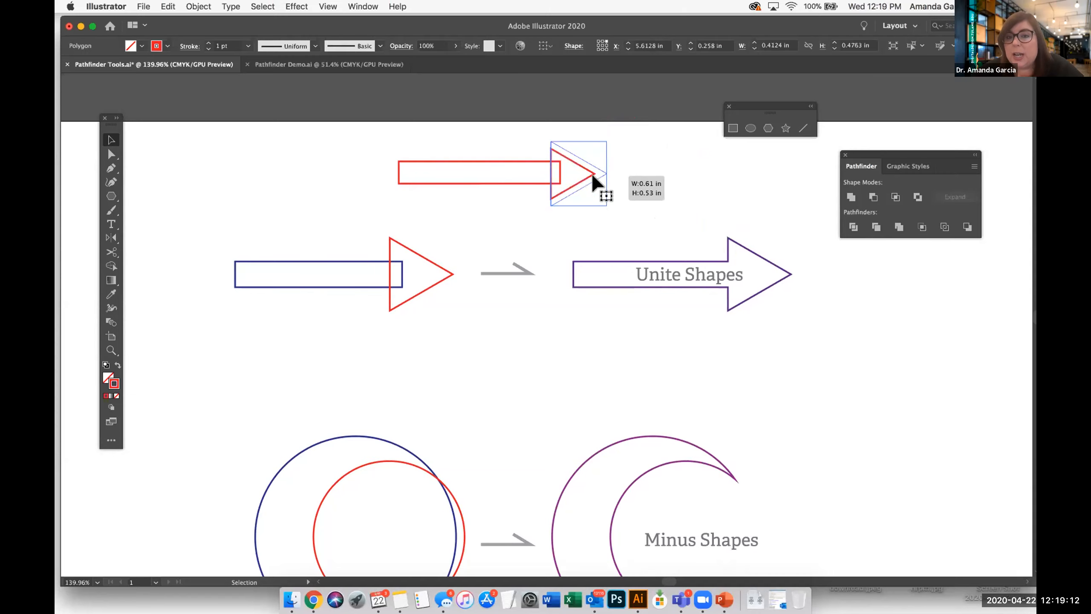
pyautogui.press('Up')
pyautogui.press('Up')
pyautogui.moveTo(433, 140); pyautogui.dragTo(607, 189)
pyautogui.click(281, 152)
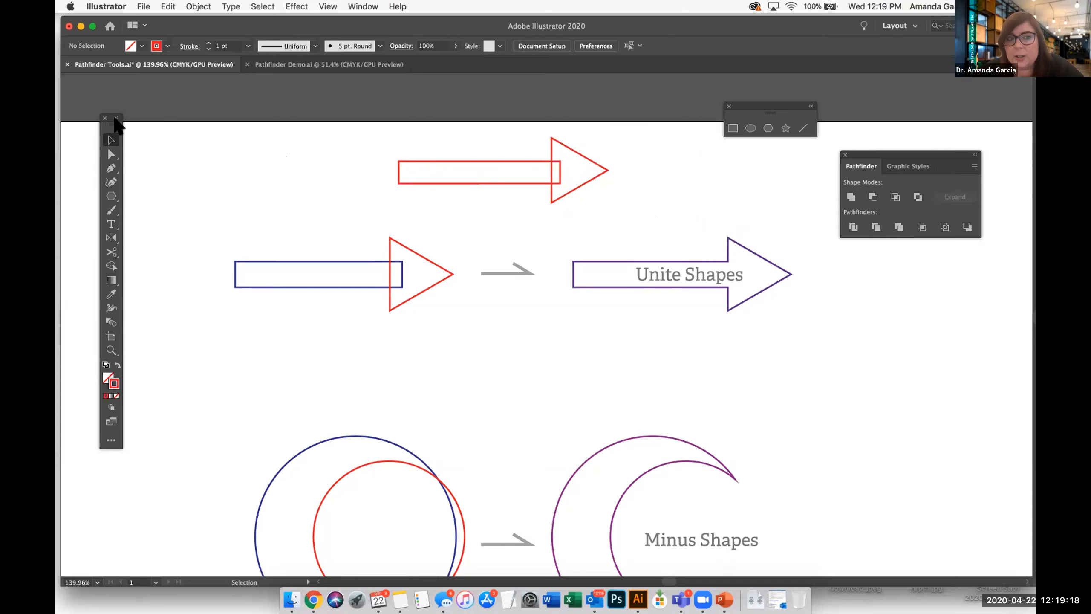
# Step: Move the toolbar closer to the artwork and draw trial selection marquees over the empty canvas beside the new arrow shapes
pyautogui.moveTo(111, 124); pyautogui.dragTo(196, 119)
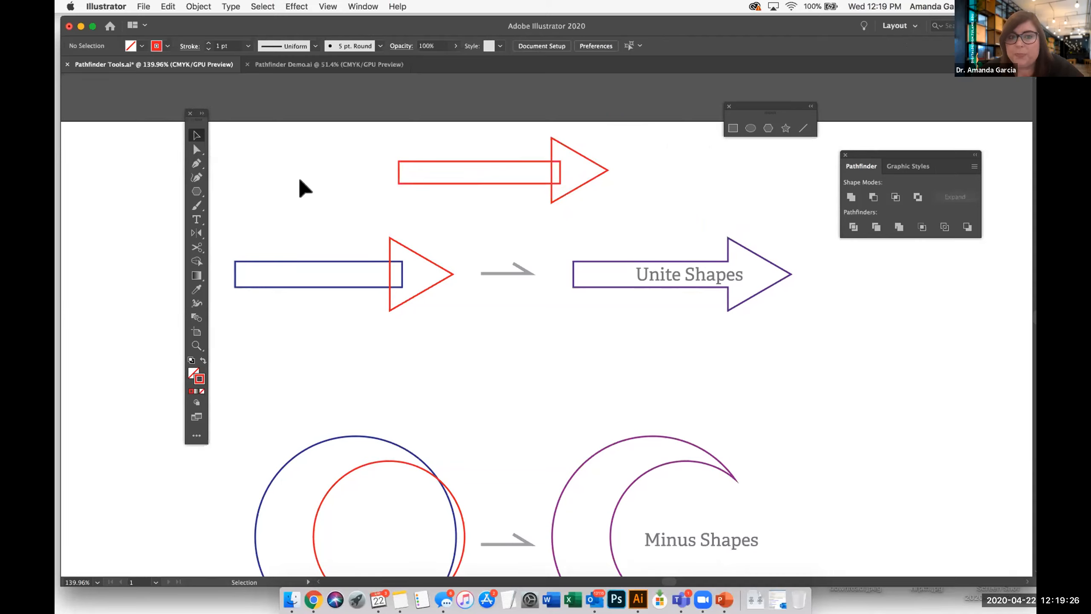
pyautogui.moveTo(265, 184); pyautogui.dragTo(294, 184)
pyautogui.moveTo(238, 156); pyautogui.dragTo(371, 221)
pyautogui.moveTo(280, 163); pyautogui.dragTo(336, 202)
pyautogui.moveTo(254, 164); pyautogui.dragTo(249, 210)
# Step: Select the blue rectangle and red triangle of the arrow example together by enclosing them in a marquee
pyautogui.moveTo(224, 185); pyautogui.dragTo(388, 296)
pyautogui.moveTo(310, 207); pyautogui.dragTo(398, 259)
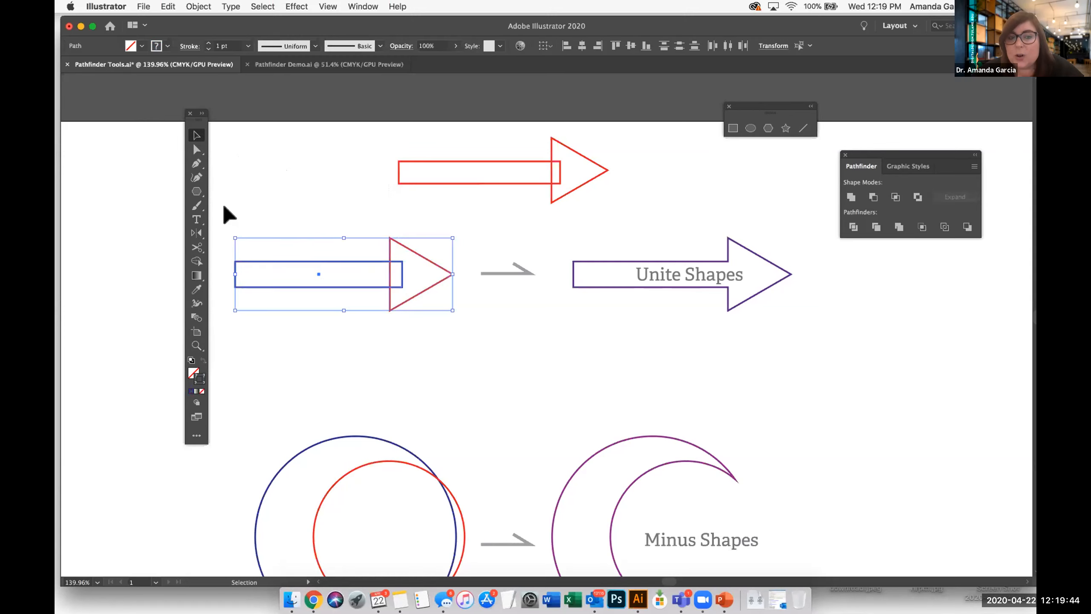
pyautogui.moveTo(223, 211); pyautogui.dragTo(444, 333)
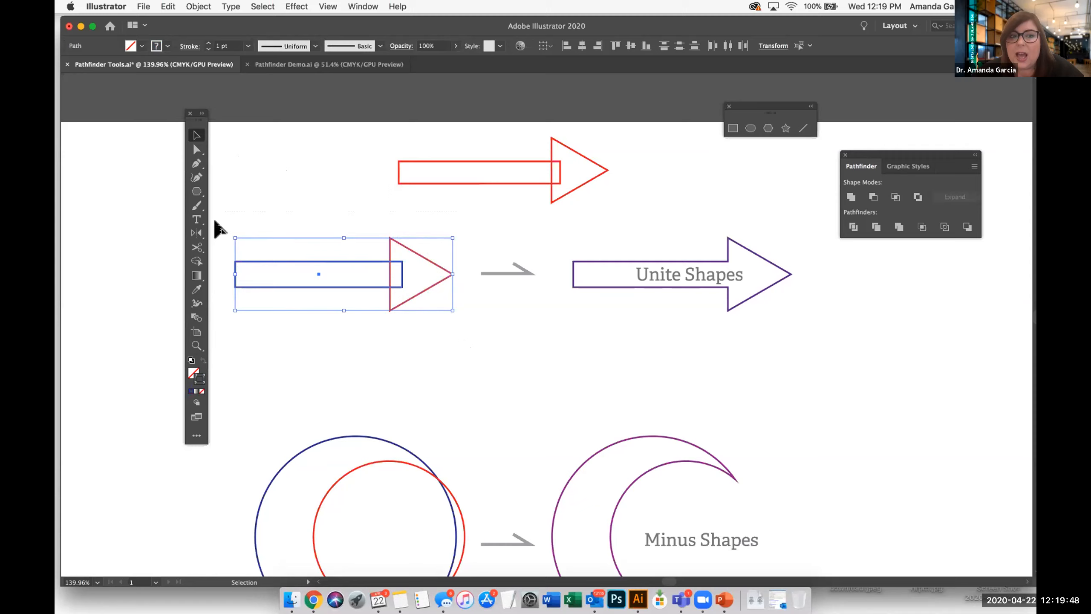
pyautogui.click(299, 294)
pyautogui.moveTo(217, 223); pyautogui.dragTo(455, 322)
pyautogui.click(349, 217)
# Step: Select the example's blue rectangle and red triangle with a small marquee that only touches their overlap, and clear the selection
pyautogui.scroll(1, 349, 218)
pyautogui.moveTo(351, 219); pyautogui.dragTo(411, 279)
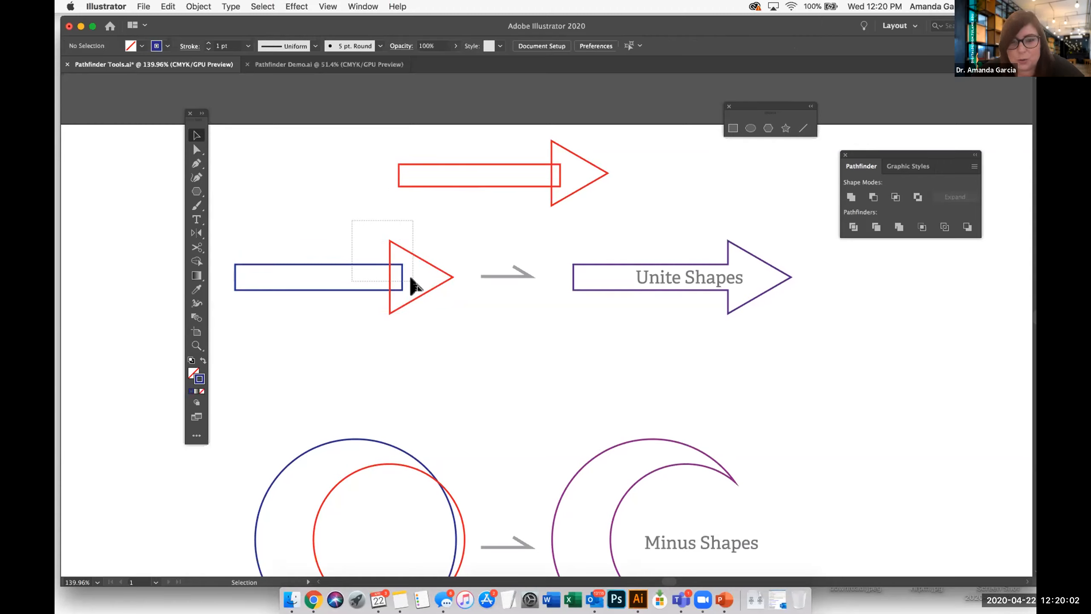
pyautogui.moveTo(412, 280); pyautogui.dragTo(409, 277)
pyautogui.scroll(1, 393, 222)
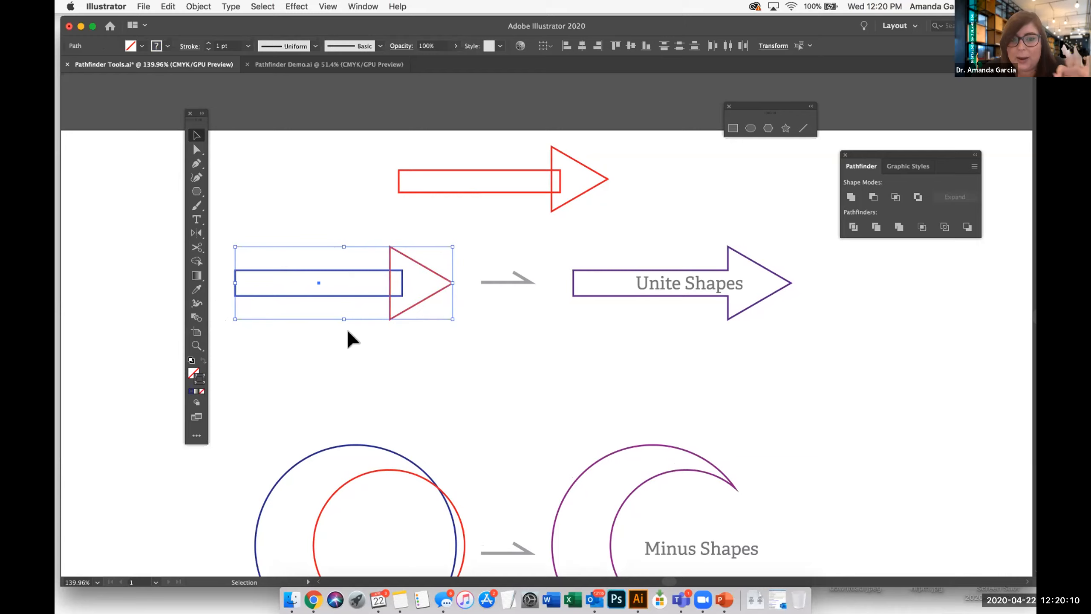
pyautogui.click(368, 337)
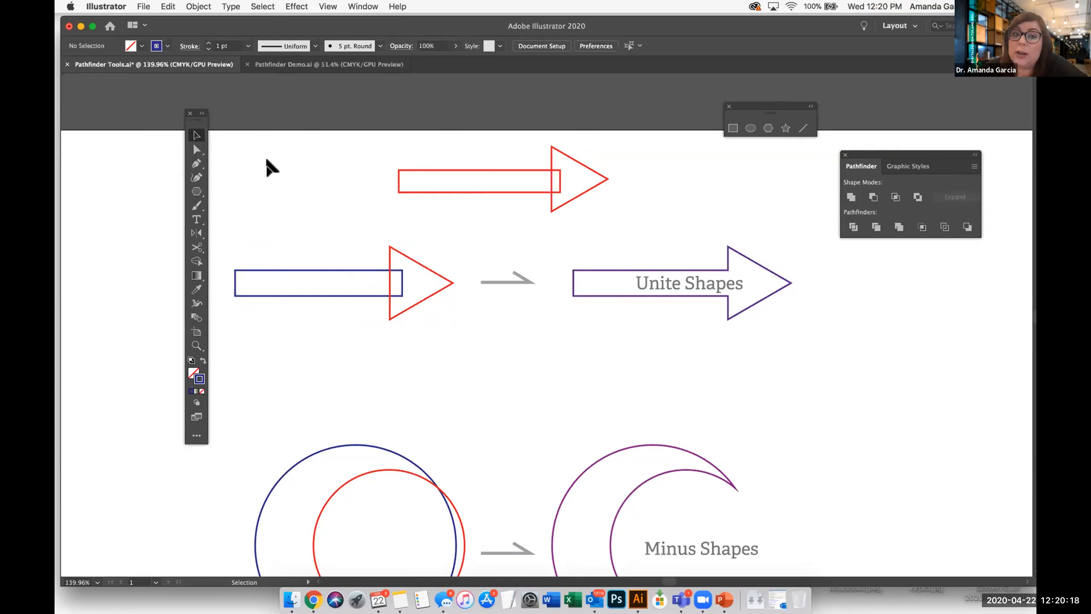
# Step: Move the new red rectangle and triangle together down to just above the blue-and-red example shapes
pyautogui.moveTo(232, 165); pyautogui.dragTo(341, 231)
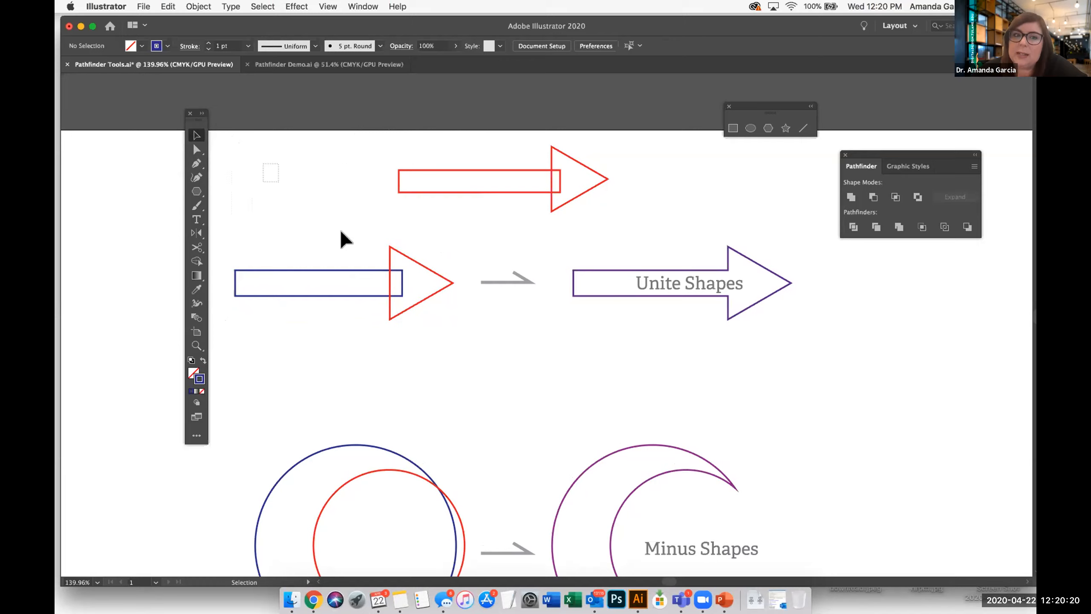
pyautogui.moveTo(485, 141); pyautogui.dragTo(577, 210)
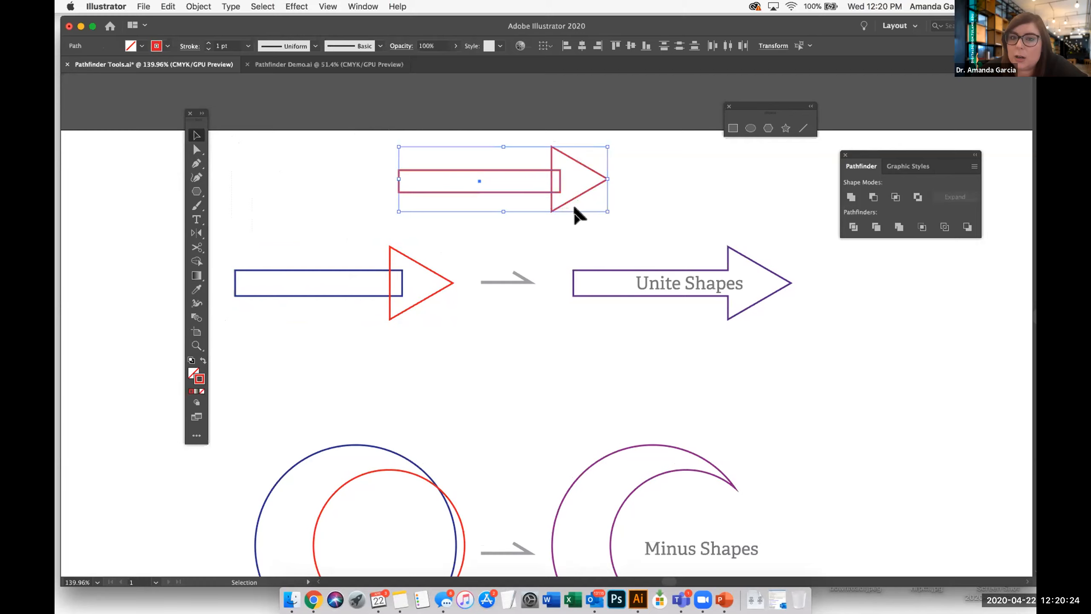
pyautogui.moveTo(363, 136); pyautogui.dragTo(647, 224)
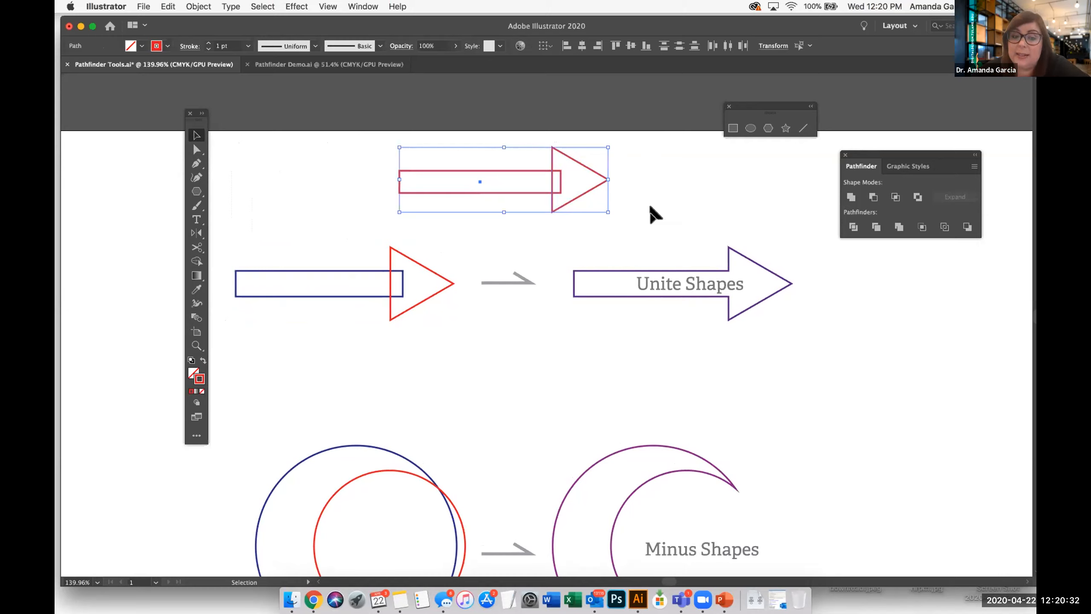
pyautogui.moveTo(533, 194); pyautogui.dragTo(465, 244)
pyautogui.click(536, 225)
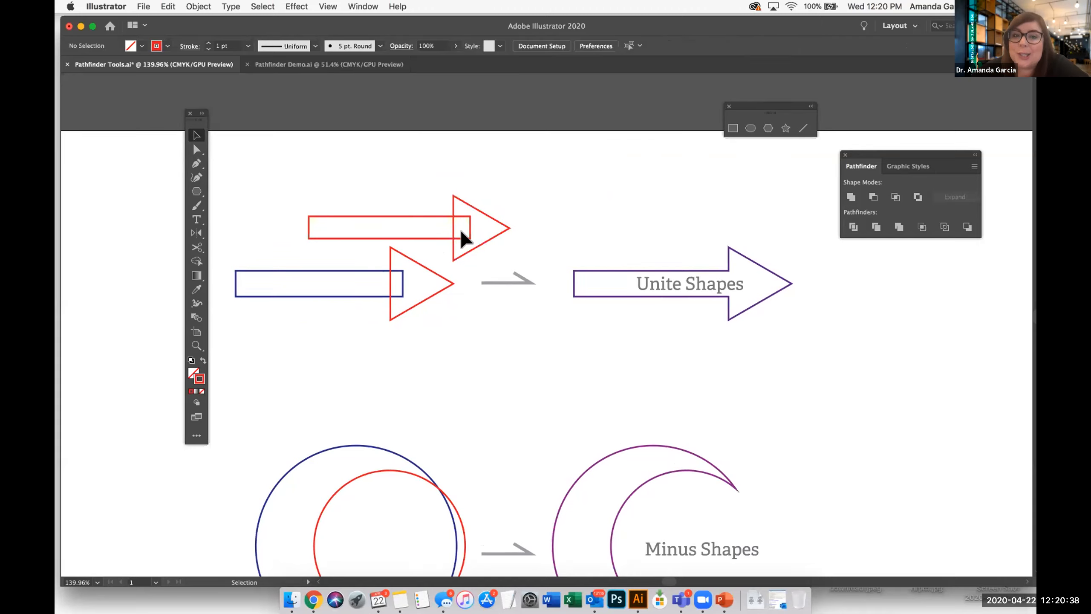
# Step: Move the new red rectangle and triangle together back up into the clear space above the Unite Shapes example
pyautogui.moveTo(287, 191); pyautogui.dragTo(519, 258)
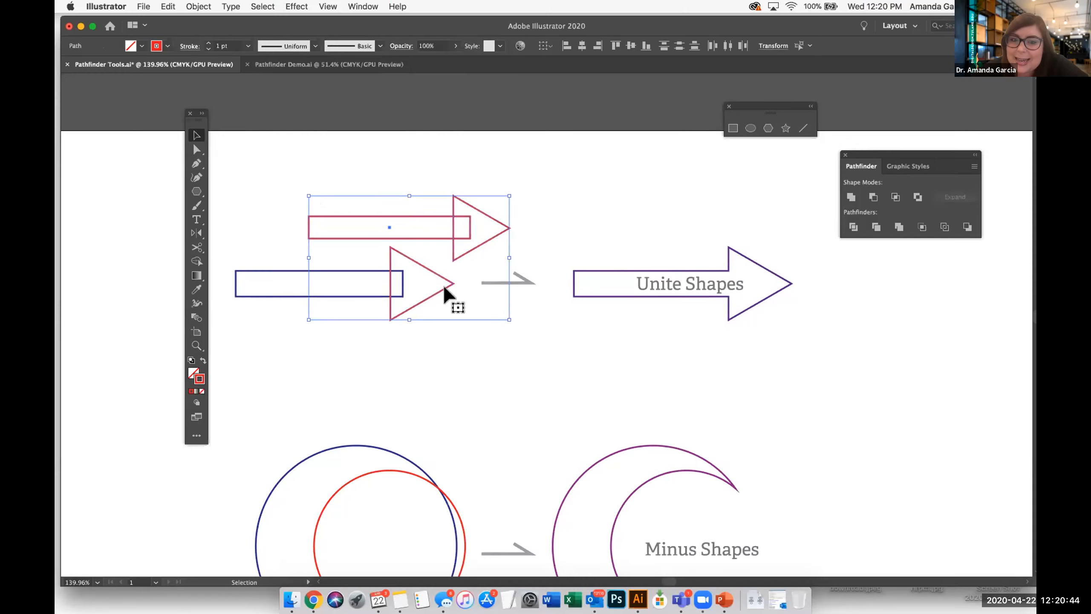
pyautogui.click(414, 145)
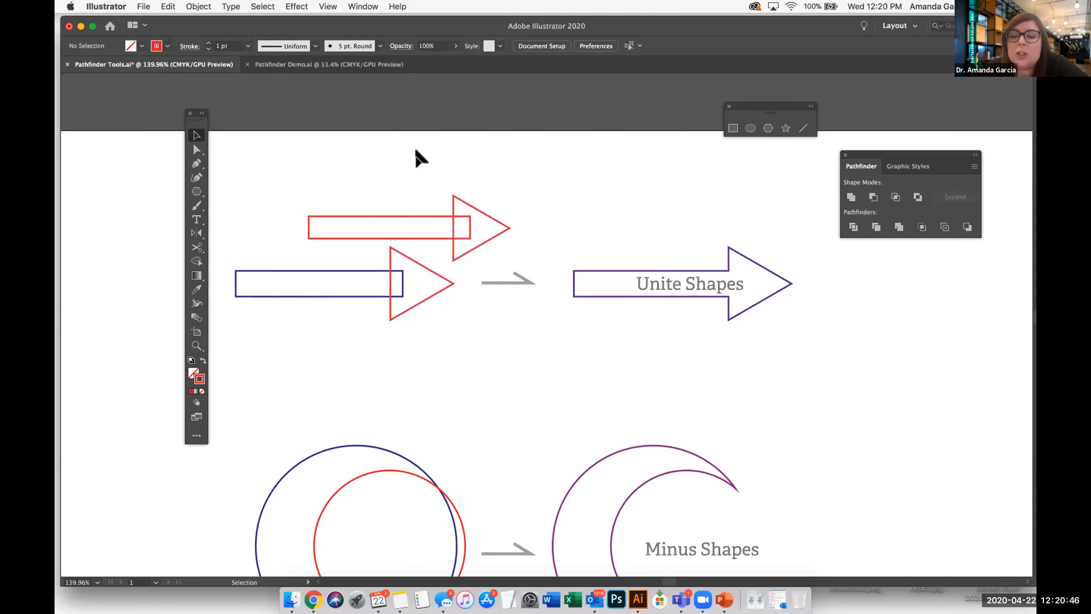
pyautogui.moveTo(467, 219); pyautogui.dragTo(631, 197)
pyautogui.hscroll(-1, 546, 241)
pyautogui.click(376, 184)
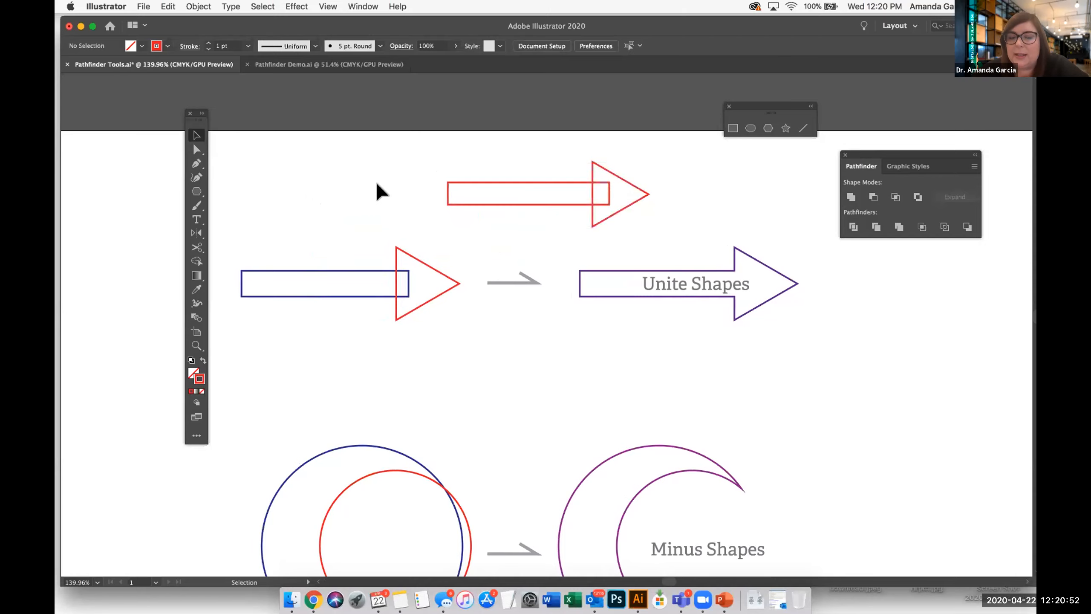
# Step: Try to merge the arrow example's blue rectangle and red triangle into one shape with the Pathfinder Unite mode, and undo it
pyautogui.moveTo(309, 232); pyautogui.dragTo(404, 301)
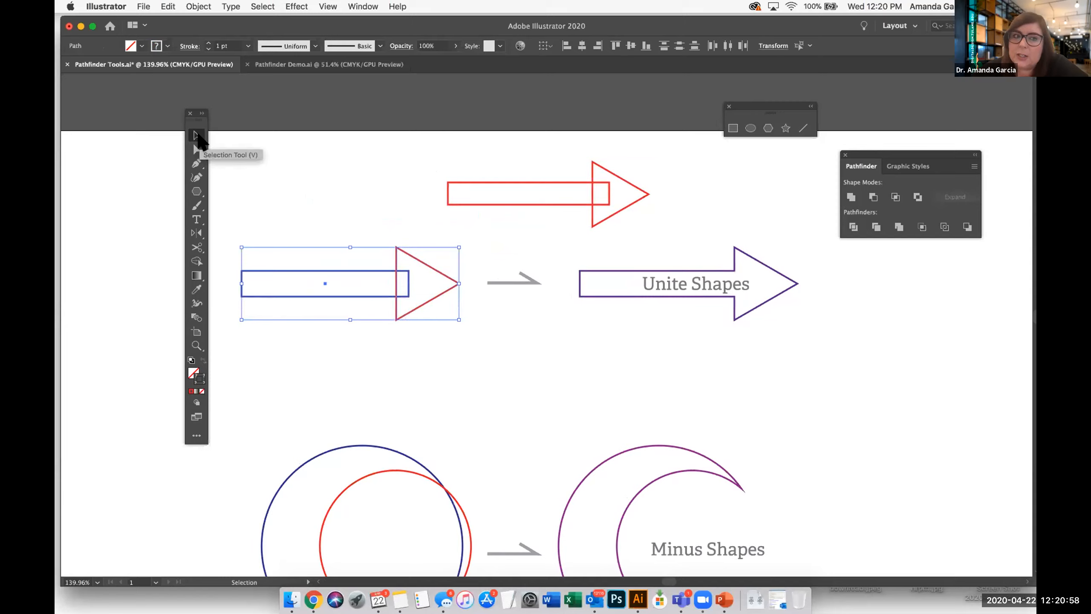
pyautogui.click(420, 294)
pyautogui.moveTo(419, 293); pyautogui.dragTo(381, 257)
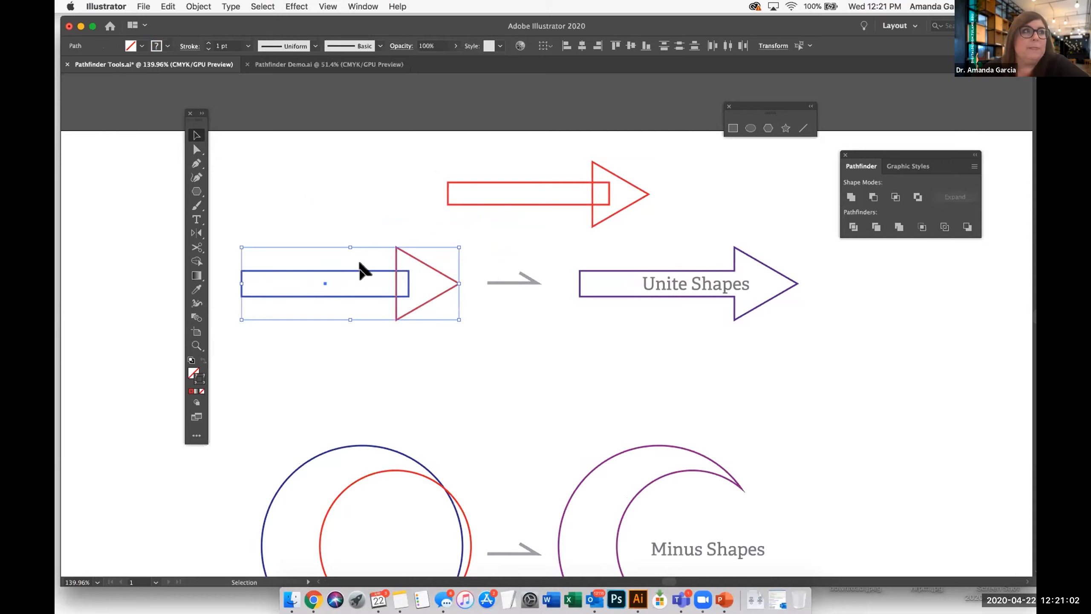
pyautogui.click(851, 197)
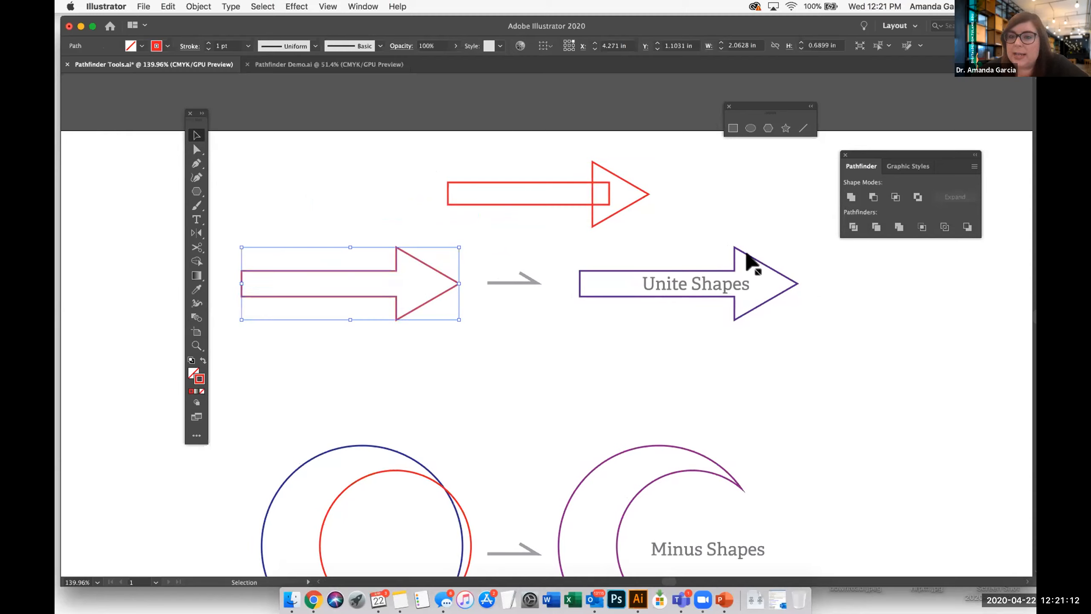
pyautogui.click(870, 378)
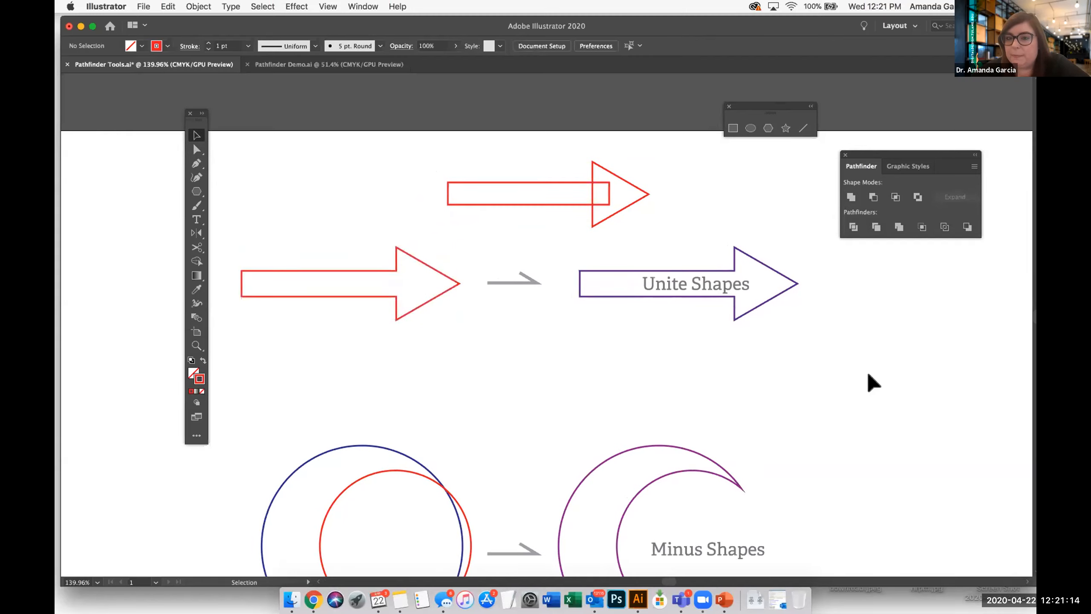
pyautogui.press('a')
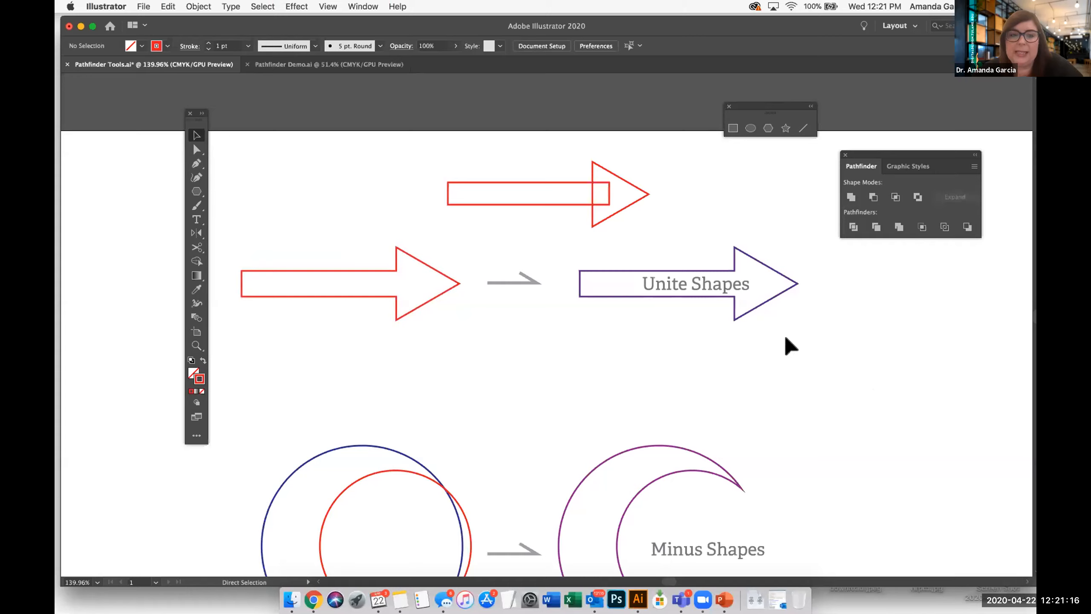
pyautogui.press('v')
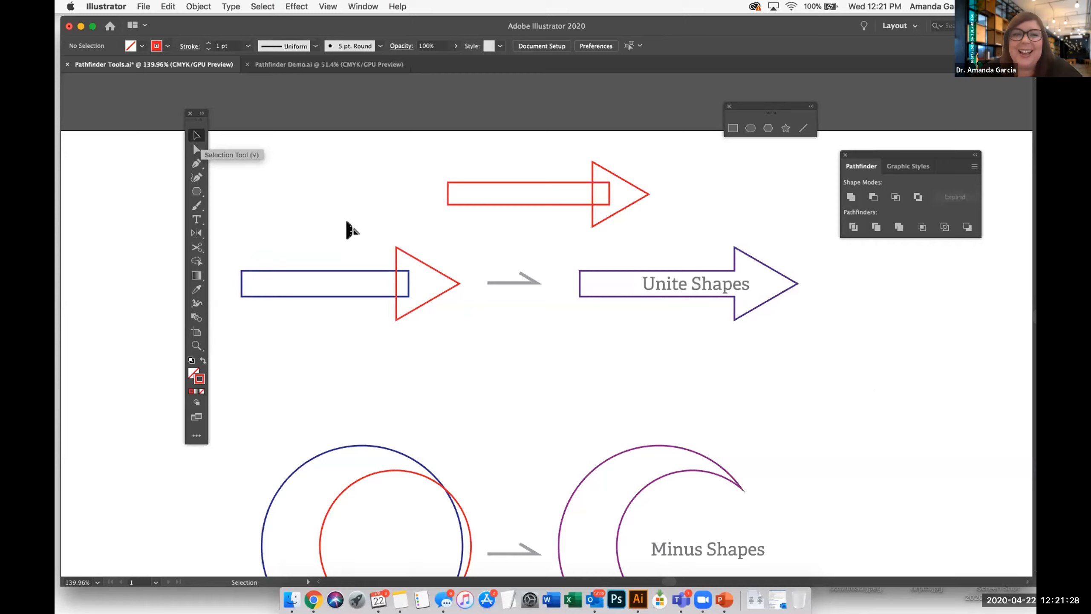
# Step: Select the blue rectangle and red triangle with a small marquee touching their overlap, and unite them into a single arrow
pyautogui.moveTo(412, 292); pyautogui.dragTo(384, 318)
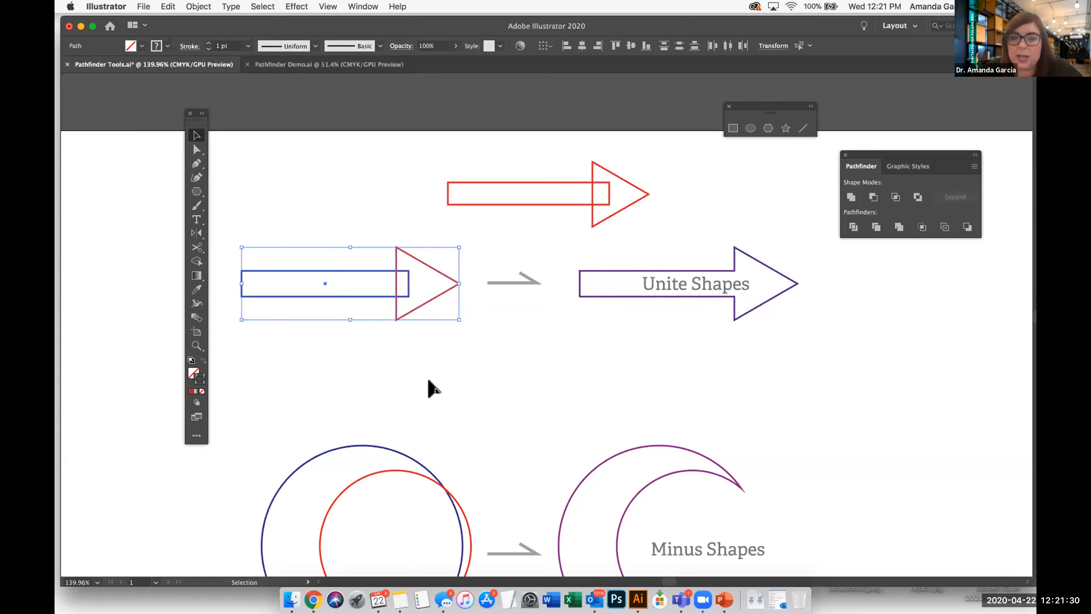
pyautogui.click(851, 198)
pyautogui.click(843, 316)
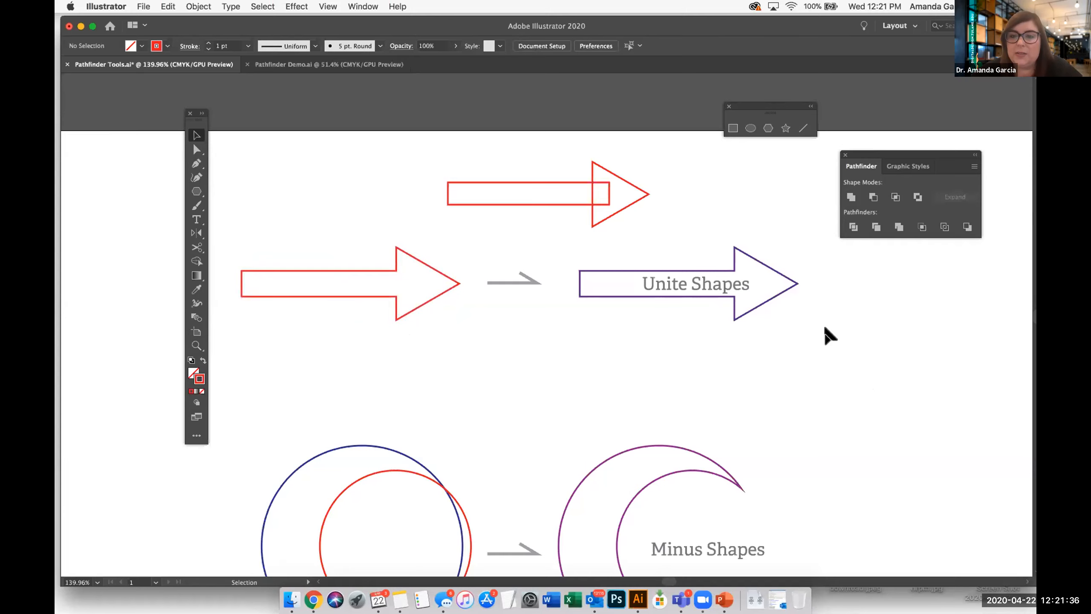
# Step: Select the blue circle and the red circle of the Minus Shapes example one at a time, and clear the selection
pyautogui.scroll(-5, 825, 328)
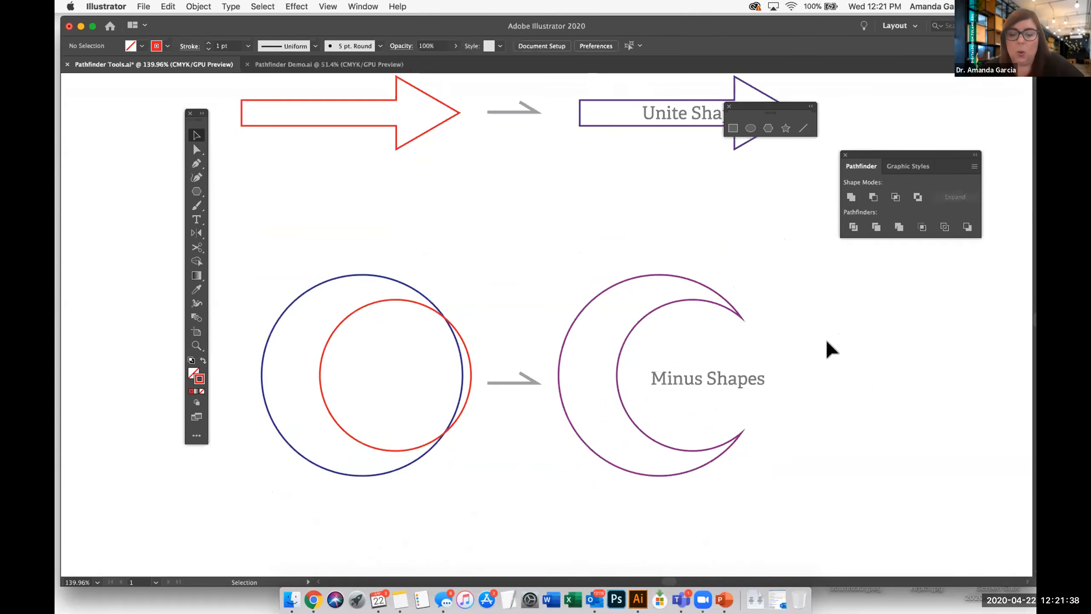
pyautogui.moveTo(779, 380); pyautogui.dragTo(796, 338)
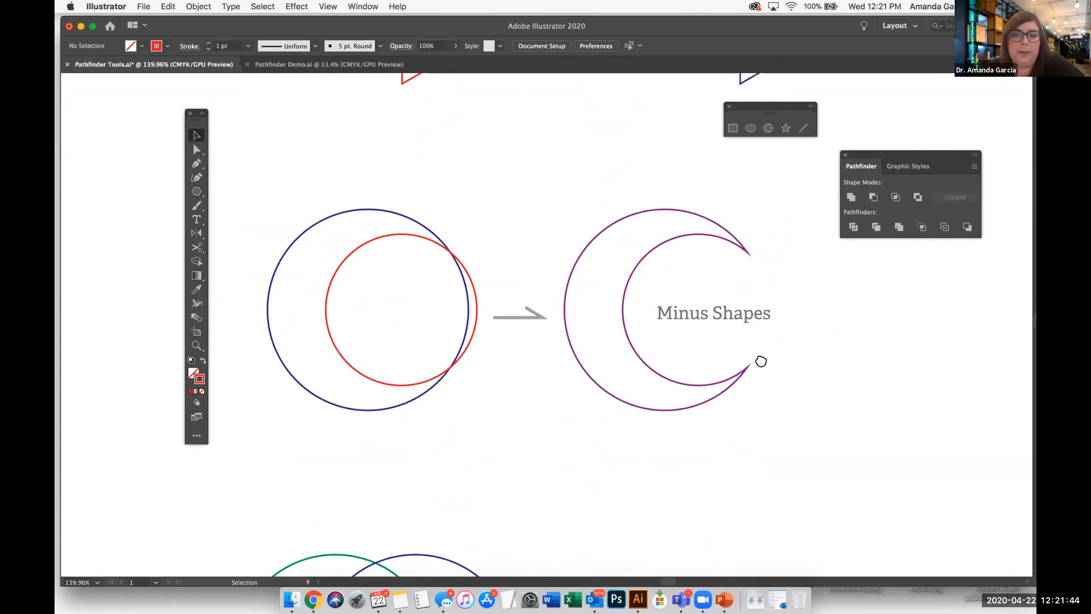
pyautogui.scroll(-2, 760, 361)
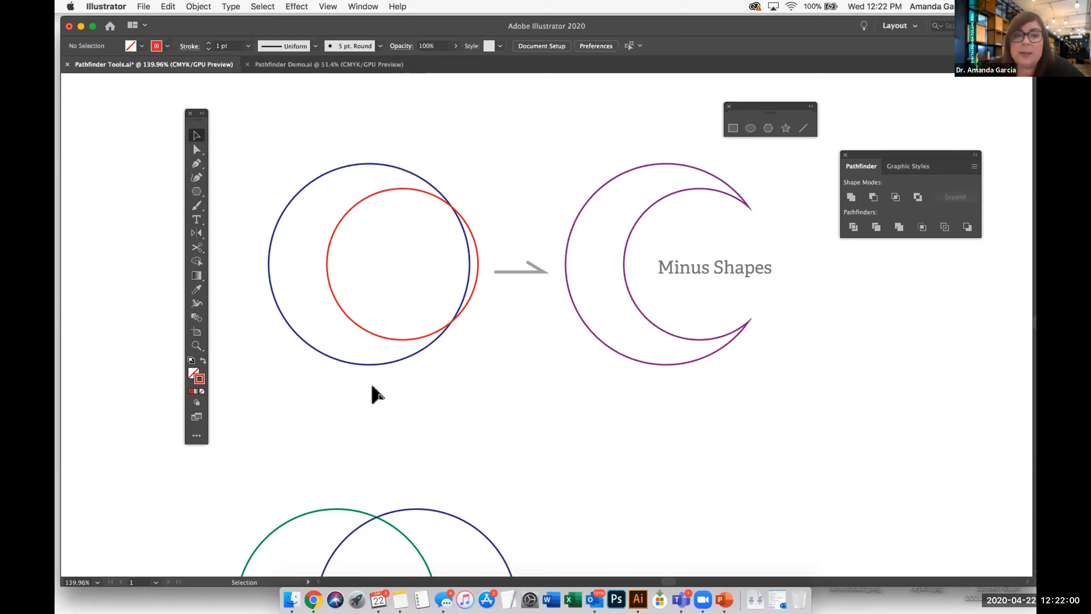
pyautogui.click(384, 364)
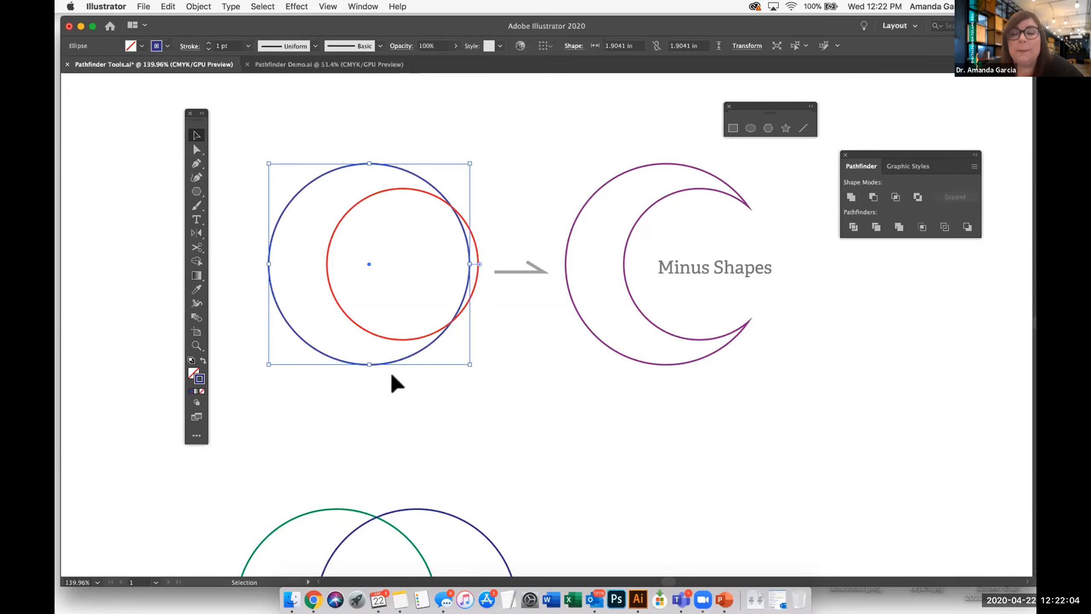
pyautogui.click(467, 347)
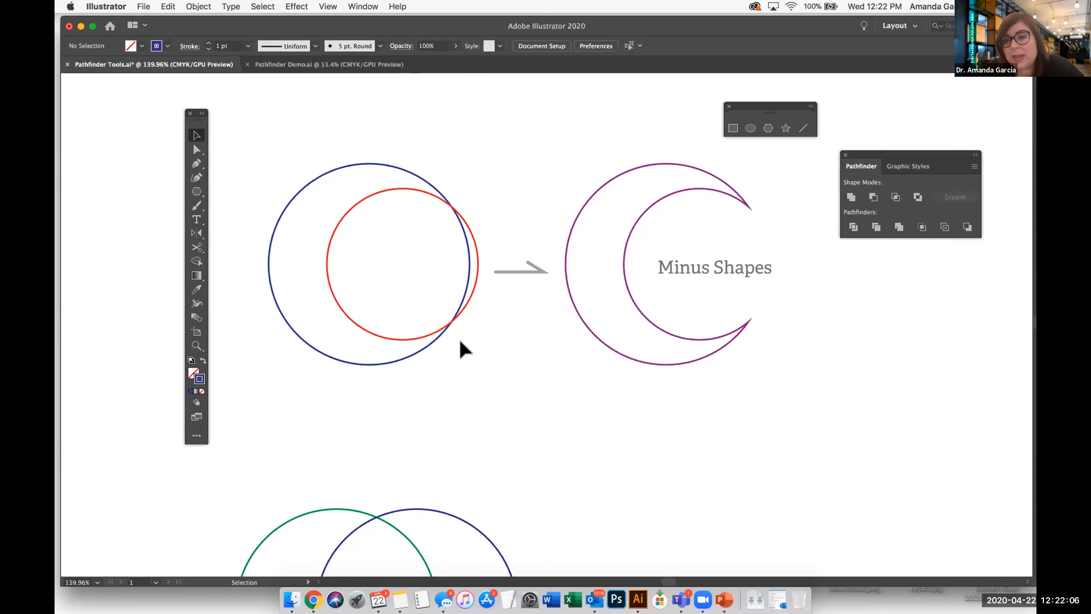
pyautogui.click(423, 342)
pyautogui.click(493, 326)
pyautogui.click(467, 298)
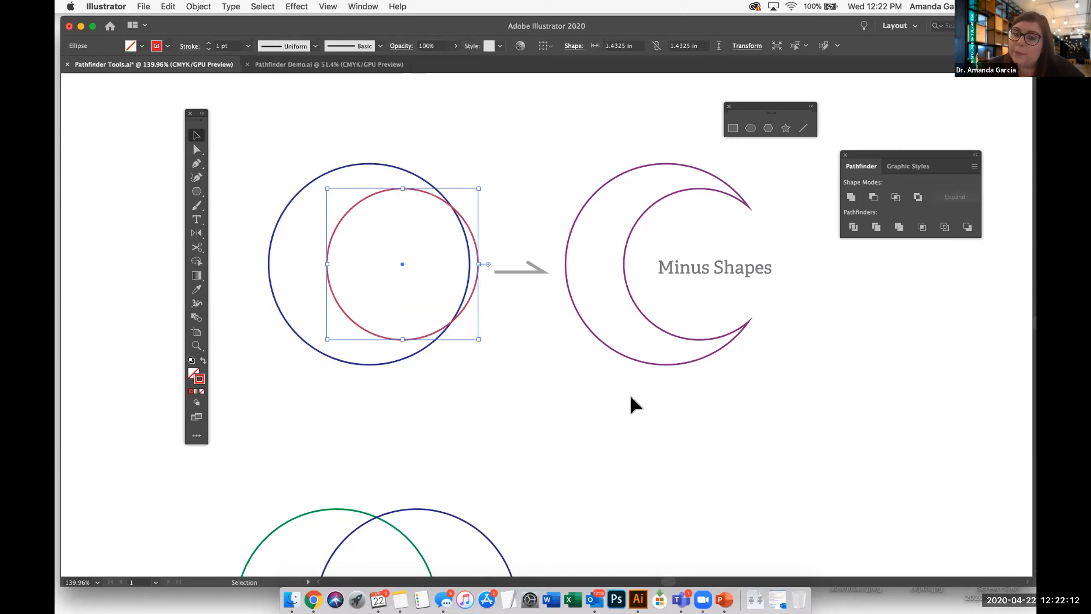
pyautogui.click(615, 432)
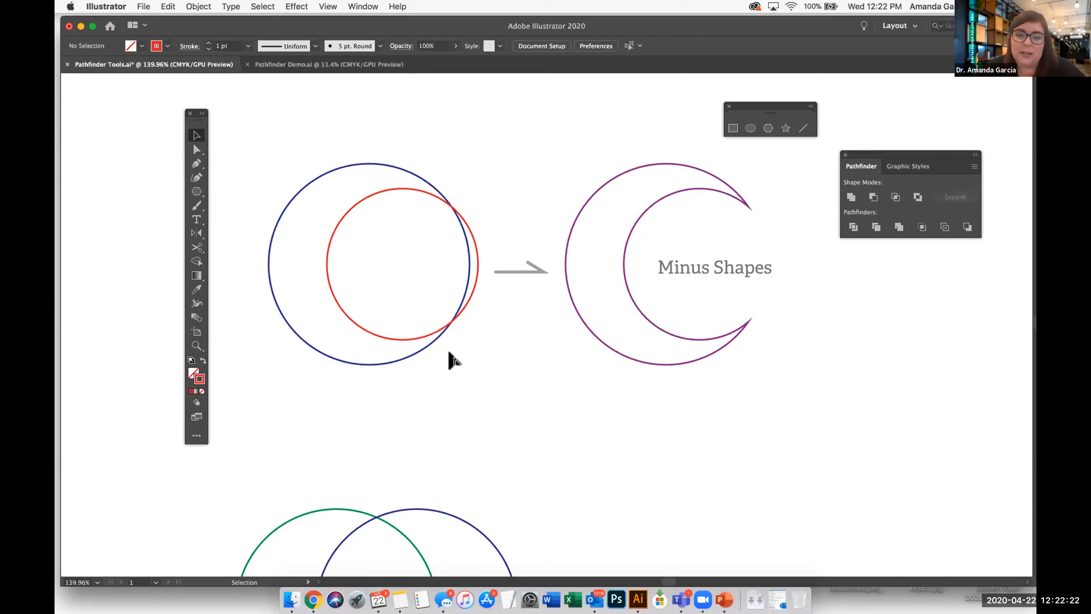
# Step: Select both circles of the Minus Shapes example with a marquee and apply Minus Front to cut a crescent
pyautogui.click(447, 320)
pyautogui.click(466, 341)
pyautogui.press('super+space')
pyautogui.moveTo(448, 300); pyautogui.dragTo(450, 344)
pyautogui.press('super+space')
pyautogui.moveTo(619, 370); pyautogui.dragTo(556, 358)
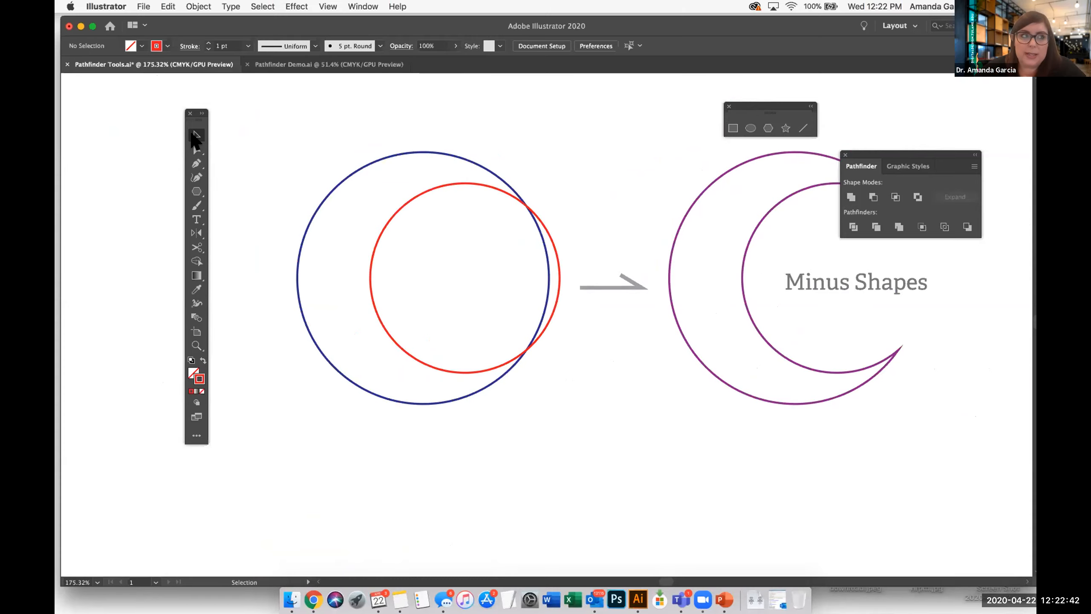
pyautogui.moveTo(559, 138); pyautogui.dragTo(501, 227)
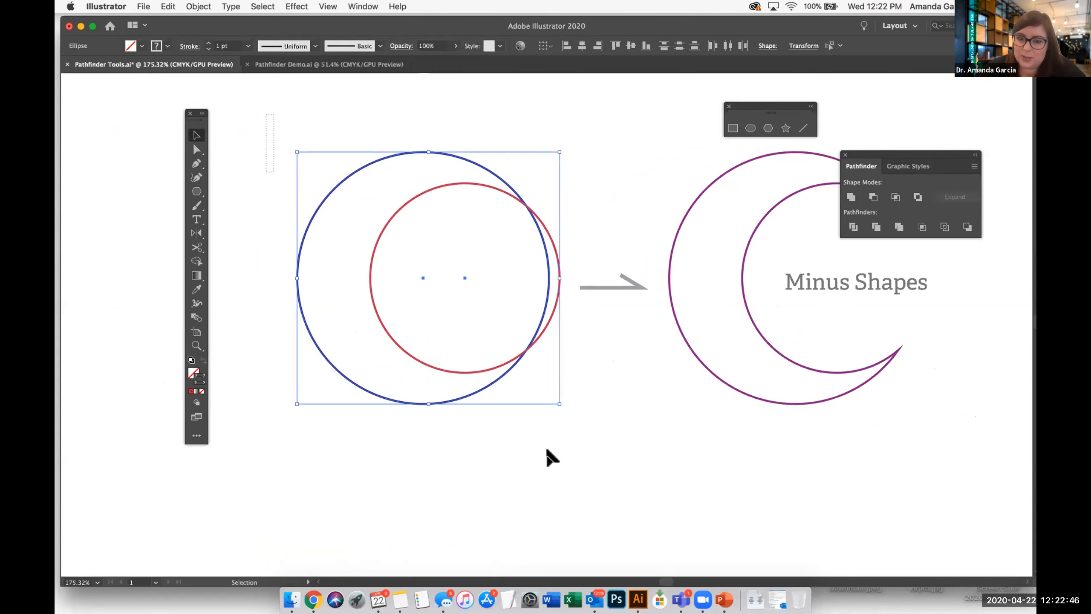
pyautogui.moveTo(570, 171); pyautogui.dragTo(533, 201)
pyautogui.moveTo(471, 224); pyautogui.dragTo(471, 220)
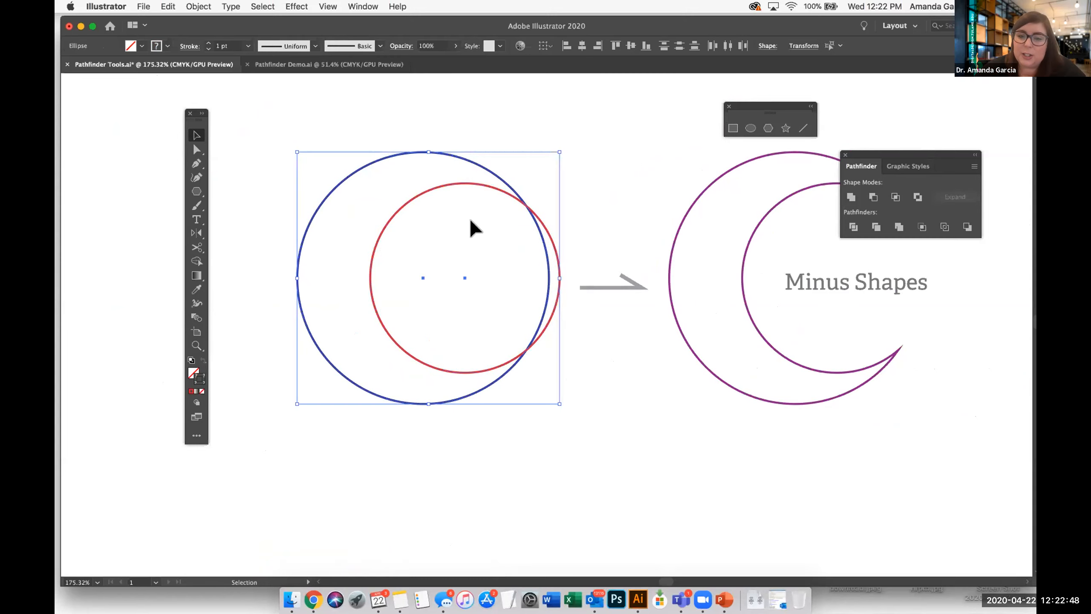
pyautogui.click(872, 197)
pyautogui.click(506, 208)
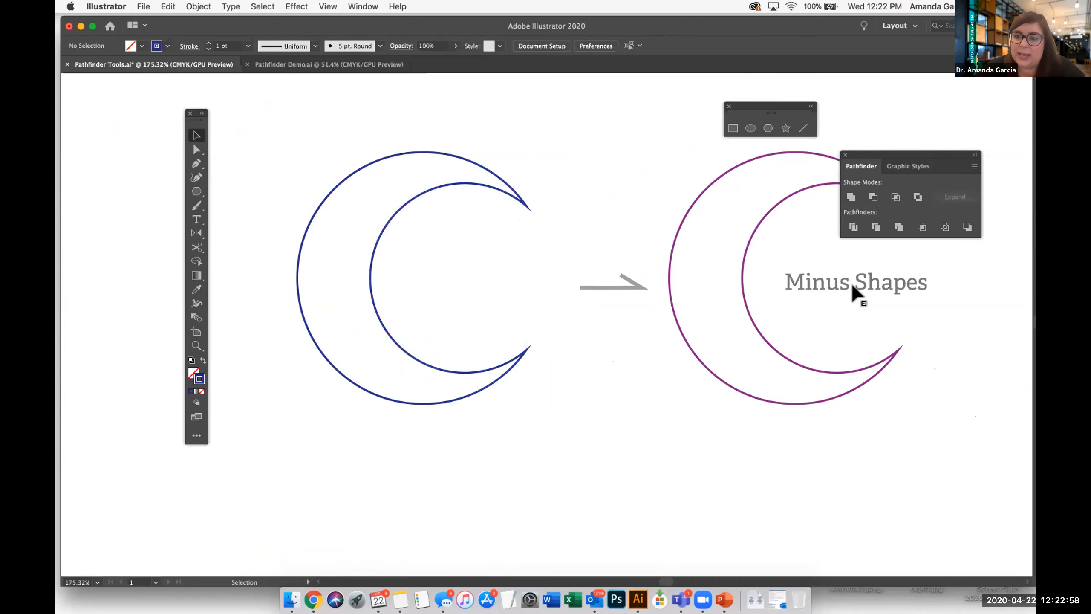
pyautogui.hscroll(3, 850, 288)
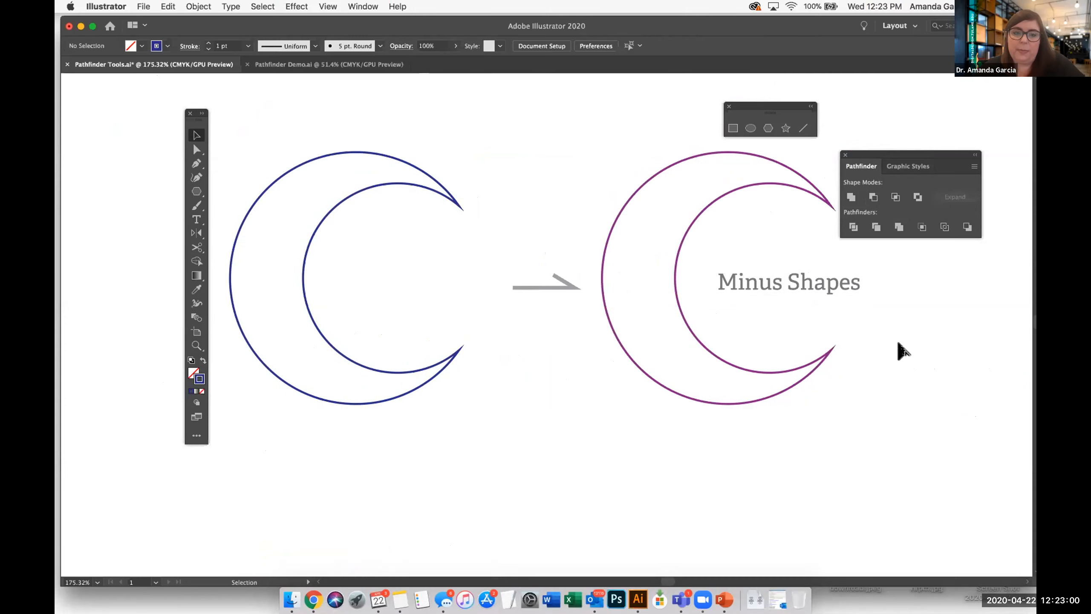
# Step: Undo the crescent cut and move the red circle so it overlaps the upper-right edge of the blue circle
pyautogui.press('super+z')
pyautogui.click(390, 245)
pyautogui.moveTo(465, 210); pyautogui.dragTo(555, 145)
pyautogui.moveTo(521, 245); pyautogui.dragTo(516, 221)
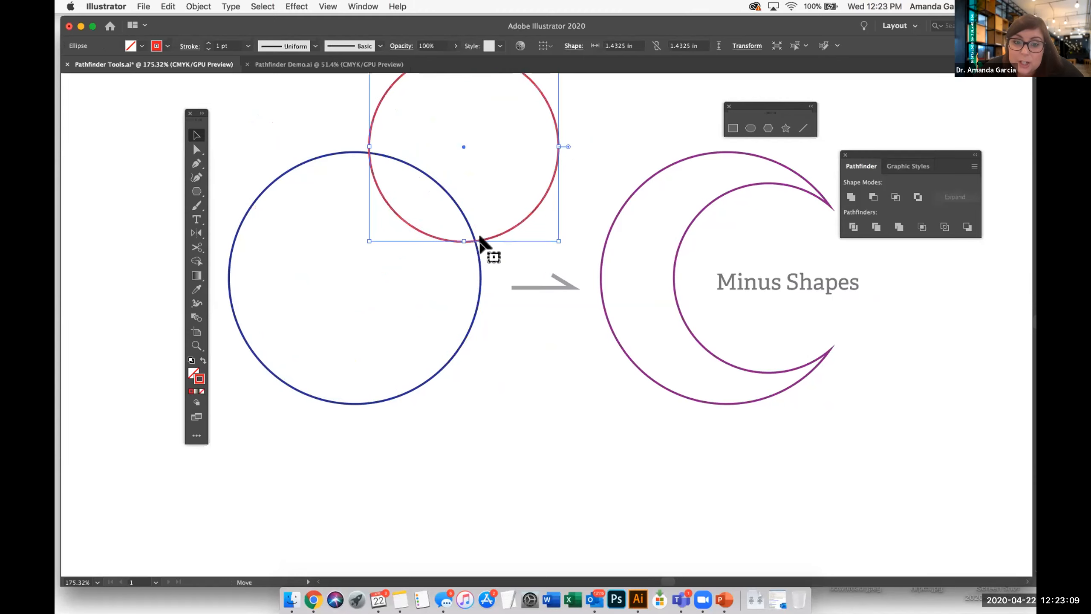
pyautogui.click(494, 258)
pyautogui.scroll(2, 408, 193)
# Step: Subtract the repositioned red circle from the blue circle with Minus Front, and clear the selection
pyautogui.moveTo(318, 128); pyautogui.dragTo(405, 239)
pyautogui.click(873, 197)
pyautogui.click(399, 335)
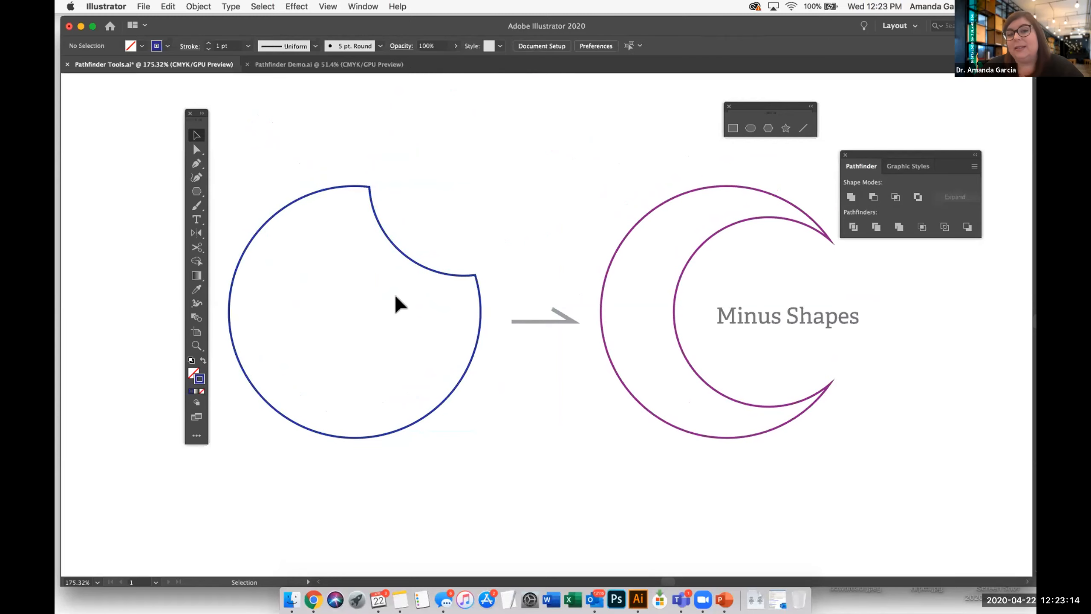
pyautogui.hscroll(-1, 494, 434)
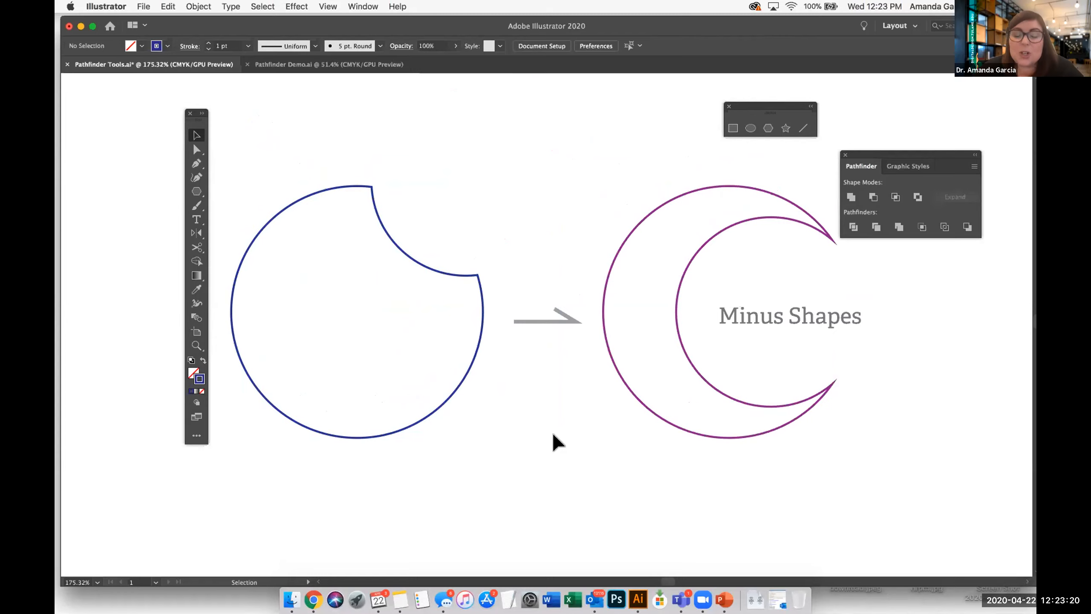
pyautogui.press('a')
pyautogui.scroll(-1, 554, 436)
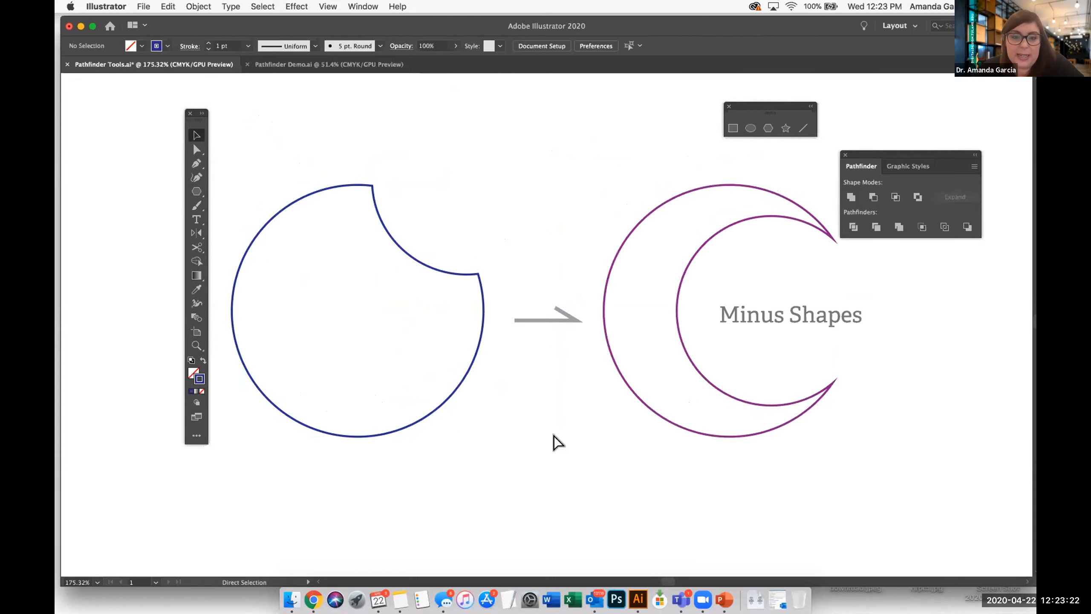
# Step: Undo the last subtraction and move the red circle back so it mostly overlaps the right side of the blue circle
pyautogui.press('super+z')
pyautogui.press('v')
pyautogui.click(545, 250)
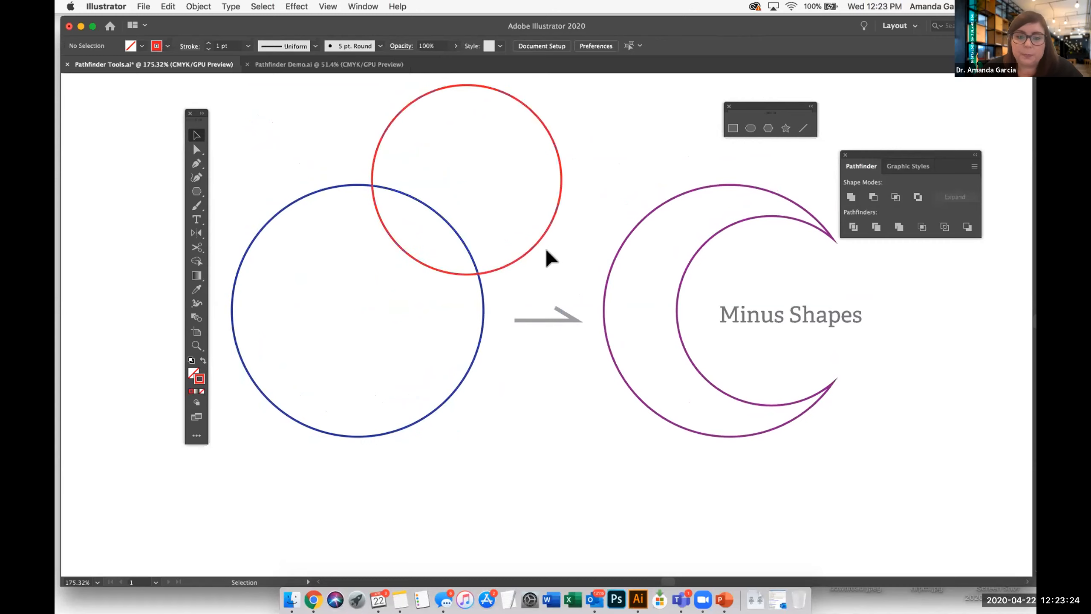
pyautogui.moveTo(480, 374); pyautogui.dragTo(461, 380)
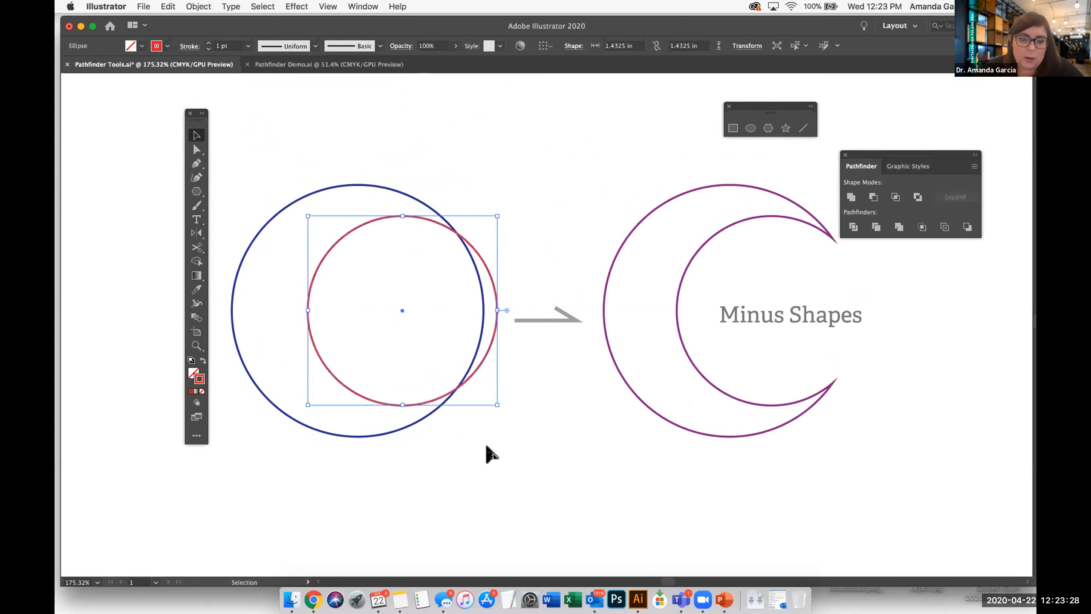
# Step: Select the blue and red circles together with a marquee that only crosses part of them, and clear the selection
pyautogui.click(369, 387)
pyautogui.moveTo(483, 446); pyautogui.dragTo(348, 366)
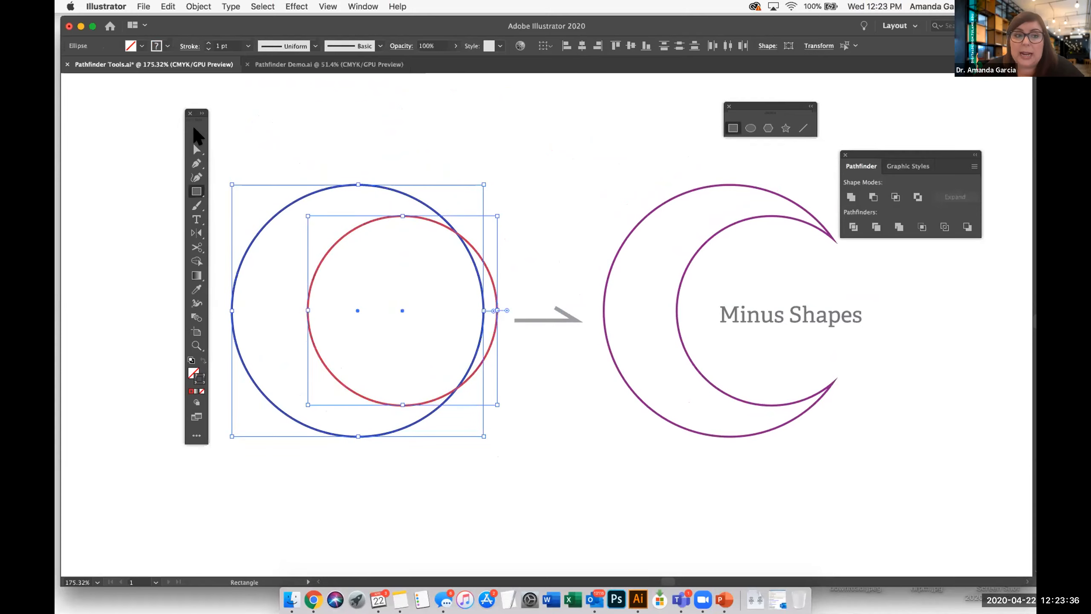
pyautogui.scroll(2, 670, 137)
pyautogui.press('super+shift+a')
# Step: Draw six overlapping red-outlined rectangles of different sizes in the clear space above the circles, one of them rotated
pyautogui.click(733, 129)
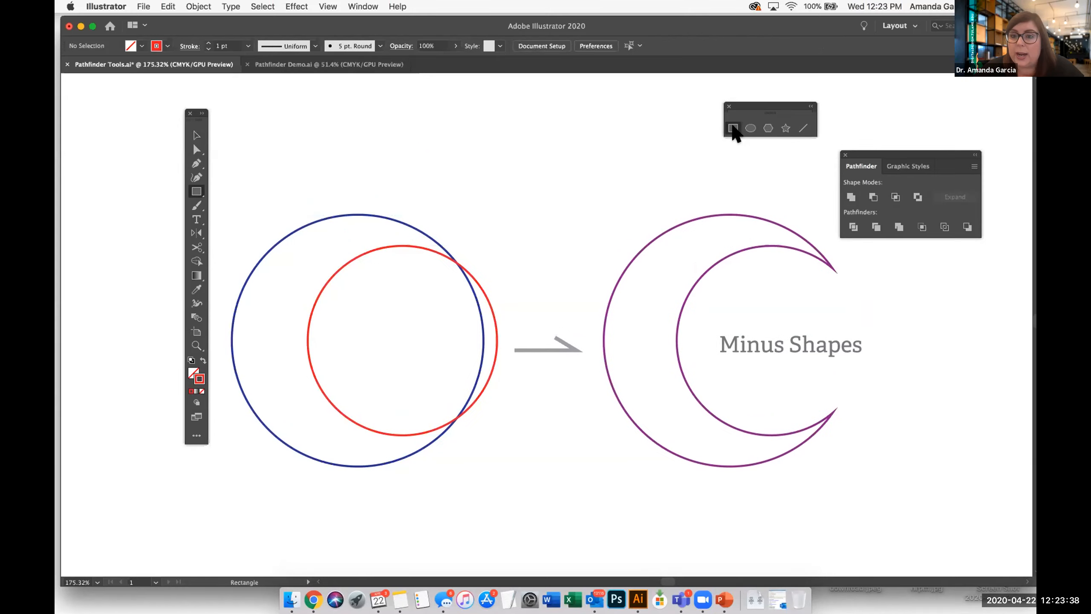
pyautogui.moveTo(484, 123)
pyautogui.mouseDown()
pyautogui.moveTo(592, 190)
pyautogui.moveTo(599, 207)
pyautogui.moveTo(643, 195)
pyautogui.moveTo(649, 205)
pyautogui.moveTo(531, 217)
pyautogui.mouseUp()
pyautogui.moveTo(576, 148)
pyautogui.mouseDown()
pyautogui.moveTo(513, 211)
pyautogui.moveTo(516, 185)
pyautogui.mouseUp()
pyautogui.moveTo(617, 154); pyautogui.dragTo(556, 196)
pyautogui.moveTo(633, 146)
pyautogui.mouseDown()
pyautogui.moveTo(561, 172)
pyautogui.moveTo(441, 139)
pyautogui.mouseUp()
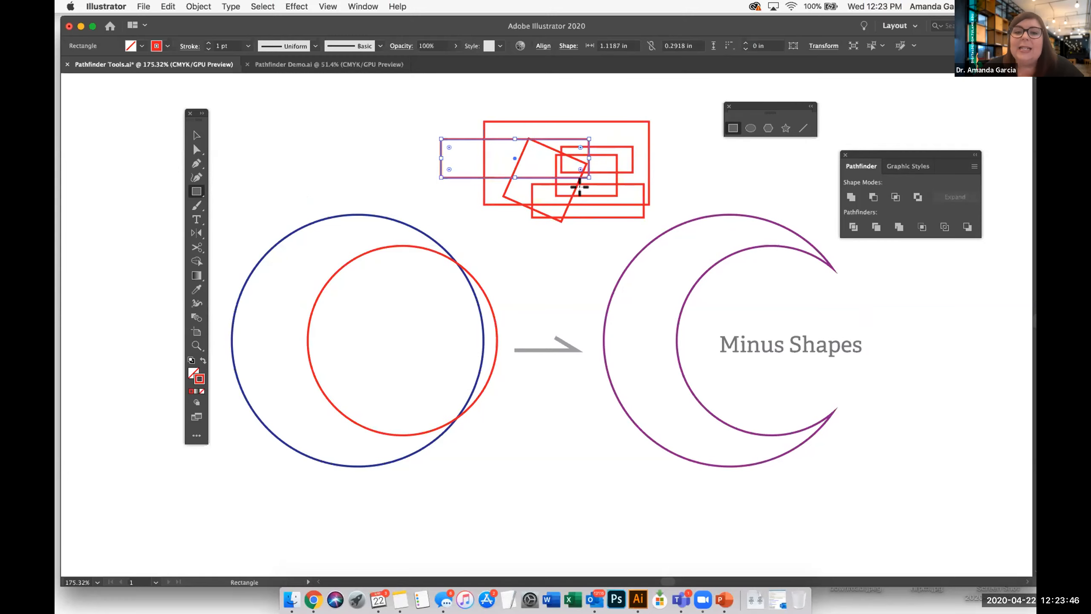
# Step: Select all the overlapping rectangles with one marquee and delete them
pyautogui.click(194, 136)
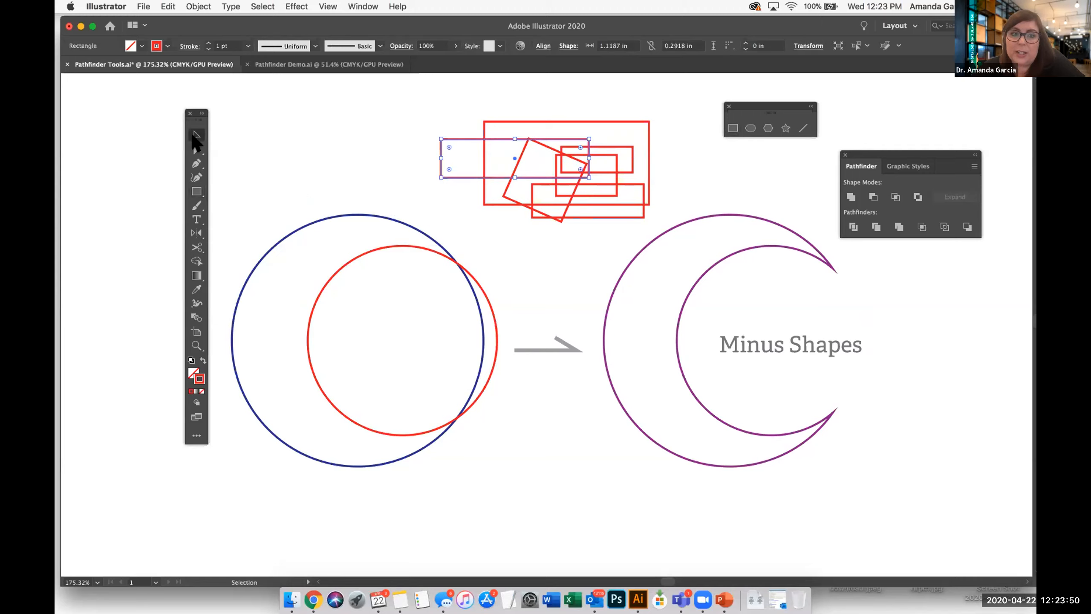
pyautogui.click(309, 160)
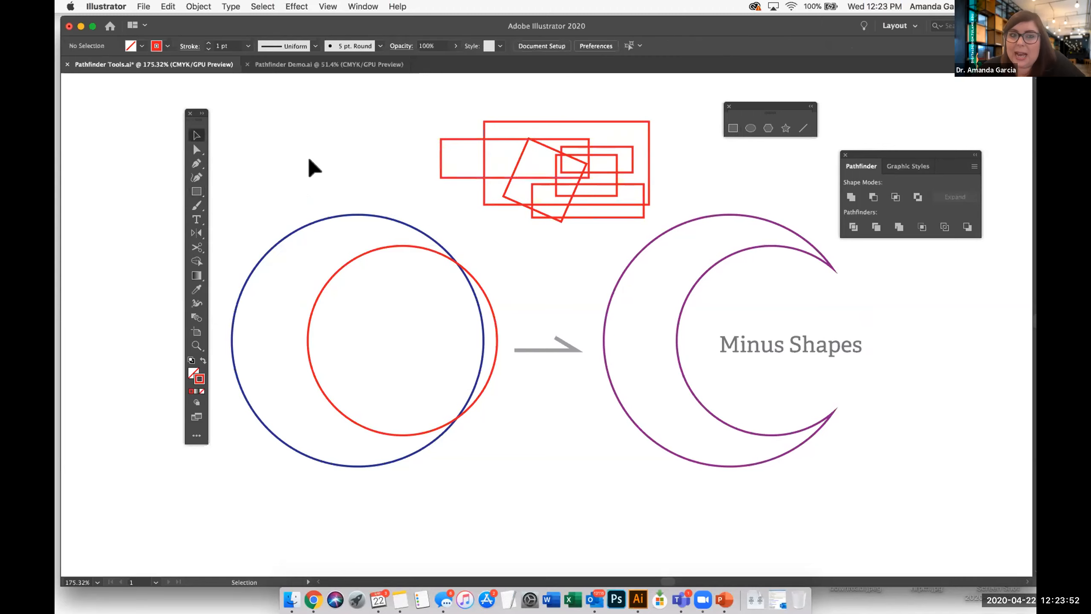
pyautogui.moveTo(458, 104); pyautogui.dragTo(614, 234)
pyautogui.press('Delete')
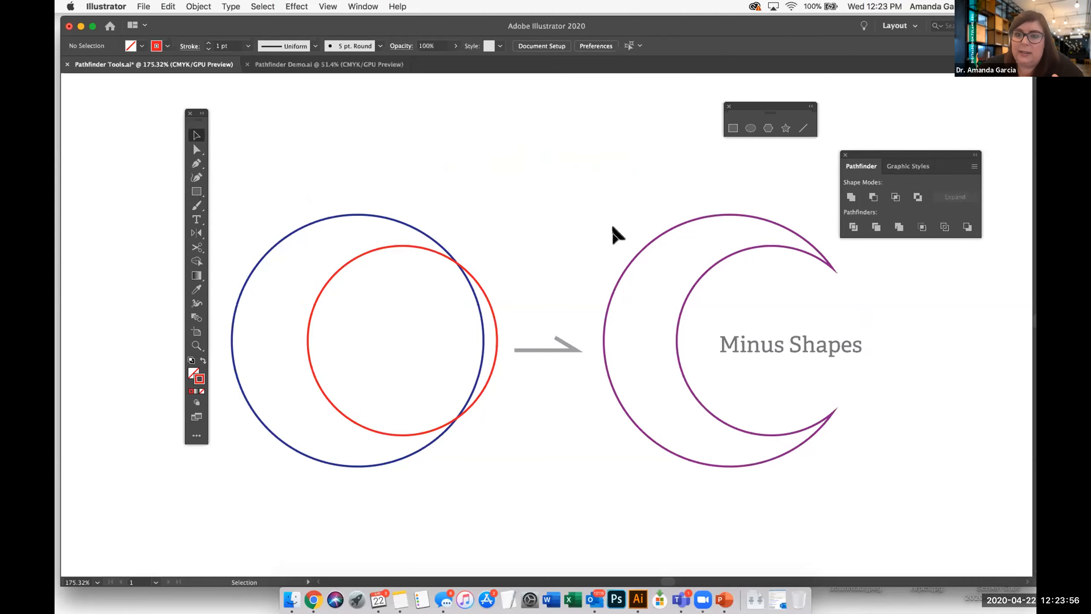
# Step: Draw a cluster of overlapping red-outlined stars in various sizes above the Minus Shapes circles, and return to the Selection tool
pyautogui.click(785, 128)
pyautogui.moveTo(529, 170)
pyautogui.mouseDown()
pyautogui.moveTo(616, 135)
pyautogui.moveTo(550, 163)
pyautogui.moveTo(563, 182)
pyautogui.mouseUp()
pyautogui.moveTo(587, 224); pyautogui.dragTo(535, 162)
pyautogui.hscroll(-1, 522, 153)
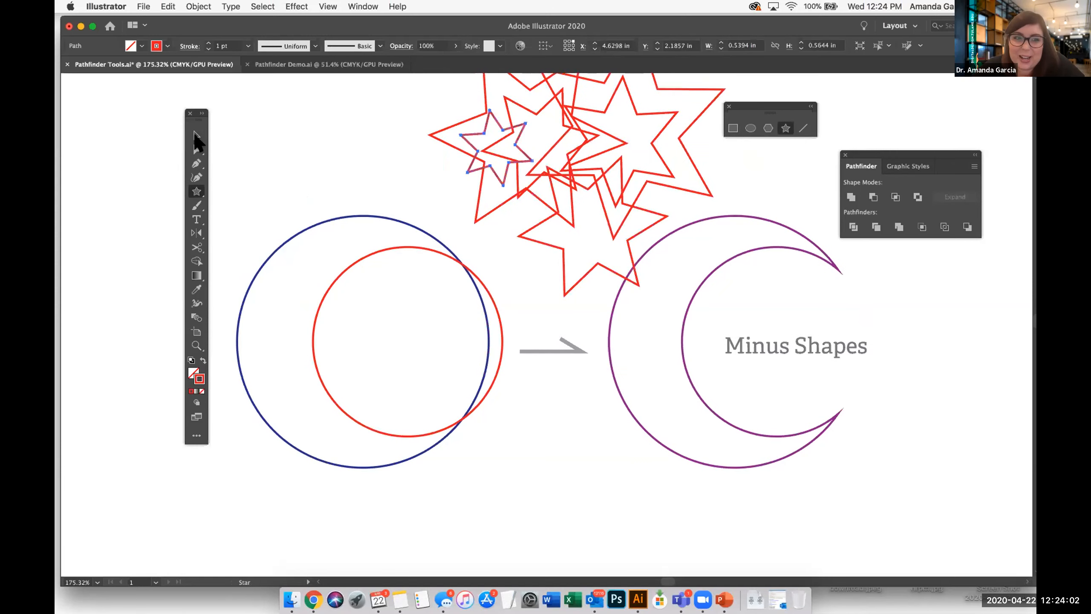
pyautogui.click(196, 135)
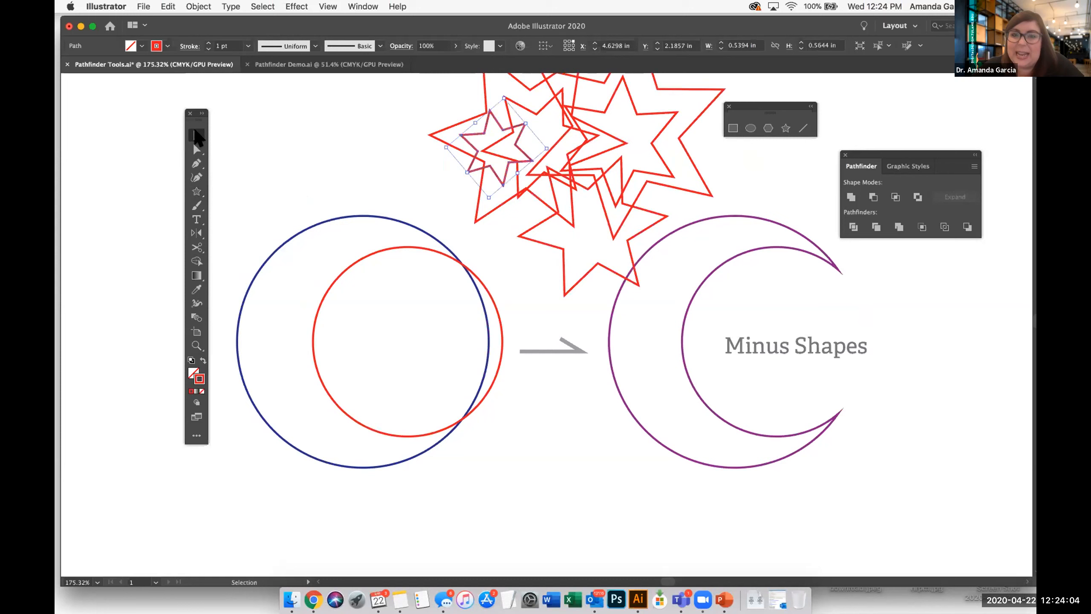
pyautogui.scroll(2, 515, 142)
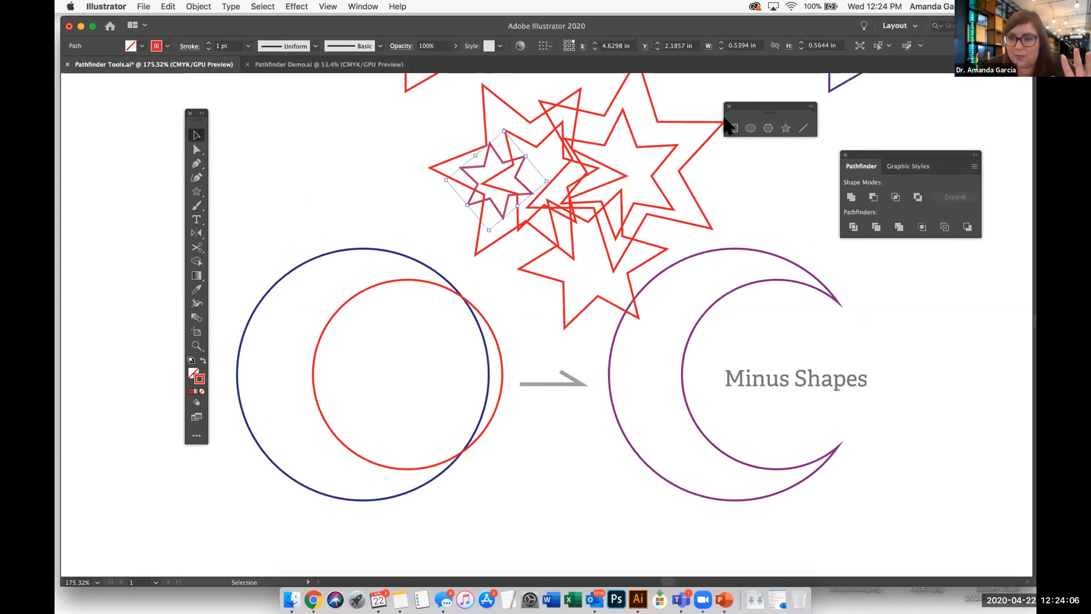
# Step: Select all the overlapping stars with a single marquee and delete them
pyautogui.click(393, 139)
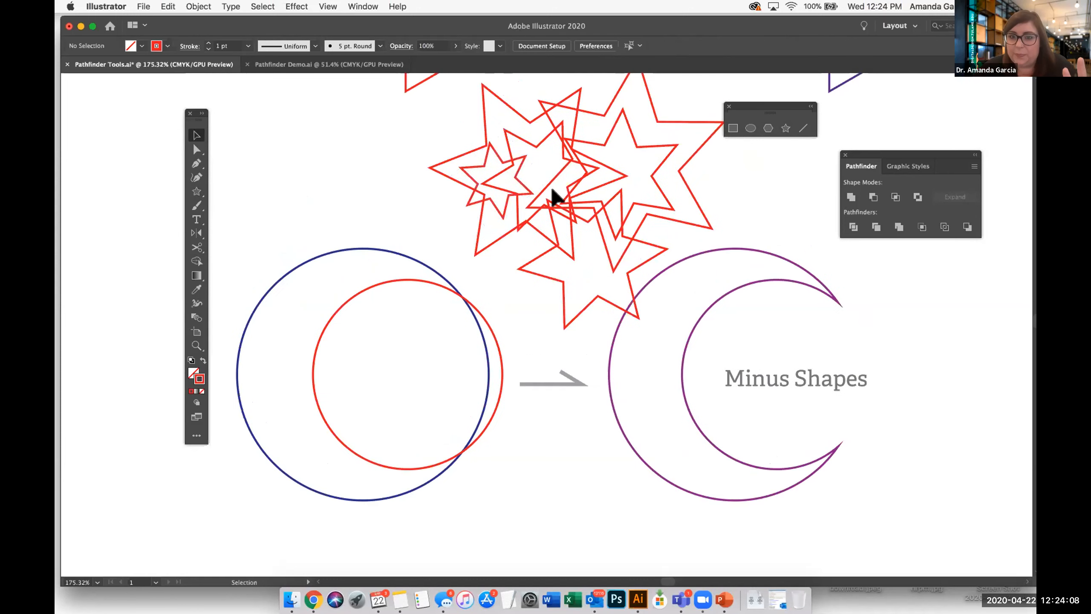
pyautogui.moveTo(664, 241); pyautogui.dragTo(664, 239)
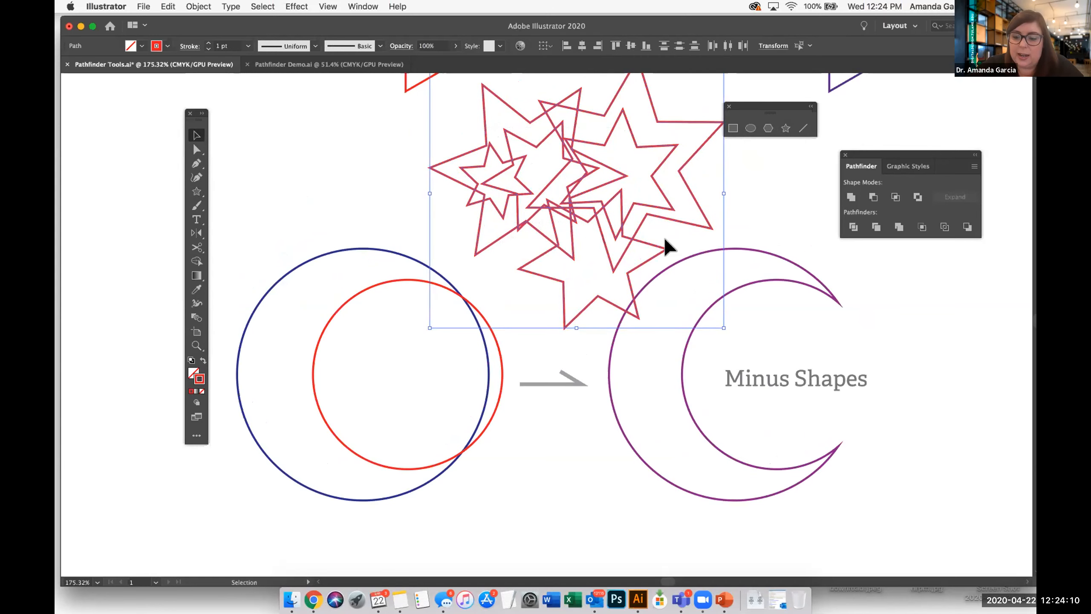
pyautogui.press('Delete')
# Step: Reposition the floating shape tools and Pathfinder panels so they sit together, clear of the crescent example
pyautogui.scroll(-3, 665, 243)
pyautogui.hscroll(3, 665, 244)
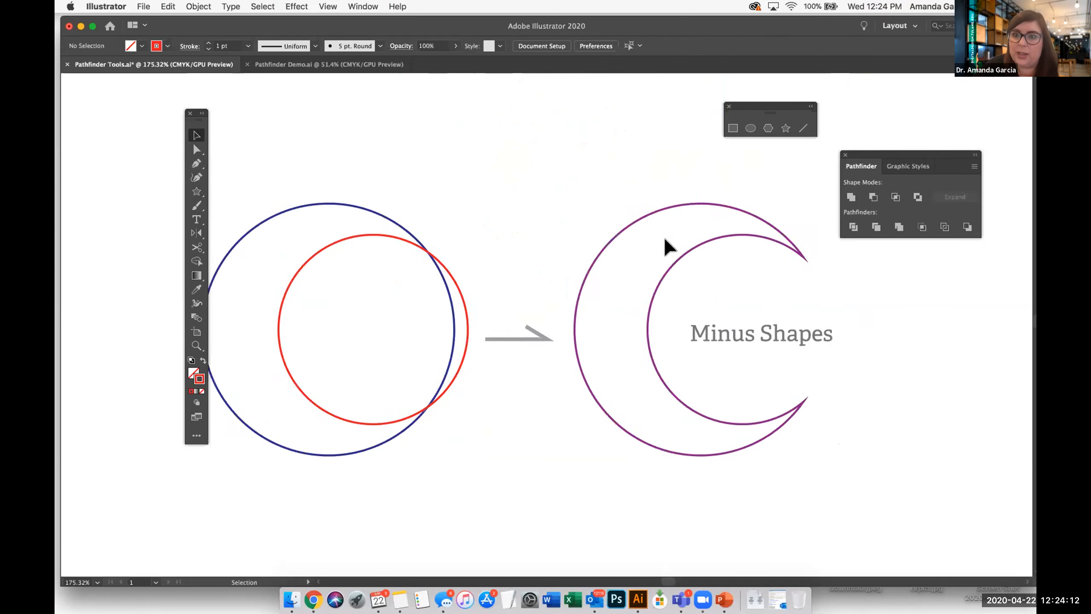
pyautogui.moveTo(761, 107); pyautogui.dragTo(858, 105)
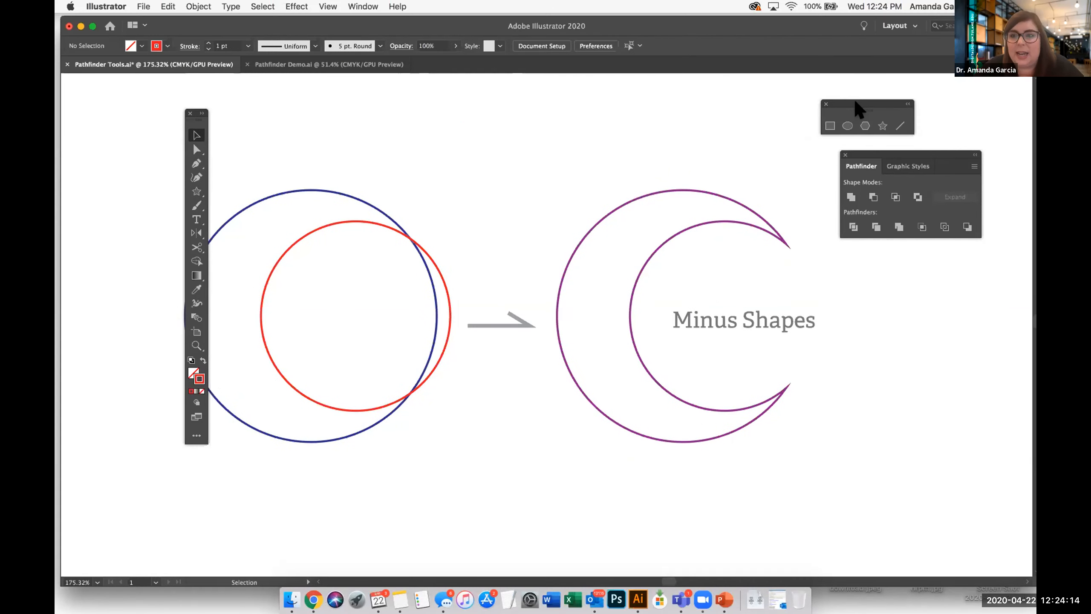
pyautogui.moveTo(857, 153); pyautogui.dragTo(837, 142)
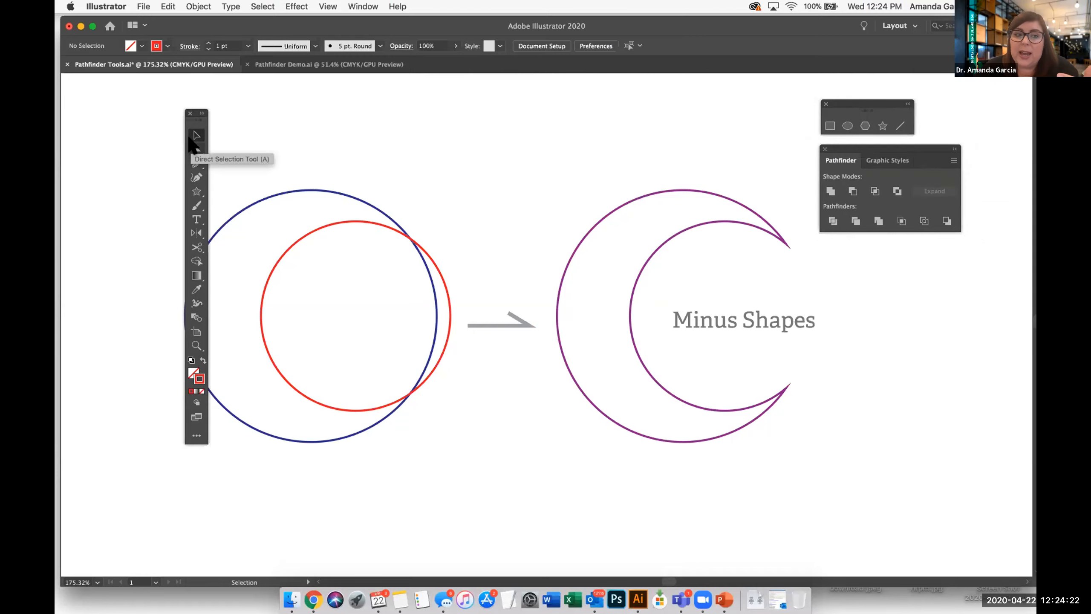
# Step: Draw two overlapping red-outlined stars above the Minus Shapes circles, and delete both after selecting them with one marquee
pyautogui.click(882, 125)
pyautogui.moveTo(531, 118); pyautogui.dragTo(532, 150)
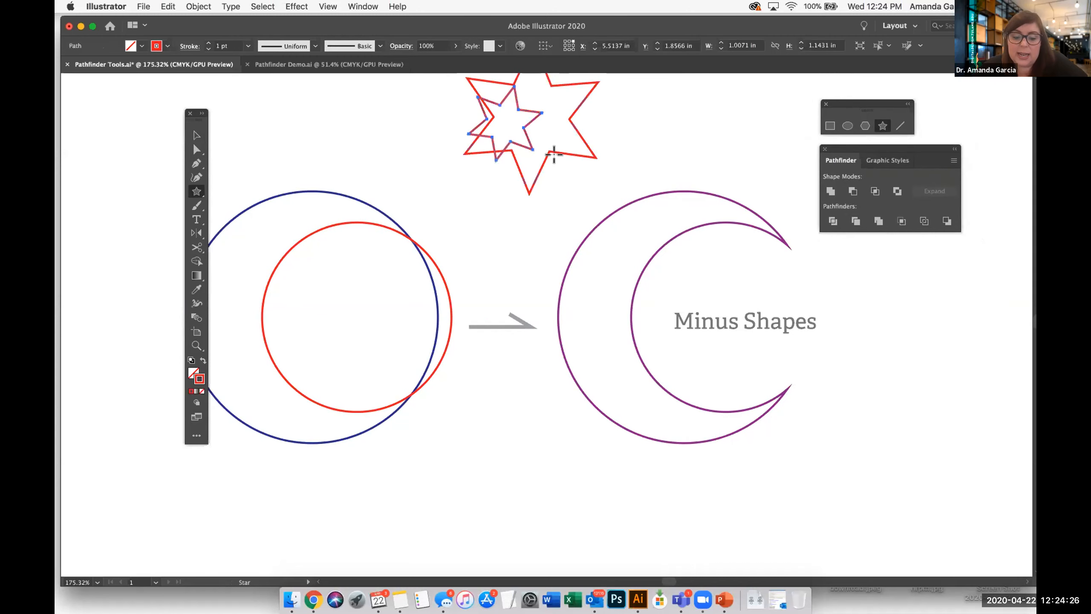
pyautogui.press('v')
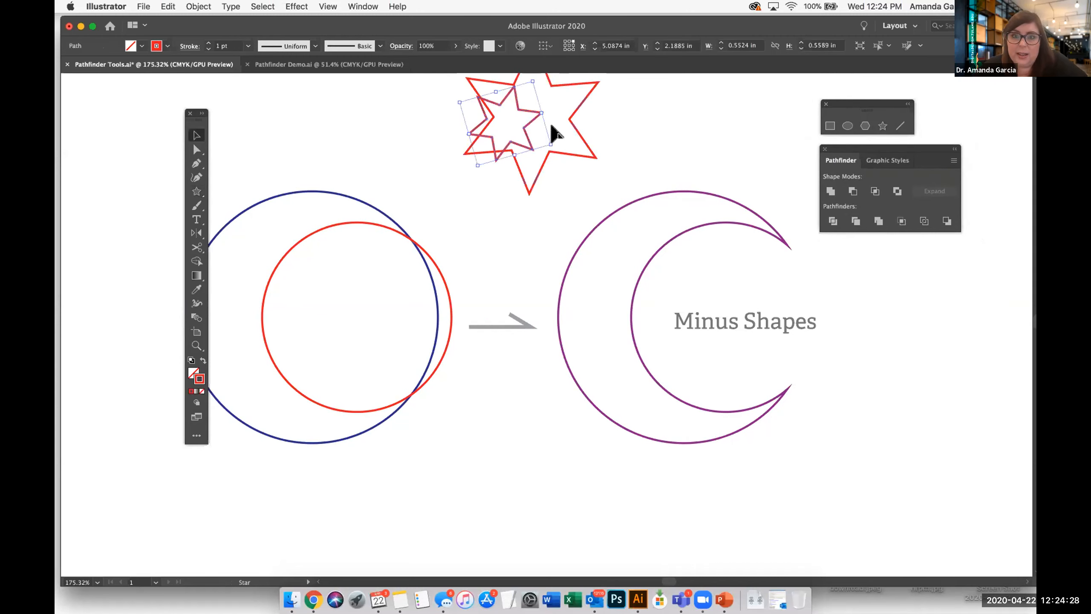
pyautogui.moveTo(635, 112); pyautogui.dragTo(423, 155)
pyautogui.press('Delete')
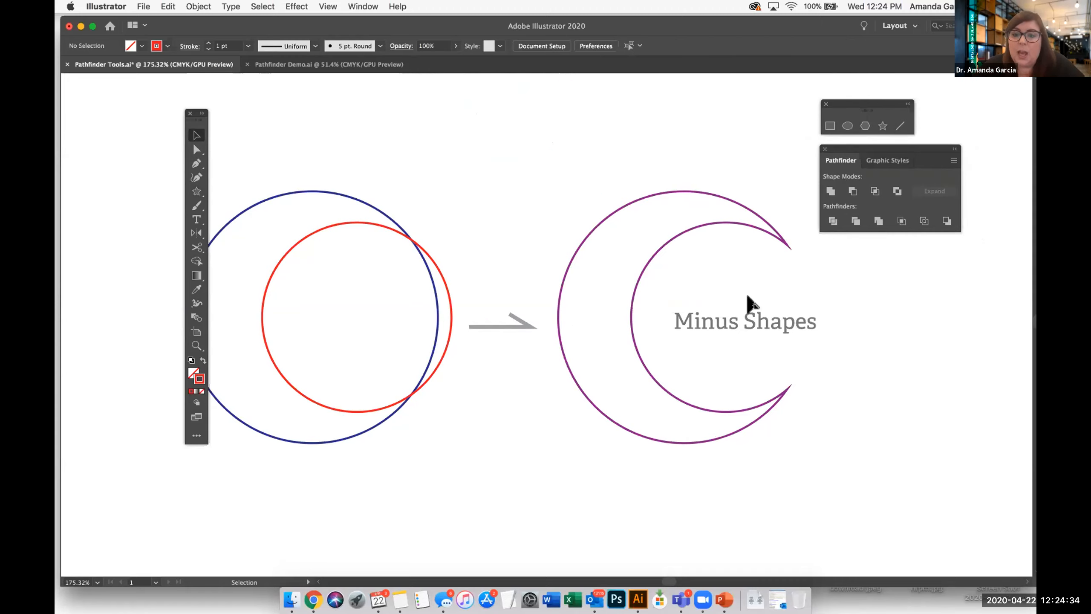
# Step: Delete the extra red rectangle and triangle that overlap above the Unite Shapes example
pyautogui.scroll(10, 534, 239)
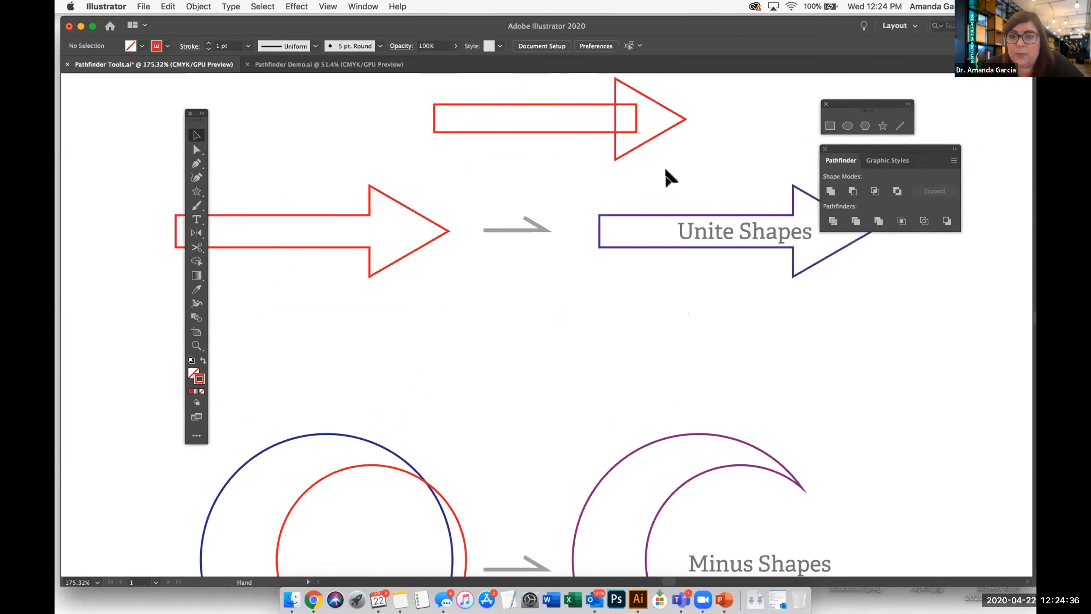
pyautogui.click(527, 107)
pyautogui.press('Delete')
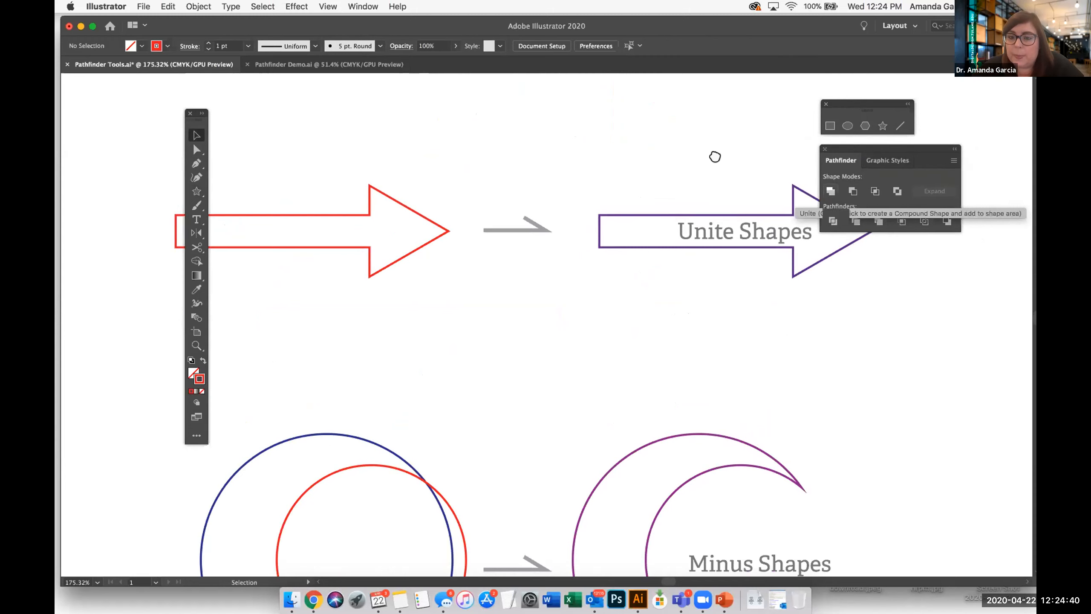
# Step: Move the floating main toolbar clear of the three overlapping circles in the Intersect Shapes example
pyautogui.scroll(-11, 701, 288)
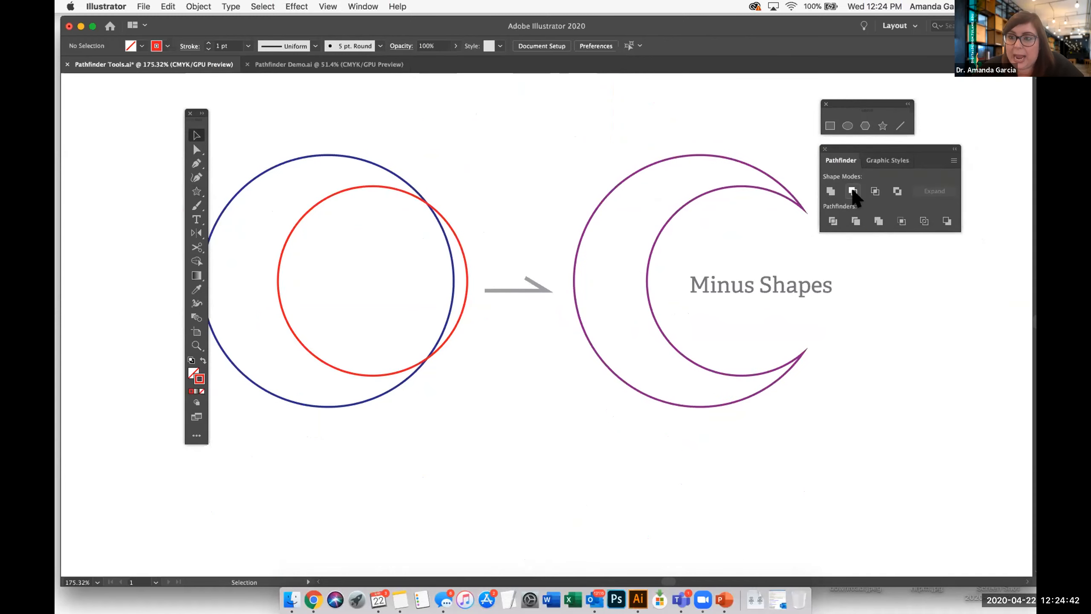
pyautogui.press('space')
pyautogui.scroll(-15, 525, 228)
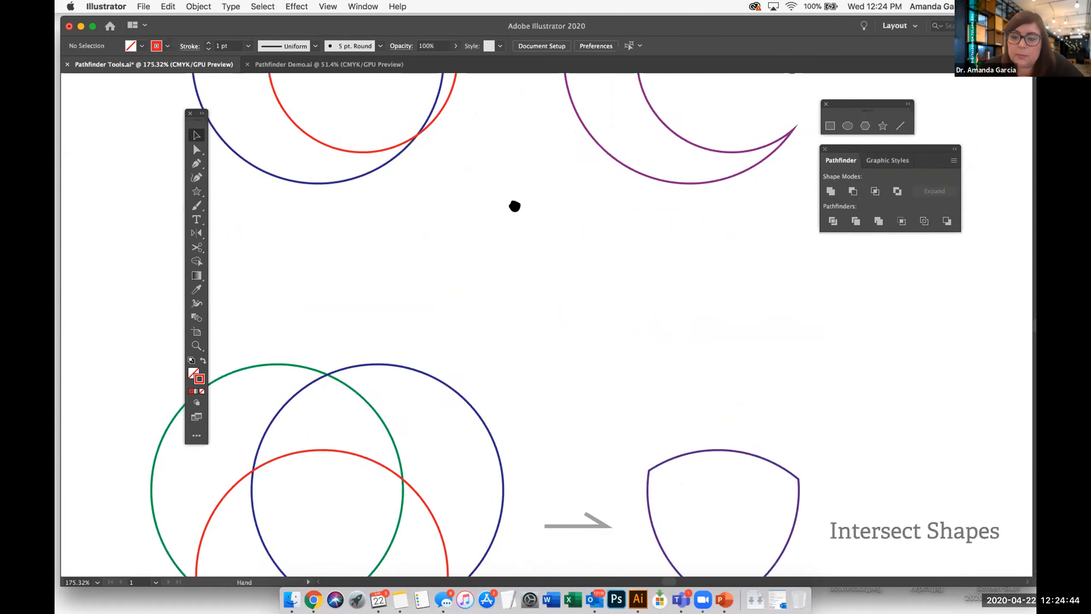
pyautogui.moveTo(185, 119); pyautogui.dragTo(84, 128)
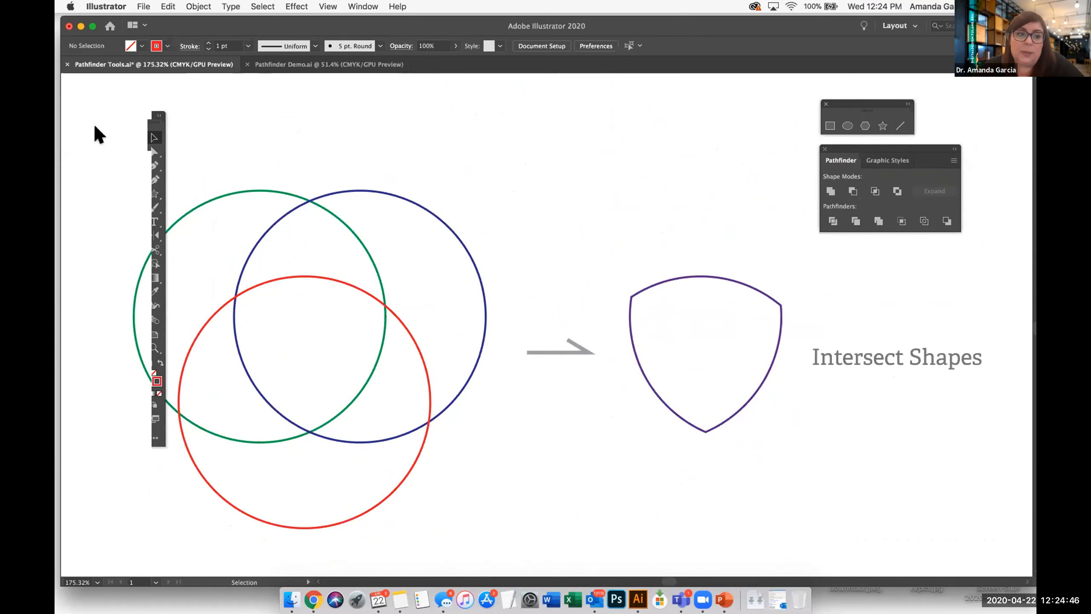
pyautogui.press('space')
pyautogui.moveTo(871, 362); pyautogui.dragTo(897, 339)
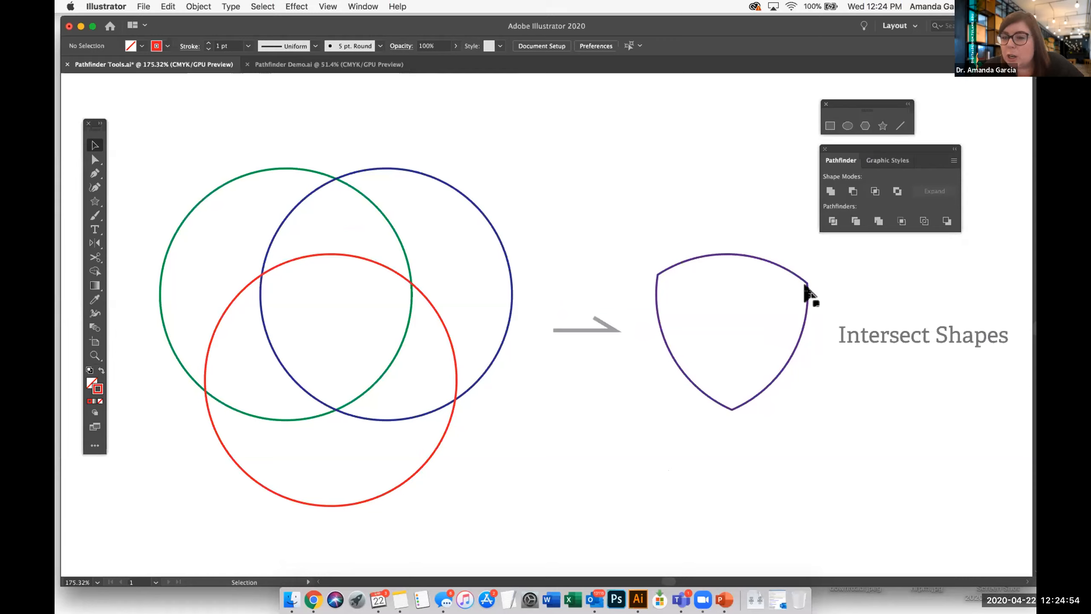
# Step: Select the red, blue and green circles one at a time, and clear the selection
pyautogui.click(455, 380)
pyautogui.click(485, 370)
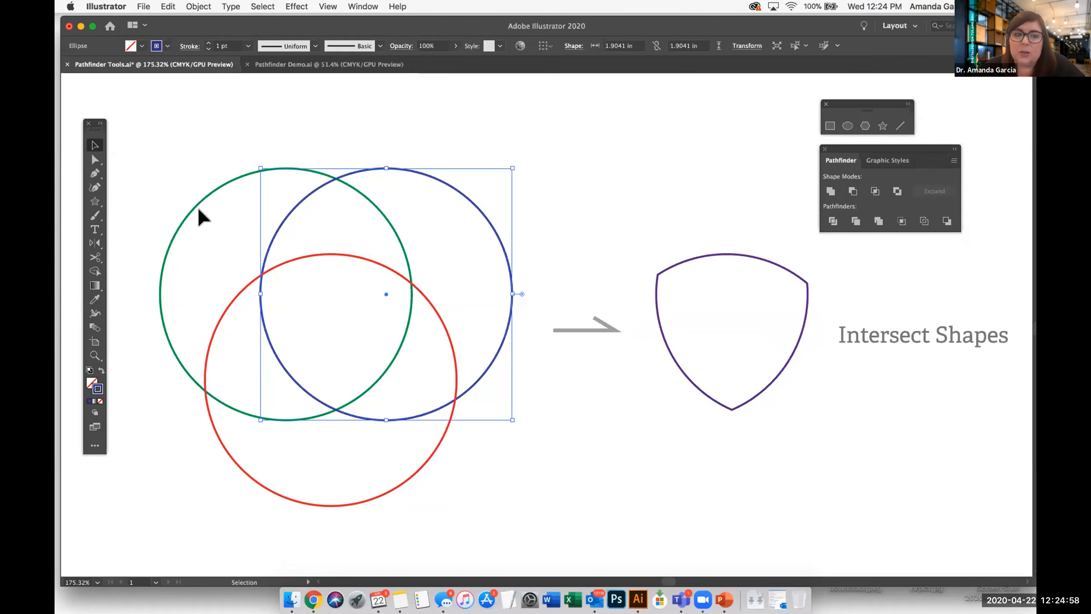
pyautogui.click(195, 204)
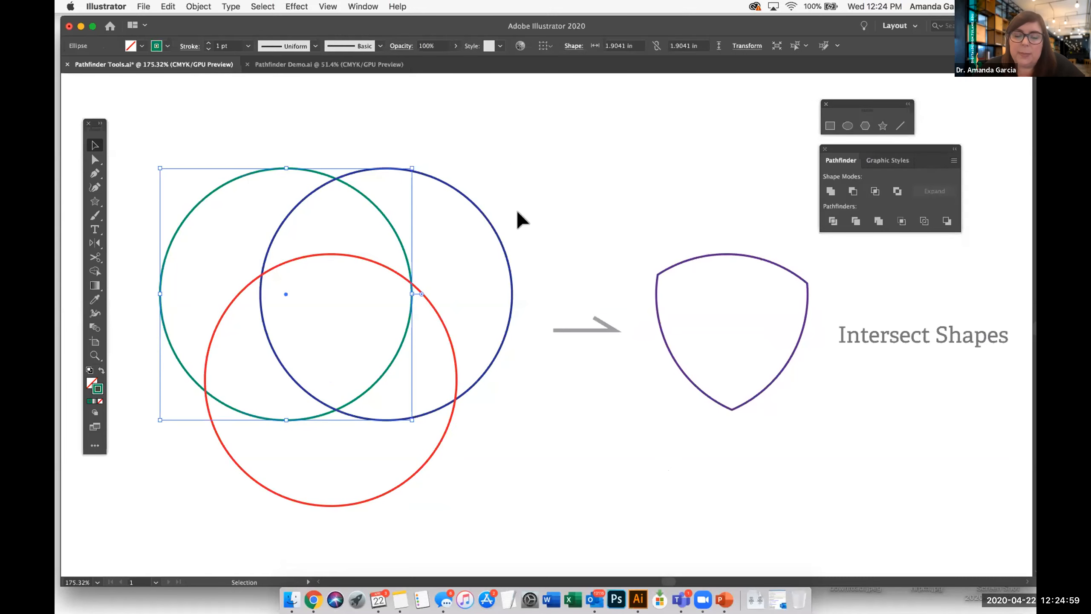
pyautogui.click(498, 308)
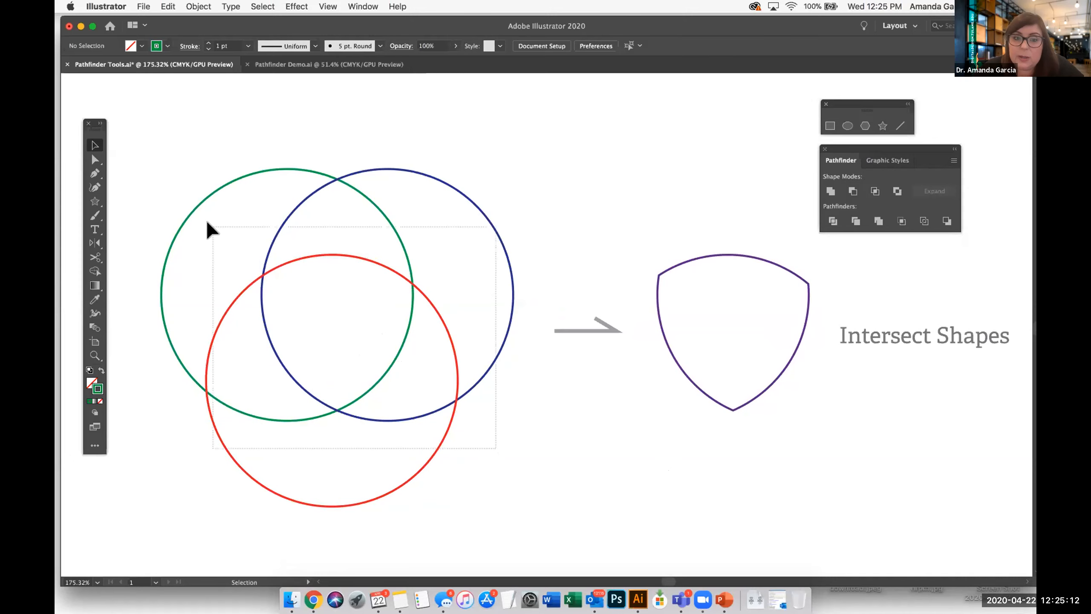
# Step: Select all three overlapping circles with a marquee, apply the Intersect shape mode and undo it, twice in a row
pyautogui.press('super+a')
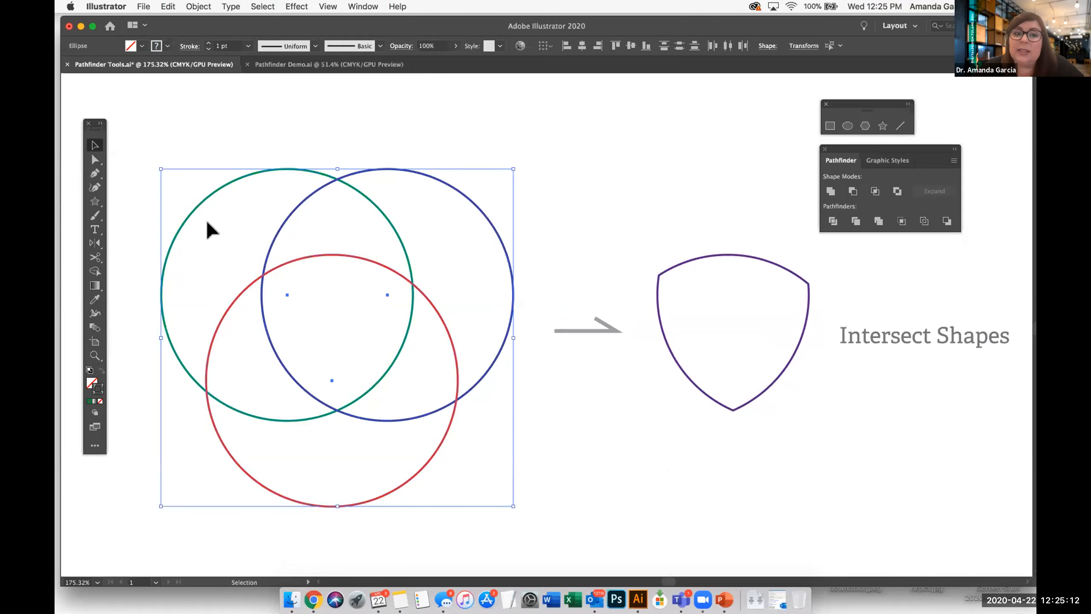
pyautogui.click(875, 192)
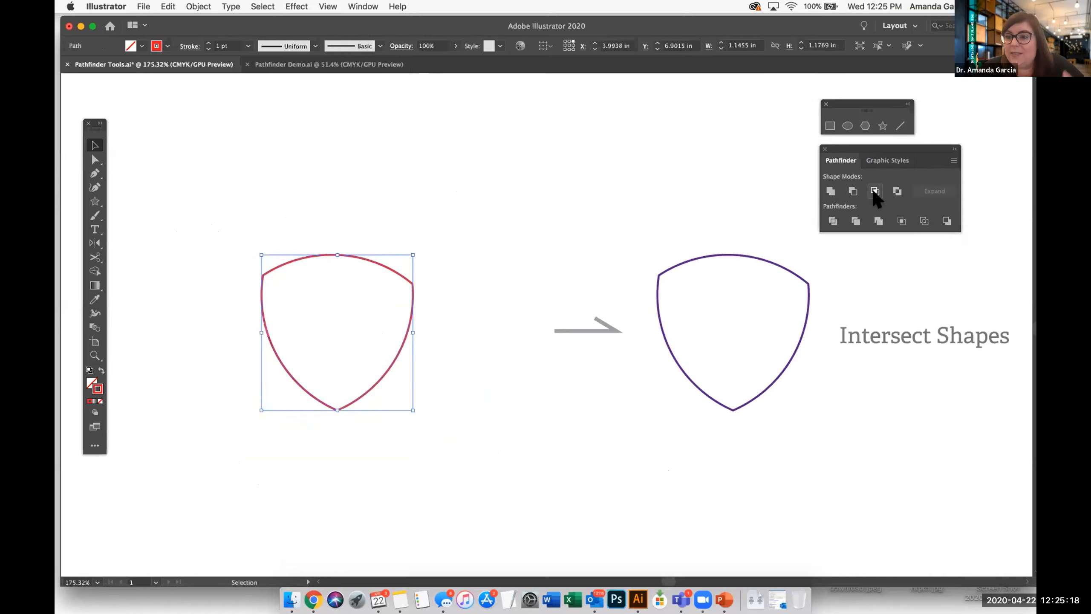
pyautogui.press('super+z')
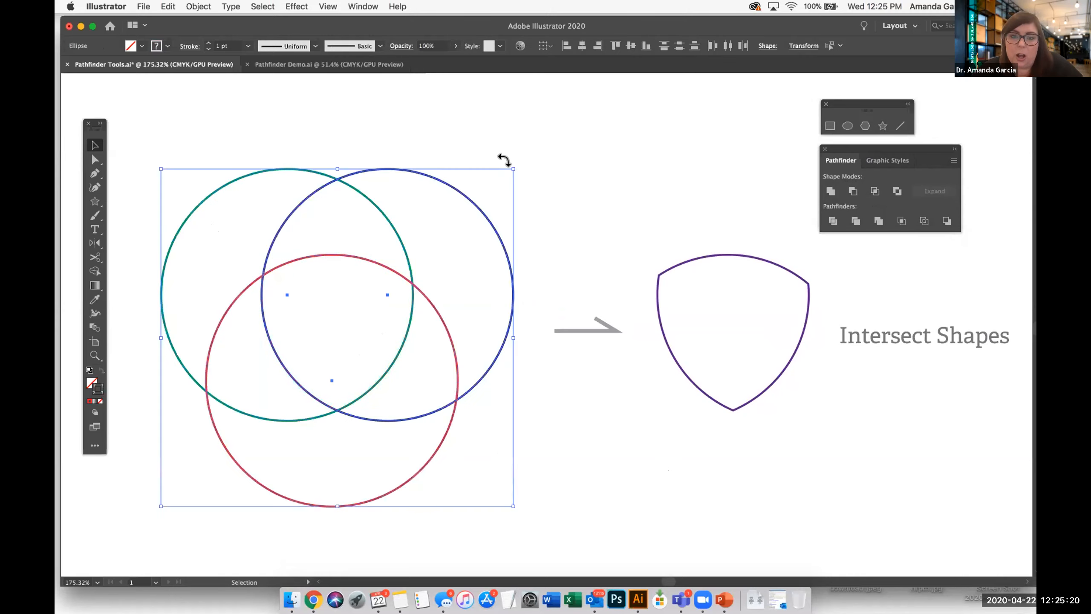
pyautogui.click(592, 266)
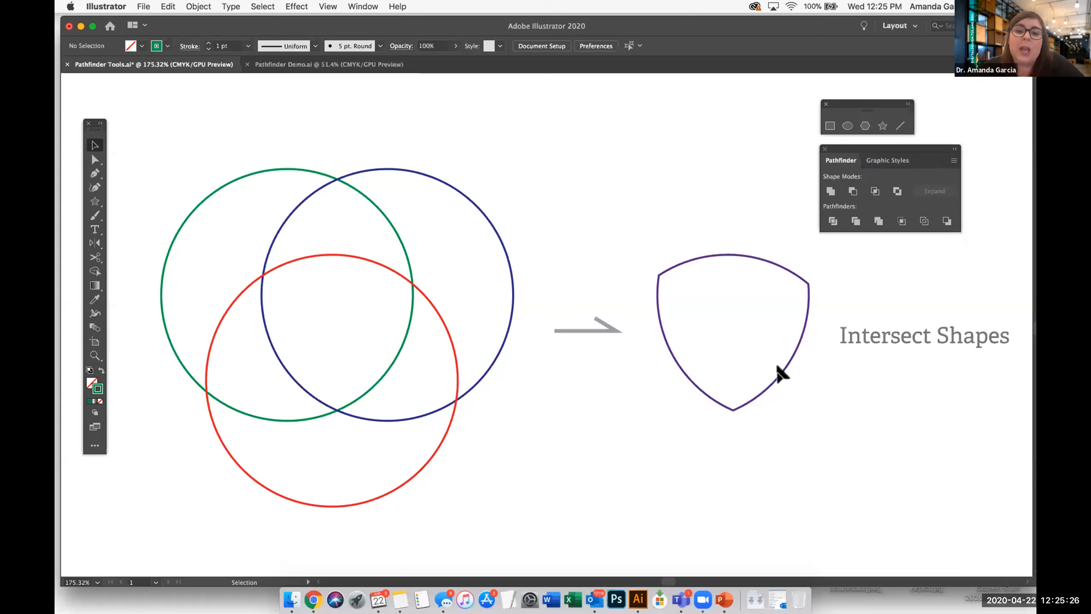
pyautogui.moveTo(163, 138); pyautogui.dragTo(486, 490)
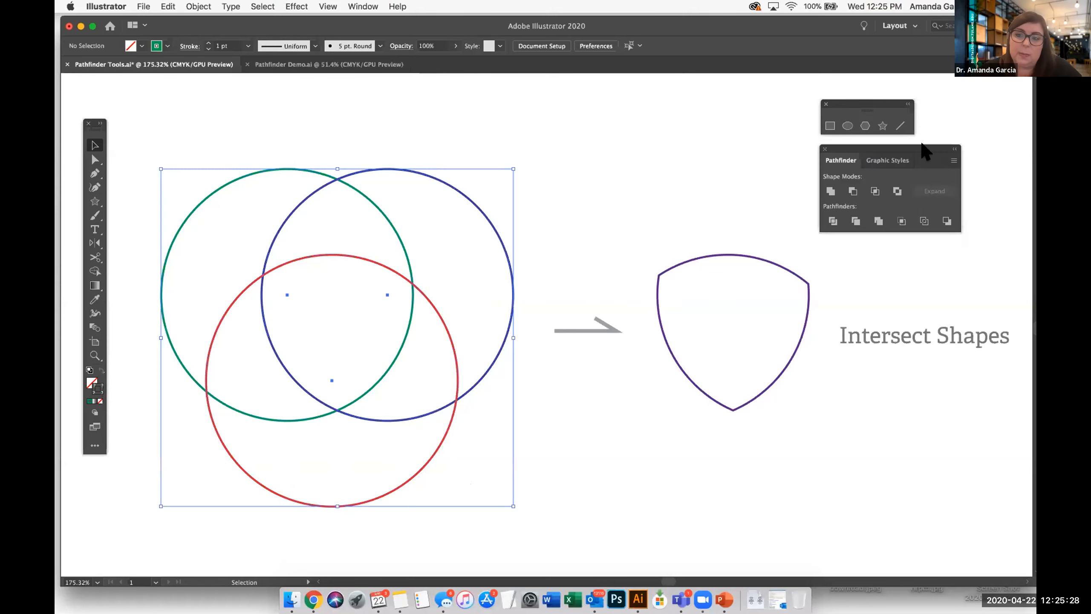
pyautogui.click(874, 192)
pyautogui.press('super+z')
# Step: Spread the three circles further apart so they share a smaller overlap, and apply Intersect to them
pyautogui.click(471, 255)
pyautogui.moveTo(501, 250); pyautogui.dragTo(508, 188)
pyautogui.moveTo(351, 397); pyautogui.dragTo(494, 432)
pyautogui.click(495, 431)
pyautogui.moveTo(406, 420); pyautogui.dragTo(235, 131)
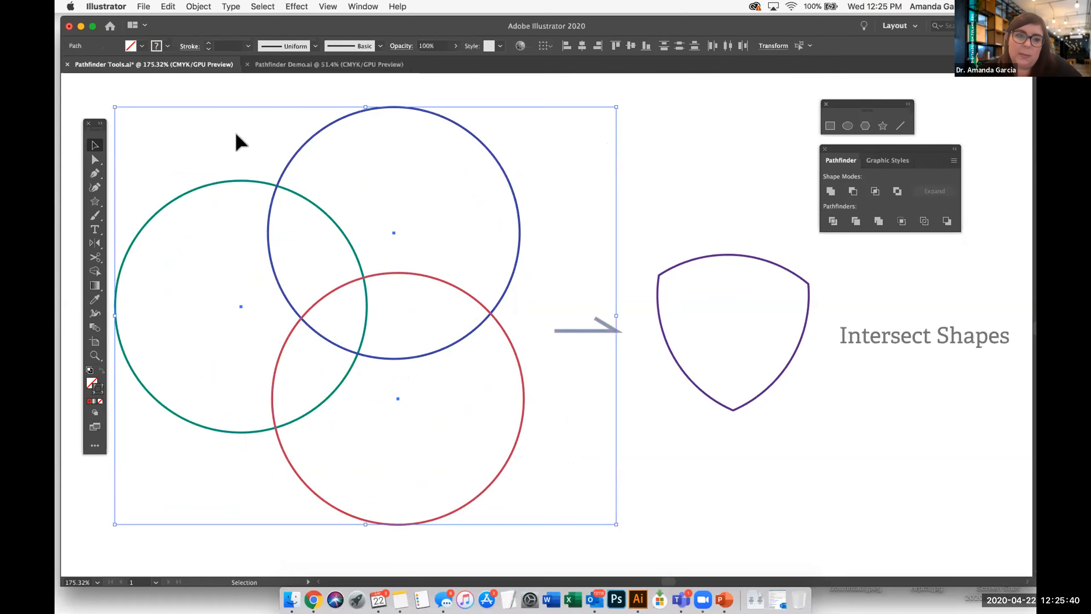
pyautogui.click(874, 191)
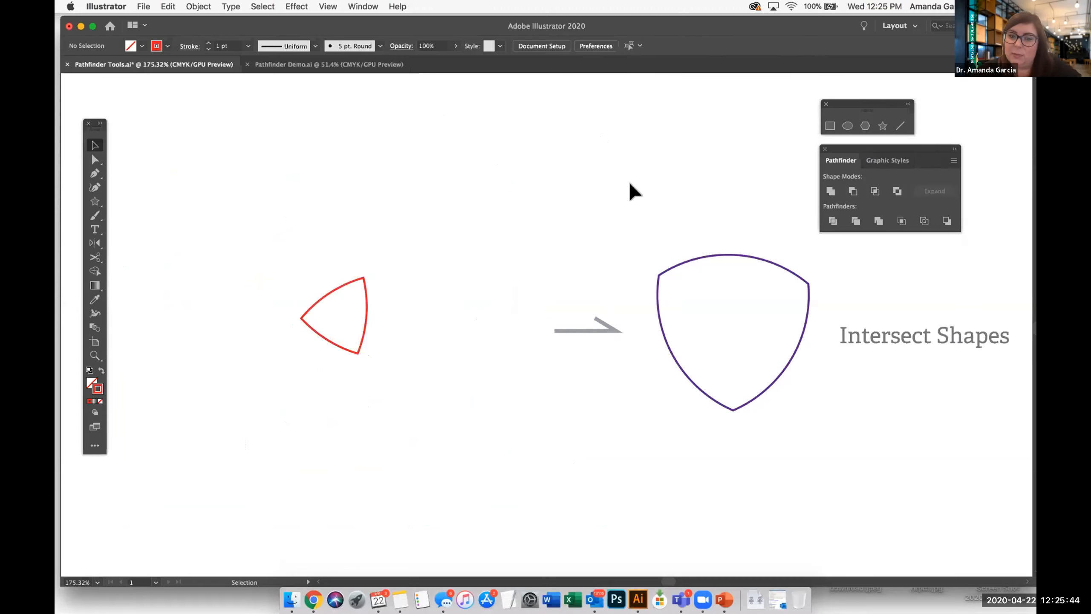
# Step: Undo the intersection and the circle moves back to the original arrangement, and clear the selection
pyautogui.press('super+z')
pyautogui.press('super+z')
pyautogui.press('super+shift+z')
pyautogui.press('v')
pyautogui.click(518, 324)
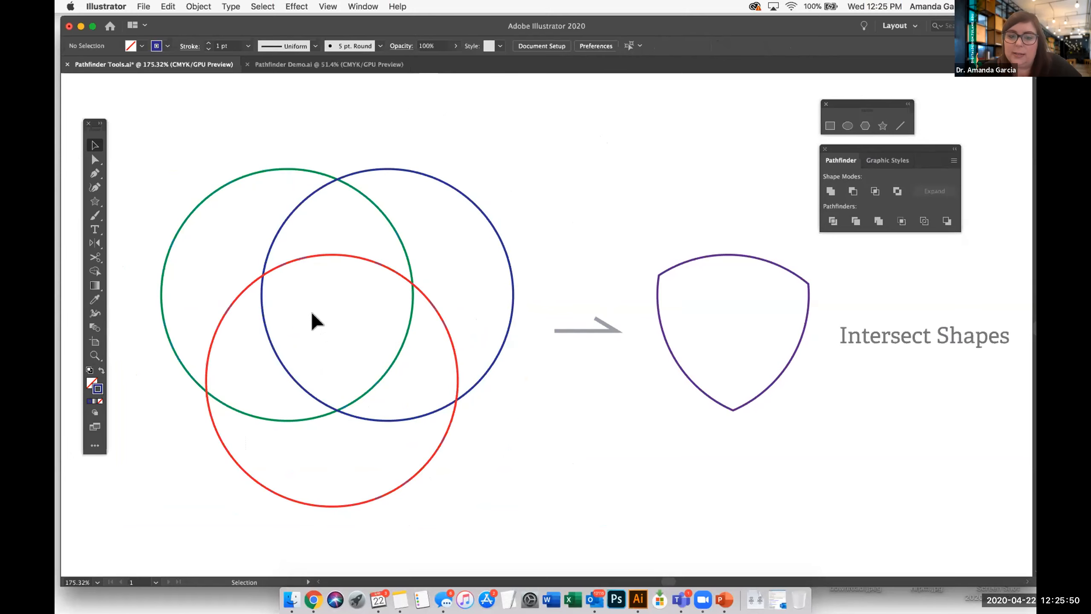
# Step: Examine the Exclude Shapes example, briefly selecting the yellow square behind the blue circle, and compare it with the Intersect Shapes example
pyautogui.scroll(-6, 313, 313)
pyautogui.scroll(-5, 312, 315)
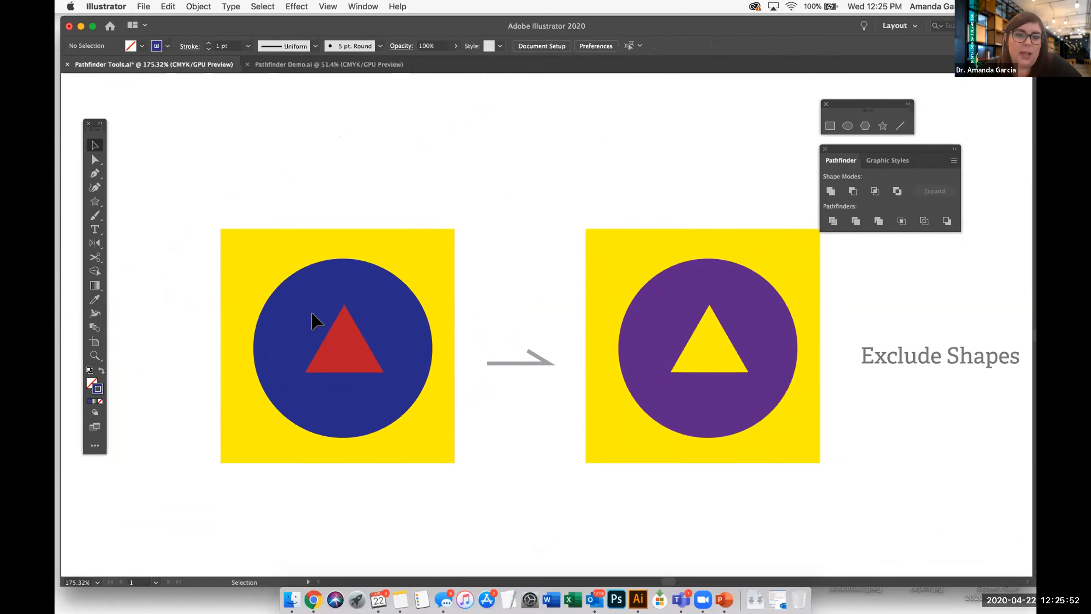
pyautogui.scroll(-2, 312, 314)
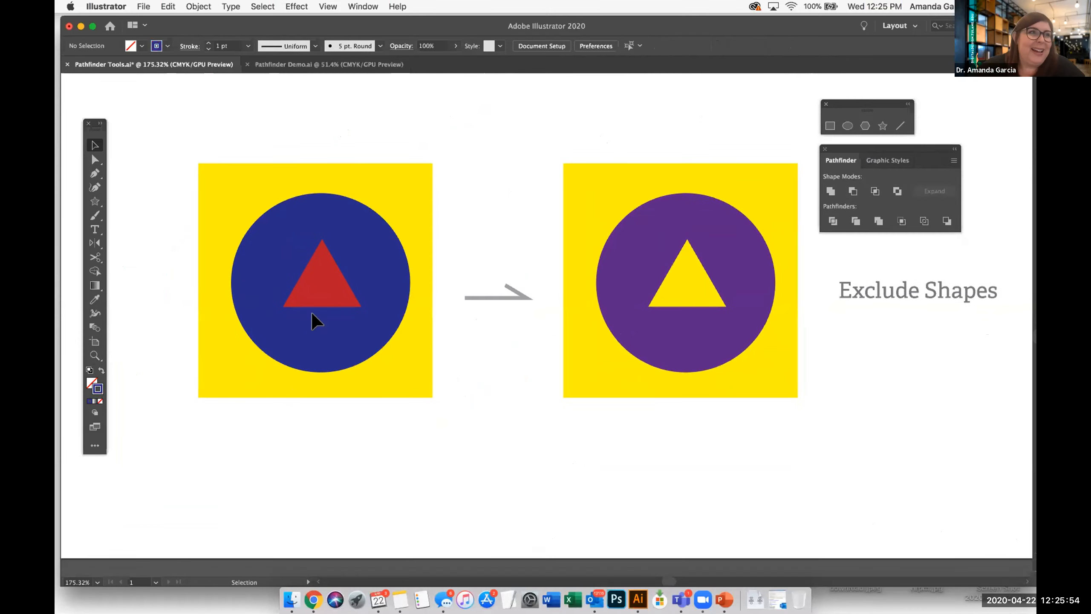
pyautogui.scroll(1, 312, 312)
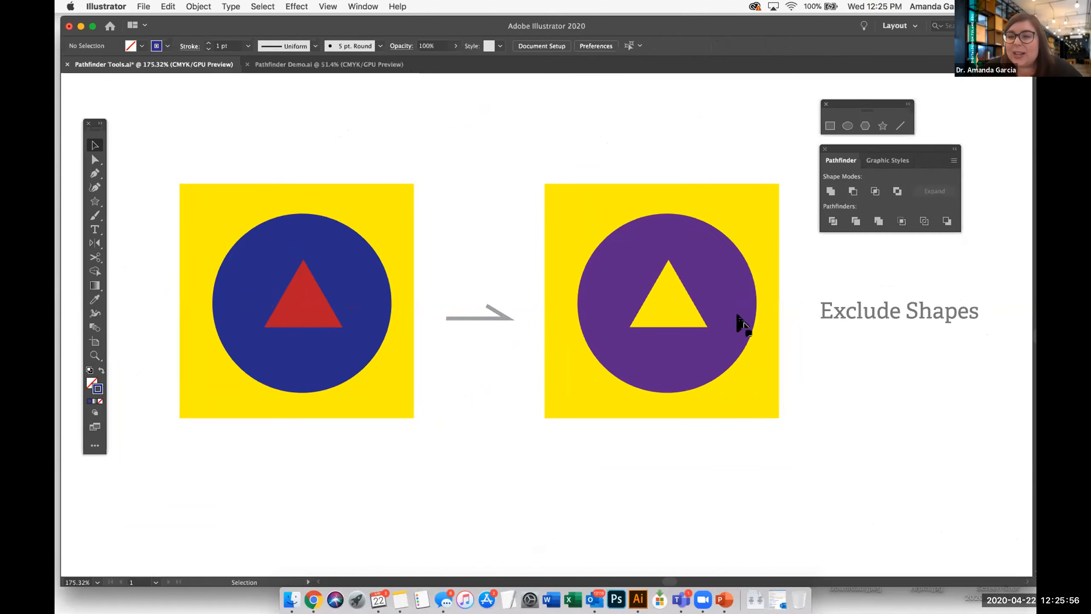
pyautogui.click(384, 376)
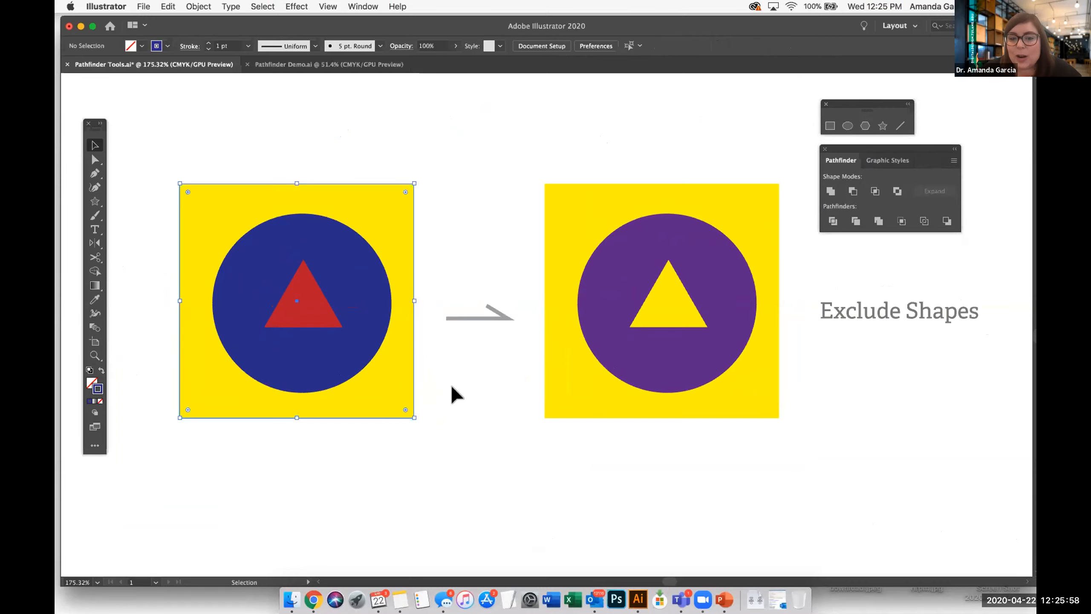
pyautogui.hscroll(-1, 438, 395)
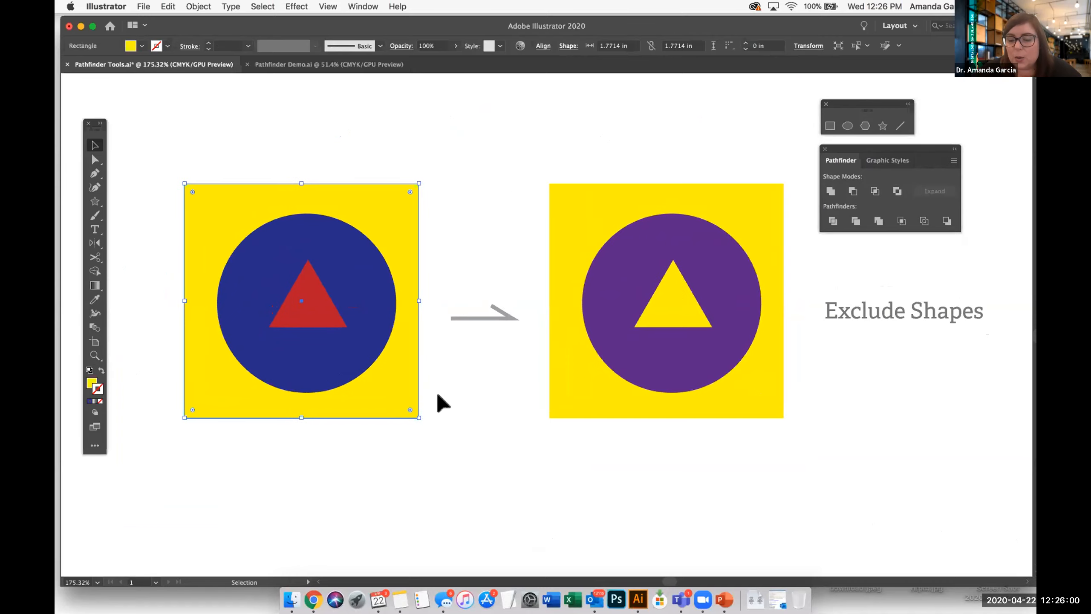
pyautogui.click(486, 391)
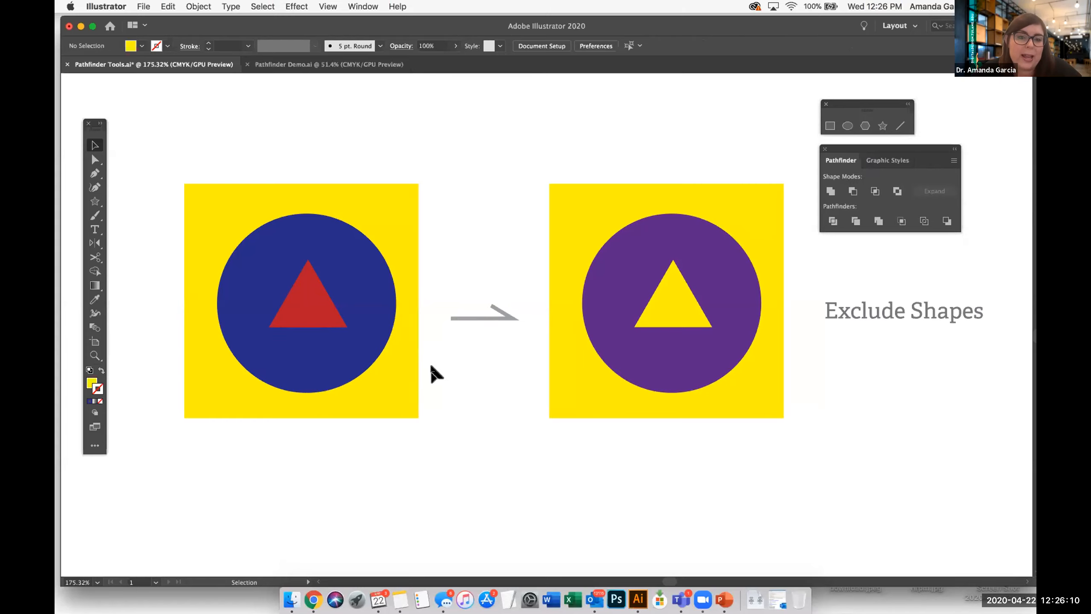
pyautogui.scroll(5, 434, 374)
pyautogui.scroll(2, 292, 145)
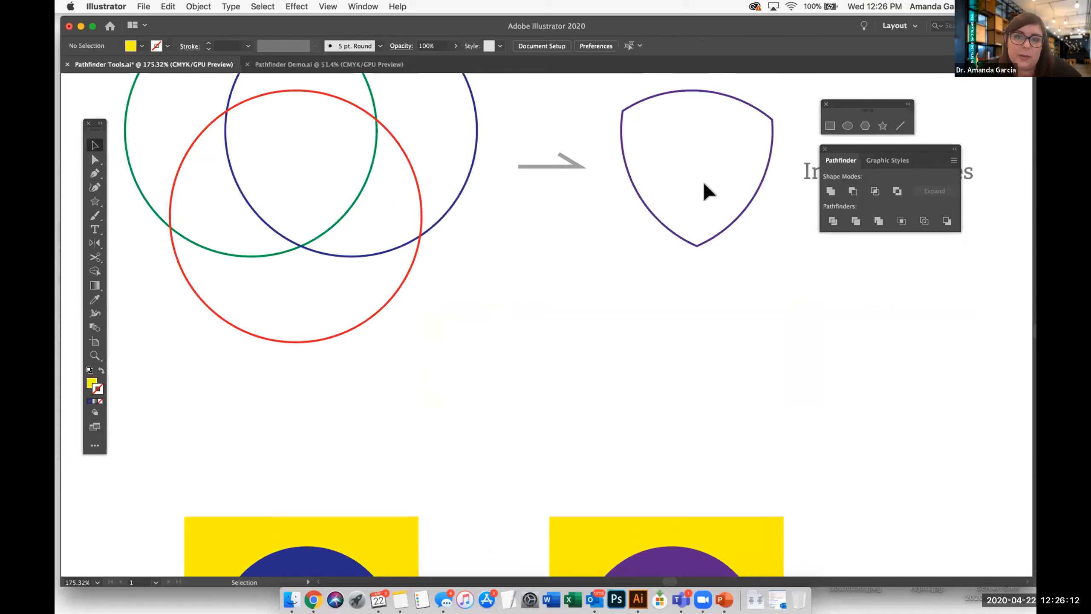
pyautogui.scroll(-7, 592, 297)
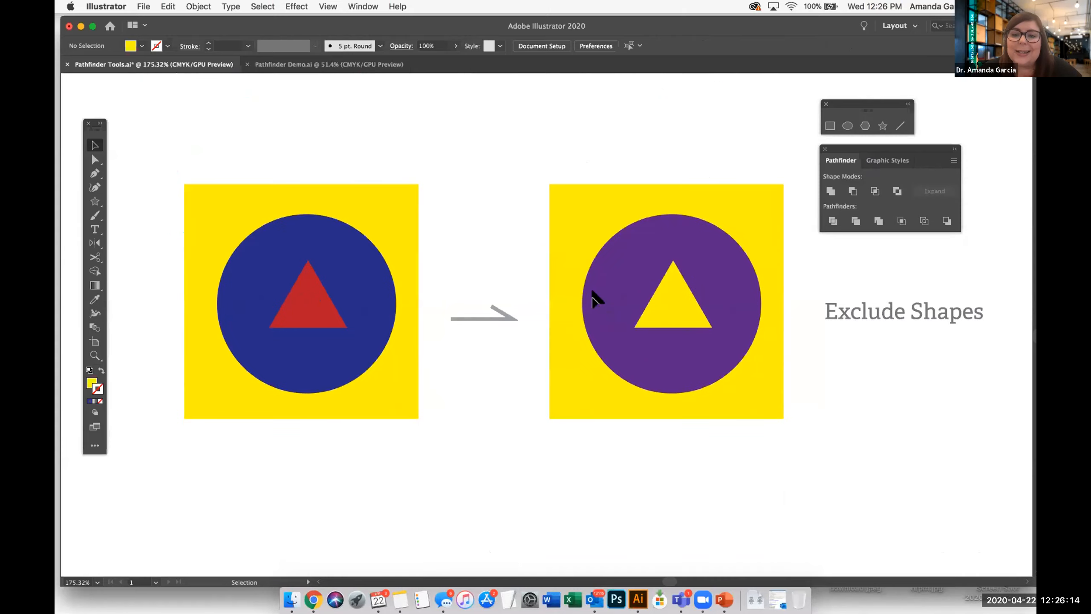
# Step: Move the purple circle with the triangular cutout partly off the upper-left corner of its yellow square
pyautogui.moveTo(597, 305); pyautogui.dragTo(533, 251)
pyautogui.moveTo(599, 246); pyautogui.dragTo(598, 176)
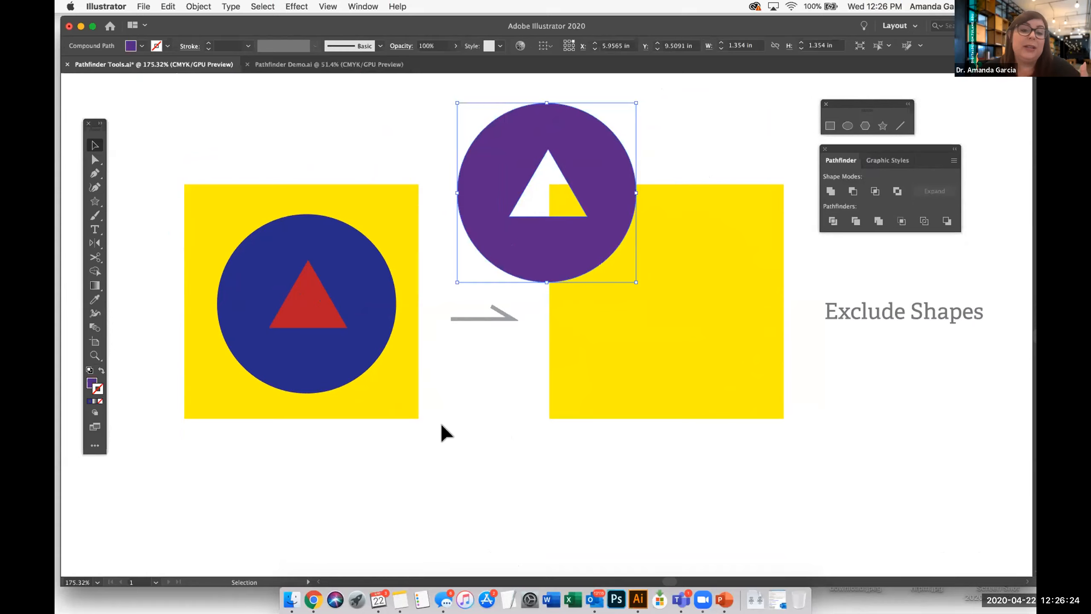
pyautogui.hscroll(-1, 456, 418)
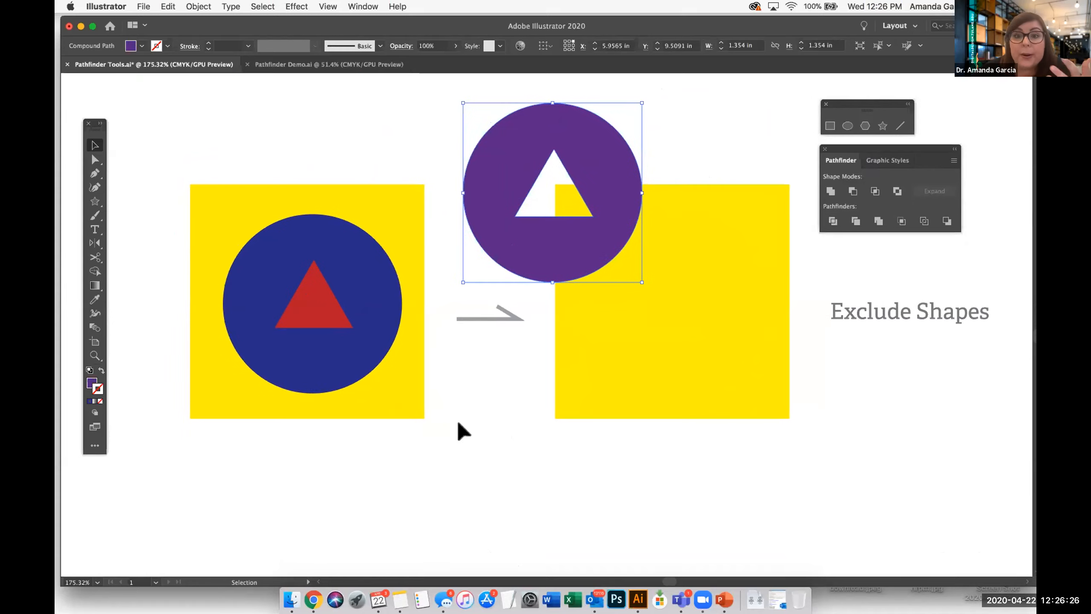
# Step: Move the purple circle with the triangular cutout back into the middle of its yellow square
pyautogui.moveTo(476, 228); pyautogui.dragTo(533, 244)
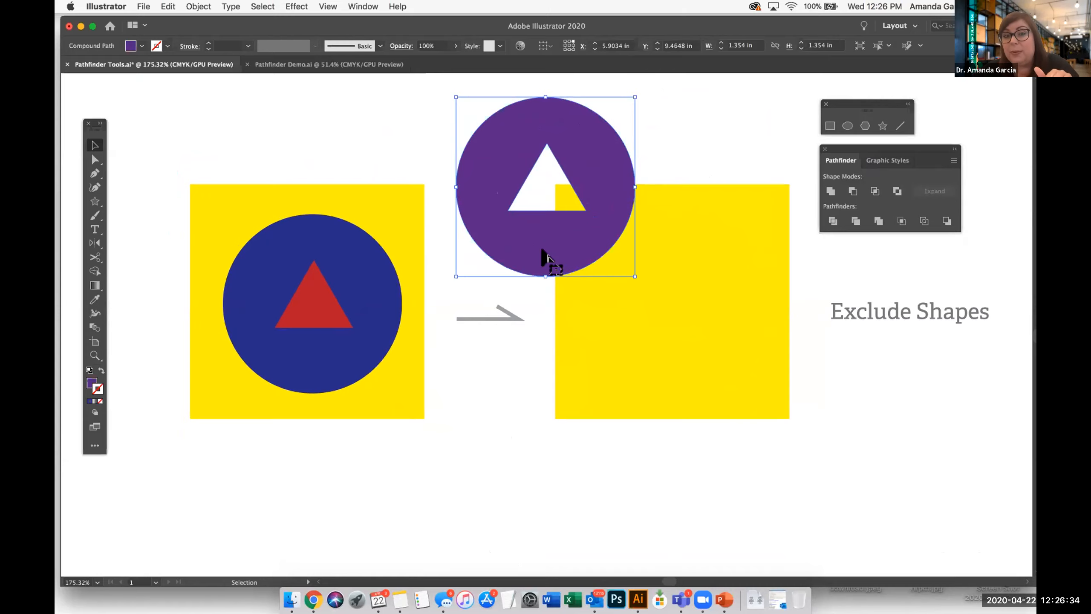
pyautogui.moveTo(581, 263); pyautogui.dragTo(711, 387)
pyautogui.click(767, 375)
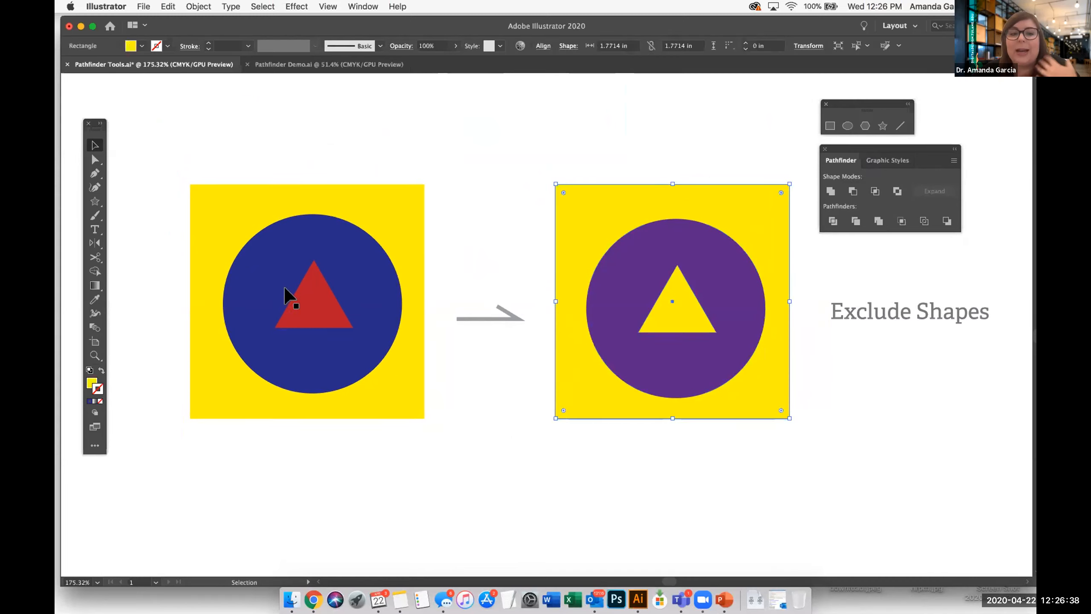
# Step: Select the red triangle and each yellow square in turn to compare the Exclude Shapes source with its result
pyautogui.click(315, 300)
pyautogui.click(318, 306)
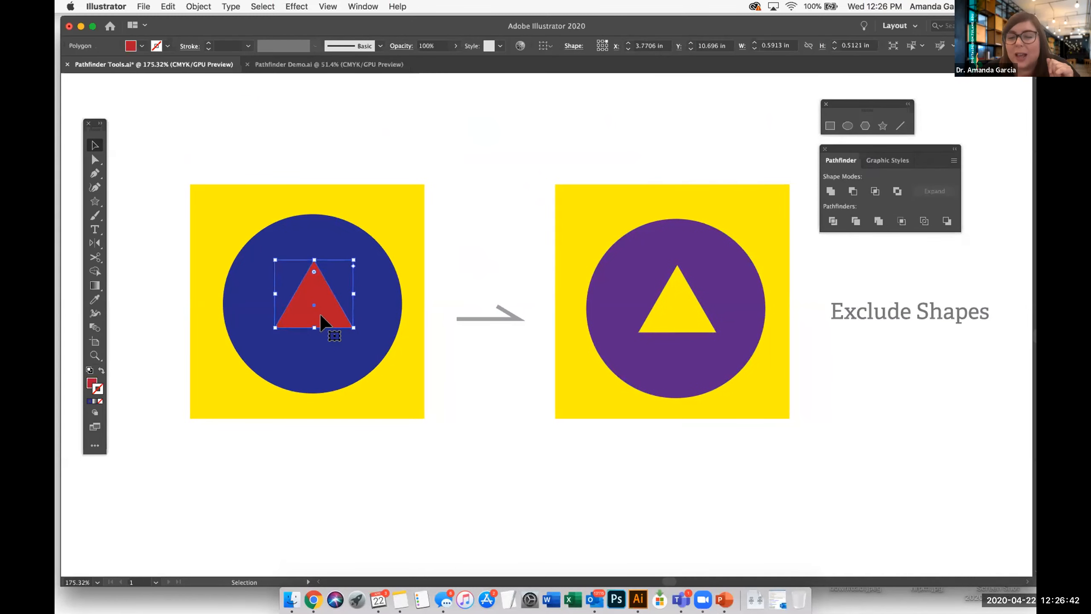
pyautogui.click(401, 387)
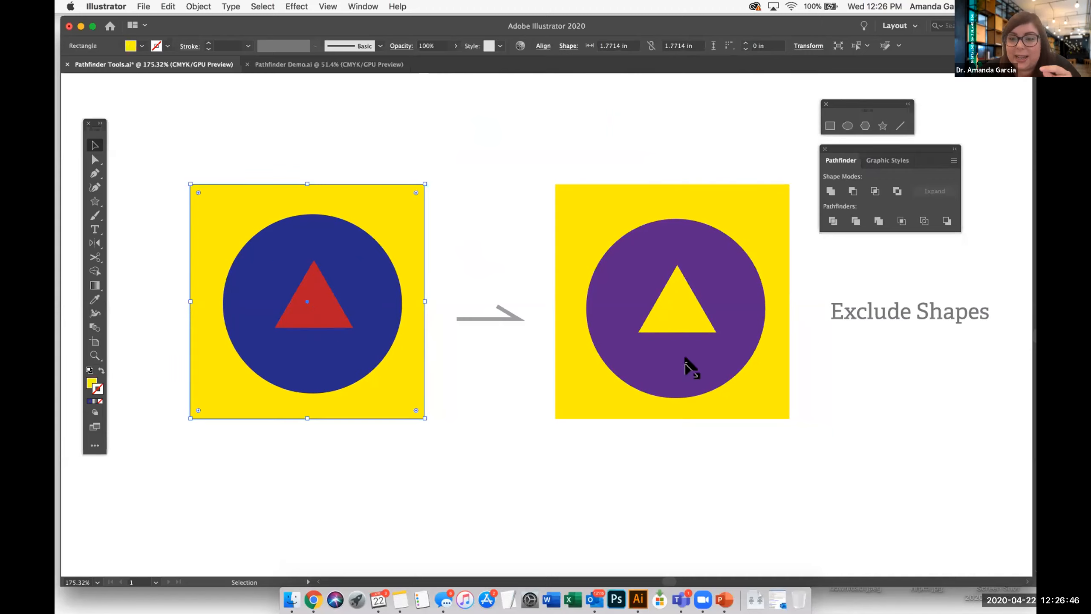
pyautogui.click(563, 209)
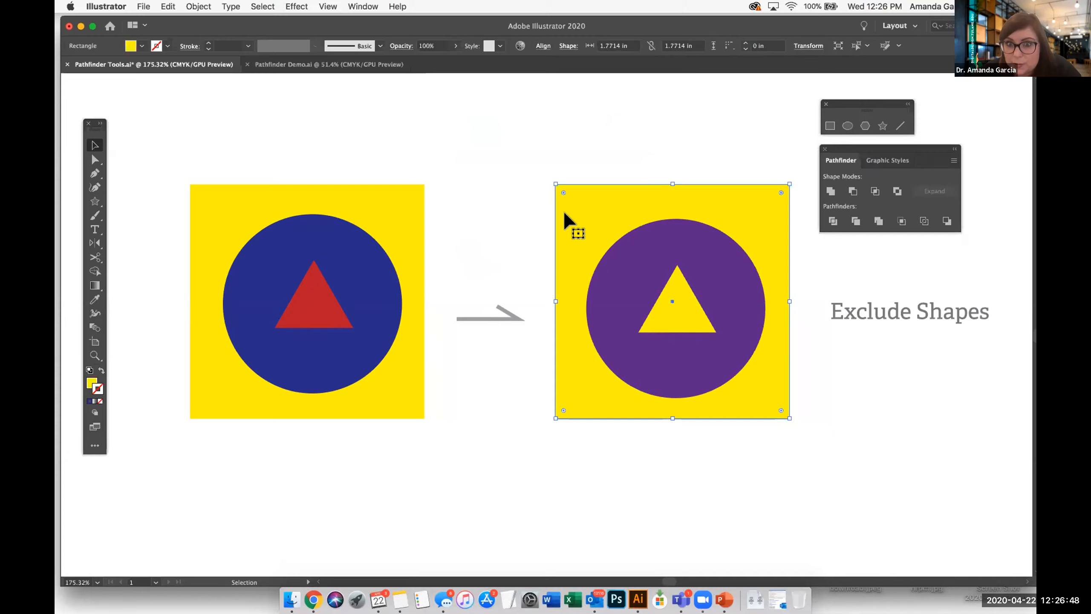
# Step: Pull the red triangle and blue circle off their yellow square, and stack them back on it
pyautogui.moveTo(317, 296); pyautogui.dragTo(494, 225)
pyautogui.moveTo(339, 232); pyautogui.dragTo(245, 129)
pyautogui.moveTo(258, 188); pyautogui.dragTo(413, 405)
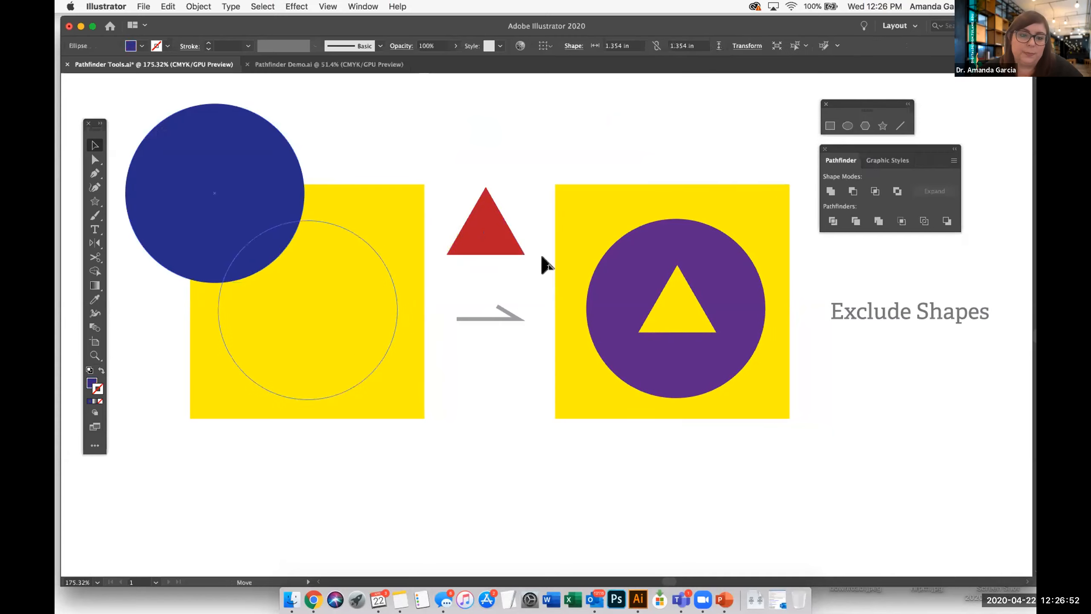
pyautogui.moveTo(486, 237); pyautogui.dragTo(327, 312)
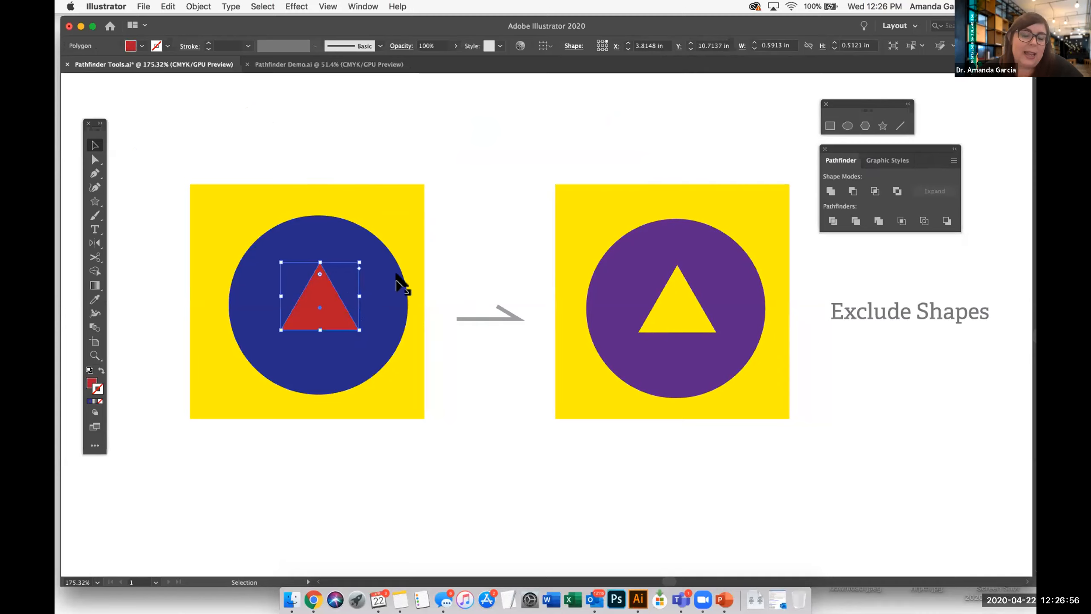
# Step: Shift the yellow square slightly to the right so it sits centred behind the blue circle, and clear the selection
pyautogui.click(438, 245)
pyautogui.moveTo(506, 229); pyautogui.dragTo(507, 229)
pyautogui.click(461, 219)
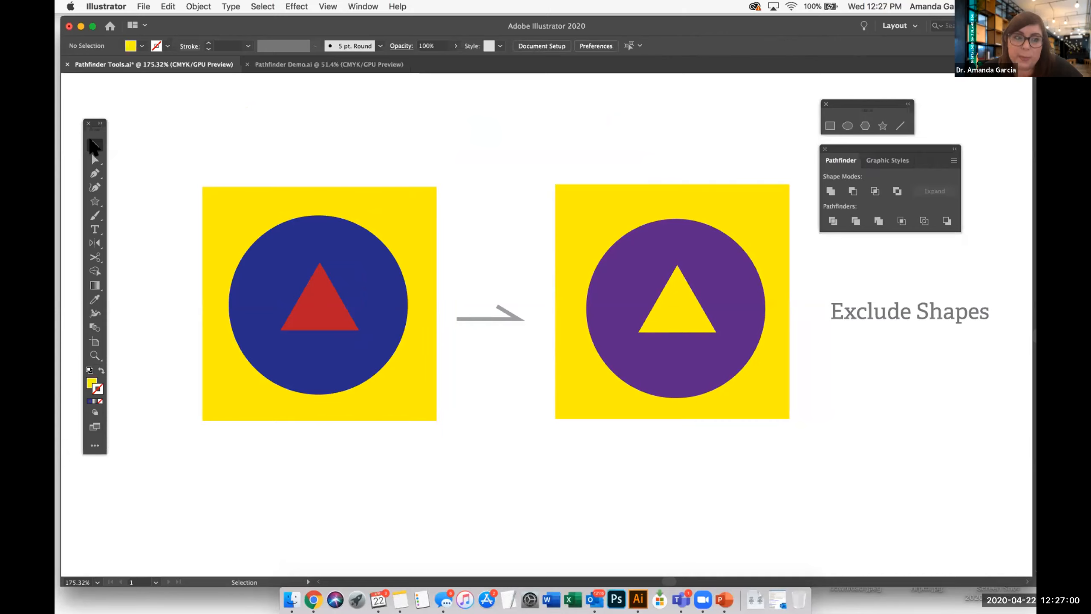
# Step: Marquee-select the yellow square, blue circle and red triangle together, and clear the selection
pyautogui.moveTo(190, 142); pyautogui.dragTo(352, 330)
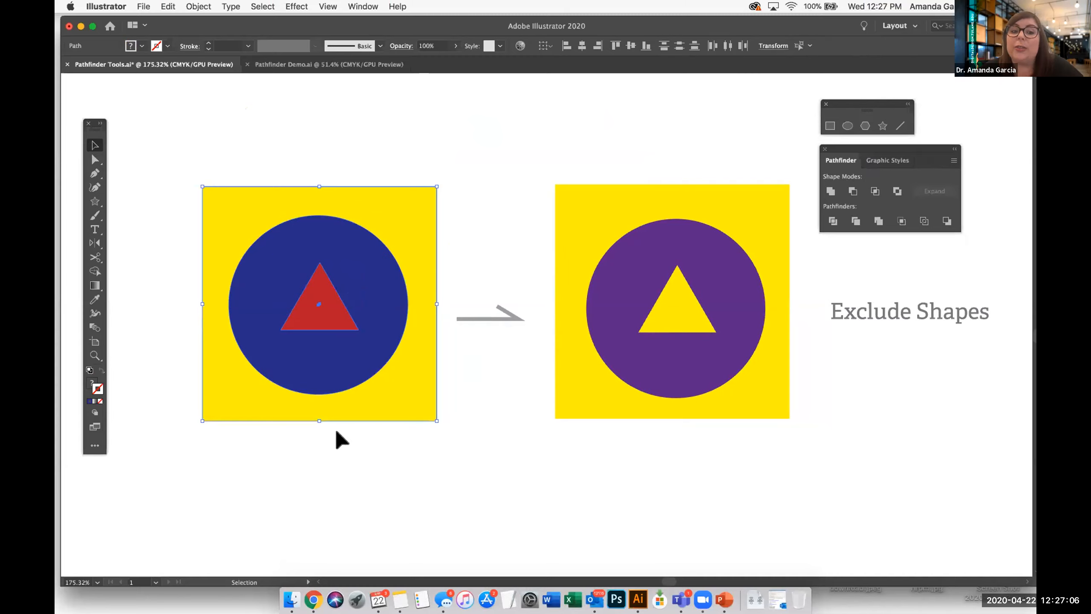
pyautogui.click(243, 440)
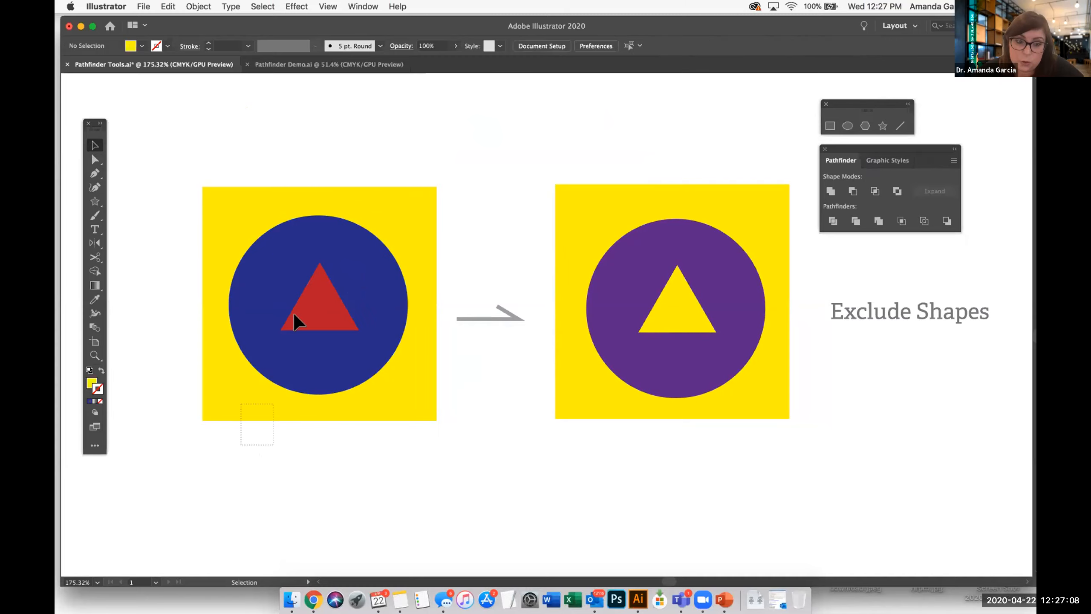
pyautogui.moveTo(313, 287); pyautogui.dragTo(340, 265)
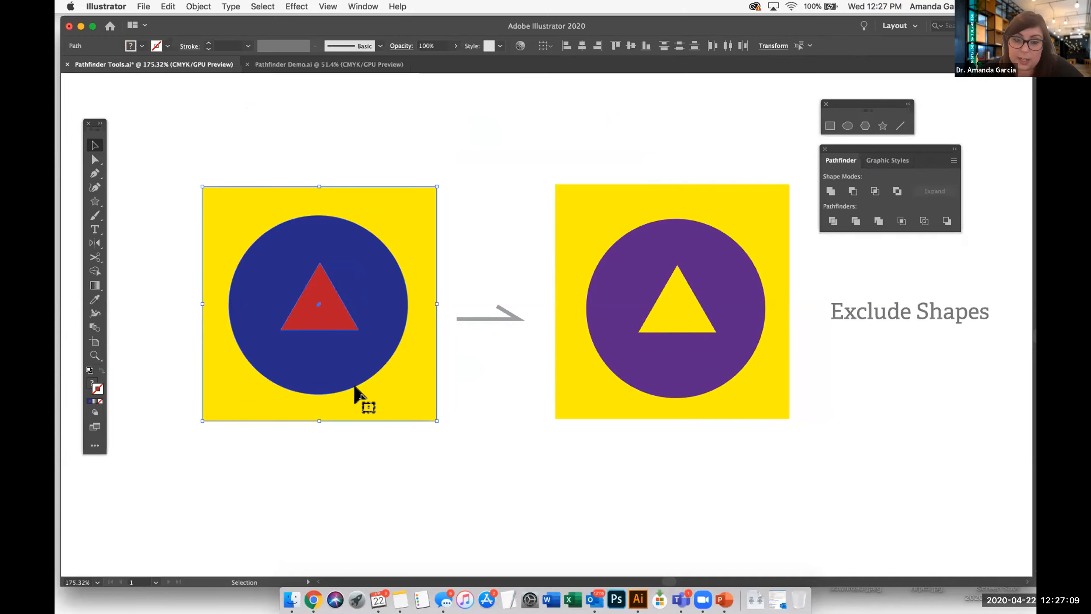
pyautogui.click(372, 431)
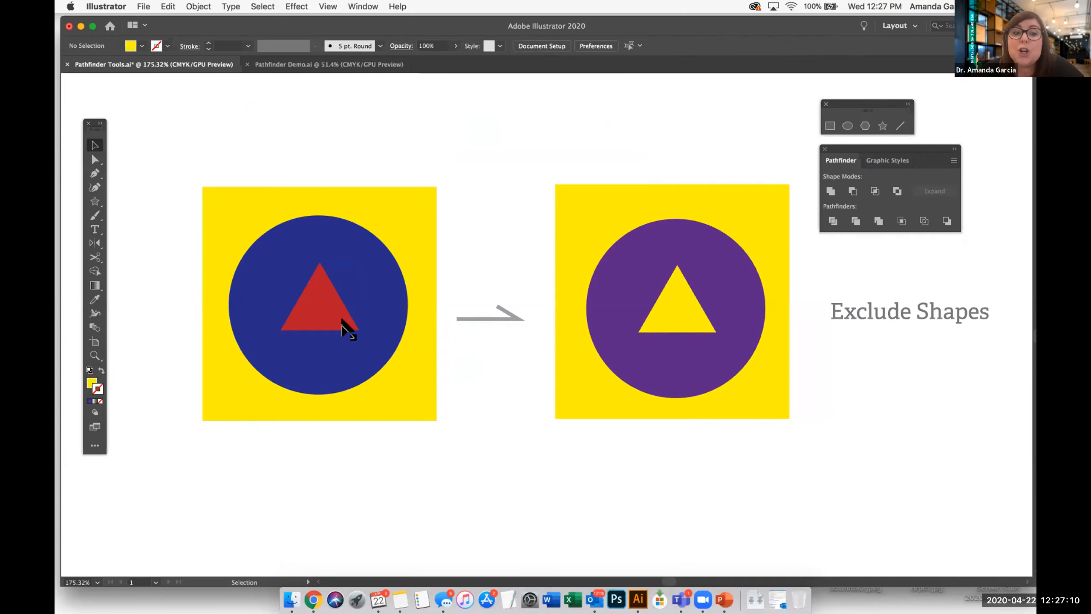
# Step: Try to marquee-select only the blue circle and red triangle from inside the yellow square, and undo the accidental moves
pyautogui.click(382, 301)
pyautogui.click(318, 299)
pyautogui.click(380, 288)
pyautogui.moveTo(419, 299); pyautogui.dragTo(336, 307)
pyautogui.click(433, 381)
pyautogui.moveTo(396, 273); pyautogui.dragTo(439, 195)
pyautogui.press('super+z')
pyautogui.press('super+z')
# Step: Move the yellow square behind the blue circle slightly downward, and clear the selection
pyautogui.click(460, 396)
pyautogui.moveTo(390, 389); pyautogui.dragTo(405, 397)
pyautogui.click(479, 395)
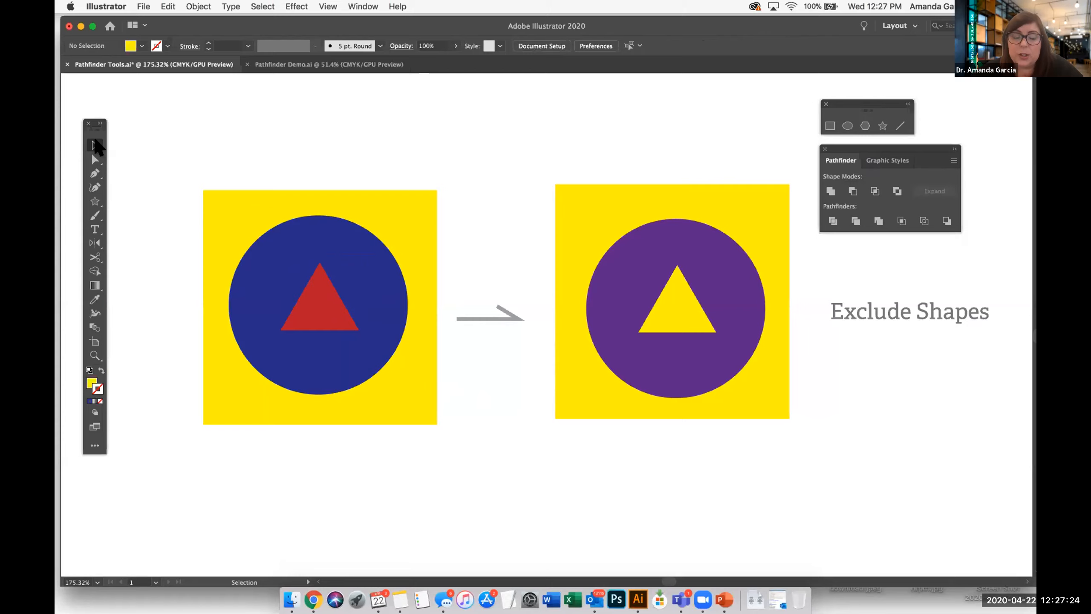
# Step: Select the blue circle, add the red triangle to the selection, and deselect both
pyautogui.click(348, 279)
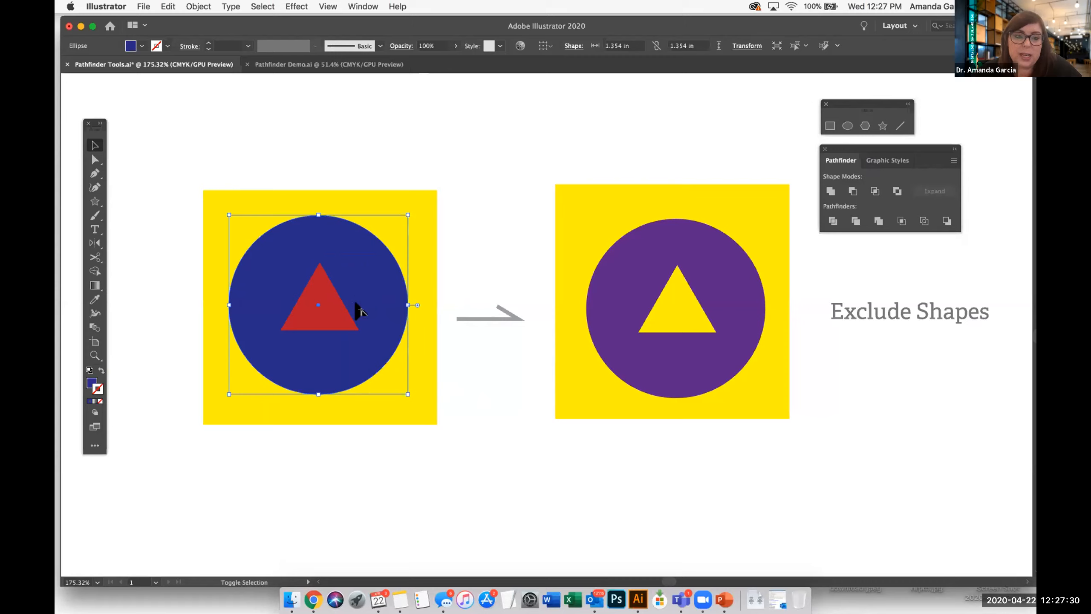
pyautogui.keyDown('shift'); pyautogui.click(328, 310); pyautogui.keyUp('shift')
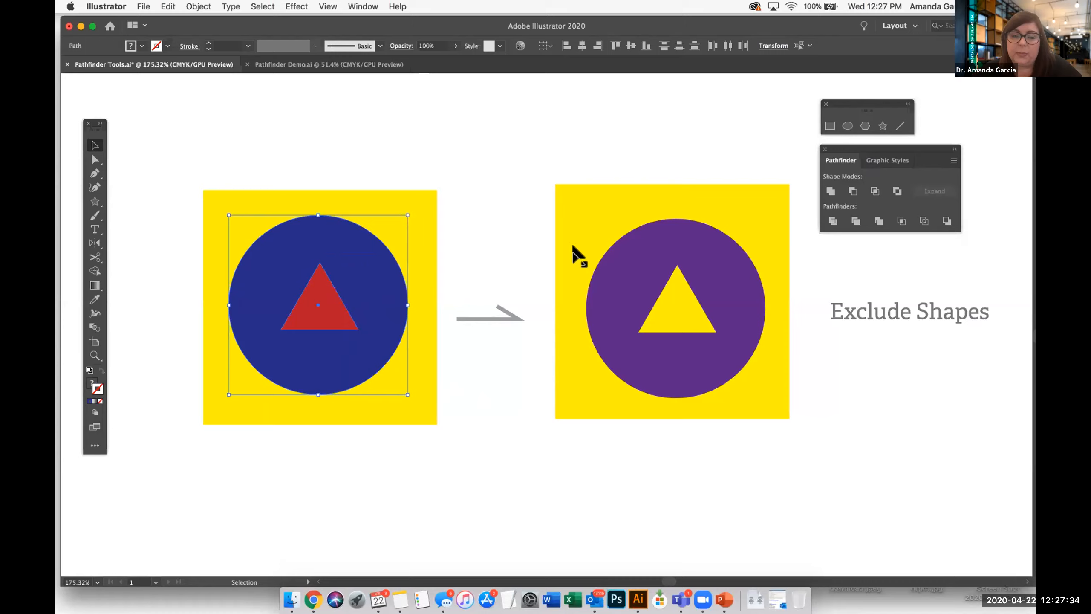
pyautogui.click(401, 223)
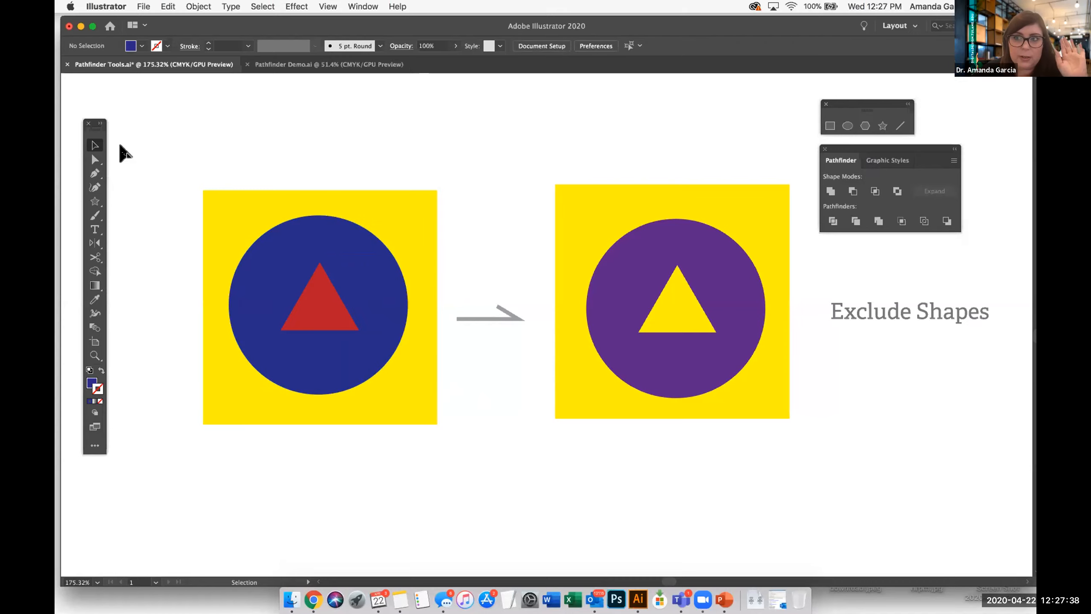
# Step: Select the blue circle and red triangle together and move them slightly down within the yellow square
pyautogui.click(330, 236)
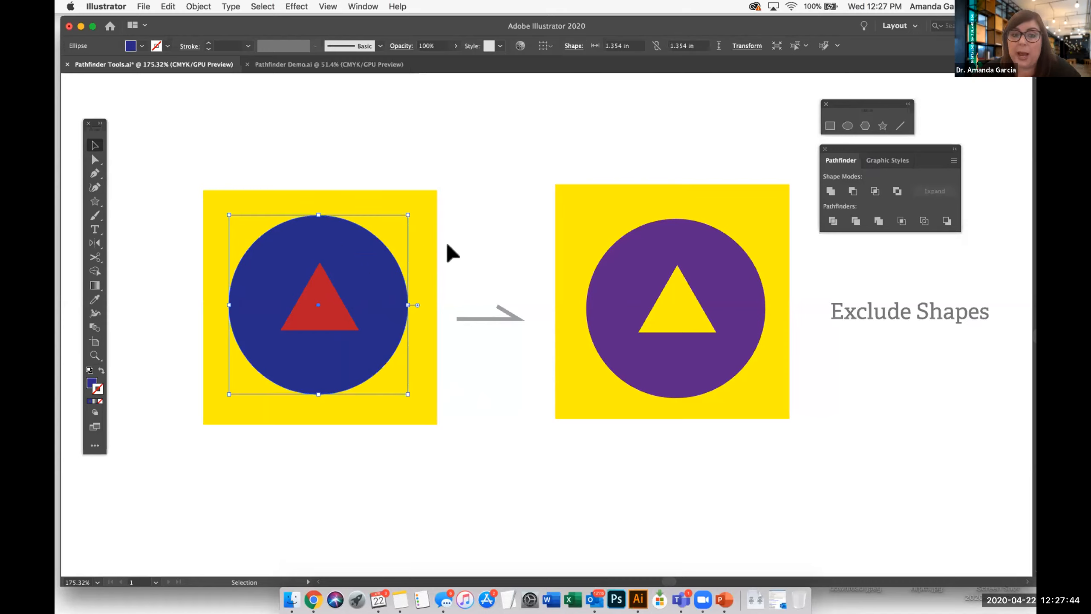
pyautogui.keyDown('shift'); pyautogui.click(331, 314); pyautogui.keyUp('shift')
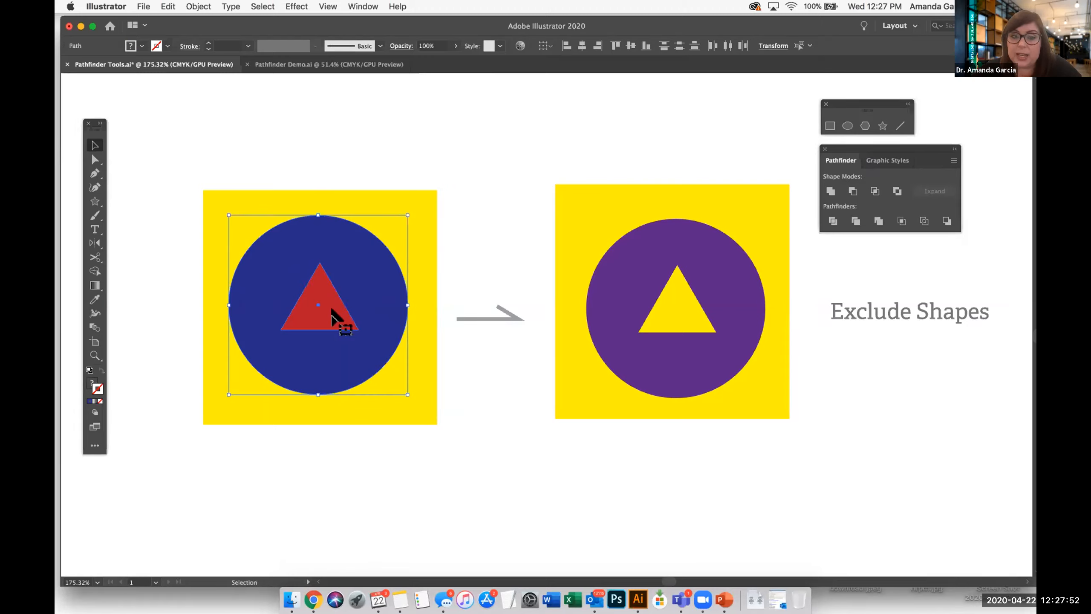
pyautogui.moveTo(331, 313)
pyautogui.mouseDown()
pyautogui.moveTo(499, 139)
pyautogui.moveTo(386, 279)
pyautogui.moveTo(335, 307)
pyautogui.mouseUp()
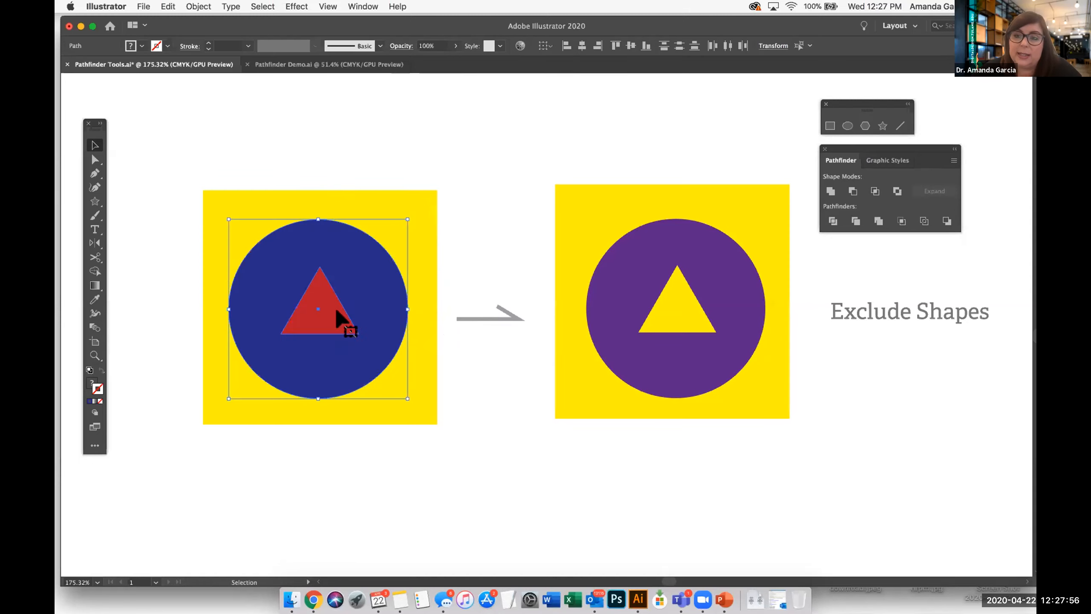
# Step: Apply Exclude to the circle and triangle, and move the resulting shape partly off the yellow square's upper-left corner
pyautogui.click(896, 191)
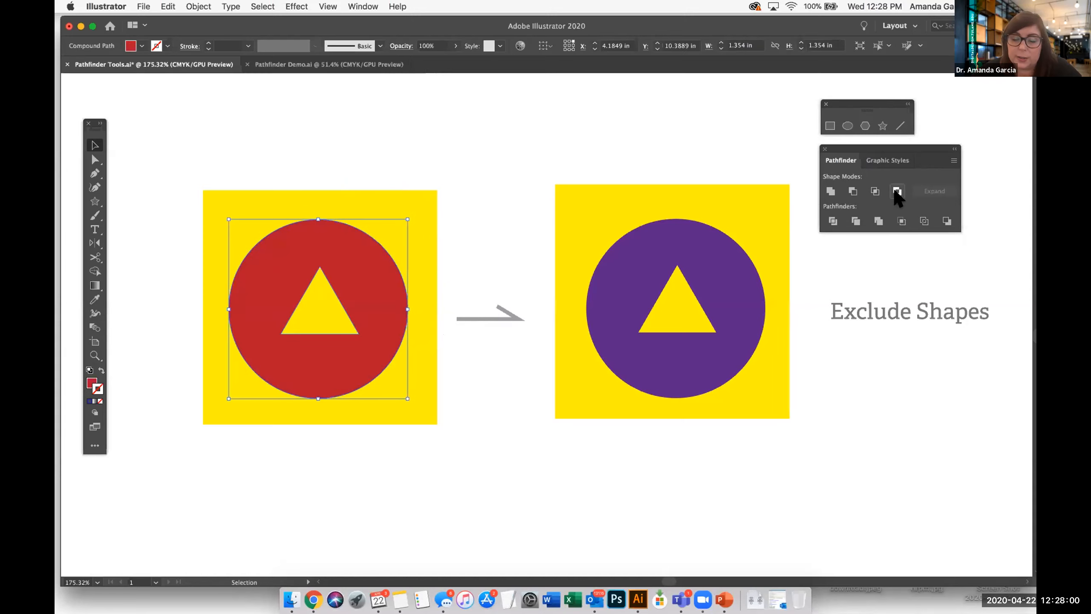
pyautogui.click(434, 172)
pyautogui.moveTo(339, 294); pyautogui.dragTo(275, 234)
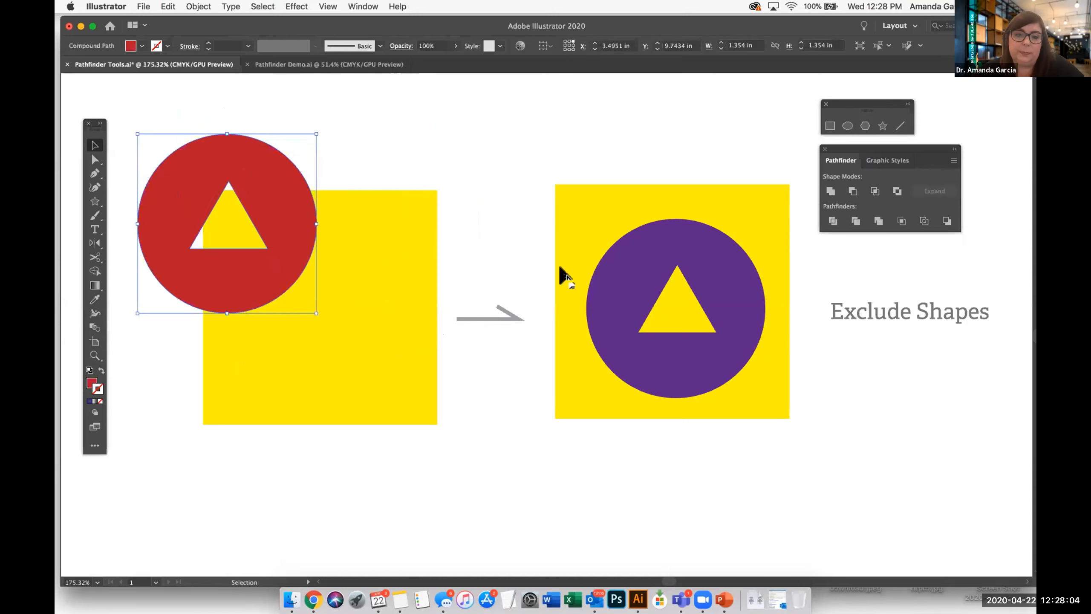
# Step: Undo the exclusion and the move of the combined shape, and clear the selection
pyautogui.press('super+z')
pyautogui.press('super+z')
pyautogui.press('super+z')
pyautogui.press('super+z')
pyautogui.click(585, 409)
# Step: Find the Divide Shapes example and examine its three overlapping circles beside the divided result
pyautogui.scroll(-5, 585, 407)
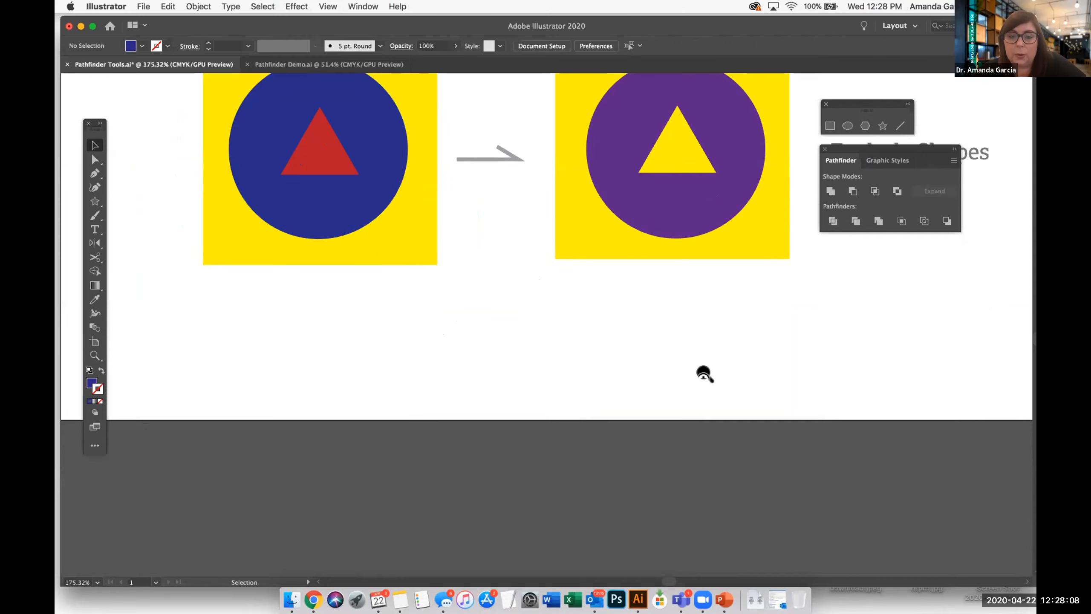
pyautogui.scroll(-3, 704, 374)
pyautogui.scroll(-3, 645, 331)
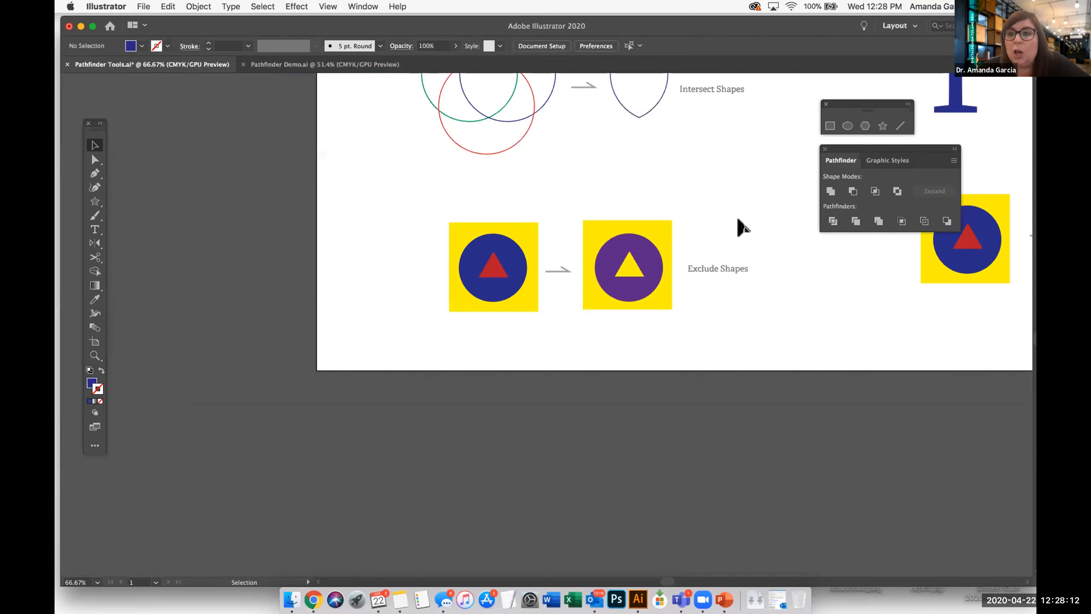
pyautogui.moveTo(741, 201); pyautogui.dragTo(407, 388)
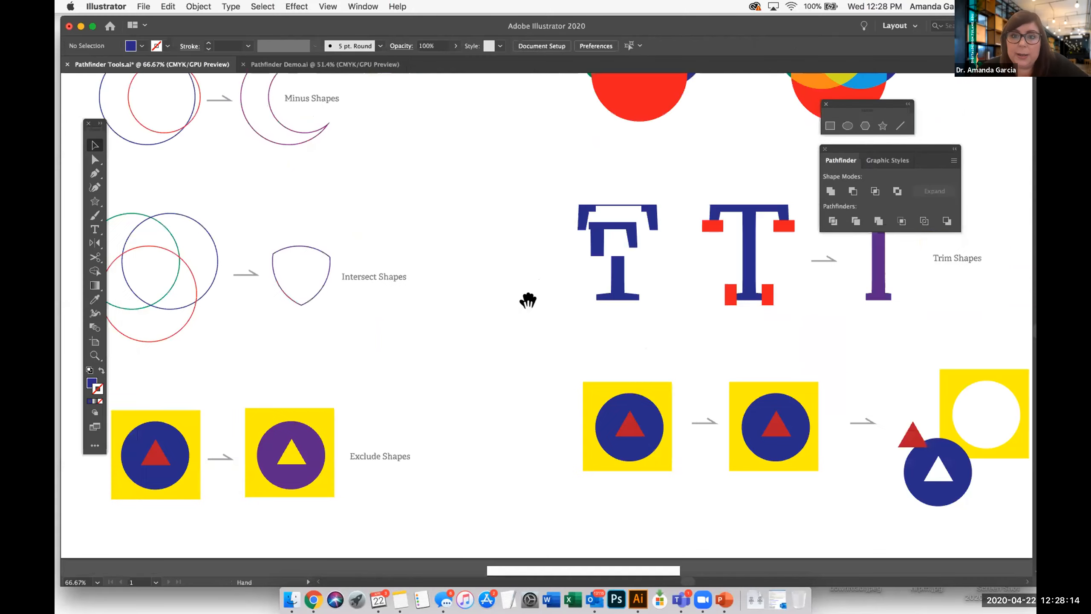
pyautogui.moveTo(528, 300); pyautogui.dragTo(470, 343)
pyautogui.moveTo(619, 368); pyautogui.dragTo(626, 365)
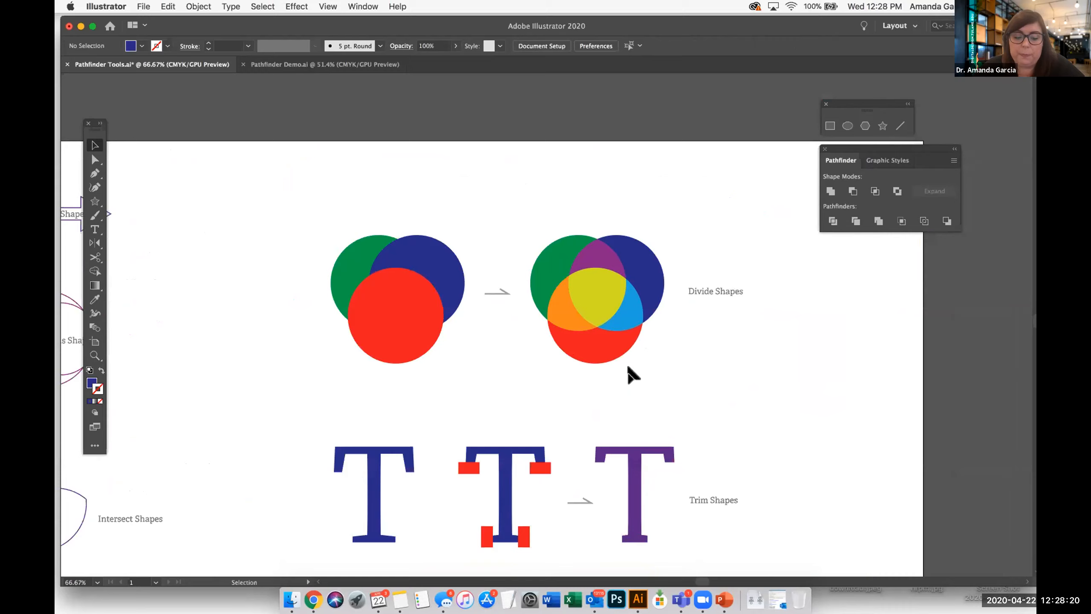
pyautogui.press('space')
pyautogui.moveTo(628, 366); pyautogui.dragTo(487, 336)
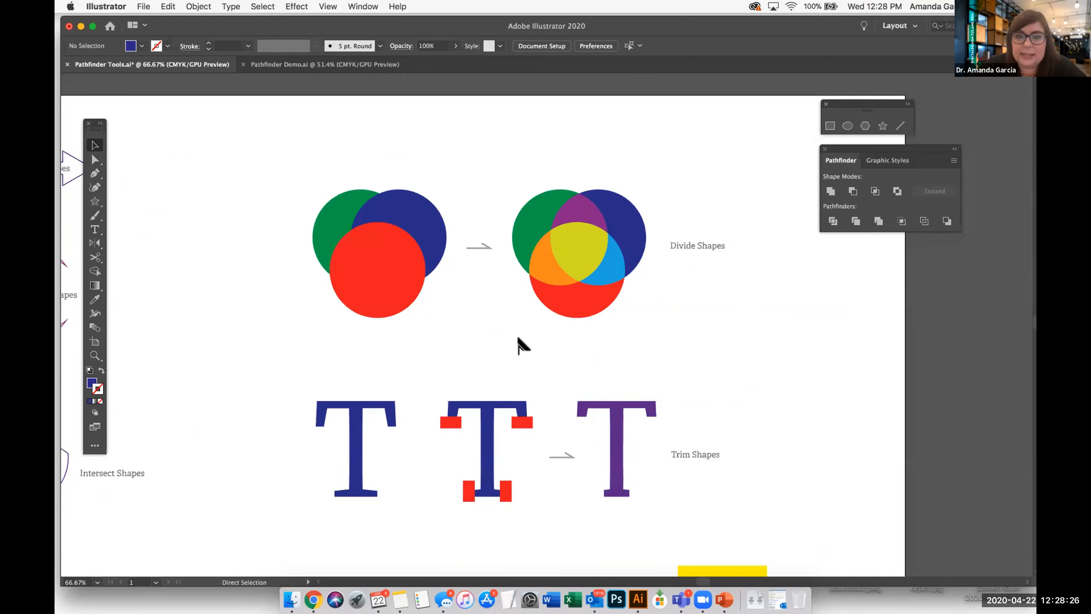
pyautogui.press('super+equal')
pyautogui.press('super+equal')
pyautogui.press('space')
pyautogui.moveTo(537, 323); pyautogui.dragTo(653, 419)
pyautogui.press('super+space')
pyautogui.moveTo(653, 418); pyautogui.dragTo(584, 372)
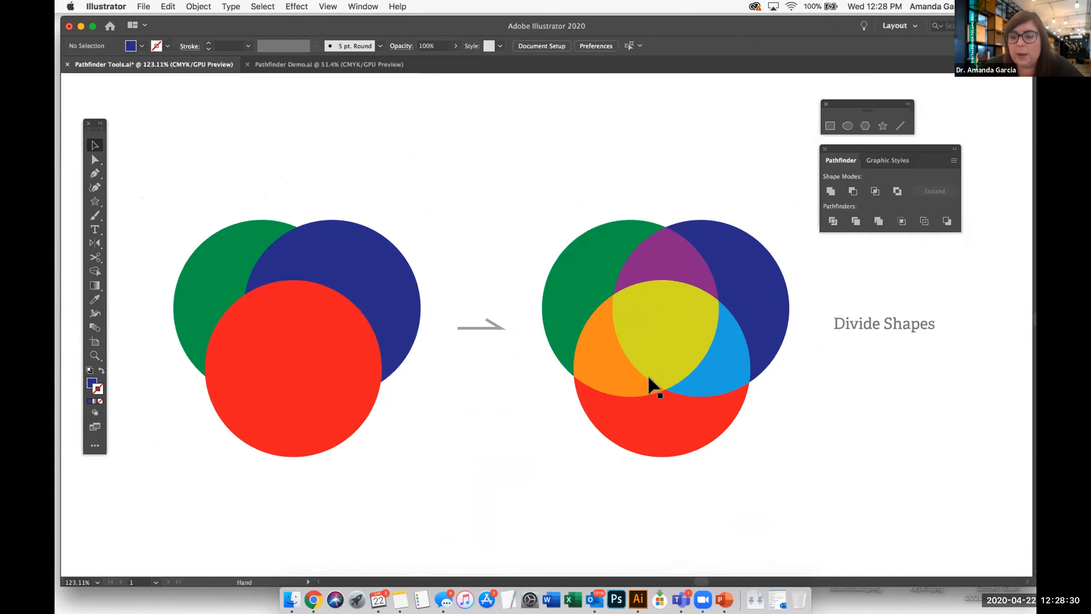
pyautogui.hscroll(1, 786, 414)
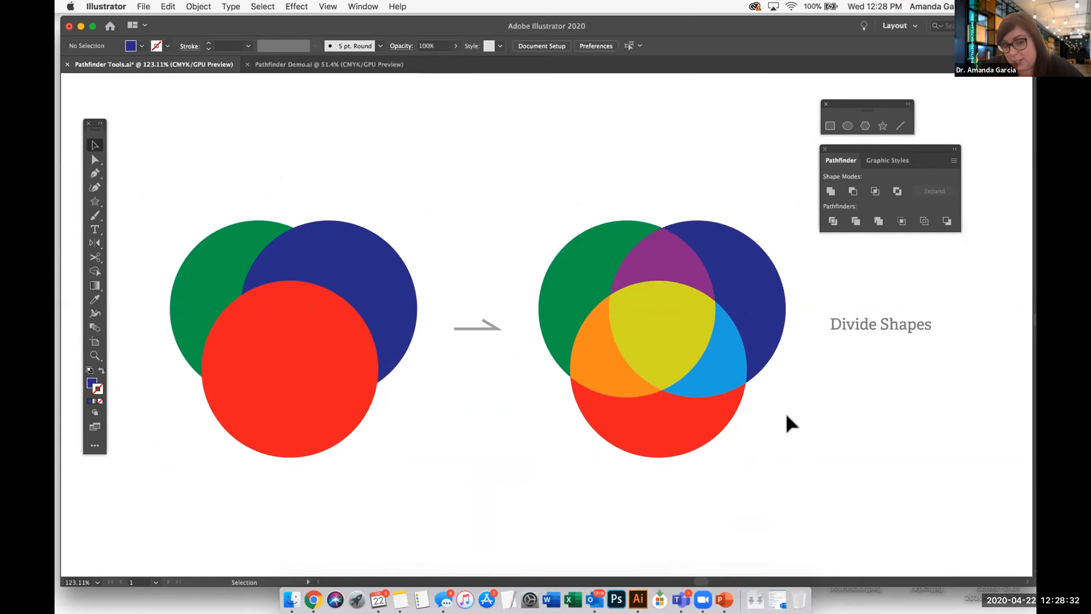
# Step: Ungroup the green, blue and red overlapping circles in the Divide Shapes source example
pyautogui.click(324, 342)
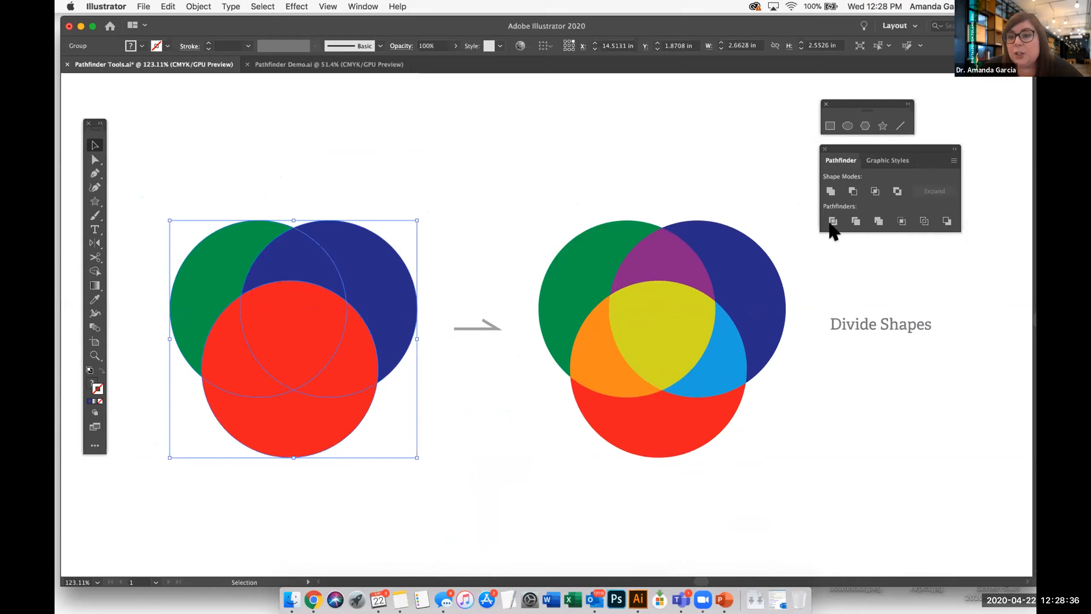
pyautogui.click(511, 198)
pyautogui.click(283, 292)
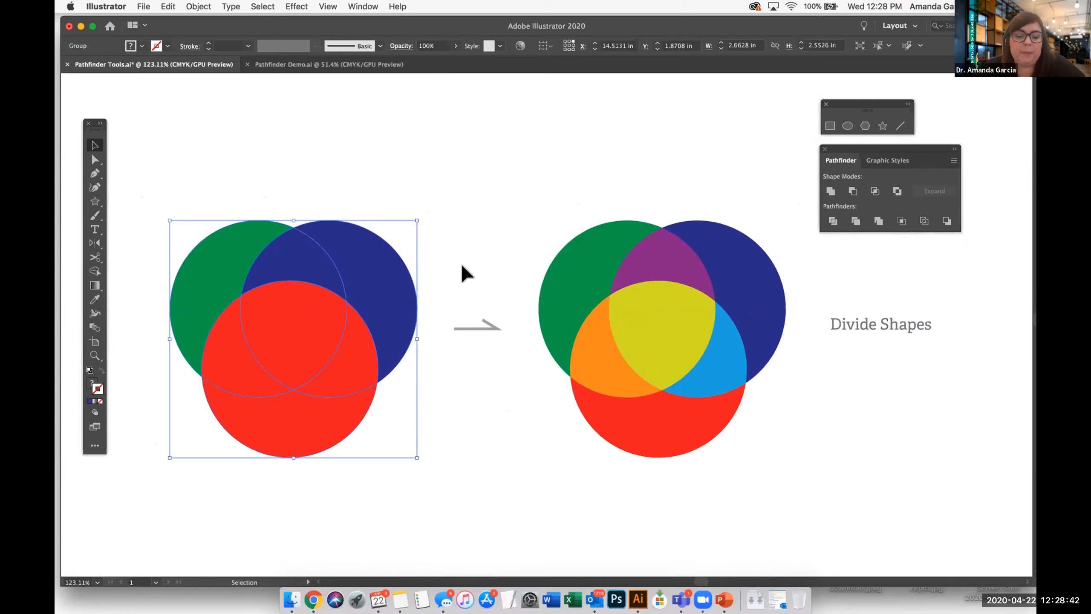
pyautogui.press('shift+super+g')
# Step: Select the ungrouped blue and green shapes and the divided result to check how they are grouped, and clear the selection
pyautogui.click(456, 270)
pyautogui.click(368, 265)
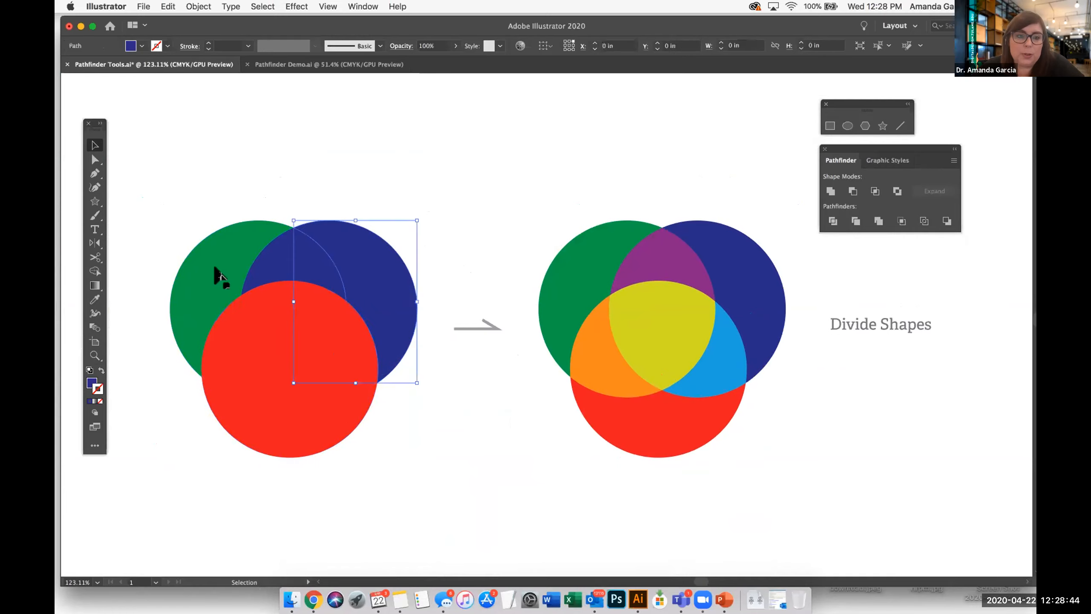
pyautogui.click(223, 274)
pyautogui.click(419, 215)
pyautogui.hscroll(-1, 531, 269)
pyautogui.click(322, 329)
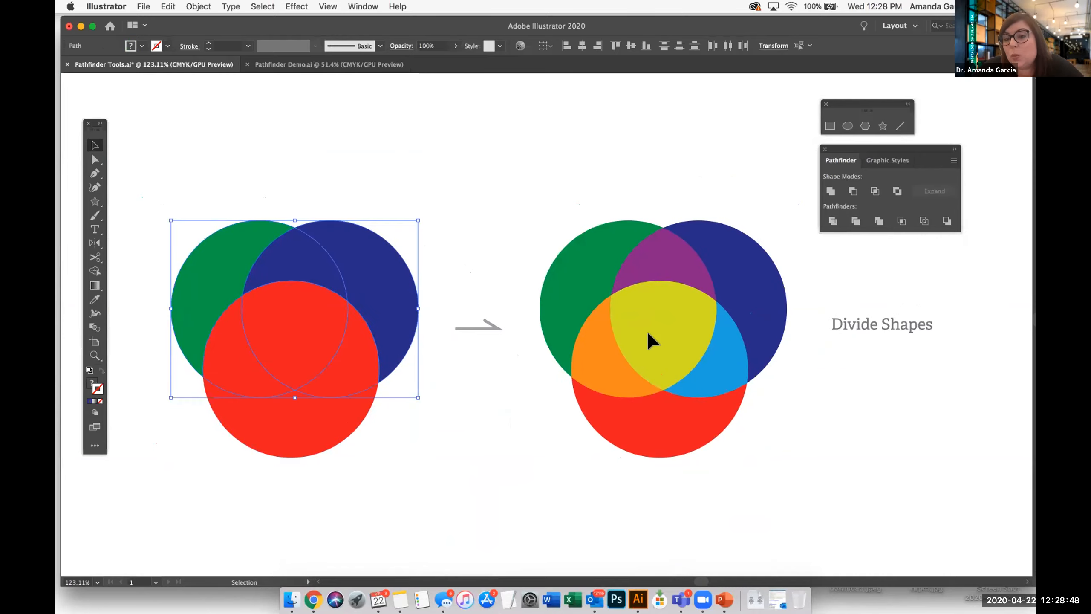
pyautogui.click(648, 334)
pyautogui.click(156, 219)
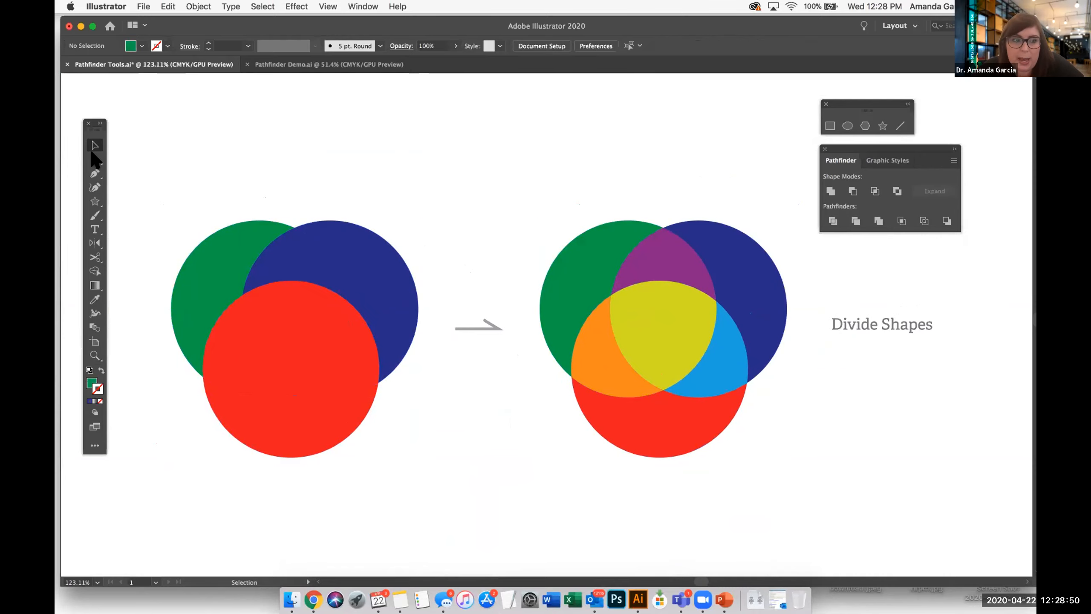
# Step: Inspect the coloured pieces of the divided circles by selecting them one by one with the Direct Selection tool
pyautogui.click(95, 160)
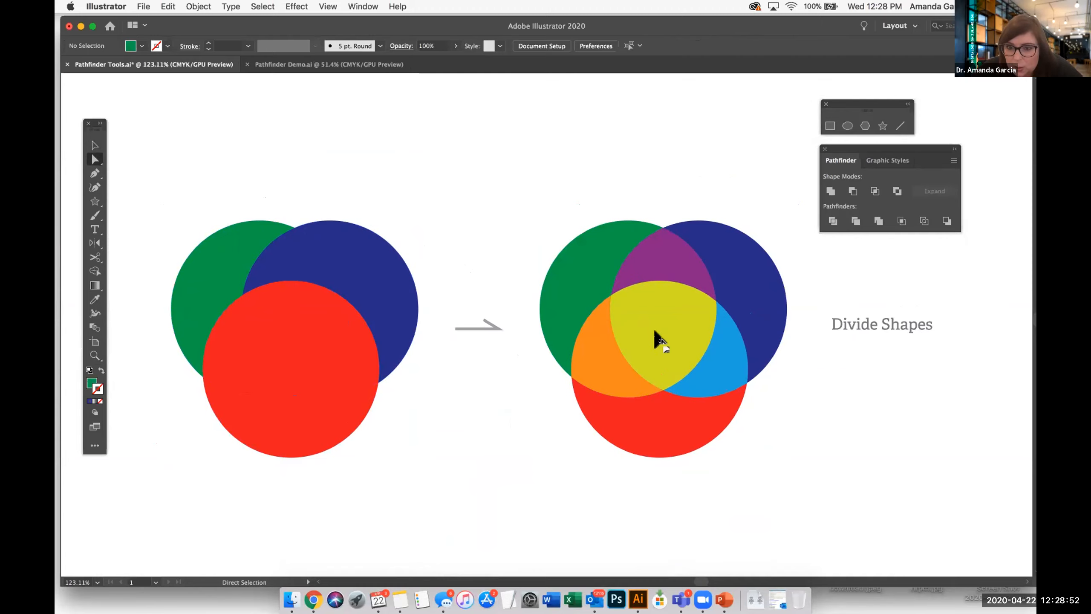
pyautogui.click(653, 337)
pyautogui.click(599, 365)
pyautogui.click(569, 270)
pyautogui.click(668, 267)
pyautogui.click(757, 266)
pyautogui.click(733, 364)
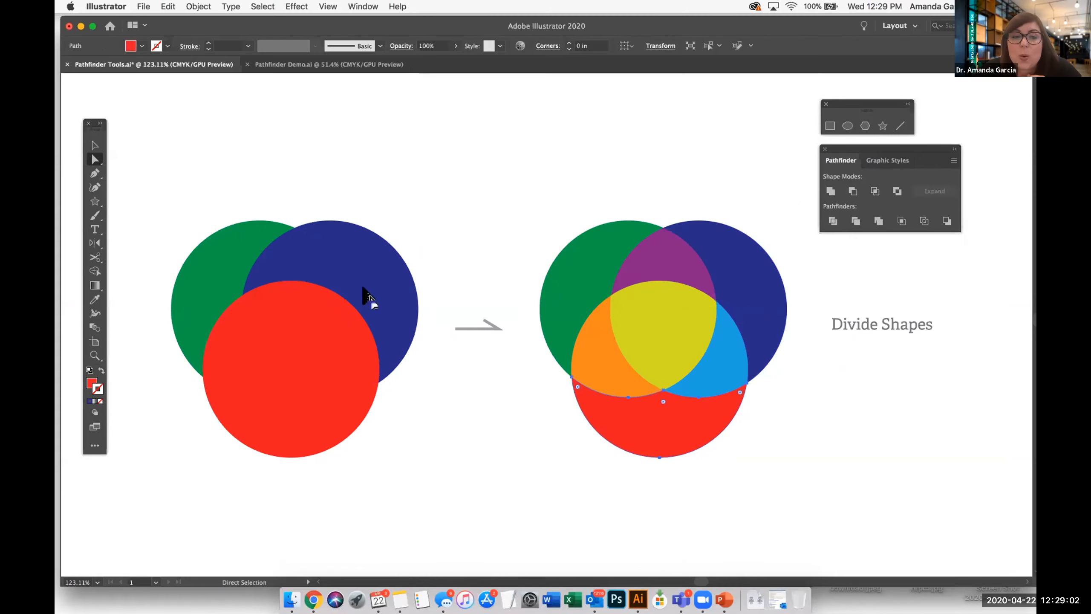
# Step: Pull the purple, green, dark blue, yellow and light blue pieces of the divided circles away from each other
pyautogui.click(319, 356)
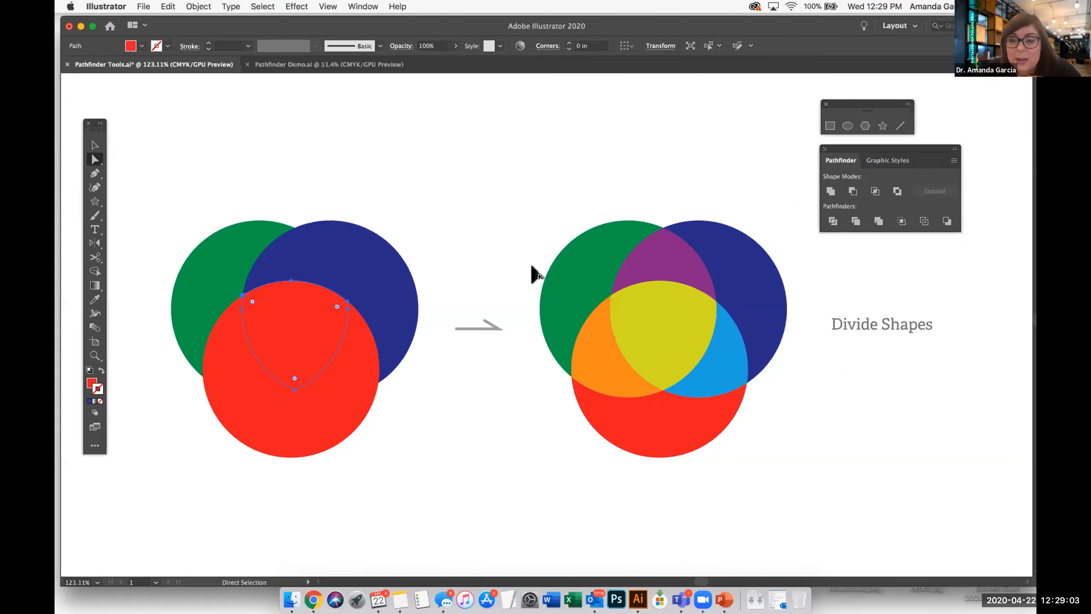
pyautogui.click(474, 218)
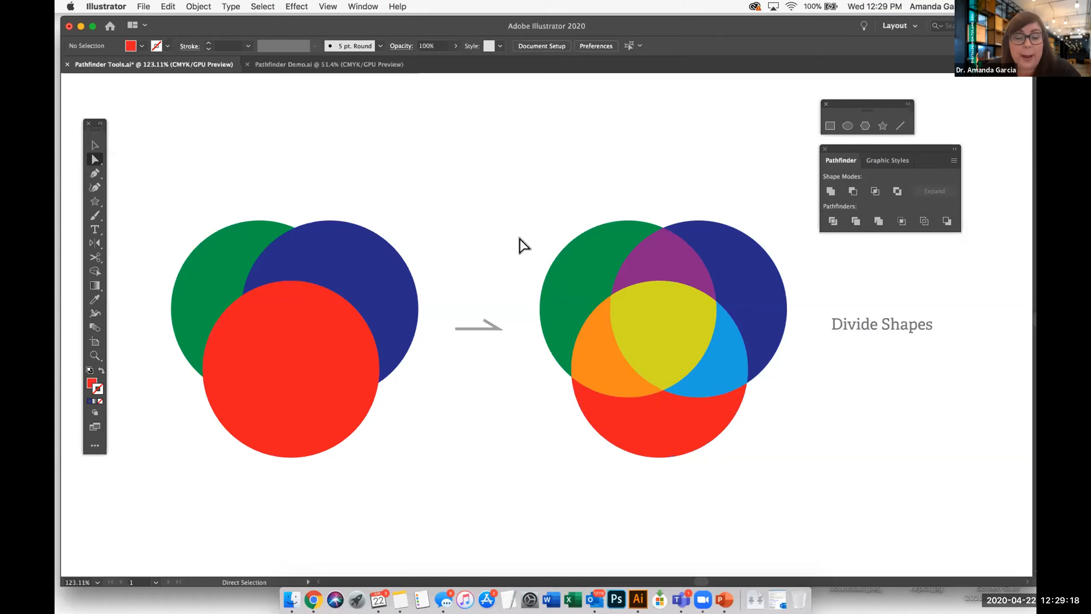
pyautogui.click(627, 268)
pyautogui.moveTo(657, 253); pyautogui.dragTo(655, 126)
pyautogui.moveTo(592, 267); pyautogui.dragTo(480, 180)
pyautogui.moveTo(723, 301); pyautogui.dragTo(761, 218)
pyautogui.moveTo(659, 326); pyautogui.dragTo(638, 227)
pyautogui.moveTo(716, 354); pyautogui.dragTo(755, 339)
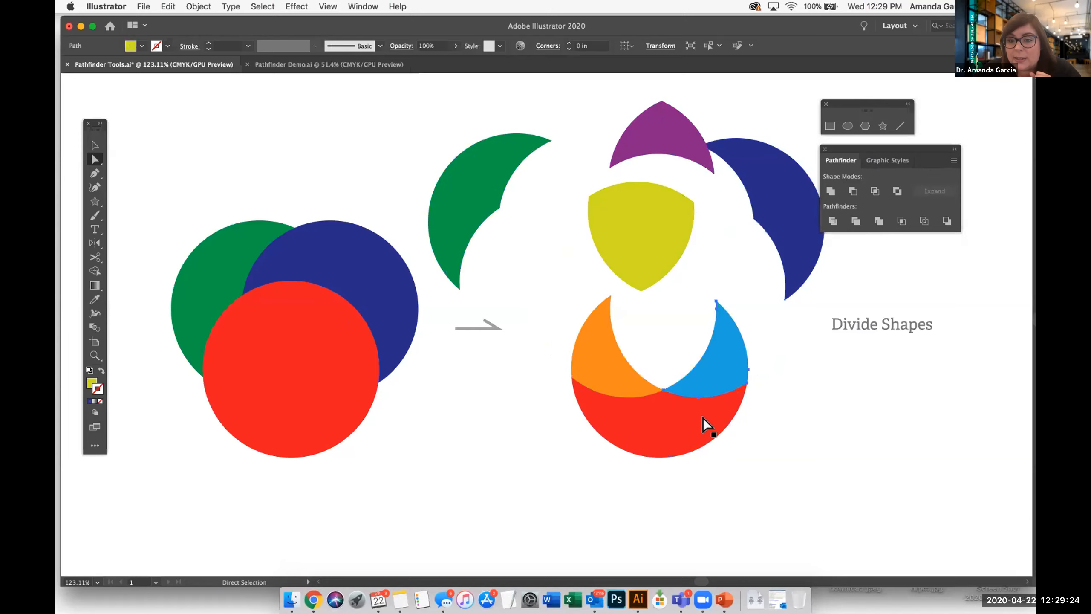
# Step: Move the red and orange pieces of the divided circles outward and shift the yellow piece back towards the centre
pyautogui.moveTo(665, 429); pyautogui.dragTo(725, 497)
pyautogui.moveTo(609, 369); pyautogui.dragTo(552, 404)
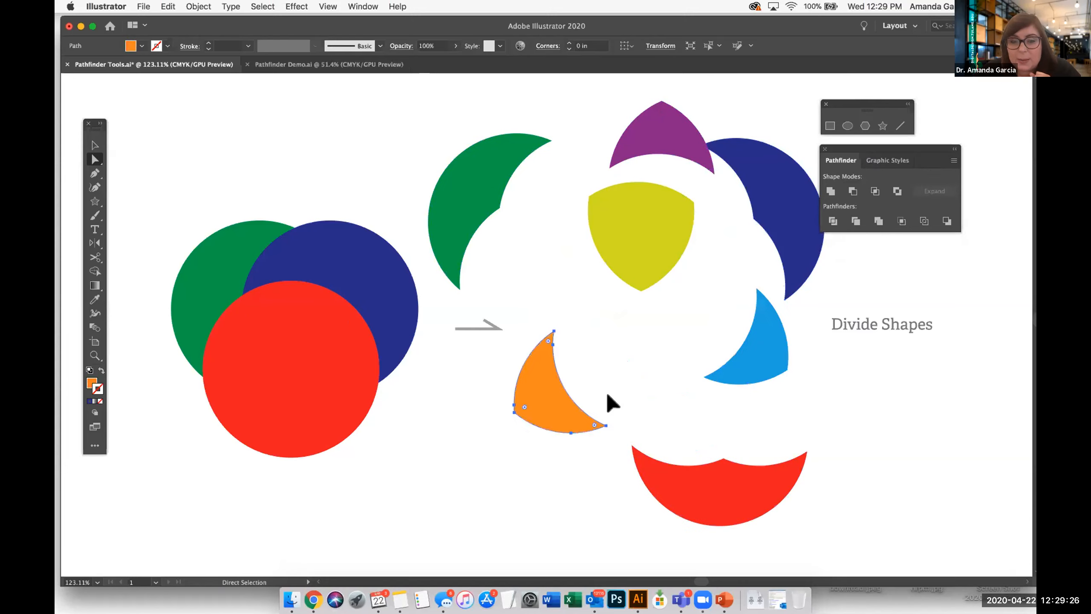
pyautogui.click(833, 432)
pyautogui.moveTo(639, 260); pyautogui.dragTo(659, 280)
pyautogui.hscroll(-1, 664, 281)
pyautogui.click(788, 190)
pyautogui.hscroll(4, 723, 246)
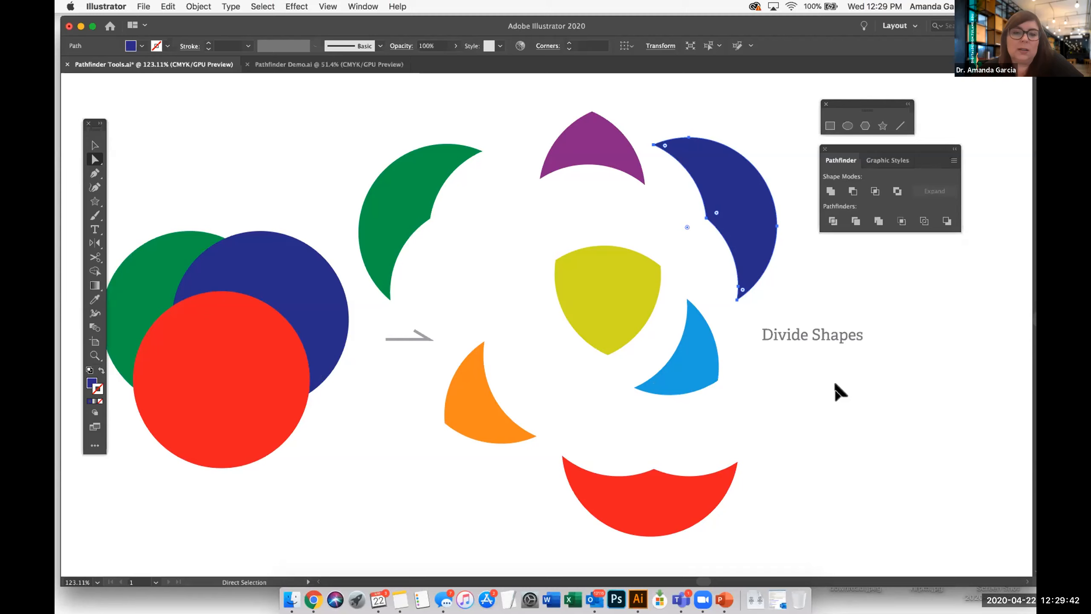
# Step: Undo all the moves of the divided circle pieces and clear the selection
pyautogui.press('super+z')
pyautogui.press('super+z')
pyautogui.press('super+z')
pyautogui.press('super+z')
pyautogui.press('super+z')
pyautogui.press('super+z')
pyautogui.press('super+z')
pyautogui.press('super+z')
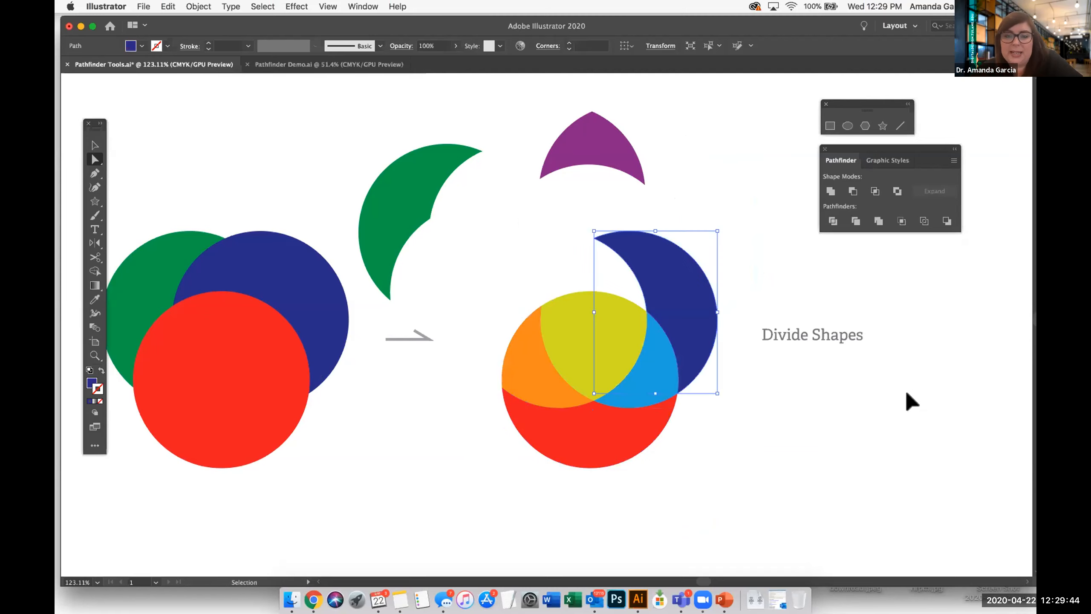
pyautogui.press('super+z')
pyautogui.click(486, 378)
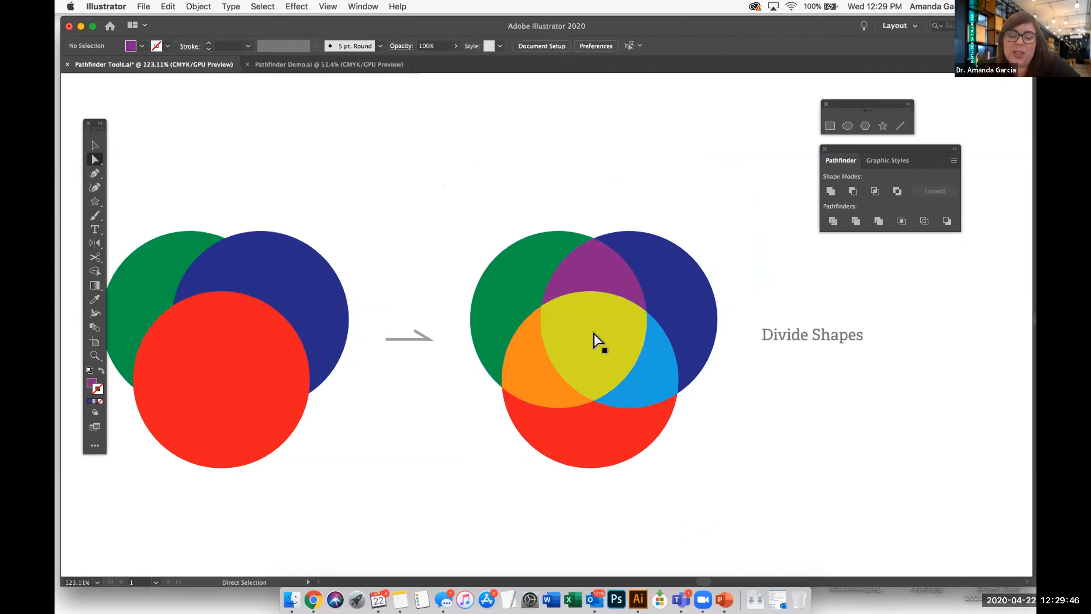
# Step: Examine the yellow, dark blue, green, light blue and orange pieces of the divided circles by selecting each in turn
pyautogui.click(583, 335)
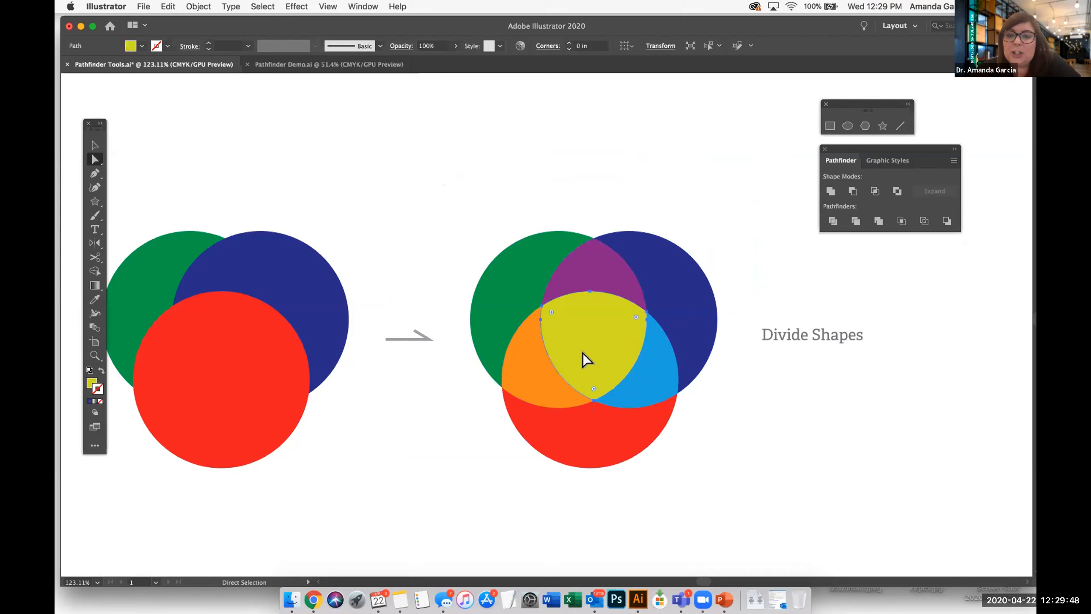
pyautogui.click(708, 290)
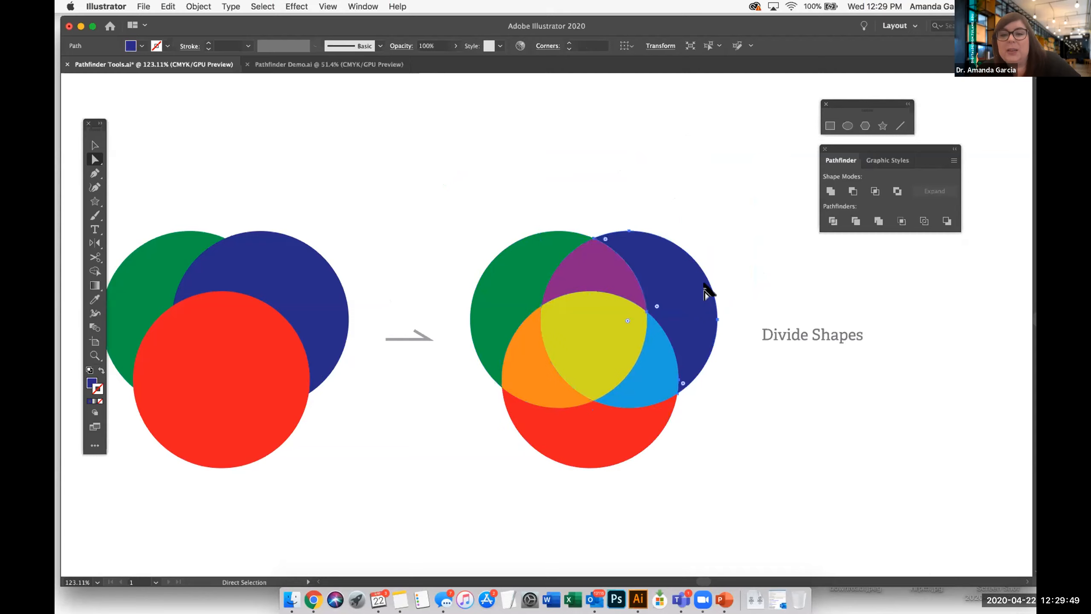
pyautogui.click(526, 278)
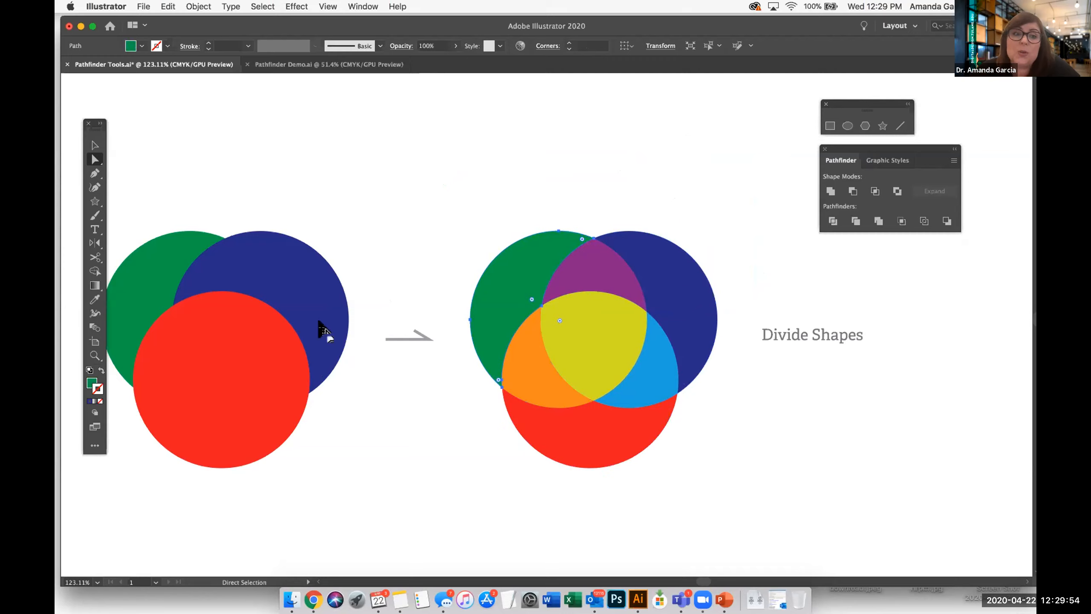
pyautogui.click(638, 385)
pyautogui.click(551, 380)
# Step: Separate the green, dark blue and red outer pieces of the divided circles from the pieces in the centre
pyautogui.moveTo(509, 293); pyautogui.dragTo(433, 195)
pyautogui.moveTo(695, 284); pyautogui.dragTo(711, 218)
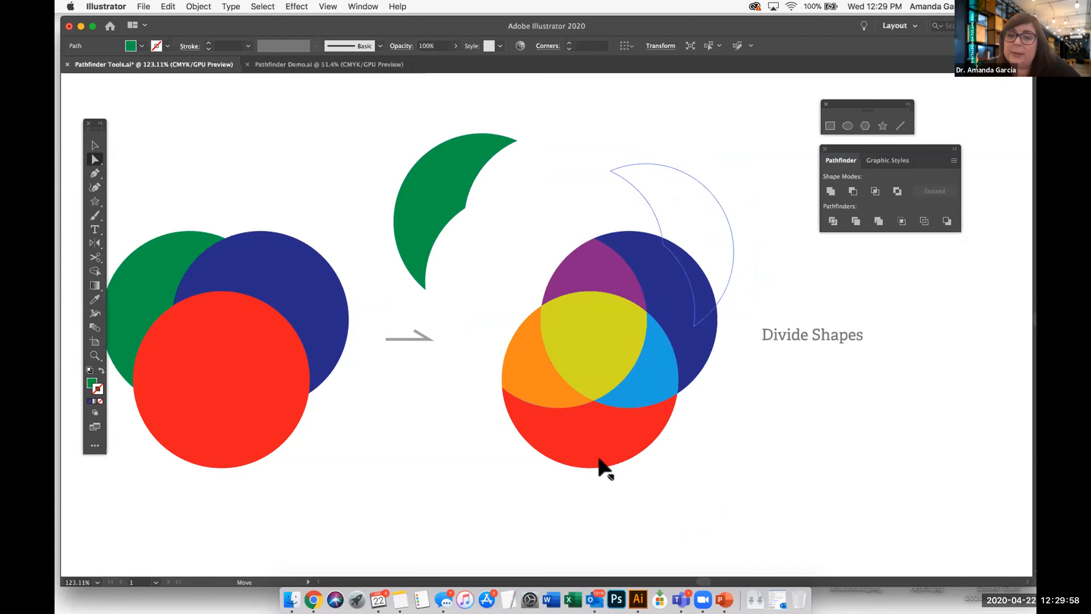
pyautogui.moveTo(598, 459); pyautogui.dragTo(599, 514)
pyautogui.click(816, 490)
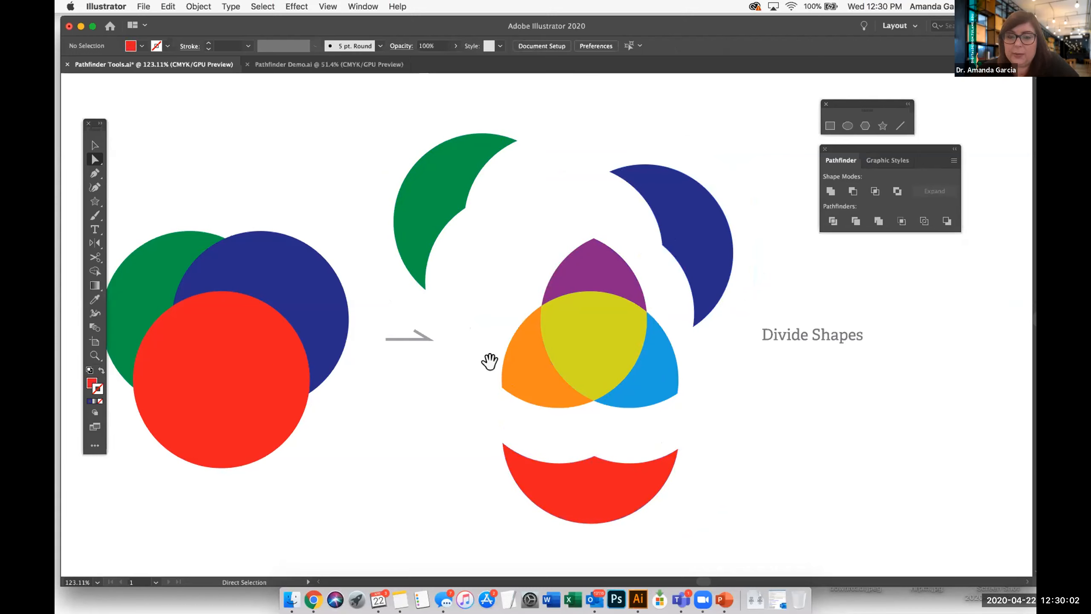
# Step: In the Trim Shapes example, nudge the two red rectangles on the right side of the middle T slightly outward
pyautogui.moveTo(489, 361); pyautogui.dragTo(580, 145)
pyautogui.moveTo(583, 414); pyautogui.dragTo(591, 282)
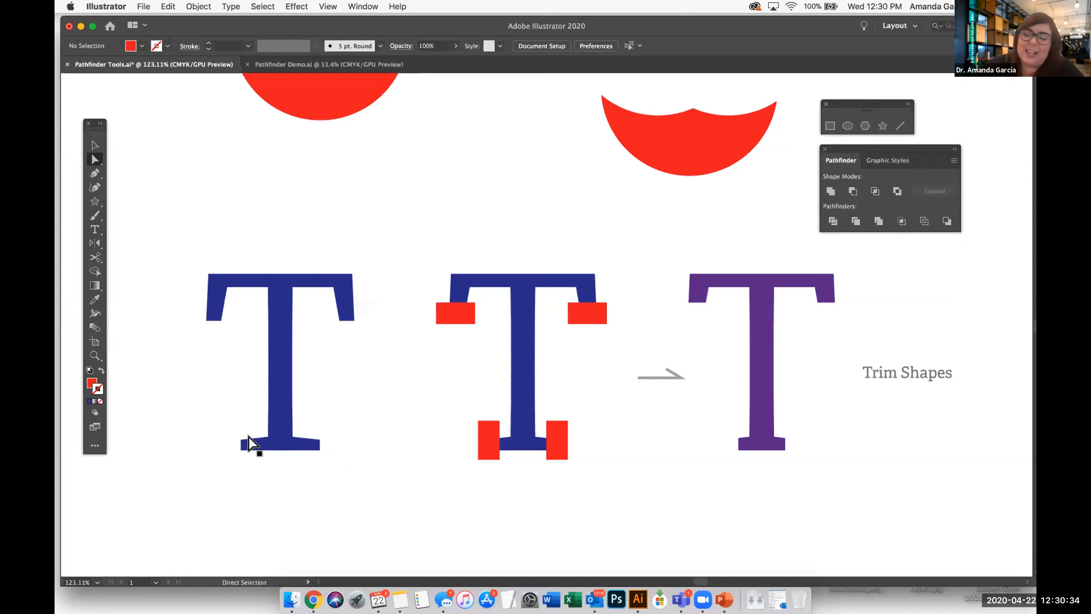
pyautogui.click(95, 145)
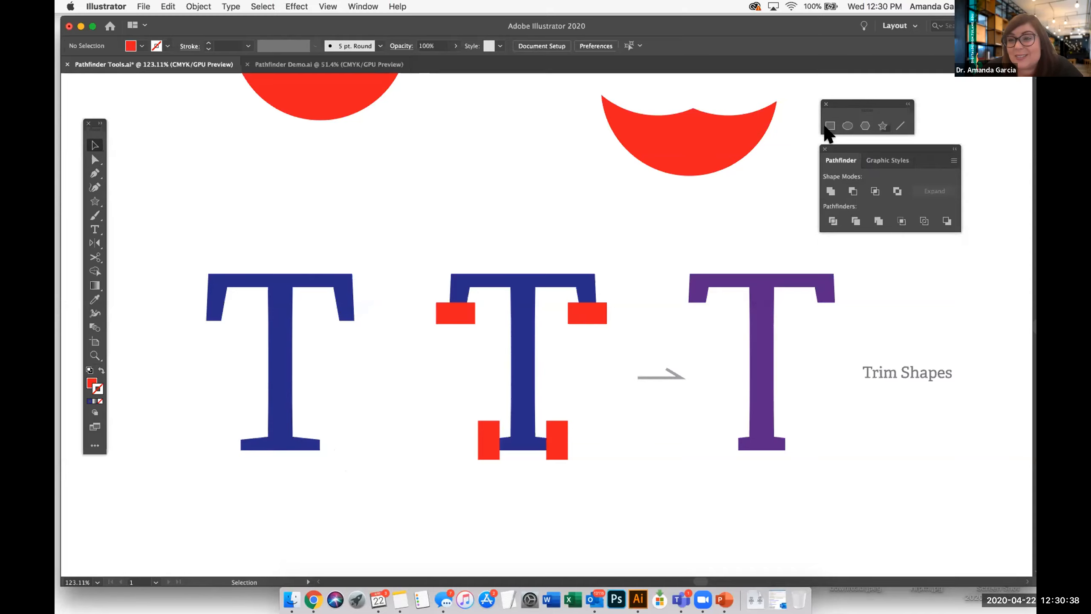
pyautogui.moveTo(590, 348); pyautogui.dragTo(594, 309)
pyautogui.moveTo(557, 447)
pyautogui.mouseDown()
pyautogui.moveTo(611, 452)
pyautogui.moveTo(580, 426)
pyautogui.moveTo(557, 434)
pyautogui.mouseUp()
pyautogui.click(601, 480)
# Step: Apply the Trim pathfinder to the middle T and its four red rectangles
pyautogui.moveTo(432, 295); pyautogui.dragTo(434, 239)
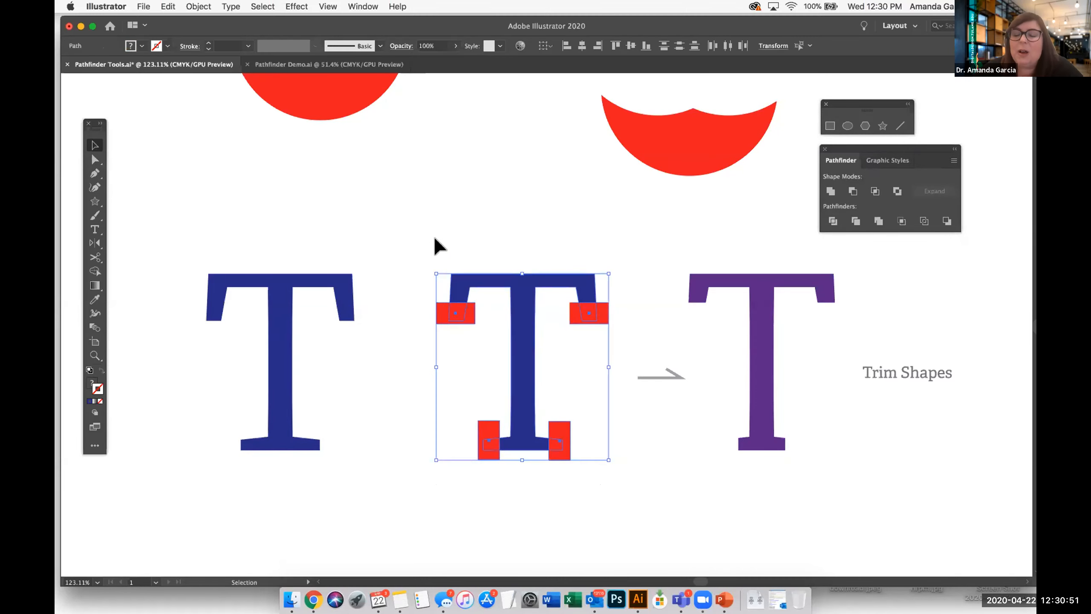
pyautogui.click(855, 221)
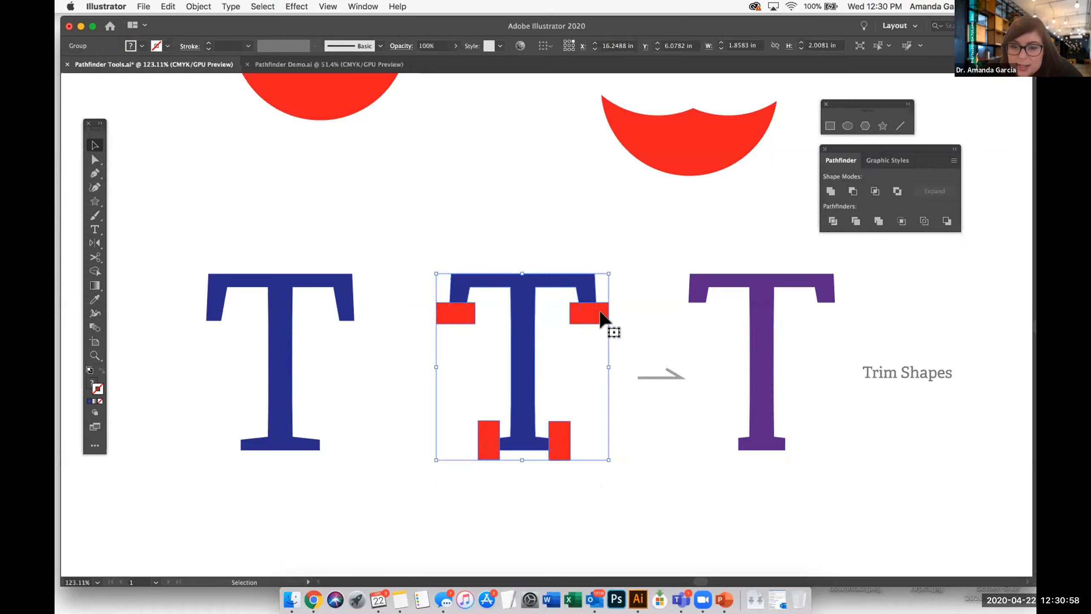
pyautogui.click(604, 260)
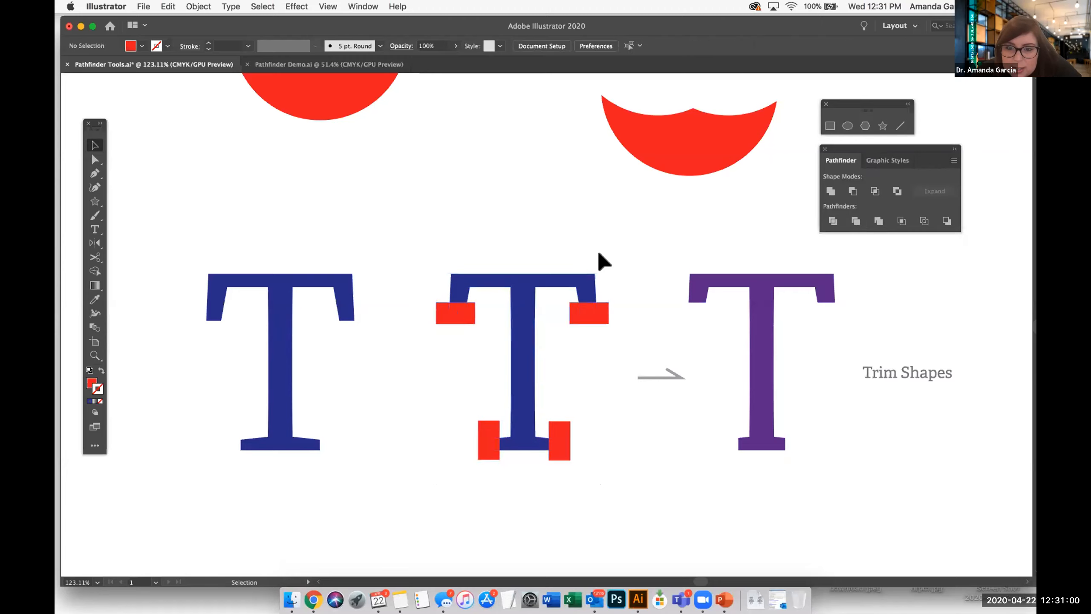
# Step: Shift the middle T with its red rectangles slightly and trim them together with the Trim pathfinder
pyautogui.click(601, 311)
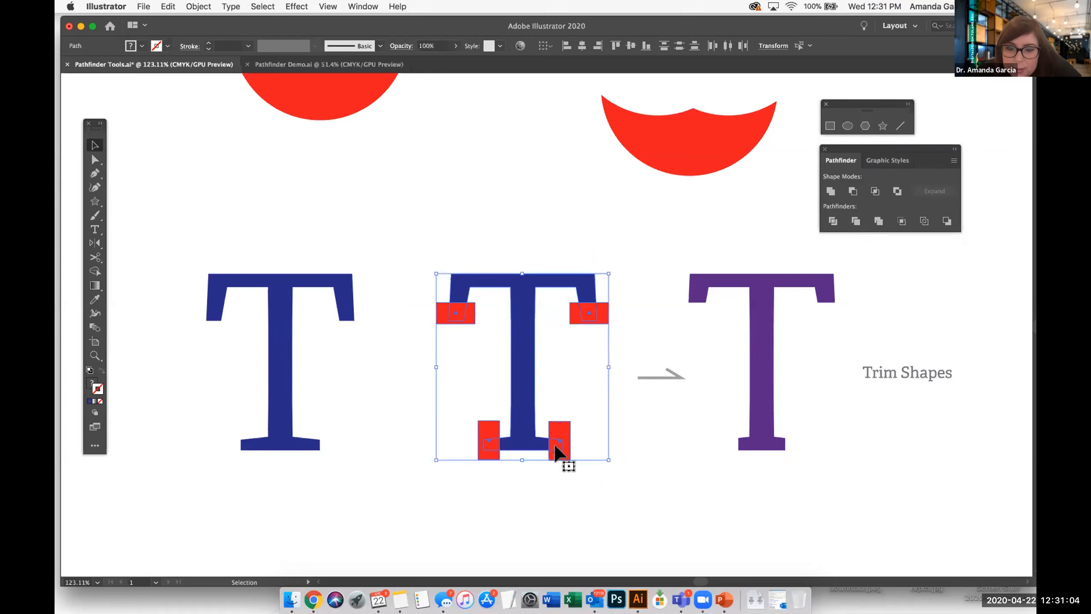
pyautogui.moveTo(564, 451); pyautogui.dragTo(566, 452)
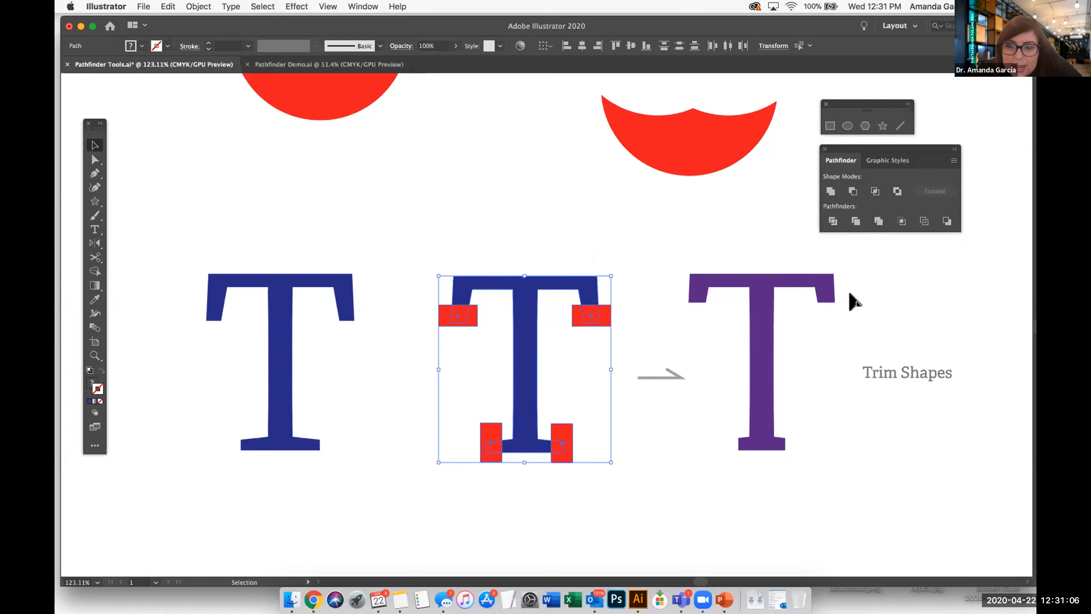
pyautogui.click(855, 221)
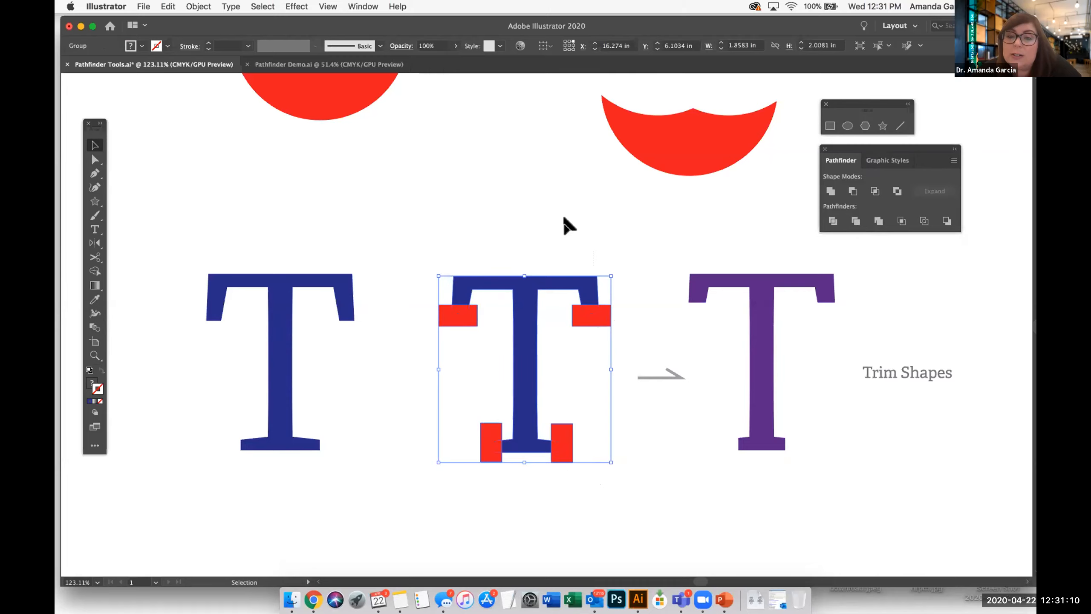
pyautogui.click(666, 335)
# Step: Pull the four red rectangles away from the trimmed T individually with the Direct Selection tool
pyautogui.click(94, 159)
pyautogui.moveTo(587, 315); pyautogui.dragTo(580, 352)
pyautogui.moveTo(467, 319); pyautogui.dragTo(439, 368)
pyautogui.moveTo(490, 438); pyautogui.dragTo(451, 454)
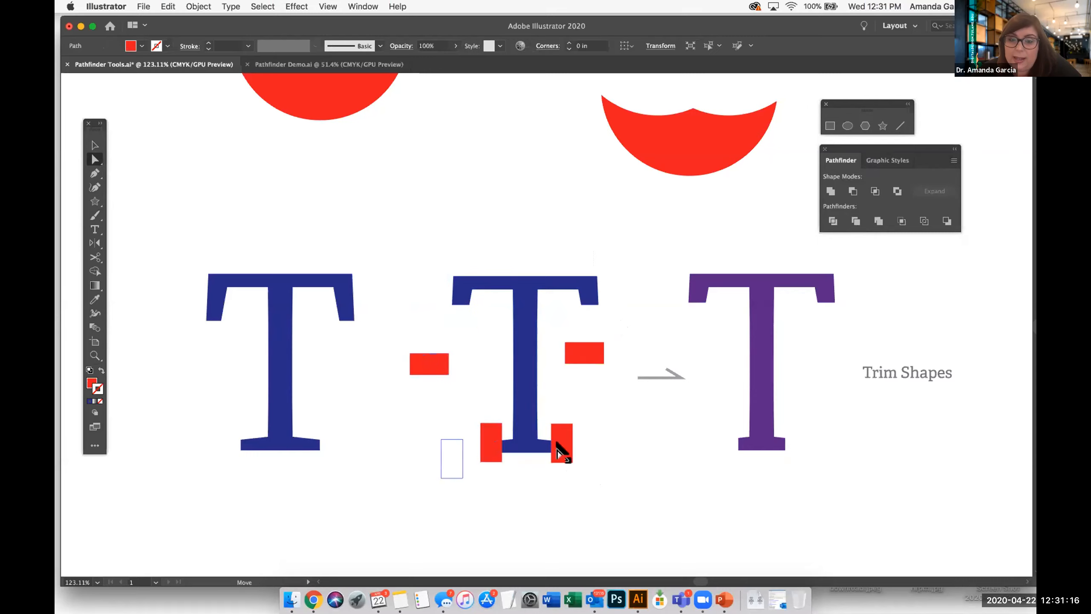
pyautogui.moveTo(558, 451); pyautogui.dragTo(643, 468)
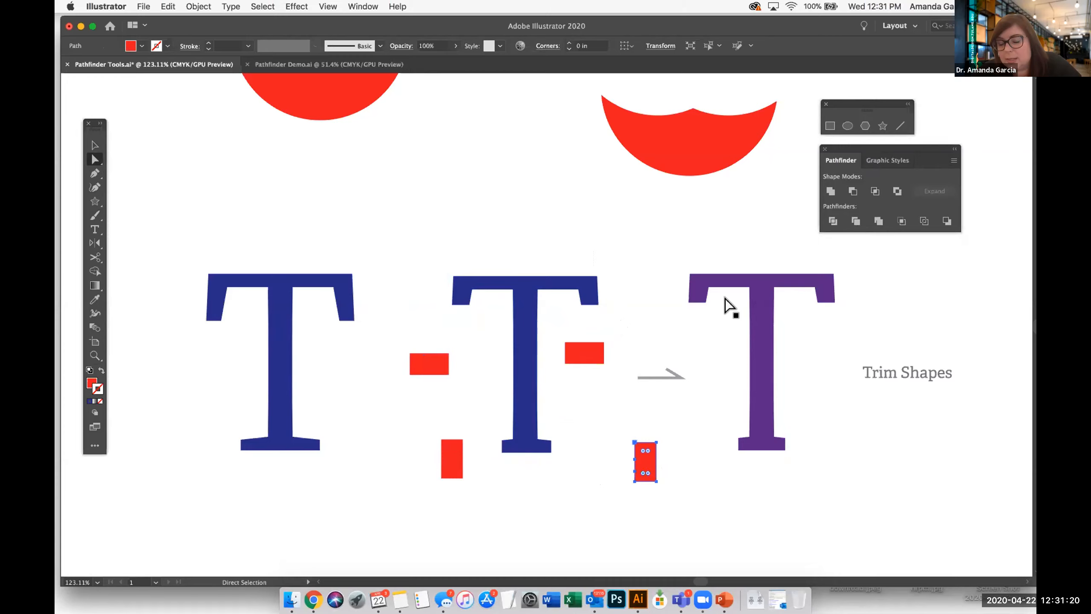
# Step: Find the Merge Shapes example and examine its stages, including the grouping of the first yellow square artwork
pyautogui.scroll(-6, 646, 403)
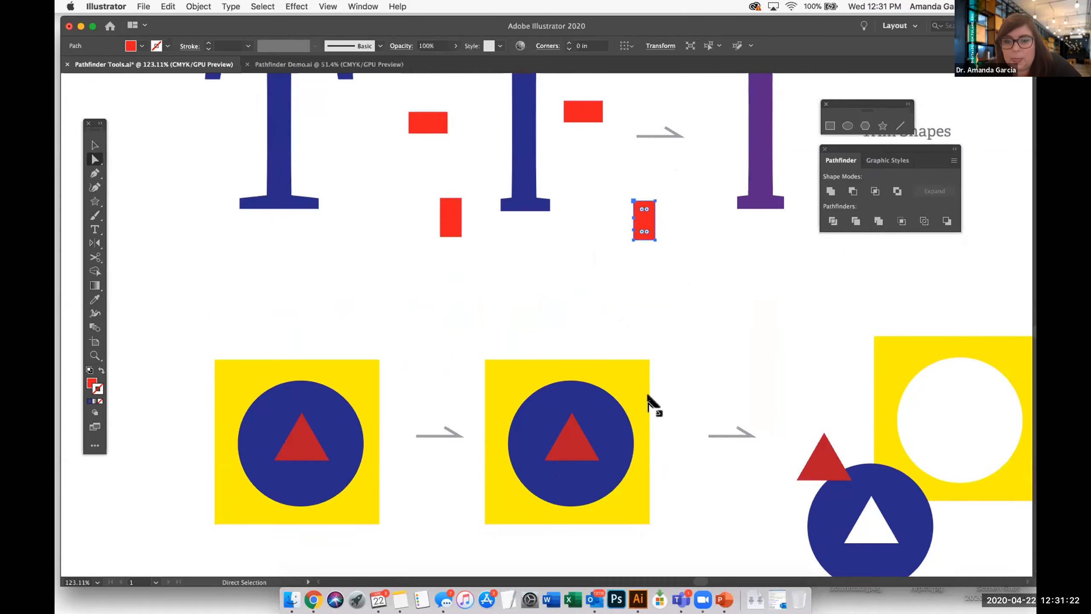
pyautogui.scroll(-2, 647, 403)
pyautogui.hscroll(3, 648, 403)
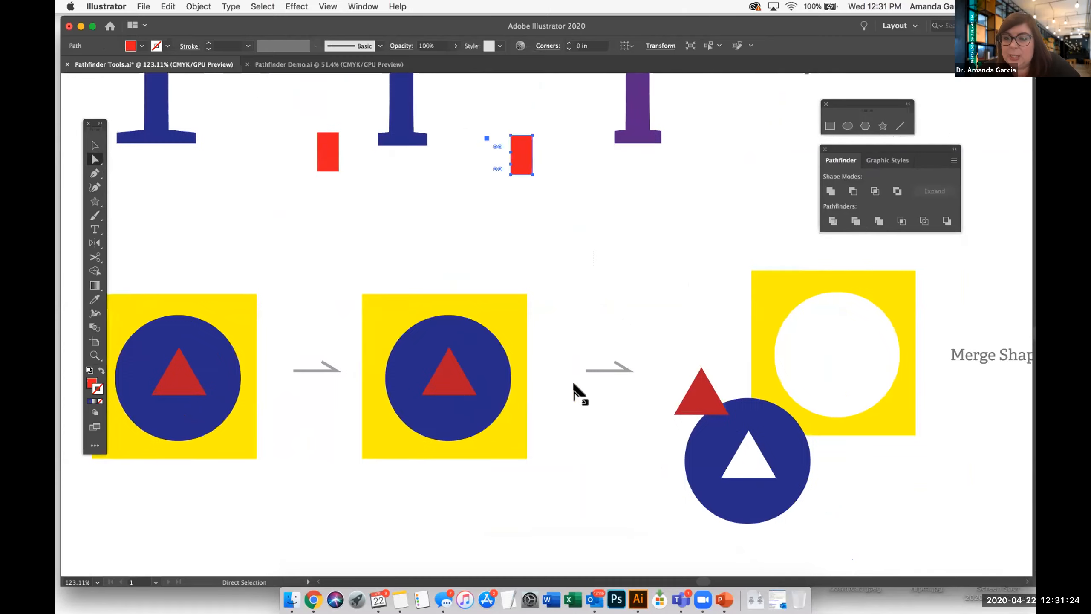
pyautogui.hscroll(2, 580, 394)
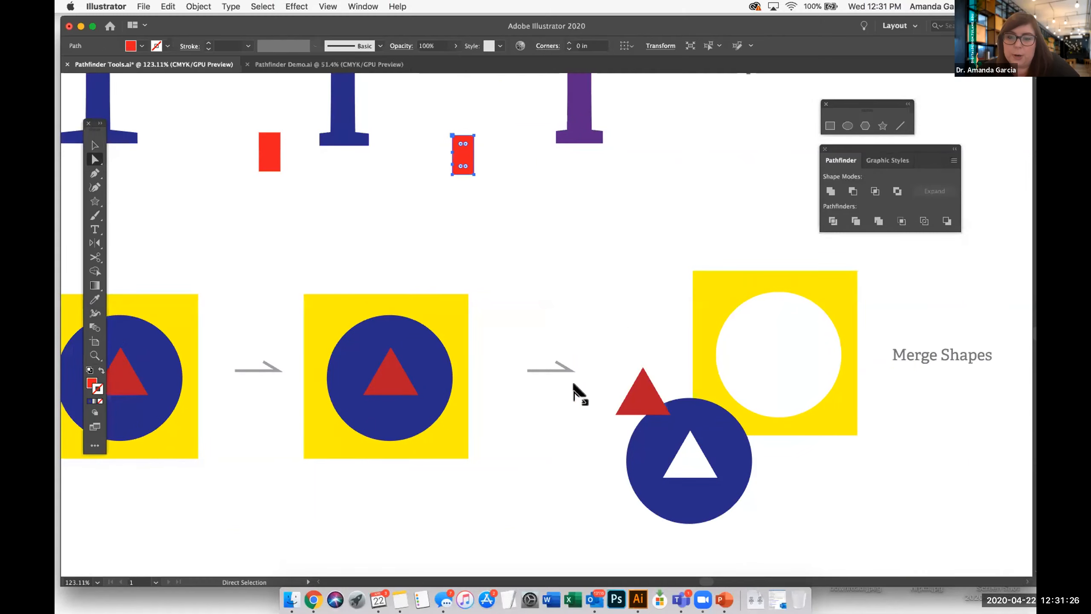
pyautogui.hscroll(-3, 580, 394)
pyautogui.press('v')
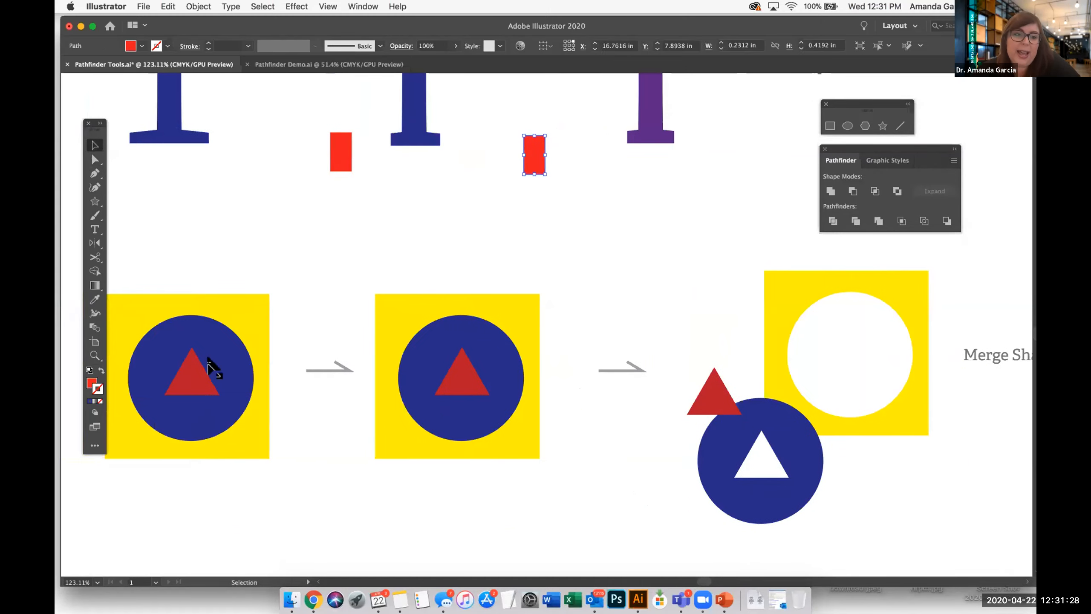
pyautogui.click(240, 317)
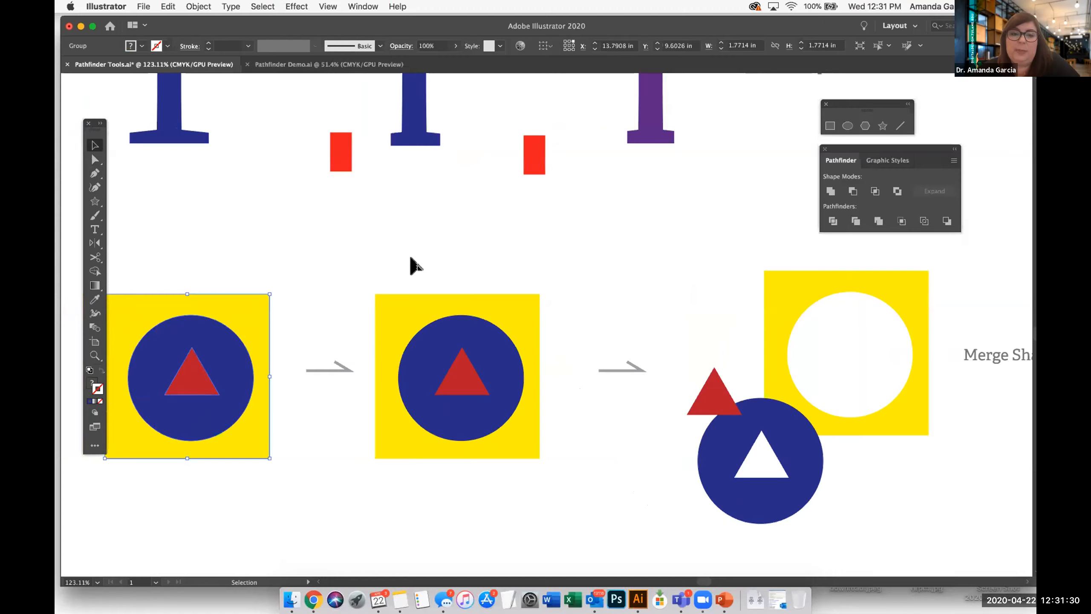
pyautogui.click(368, 248)
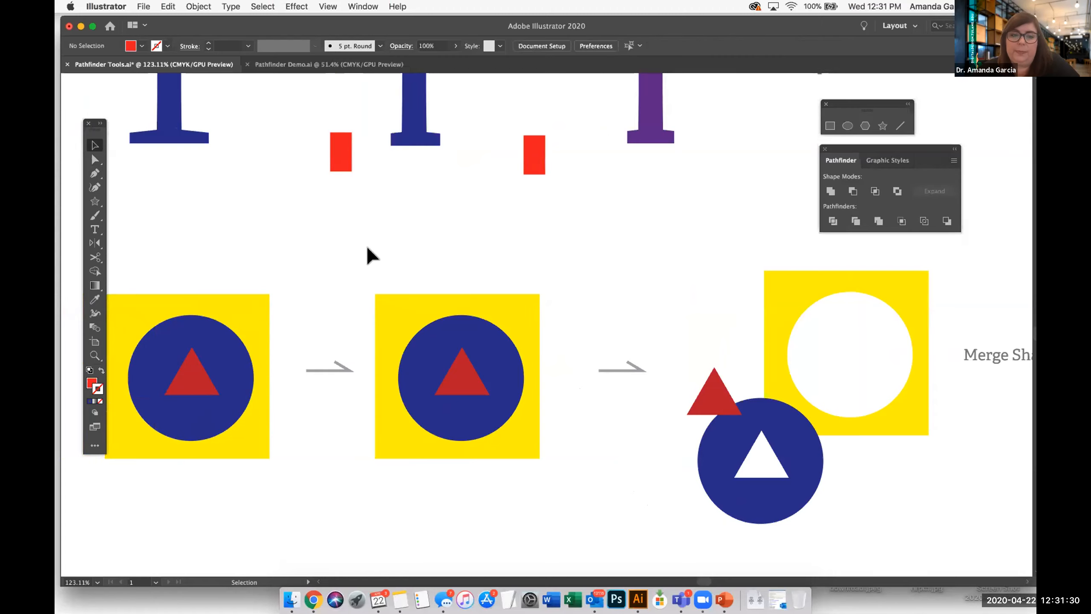
# Step: Apply the Merge pathfinder to the middle yellow square, blue circle and red triangle
pyautogui.click(508, 446)
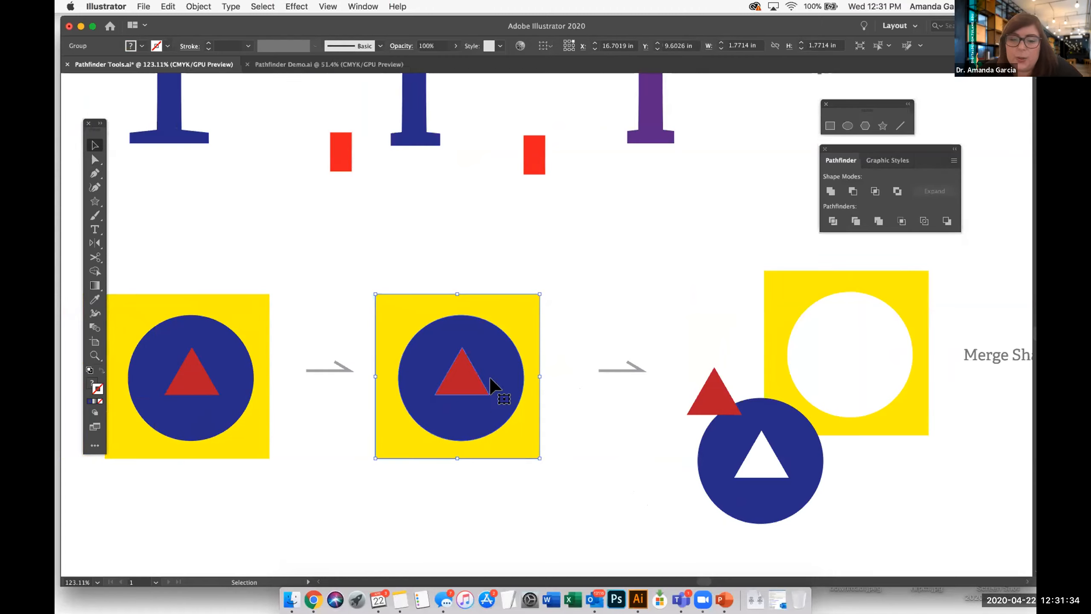
pyautogui.click(878, 222)
pyautogui.click(569, 485)
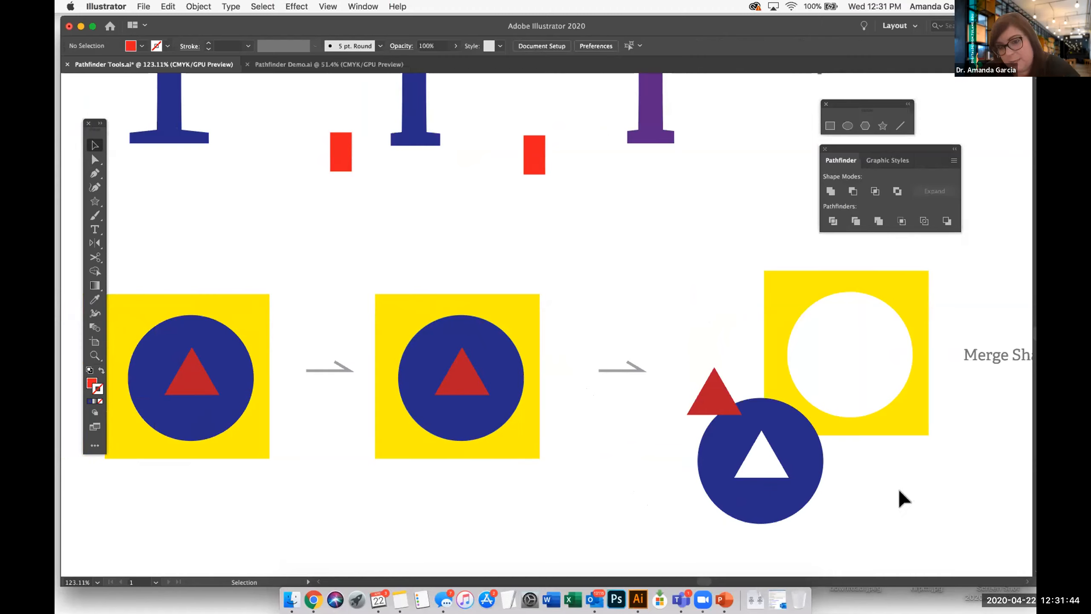
# Step: Ungroup the prepared Merge Shapes result and rearrange it with the red triangle inside the blue circle
pyautogui.moveTo(709, 406); pyautogui.dragTo(664, 407)
pyautogui.press('super+shift+g')
pyautogui.click(881, 478)
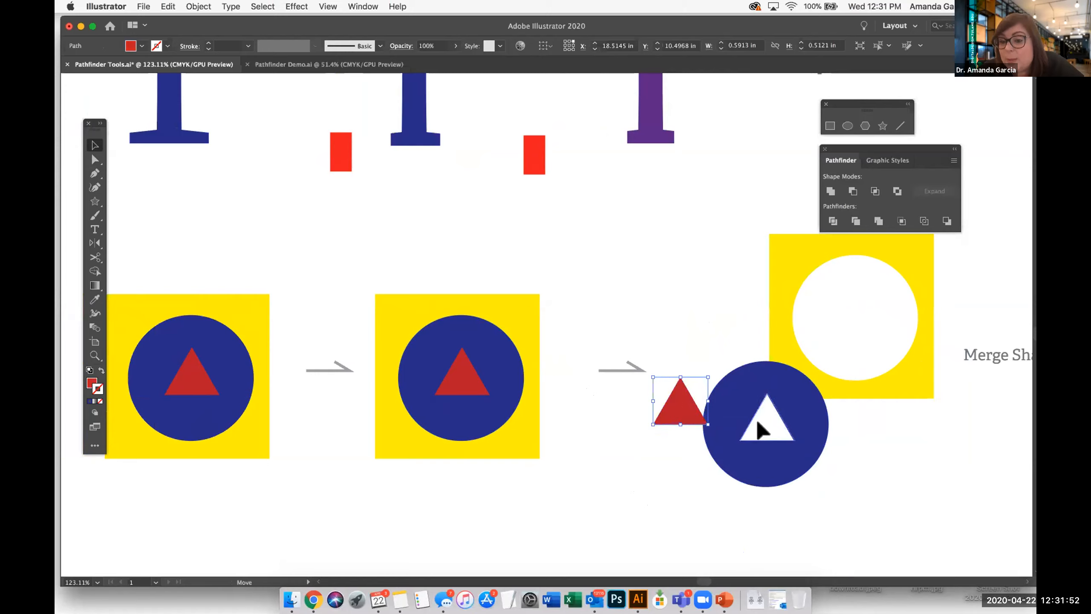
pyautogui.press('super+z')
# Step: Pull the red triangle and the blue circle out of the merged middle square with the Direct Selection tool
pyautogui.click(571, 433)
pyautogui.press('a')
pyautogui.moveTo(466, 378); pyautogui.dragTo(588, 269)
pyautogui.moveTo(512, 407); pyautogui.dragTo(594, 468)
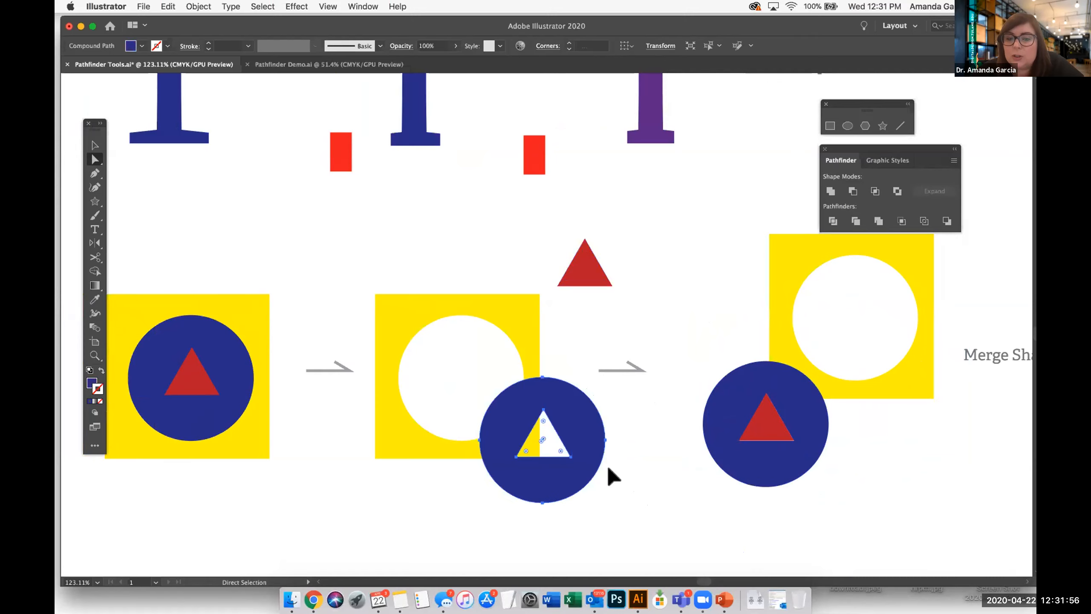
pyautogui.click(639, 481)
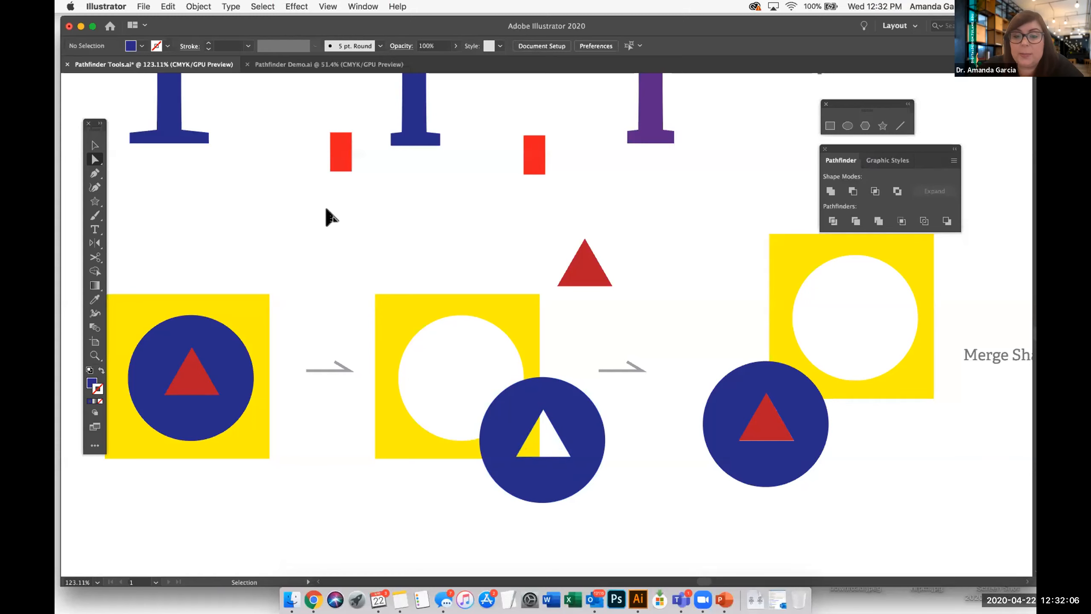
# Step: Review the Divide, Trim and Merge Shapes examples together in a wider view of the artboard
pyautogui.press('super+minus')
pyautogui.press('super+minus')
pyautogui.scroll(5, 326, 217)
pyautogui.hscroll(-3, 326, 217)
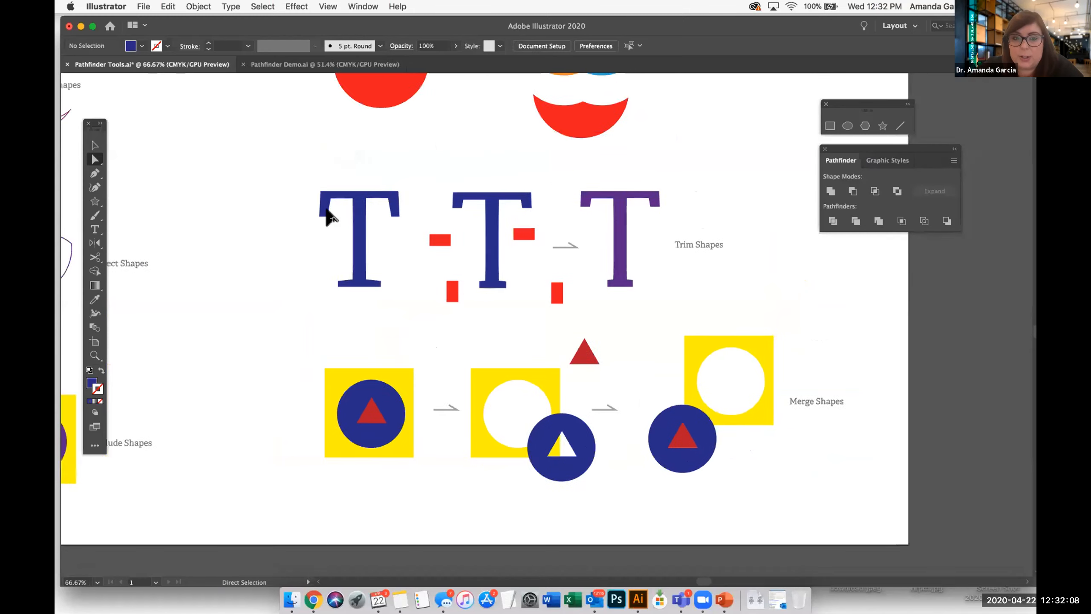
pyautogui.scroll(1, 328, 211)
pyautogui.hscroll(-2, 328, 210)
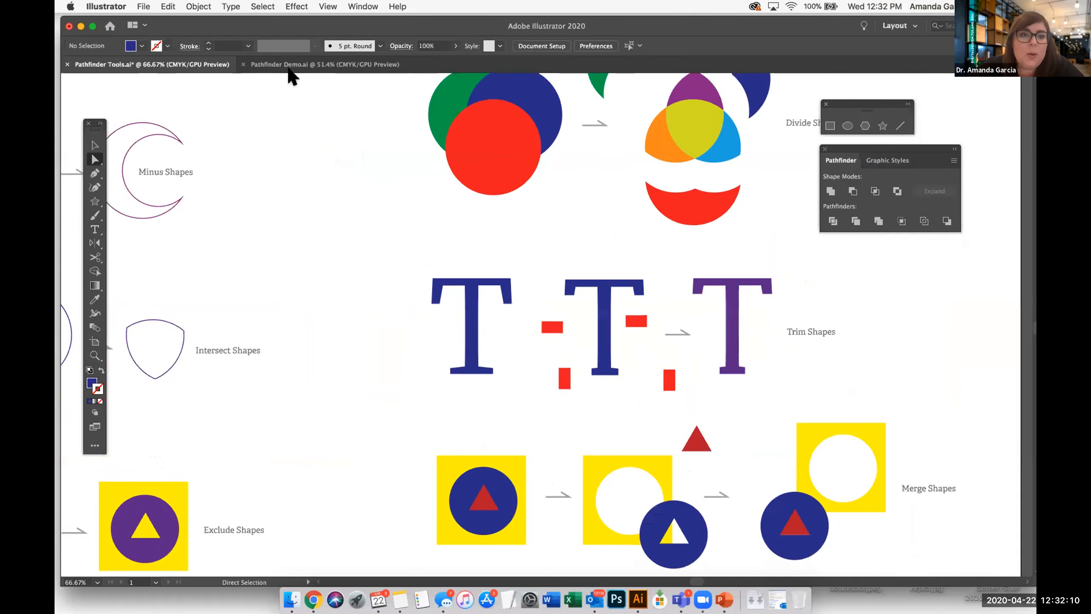
# Step: Switch to the Pathfinder Demo.ai document and look over its lettering and wrench examples
pyautogui.click(318, 65)
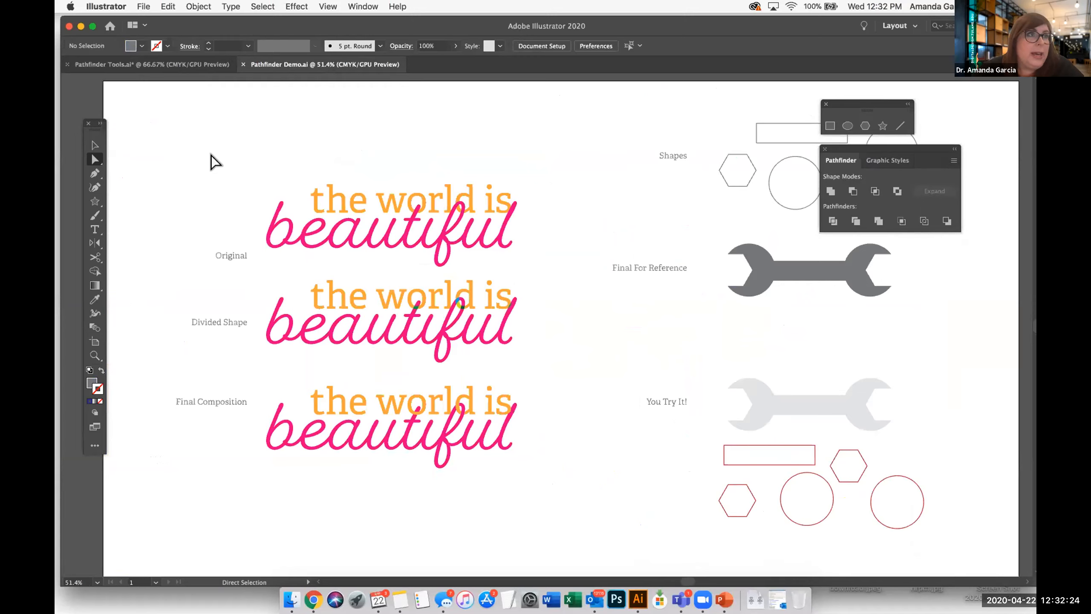
pyautogui.hscroll(-3, 215, 162)
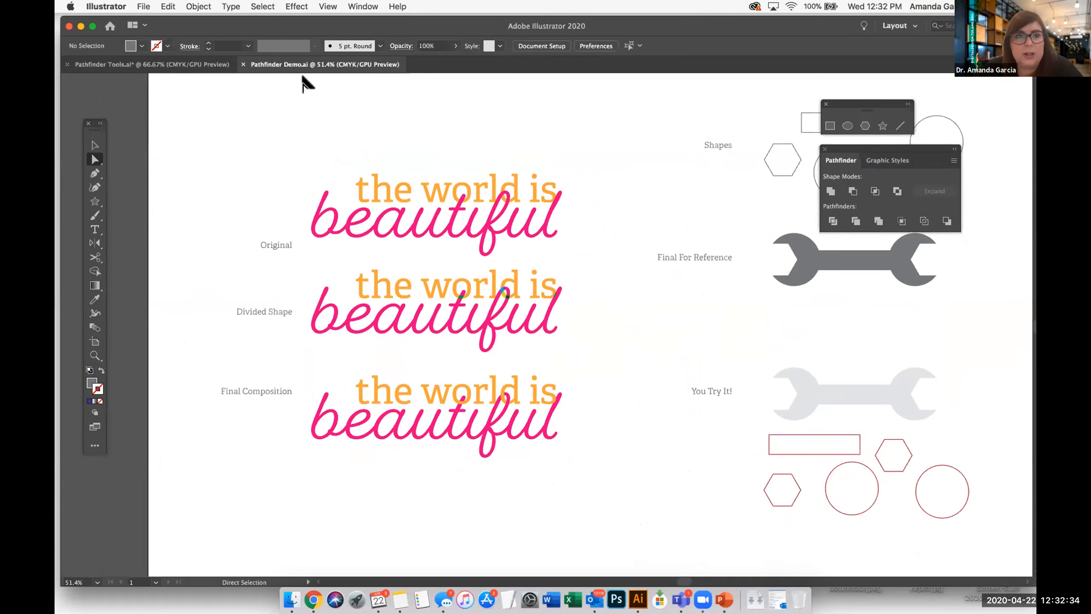
pyautogui.hscroll(-1, 496, 289)
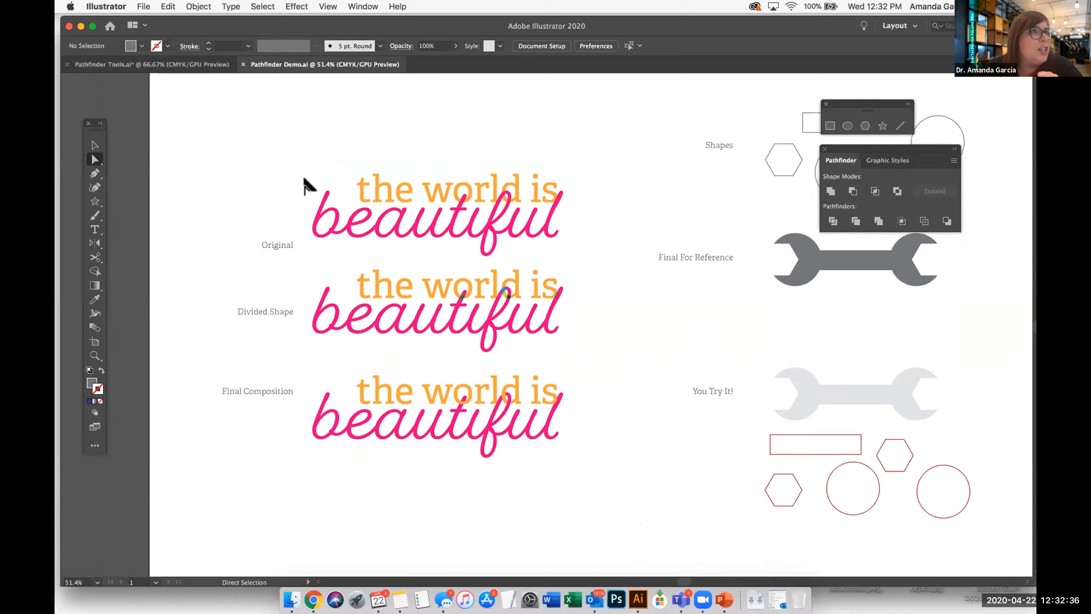
pyautogui.hscroll(-2, 303, 180)
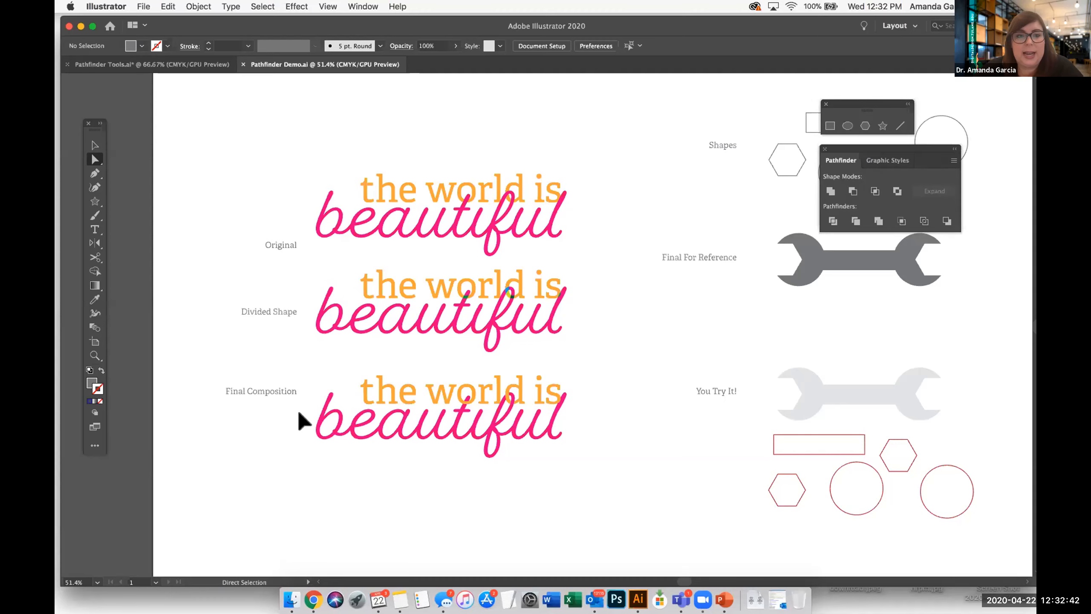
pyautogui.click(416, 229)
pyautogui.click(312, 151)
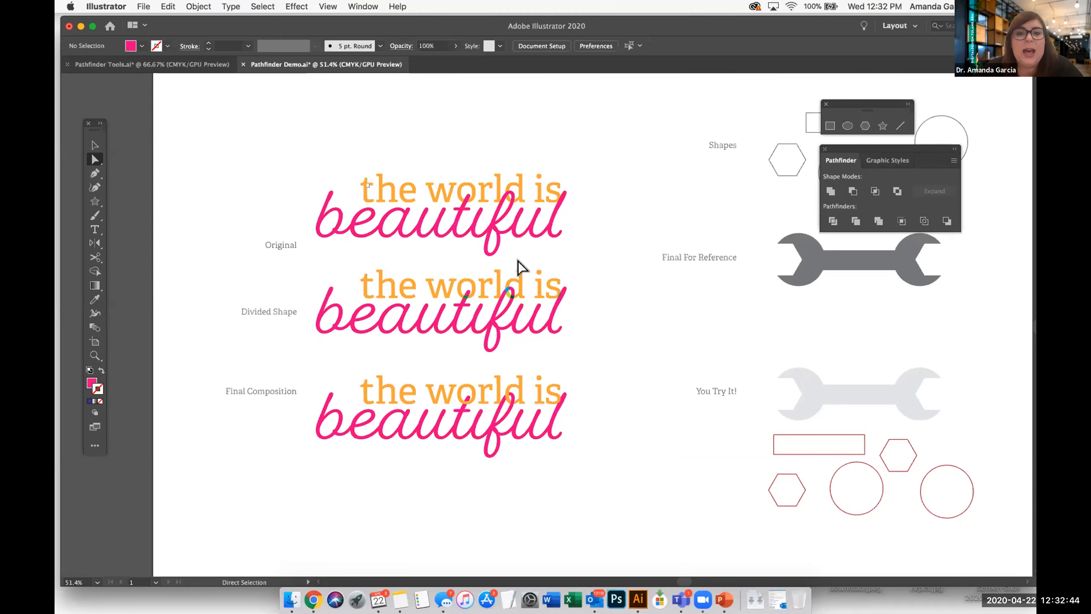
pyautogui.scroll(1, 478, 305)
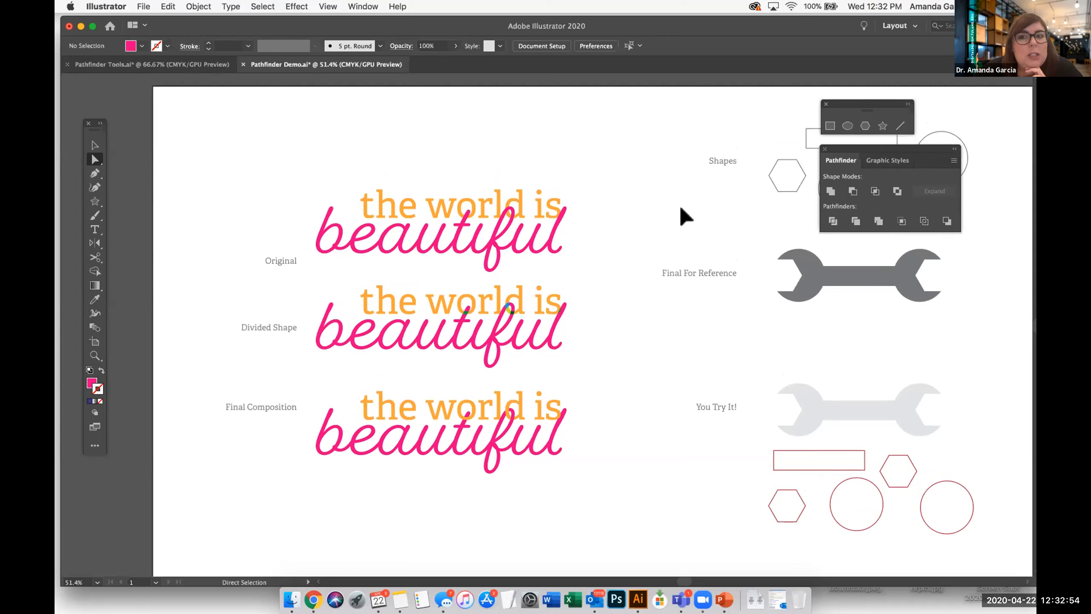
# Step: Draw several small overlapping pink rectangles in the empty space above the Original lettering
pyautogui.click(833, 125)
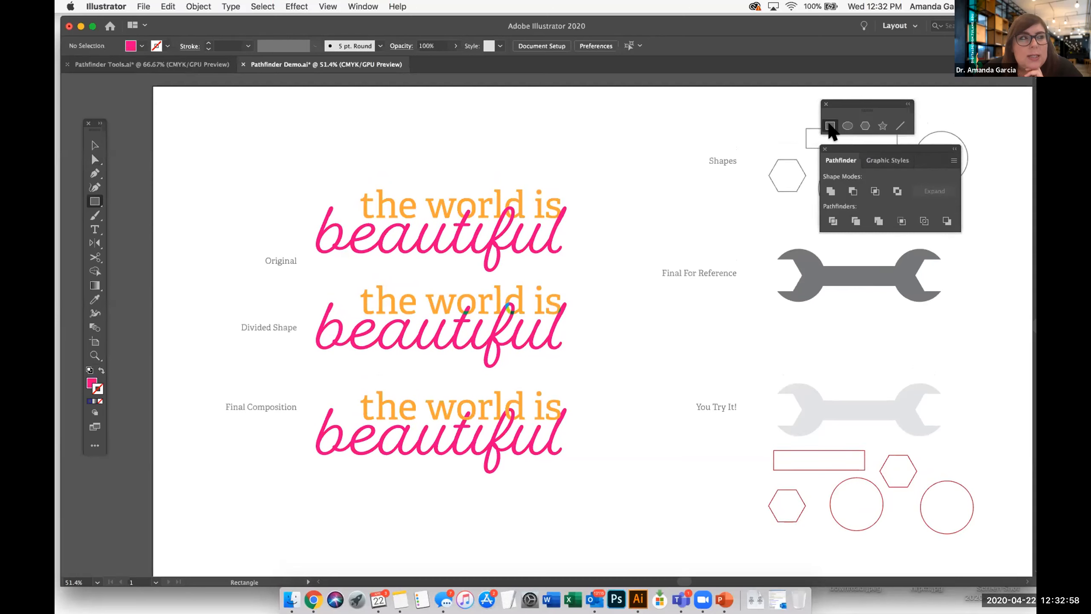
pyautogui.moveTo(604, 106); pyautogui.dragTo(643, 144)
pyautogui.moveTo(562, 103)
pyautogui.mouseDown()
pyautogui.moveTo(612, 132)
pyautogui.moveTo(551, 113)
pyautogui.moveTo(543, 124)
pyautogui.moveTo(553, 119)
pyautogui.mouseUp()
pyautogui.moveTo(556, 121); pyautogui.dragTo(551, 131)
pyautogui.hscroll(1, 218, 145)
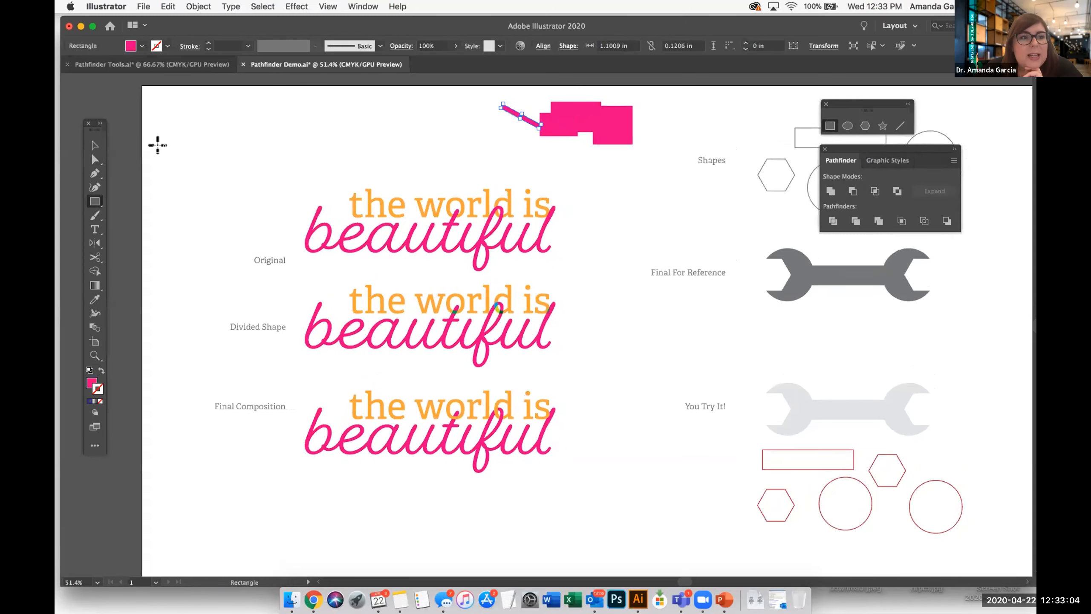
pyautogui.click(95, 147)
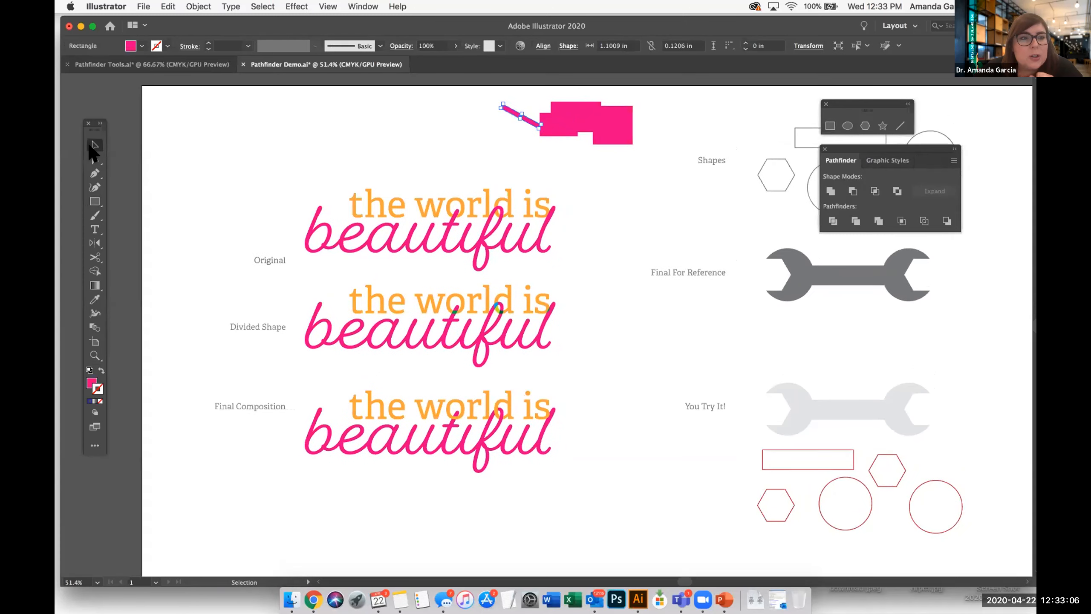
pyautogui.click(225, 146)
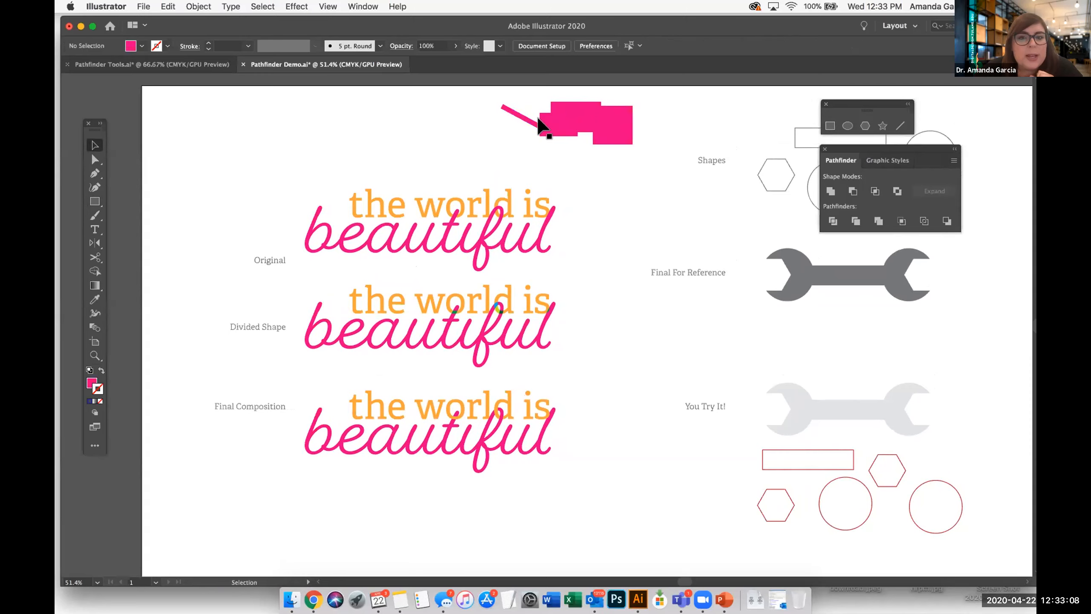
# Step: Undo the pink rectangles drawn above the Original lettering
pyautogui.press('super+z')
pyautogui.press('super+z')
pyautogui.press('super+z')
pyautogui.press('super+z')
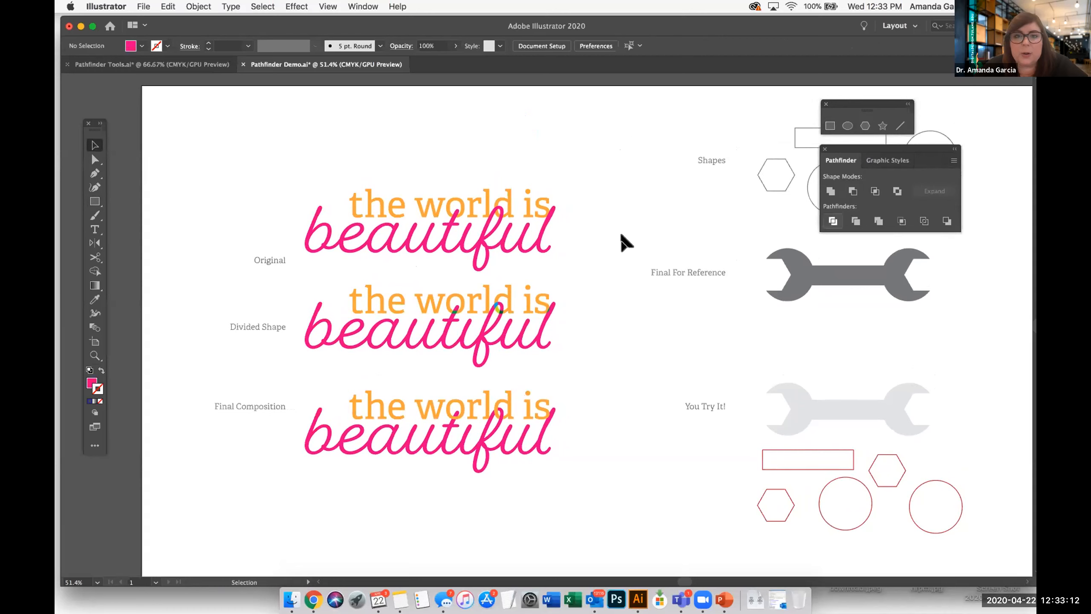
# Step: Examine up close where the pink word "beautiful" overlaps the orange "the world is" in the Original lettering
pyautogui.scroll(-1, 592, 107)
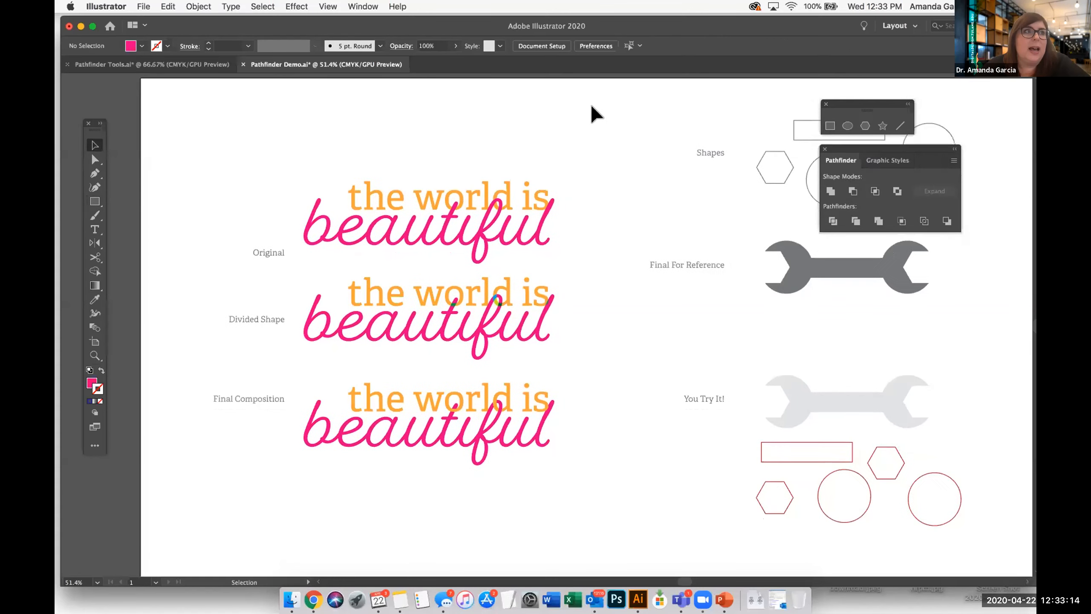
pyautogui.scroll(-2, 592, 106)
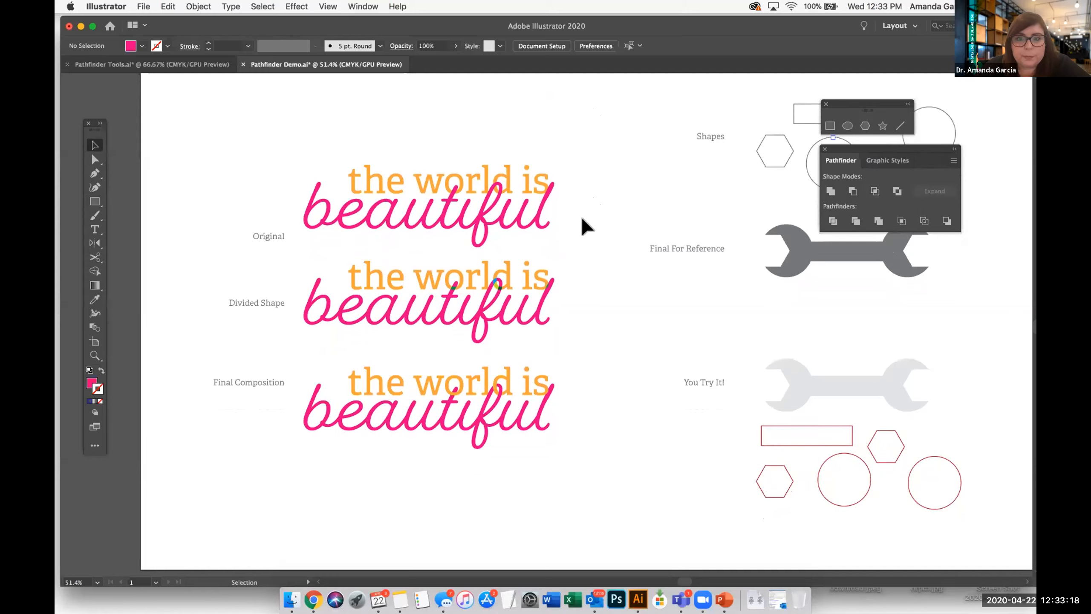
pyautogui.press('space')
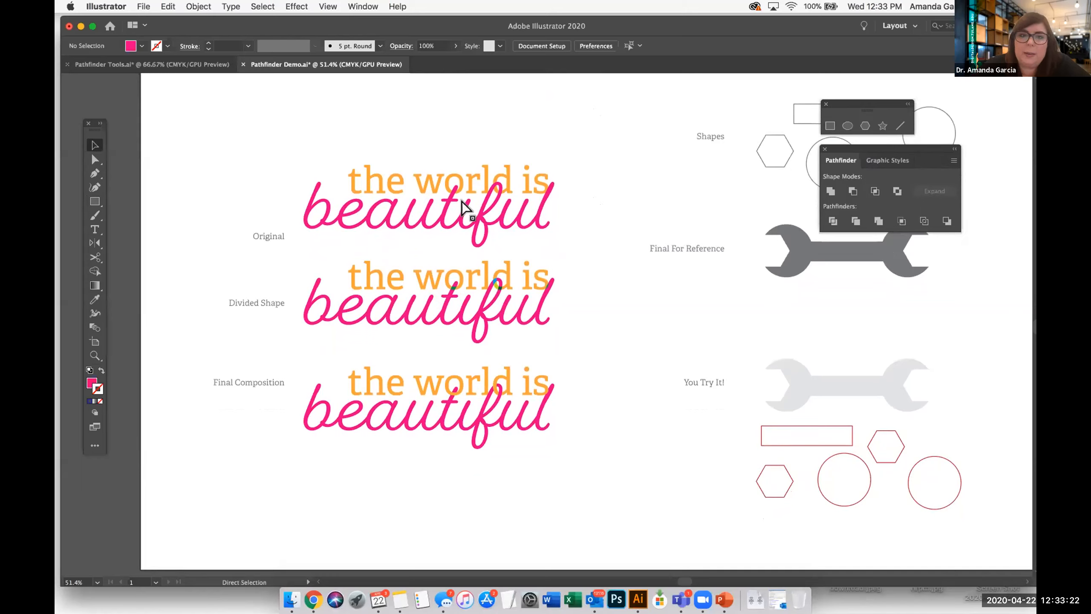
pyautogui.press('super+equal')
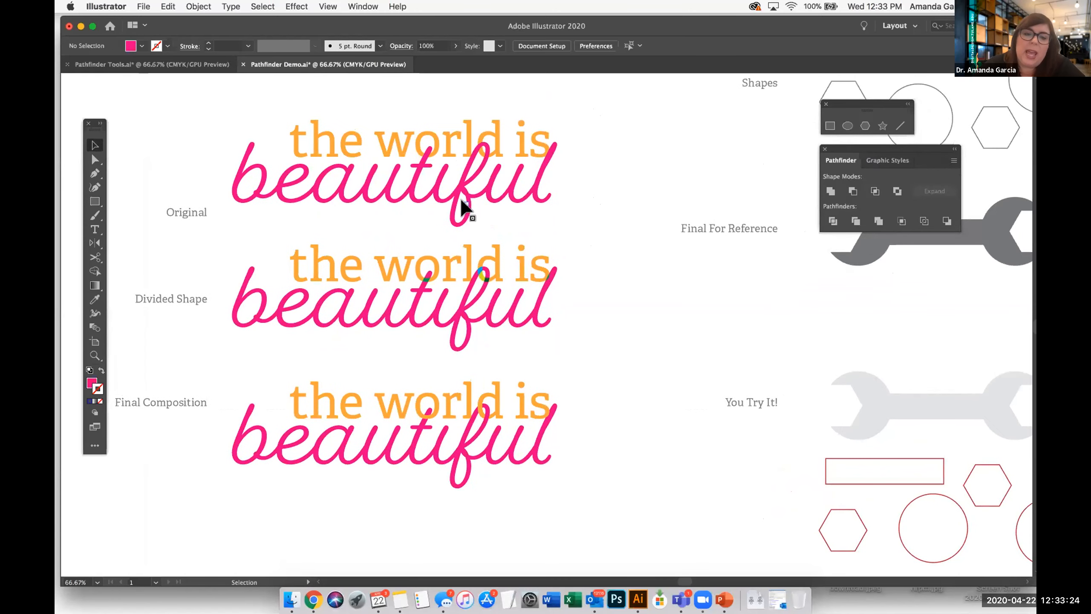
pyautogui.scroll(2, 460, 196)
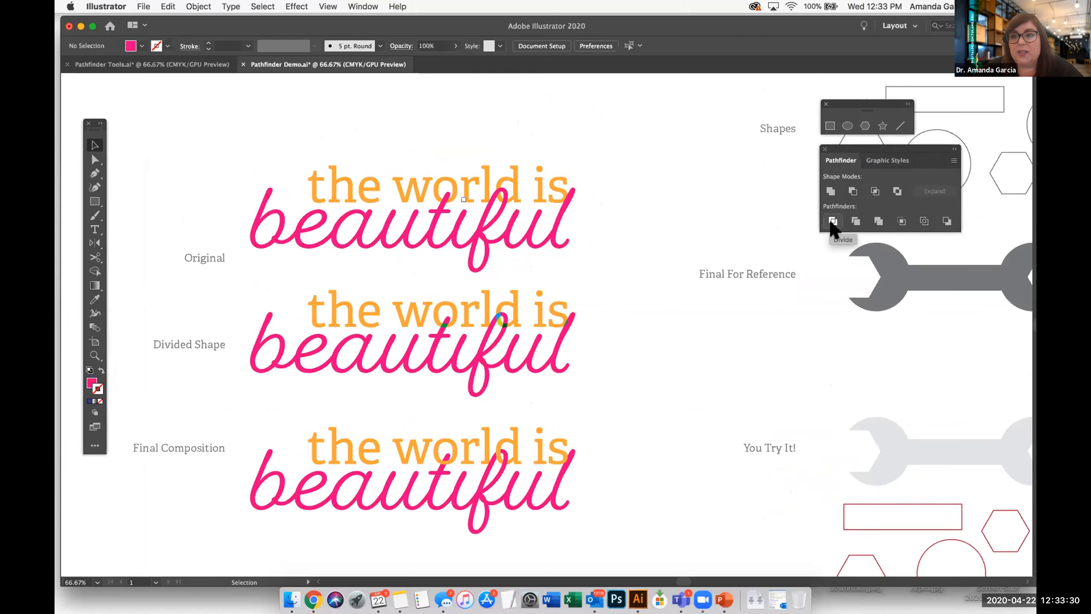
pyautogui.hscroll(-2, 599, 390)
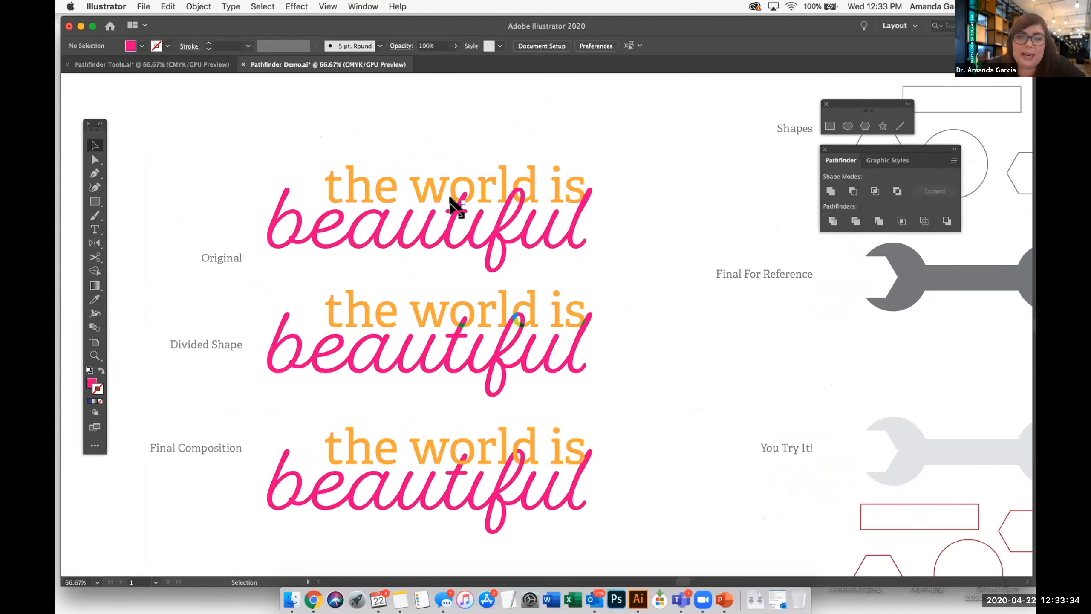
pyautogui.moveTo(439, 150); pyautogui.dragTo(655, 311)
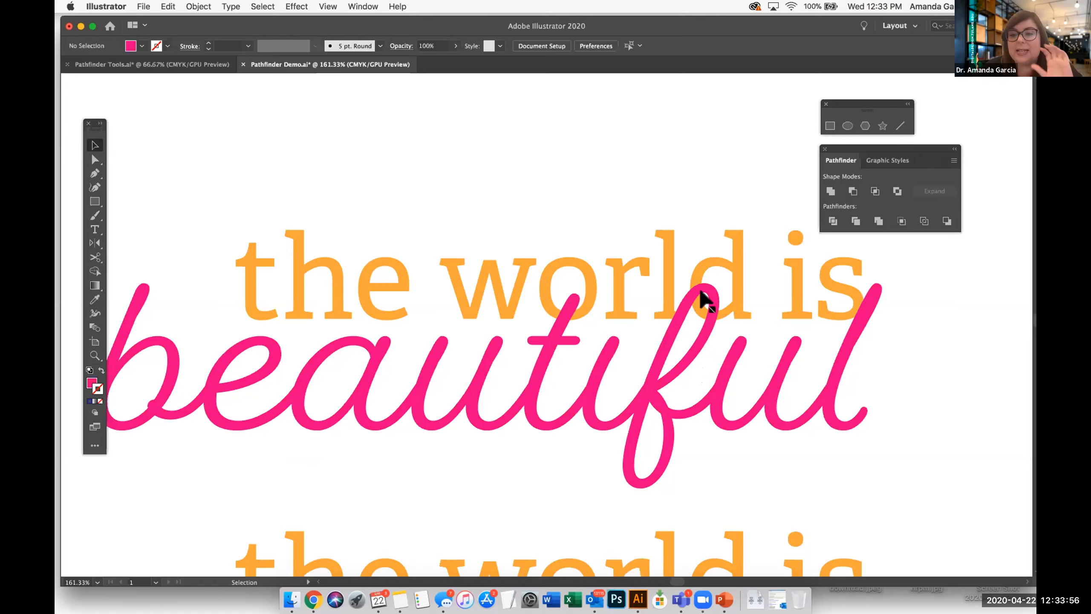
pyautogui.scroll(-1, 709, 310)
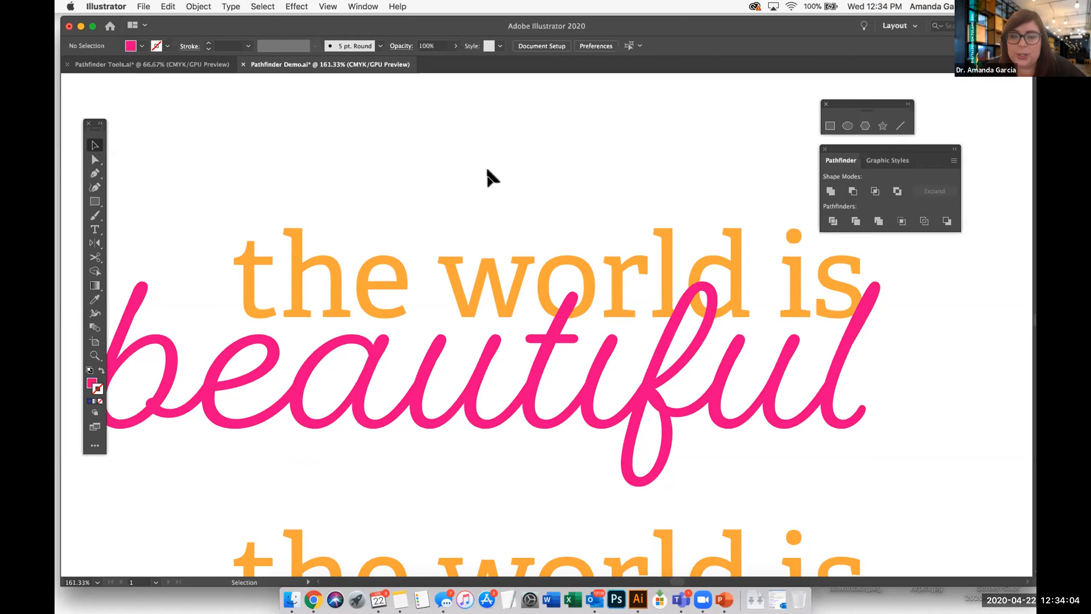
pyautogui.moveTo(564, 185); pyautogui.dragTo(318, 180)
pyautogui.hscroll(1, 318, 179)
pyautogui.scroll(1, 318, 178)
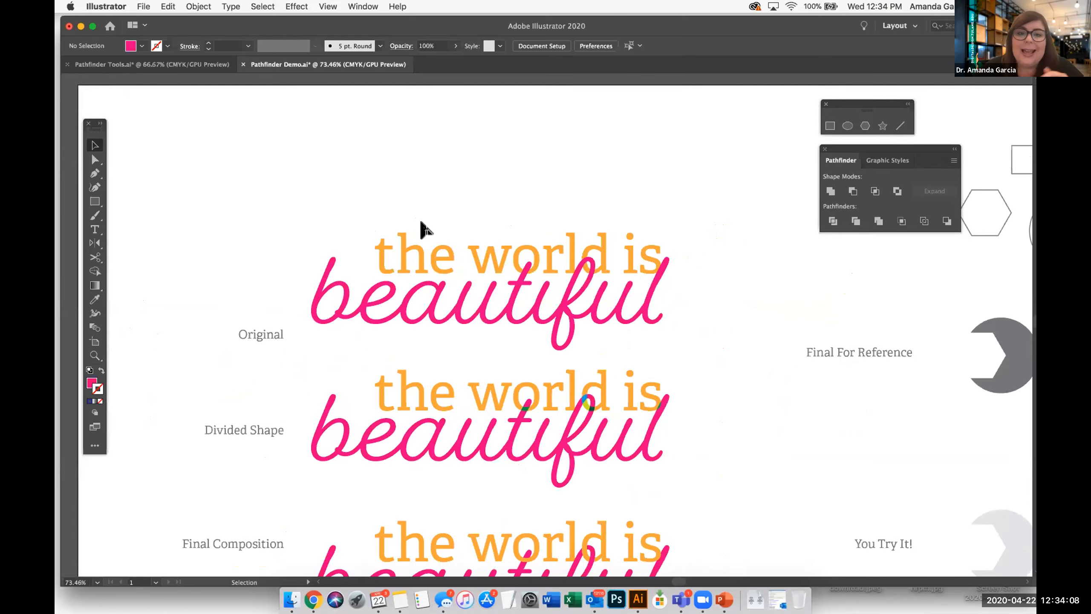
pyautogui.click(494, 276)
pyautogui.click(494, 309)
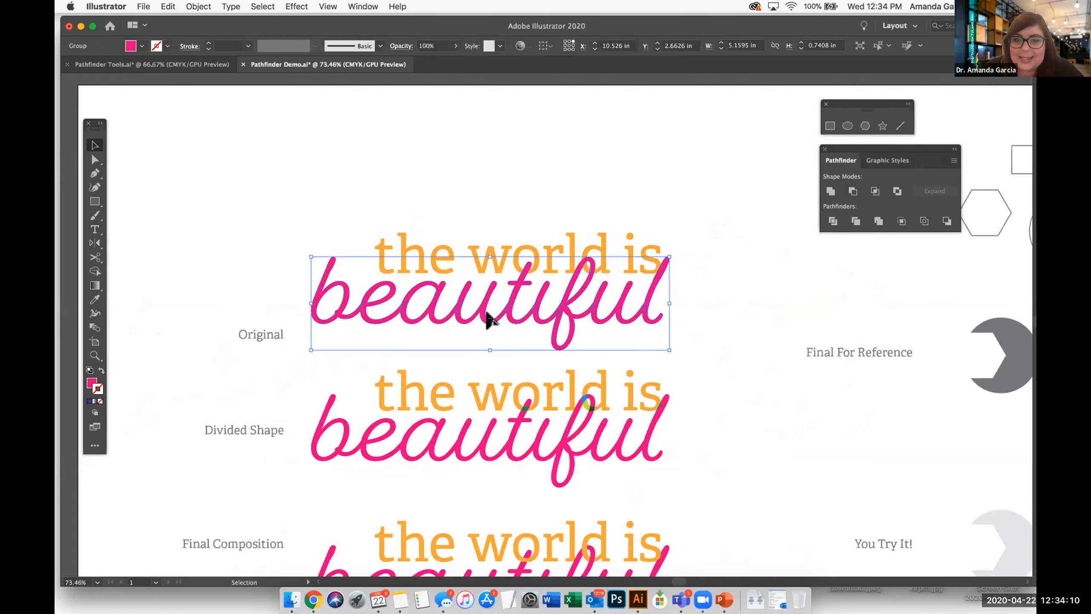
pyautogui.click(382, 197)
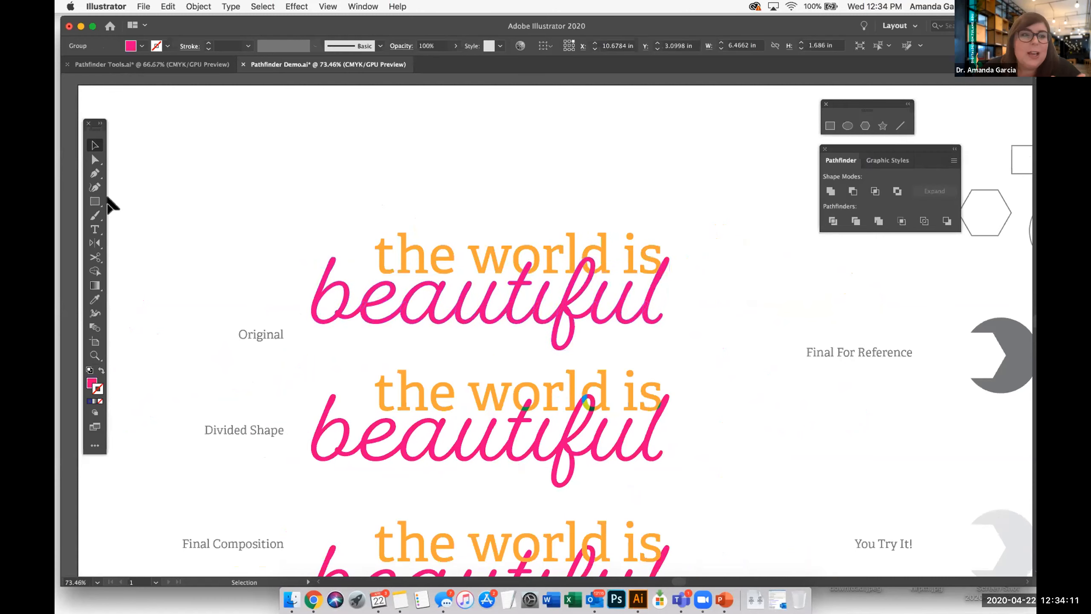
# Step: Add the point text "Type Some Text Here" above the Original lettering
pyautogui.click(91, 229)
pyautogui.click(403, 148)
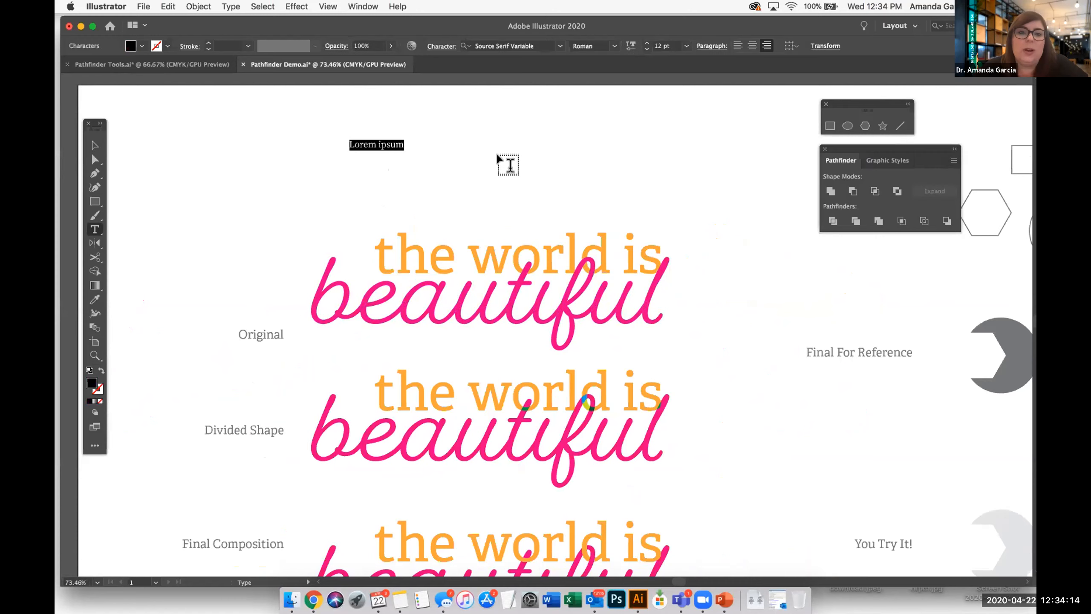
pyautogui.write('Type')
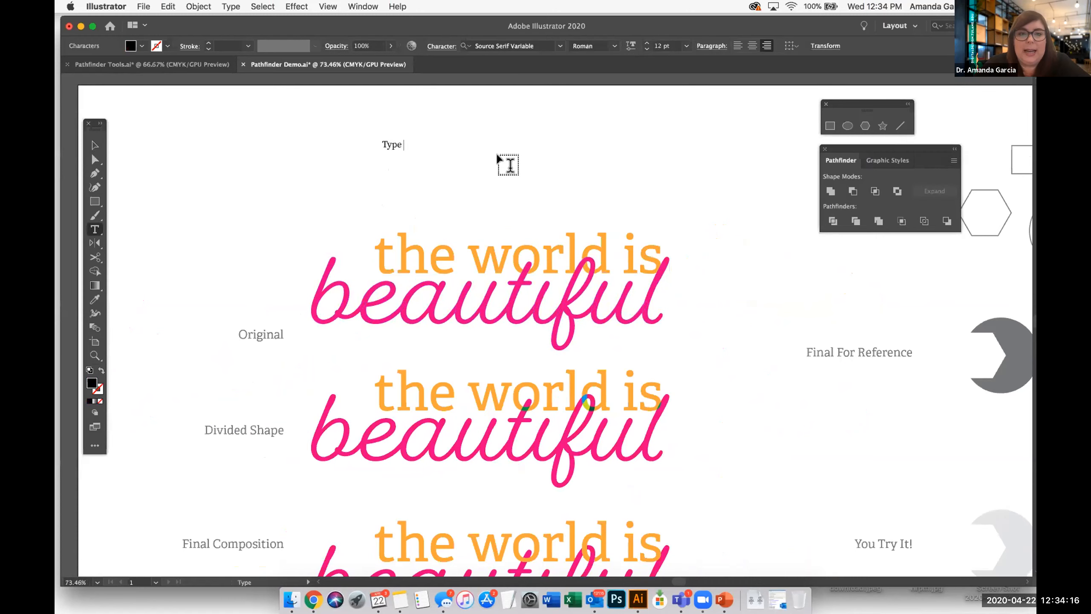
pyautogui.write(' Some Text here')
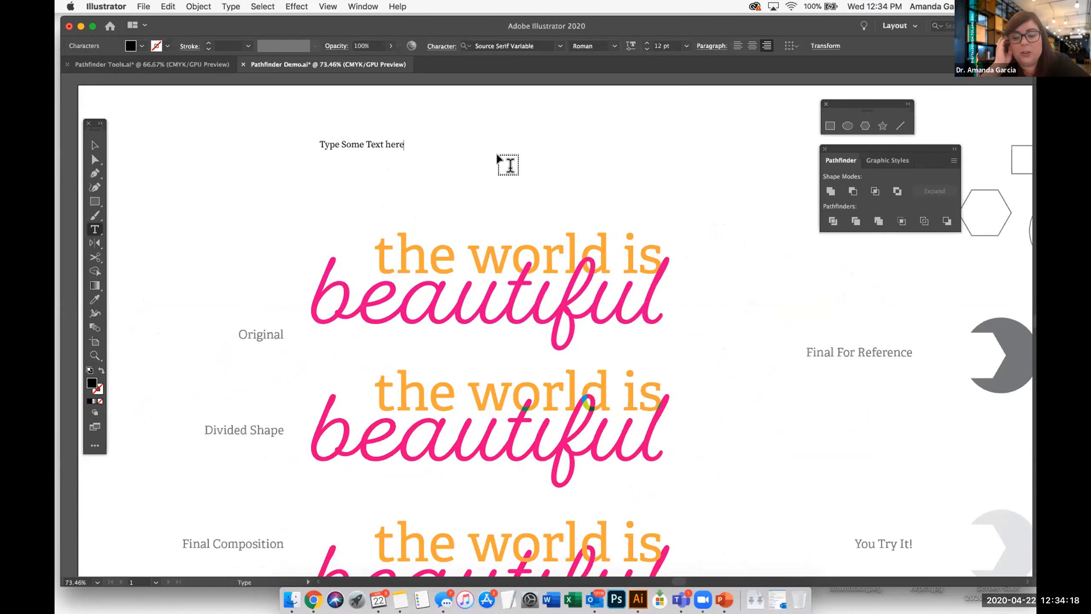
pyautogui.press('BackSpace')
pyautogui.press('BackSpace')
pyautogui.press('BackSpace')
pyautogui.press('BackSpace')
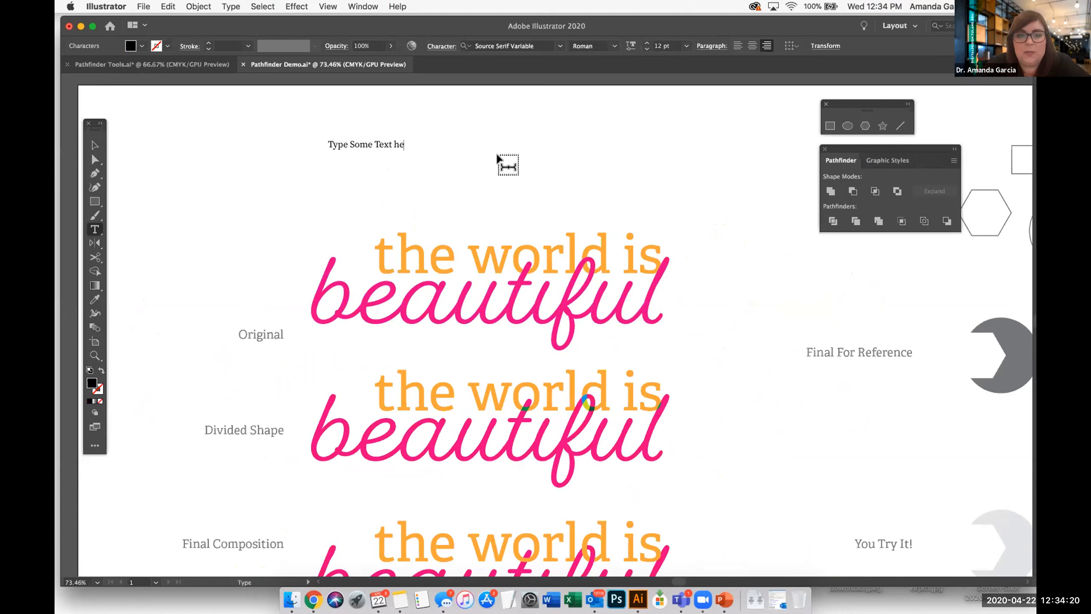
pyautogui.write('HEre')
pyautogui.press('BackSpace')
pyautogui.press('BackSpace')
pyautogui.press('BackSpace')
pyautogui.write('ere')
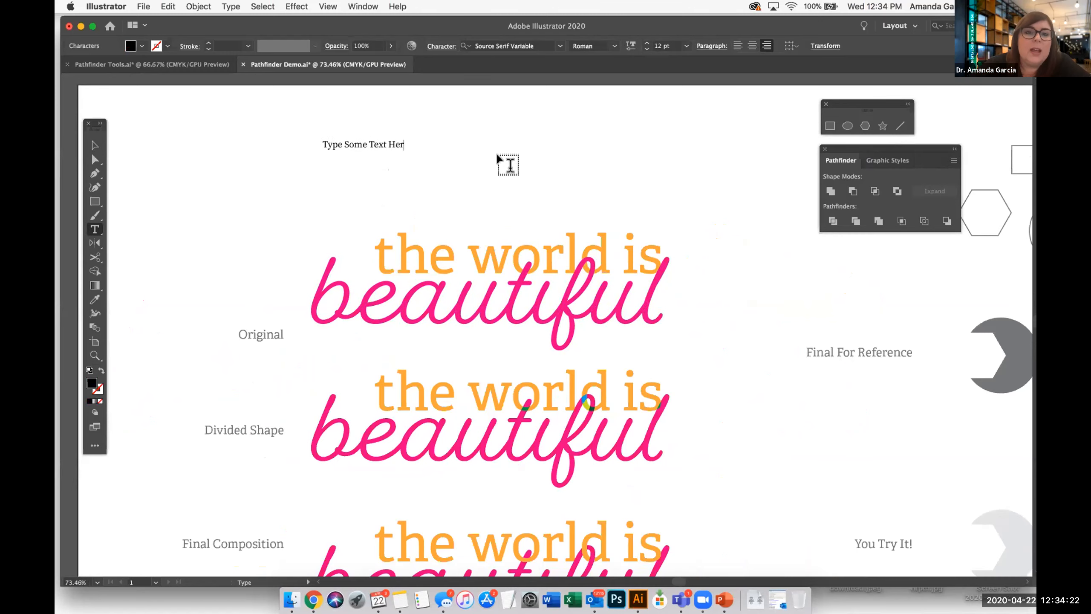
# Step: Scale the sample text up to about 34.2 pt and convert it to outlines
pyautogui.click(95, 145)
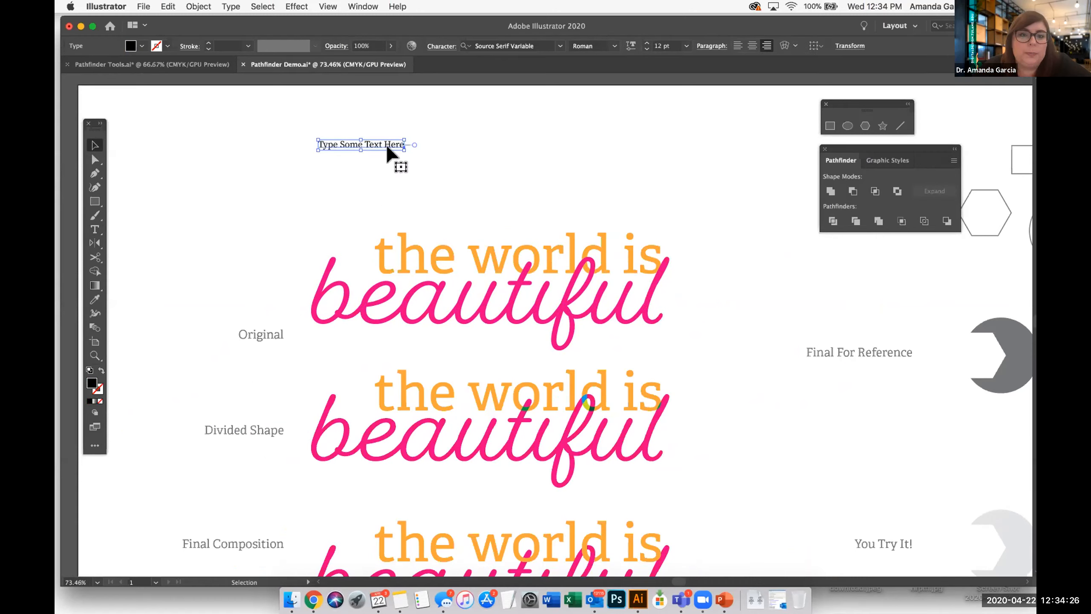
pyautogui.moveTo(403, 149); pyautogui.dragTo(592, 198)
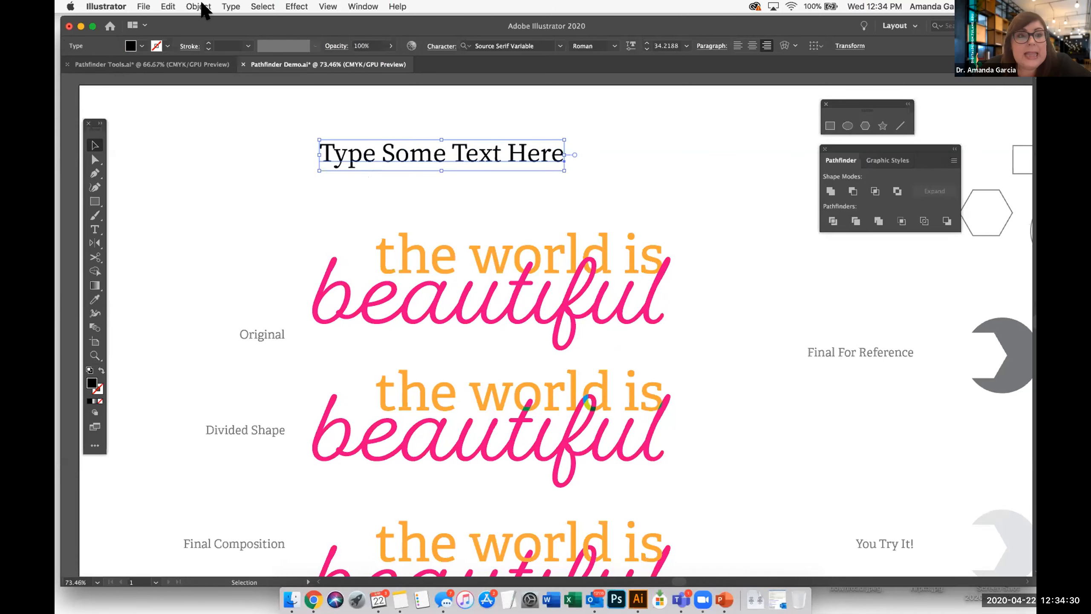
pyautogui.click(225, 7)
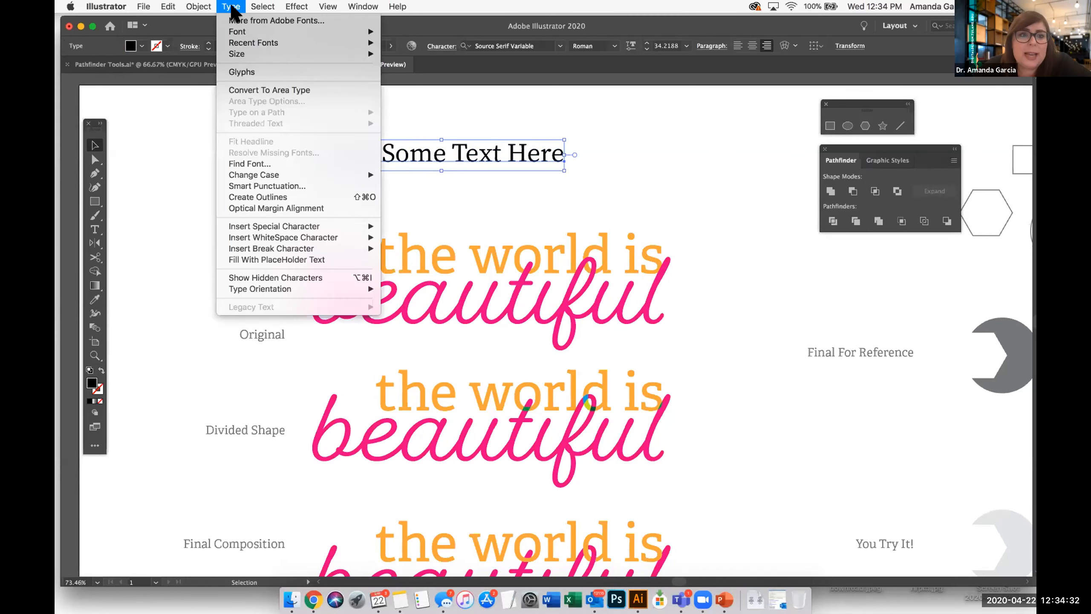
pyautogui.click(287, 198)
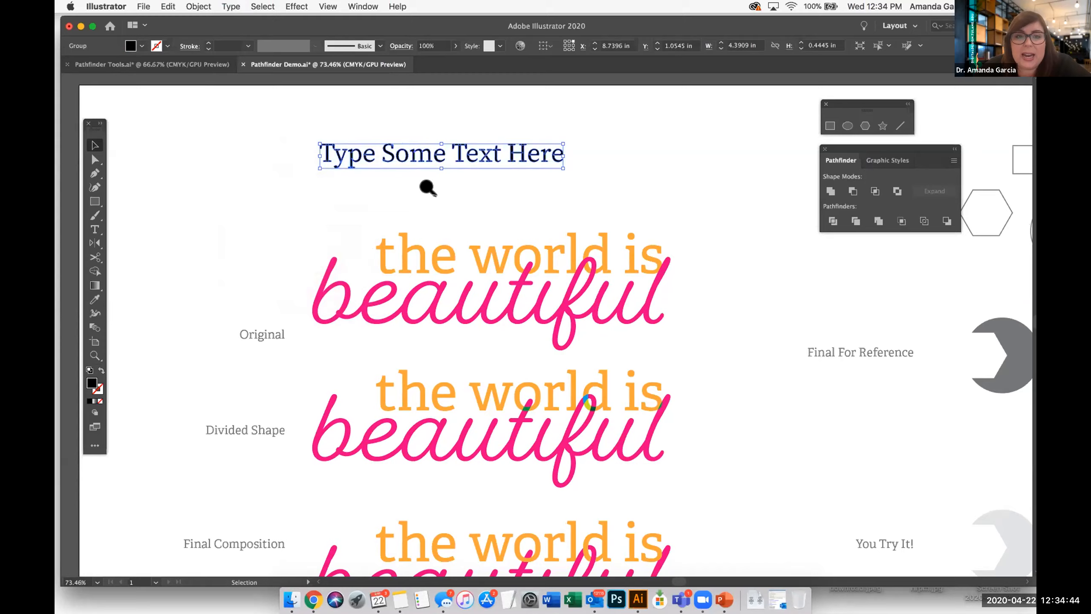
# Step: Distort the outlined letter "e" in "Type" by pulling its lower, side and upper anchor points outward with the Direct Selection tool
pyautogui.moveTo(426, 187); pyautogui.dragTo(599, 258)
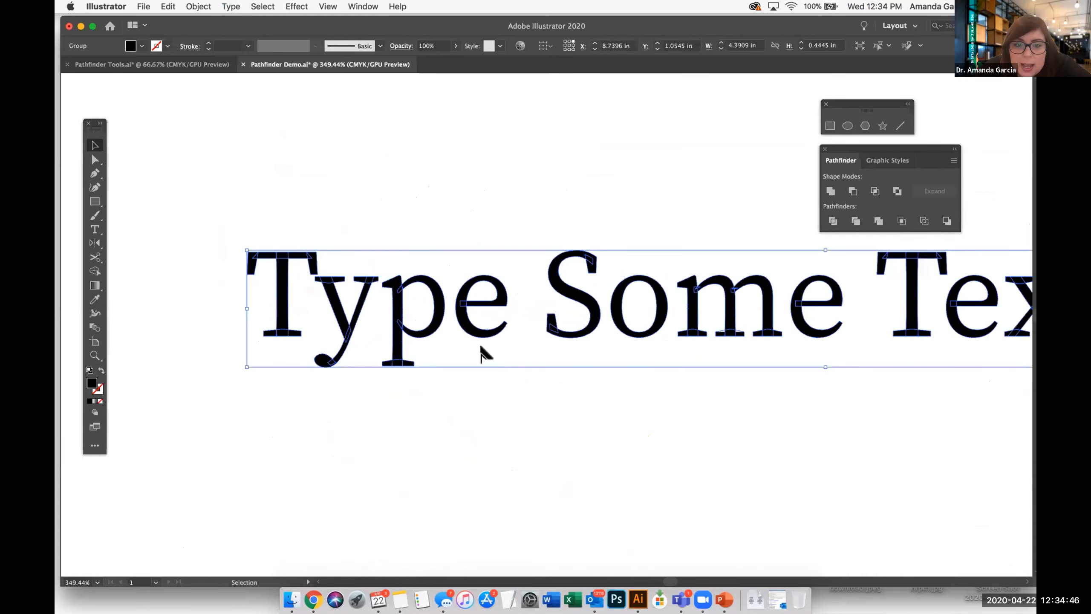
pyautogui.press('a')
pyautogui.click(488, 346)
pyautogui.moveTo(483, 338); pyautogui.dragTo(483, 395)
pyautogui.moveTo(507, 323); pyautogui.dragTo(525, 311)
pyautogui.moveTo(489, 276); pyautogui.dragTo(458, 180)
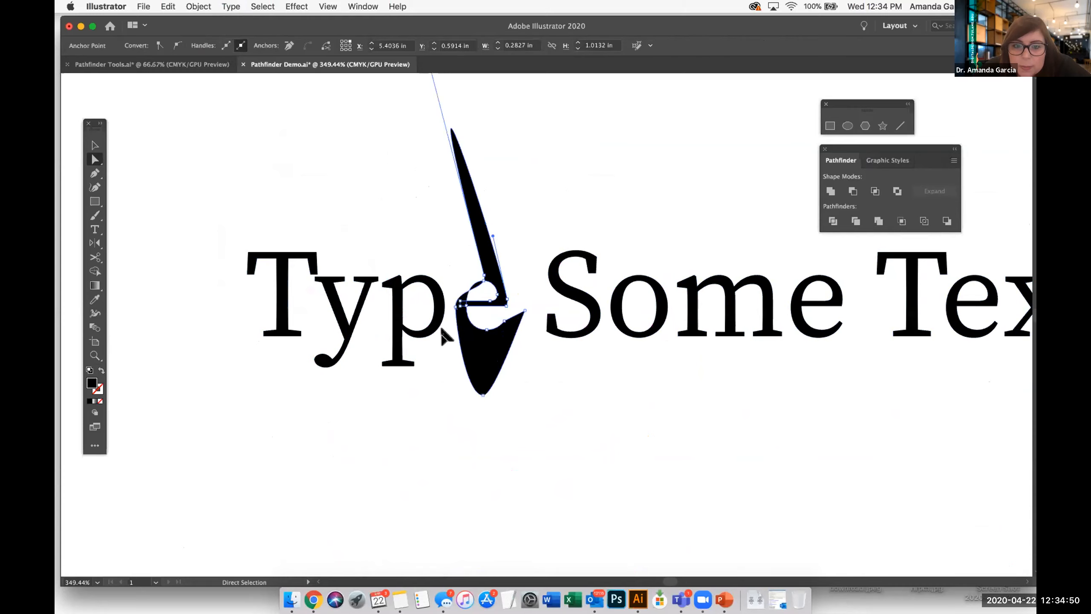
# Step: Pull anchor points of the outlined "p" and "y" in "Type" outward to distort both letters, and deselect them
pyautogui.moveTo(457, 402); pyautogui.dragTo(335, 408)
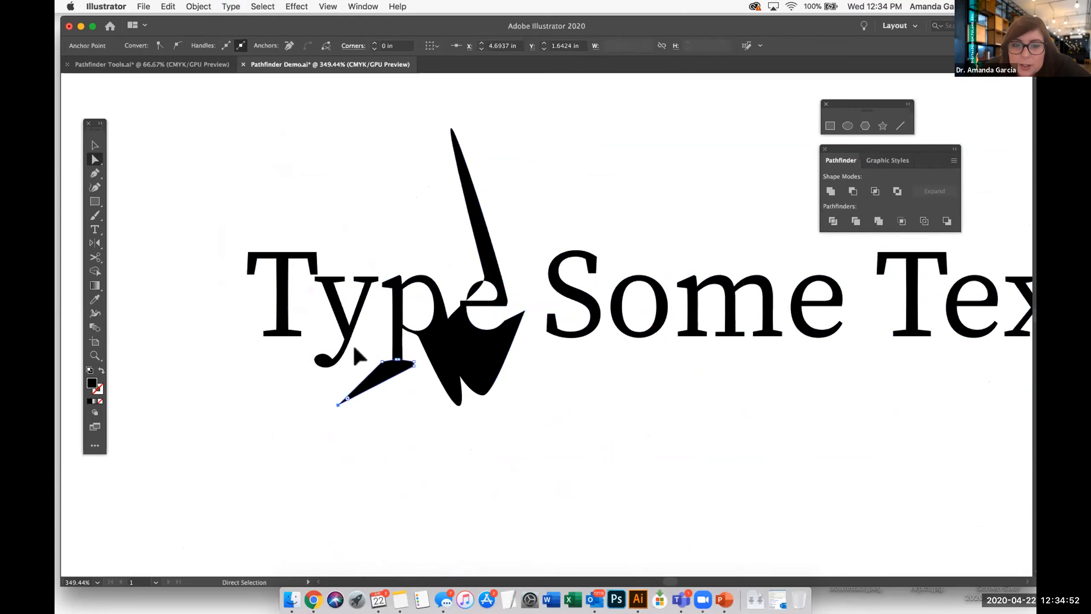
pyautogui.moveTo(399, 274); pyautogui.dragTo(426, 200)
pyautogui.moveTo(367, 276); pyautogui.dragTo(382, 199)
pyautogui.click(597, 348)
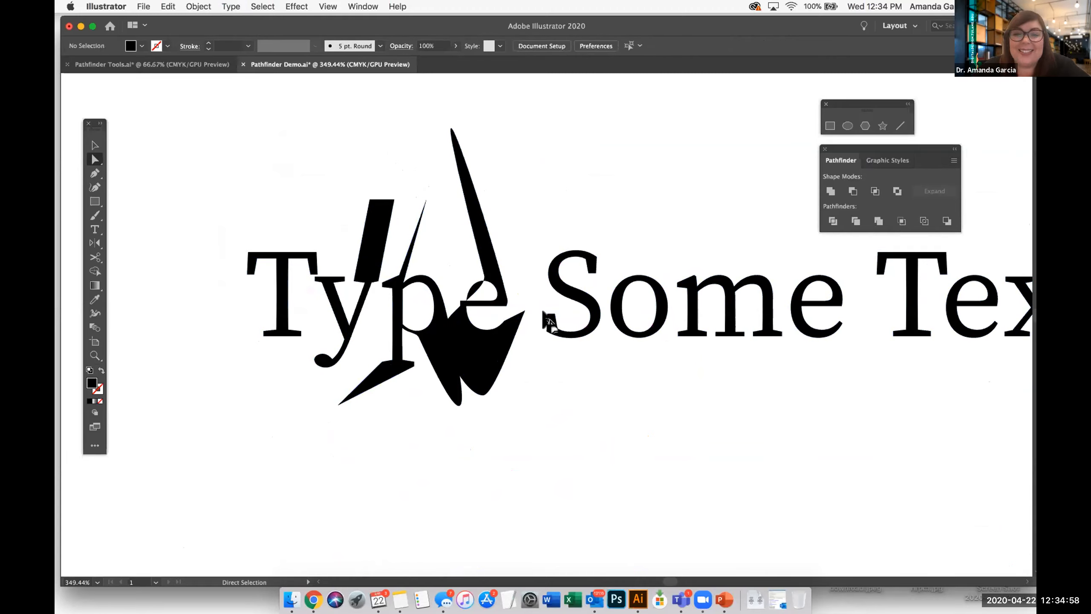
# Step: Undo the anchor-point distortions of the outlined "y", "p" and "e" in "Type", and deselect the text
pyautogui.press('super+z')
pyautogui.press('super+z')
pyautogui.press('super+z')
pyautogui.press('super+z')
pyautogui.press('super+z')
pyautogui.press('super+z')
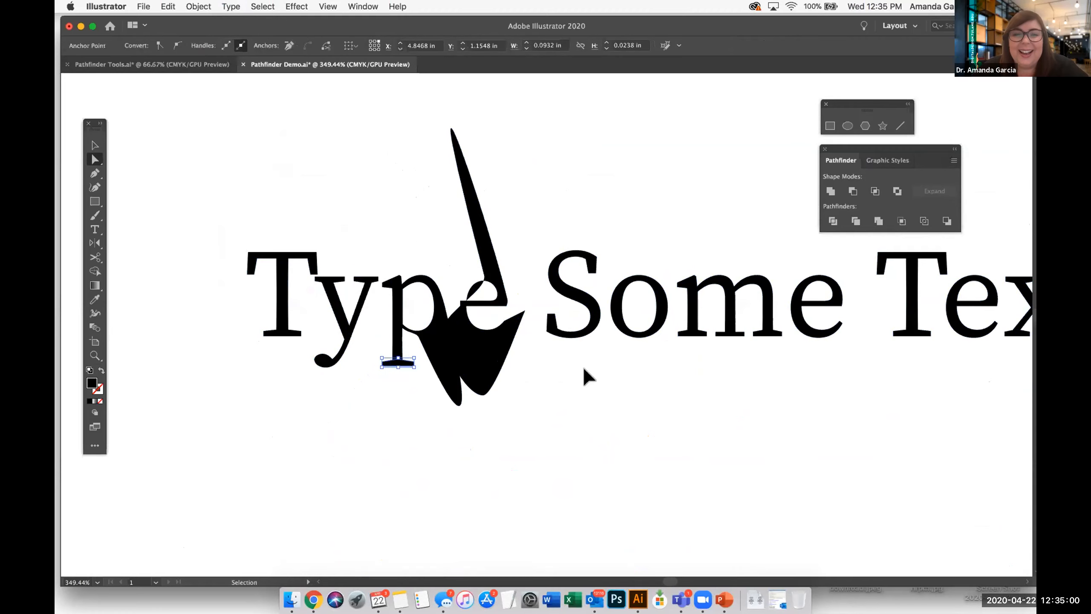
pyautogui.press('super+z')
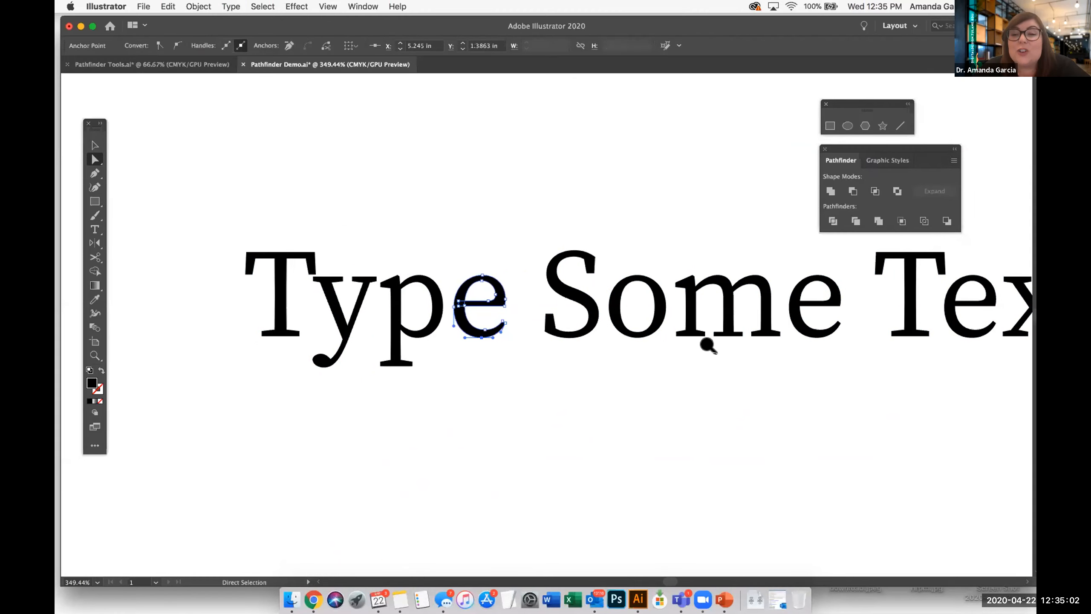
pyautogui.scroll(-3, 706, 346)
pyautogui.moveTo(729, 341); pyautogui.dragTo(478, 252)
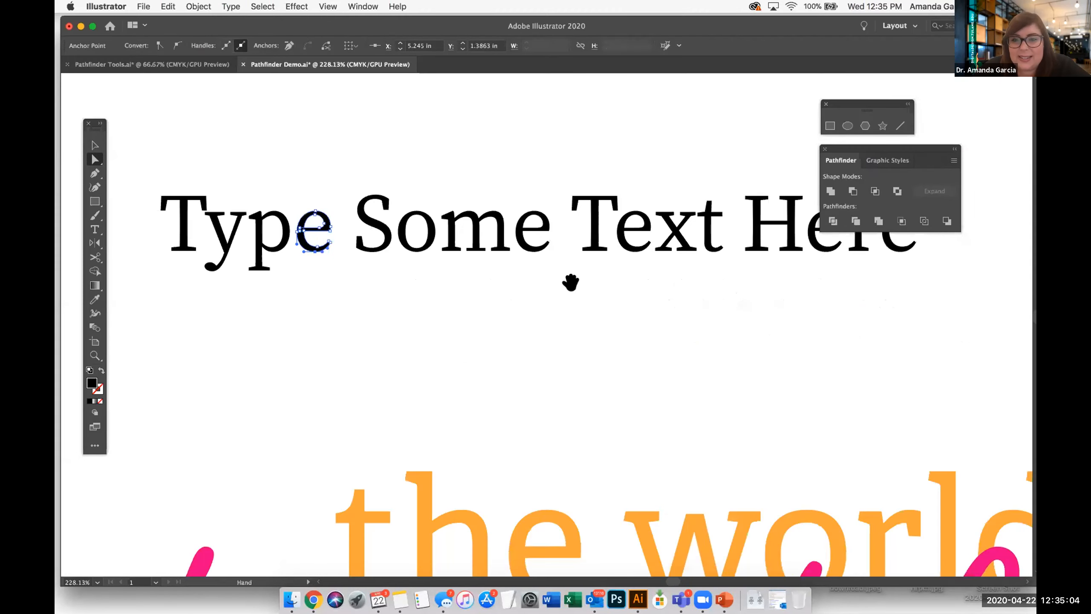
pyautogui.click(93, 145)
pyautogui.click(326, 294)
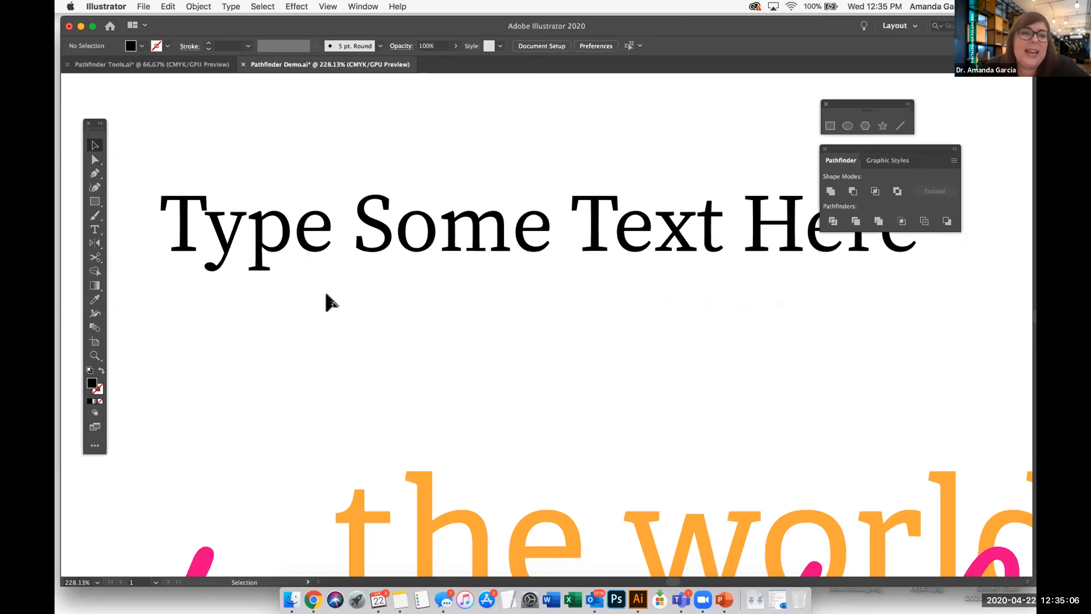
# Step: Paint a dot above the sample text with the Paintbrush and add the point text "asfsdfsdfsdfsdf" beside it
pyautogui.click(94, 215)
pyautogui.click(386, 144)
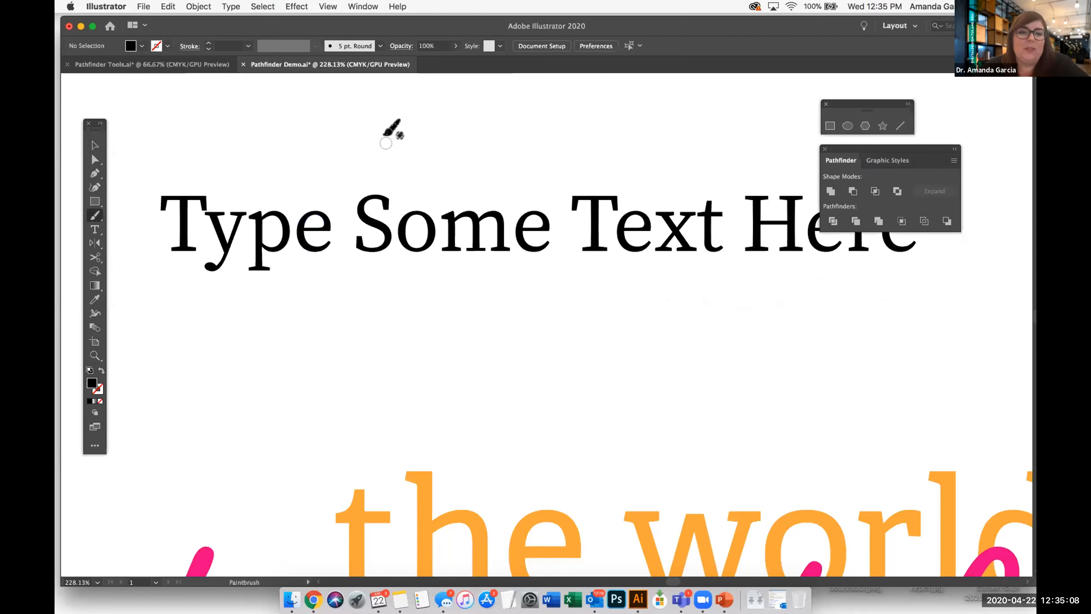
pyautogui.click(314, 145)
pyautogui.click(95, 229)
pyautogui.click(459, 147)
pyautogui.write('asfsdfsdfsdfsdf')
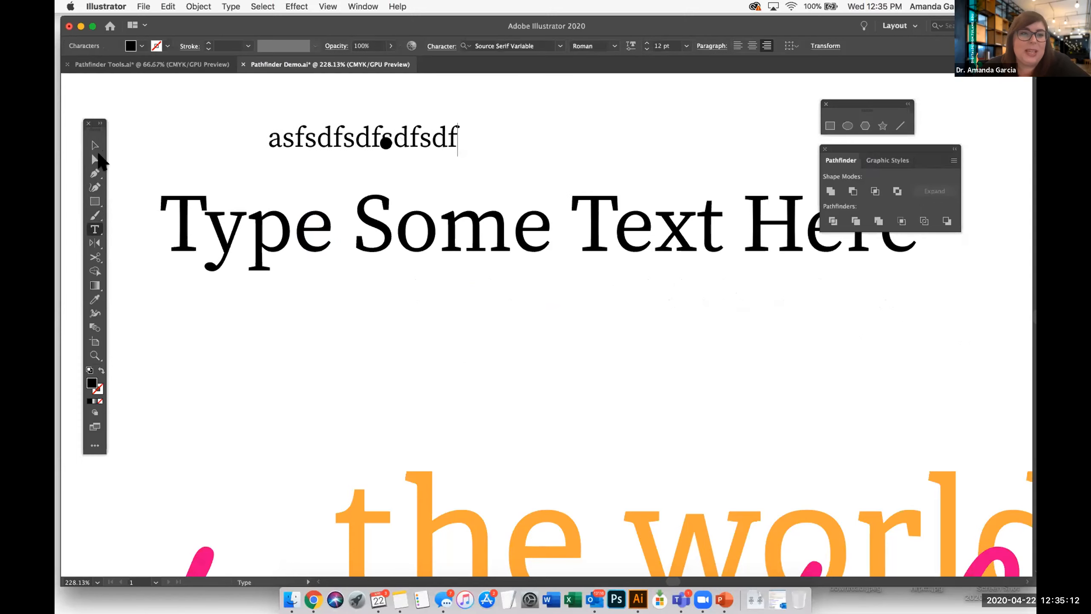
# Step: Delete the brush dot, the test text and the outlined "Type Some Text Here" above the Original lettering
pyautogui.click(94, 146)
pyautogui.moveTo(284, 149); pyautogui.dragTo(189, 138)
pyautogui.click(231, 6)
pyautogui.click(272, 197)
pyautogui.press('super+a')
pyautogui.press('Delete')
# Step: Compare the Original "the world is beautiful" lettering with the copy below it that has coloured overlaps
pyautogui.press('h')
pyautogui.scroll(-6, 563, 191)
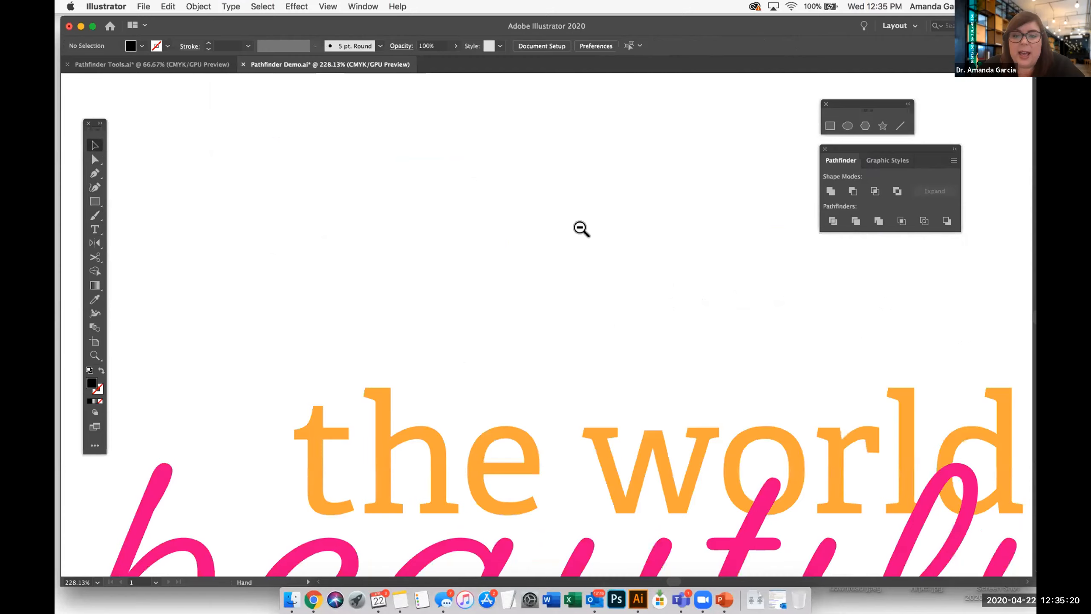
pyautogui.moveTo(758, 333); pyautogui.dragTo(629, 312)
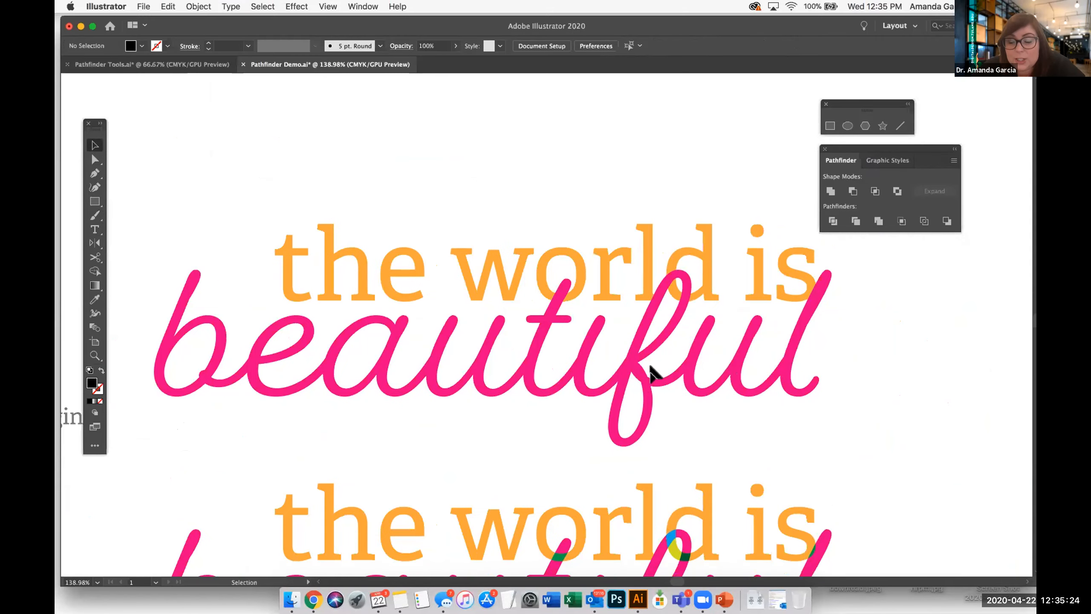
pyautogui.scroll(-5, 558, 176)
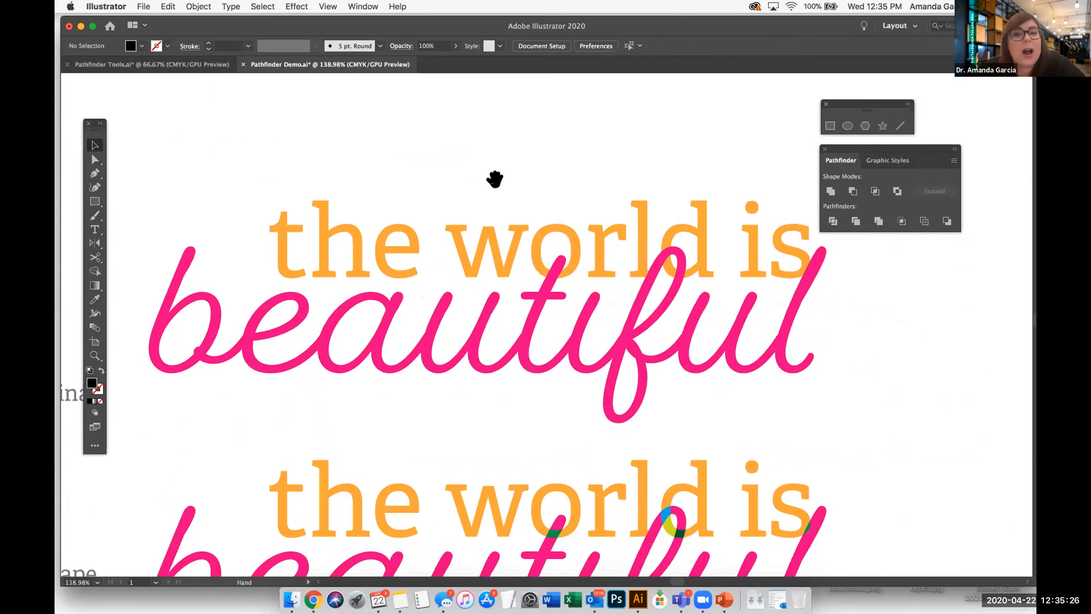
pyautogui.scroll(-3, 433, 102)
pyautogui.scroll(4, 565, 255)
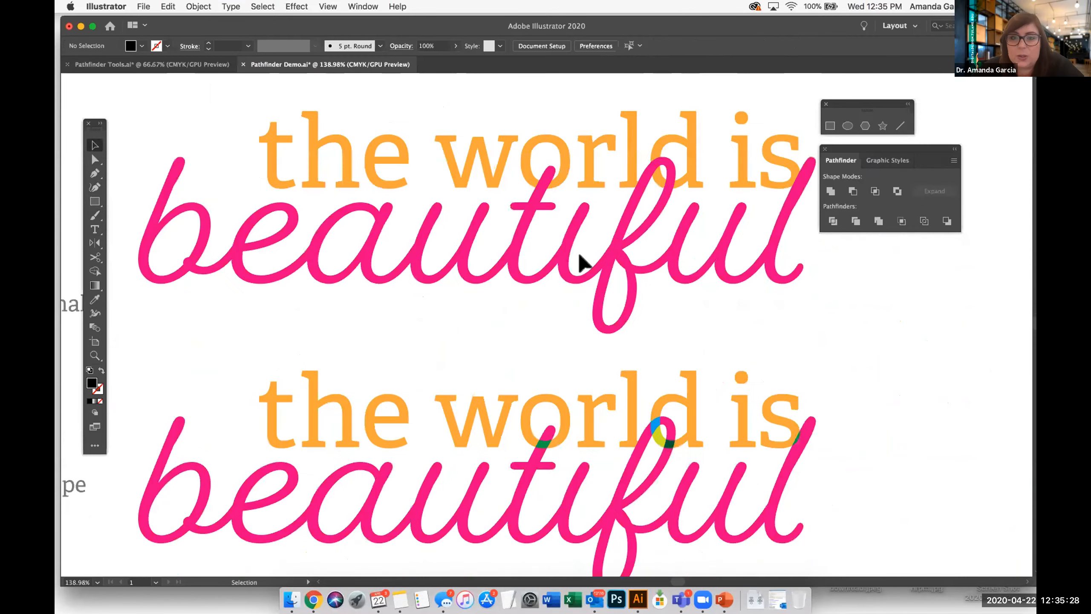
pyautogui.moveTo(434, 98); pyautogui.dragTo(567, 214)
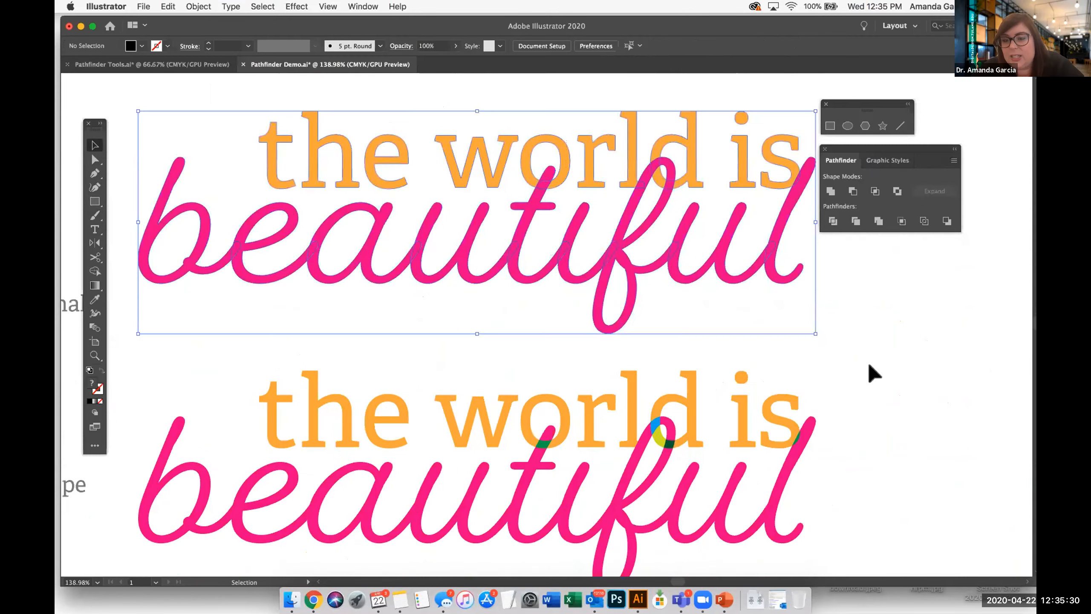
pyautogui.press('space')
pyautogui.moveTo(814, 414); pyautogui.dragTo(834, 311)
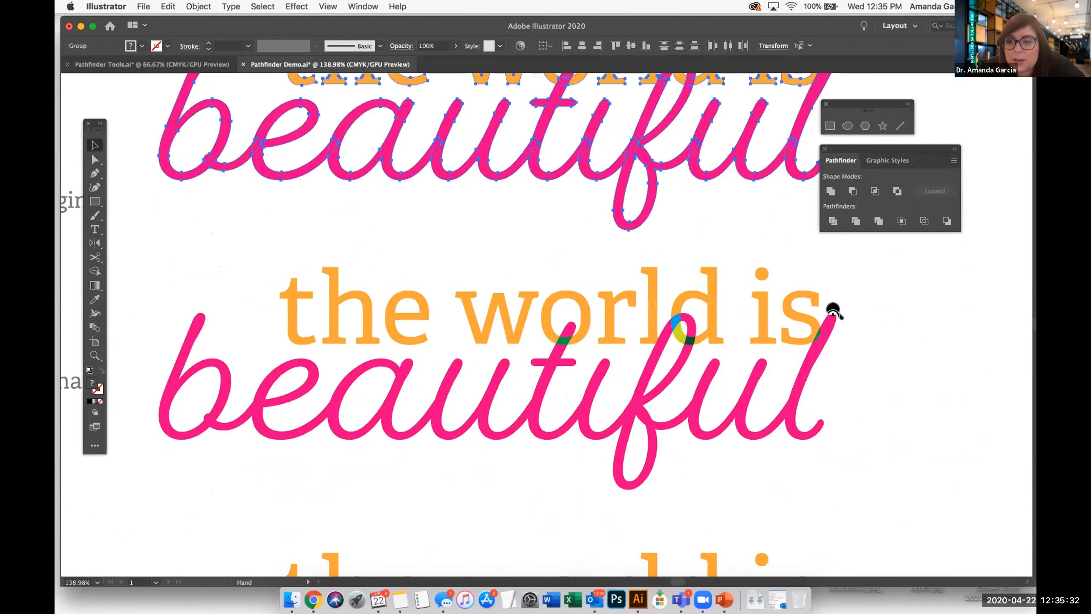
pyautogui.moveTo(842, 138); pyautogui.dragTo(851, 99)
pyautogui.press('super+space')
pyautogui.moveTo(800, 304); pyautogui.dragTo(918, 293)
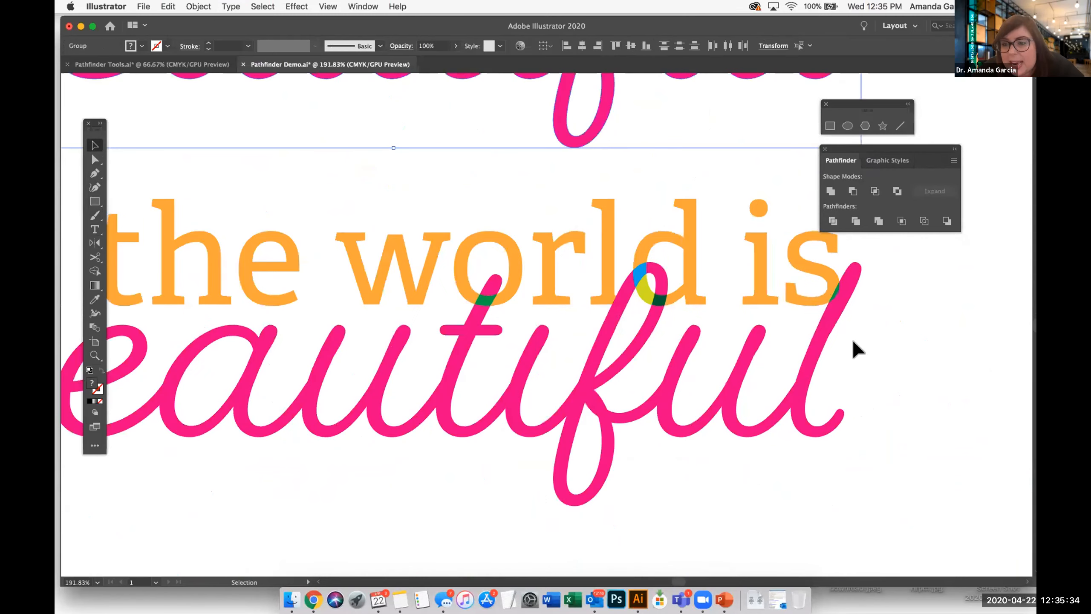
# Step: Move the Pathfinder panel away from the end of the lettering and deselect the Original artwork
pyautogui.moveTo(843, 149); pyautogui.dragTo(924, 104)
pyautogui.click(860, 251)
pyautogui.scroll(3, 861, 251)
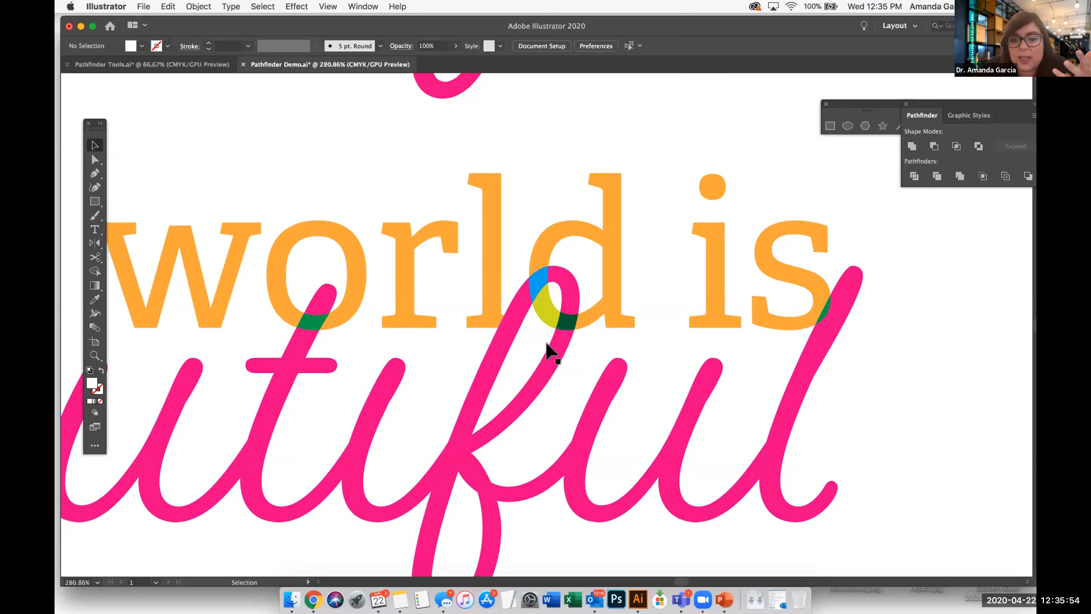
# Step: Pull the blue, dark green and yellow overlap pieces out of the "d" with Direct Selection, and stretch the green piece at the "s"
pyautogui.click(95, 161)
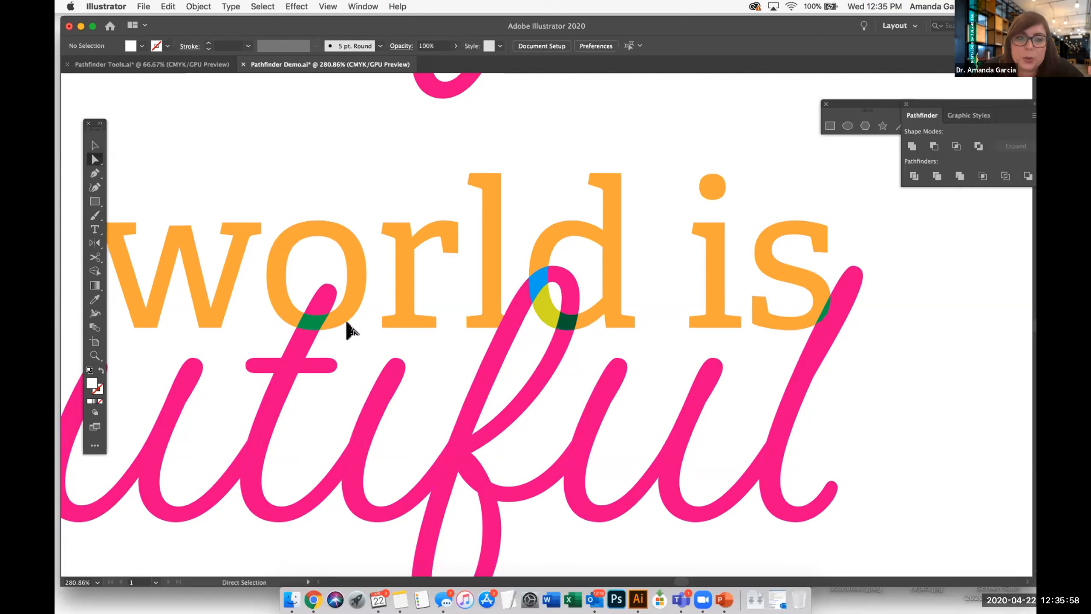
pyautogui.click(353, 299)
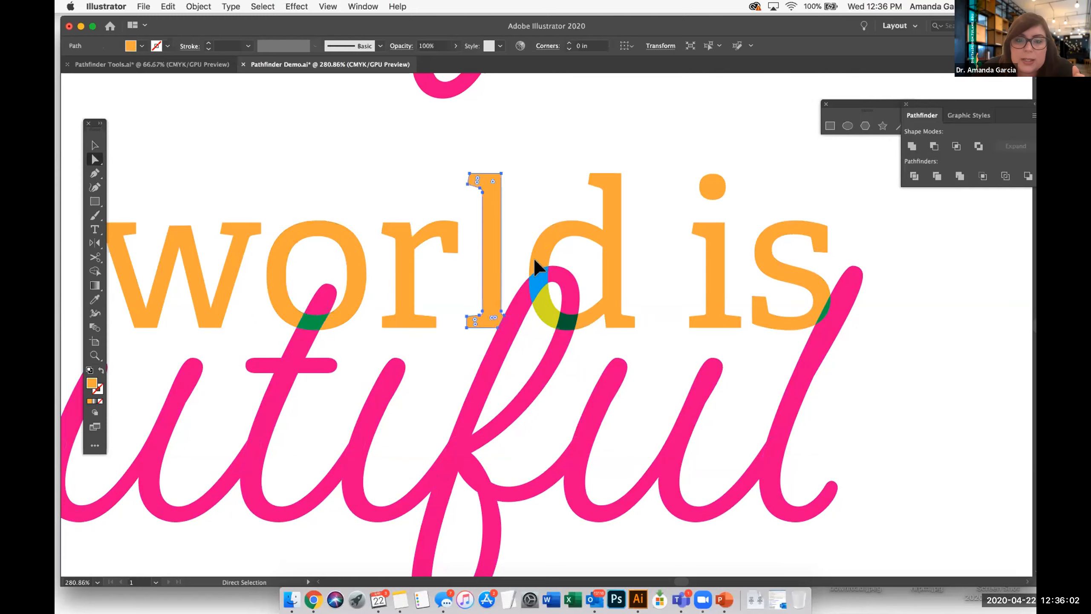
pyautogui.click(535, 280)
pyautogui.moveTo(536, 281); pyautogui.dragTo(542, 88)
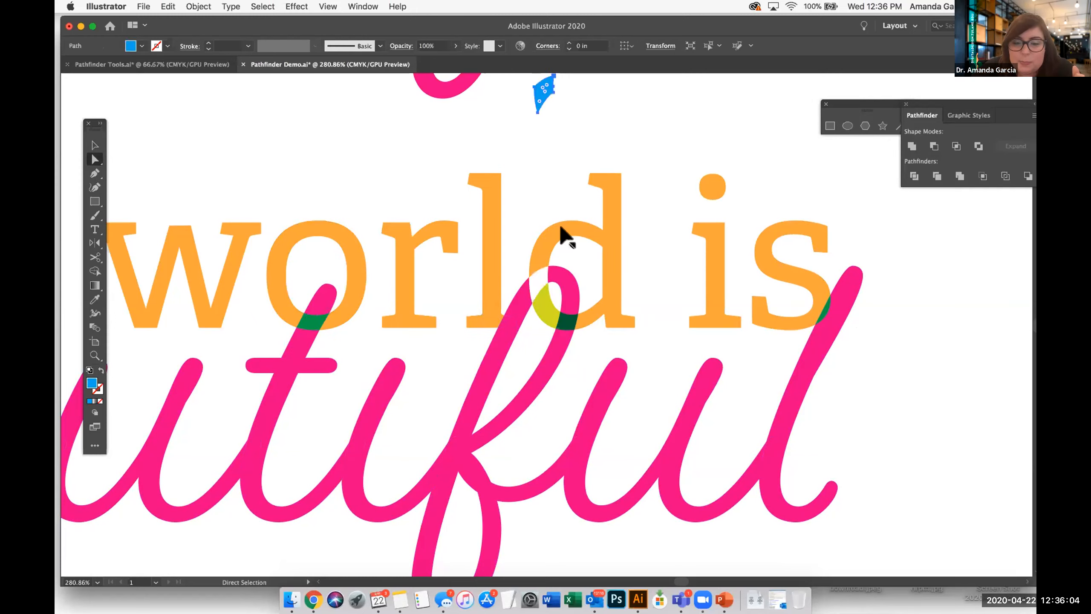
pyautogui.click(677, 350)
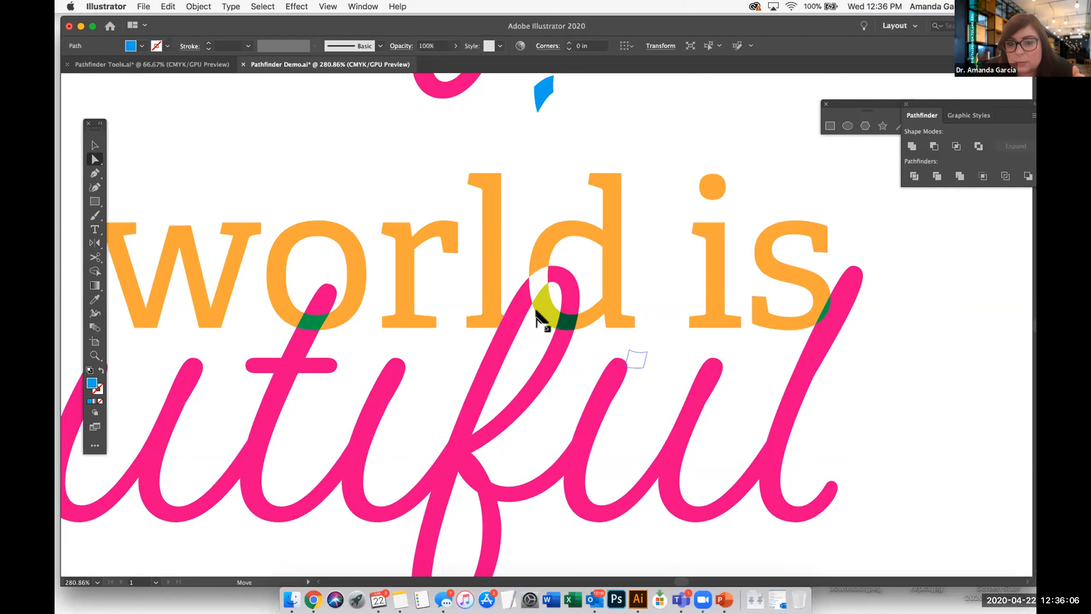
pyautogui.moveTo(537, 312); pyautogui.dragTo(497, 390)
pyautogui.moveTo(818, 323); pyautogui.dragTo(957, 324)
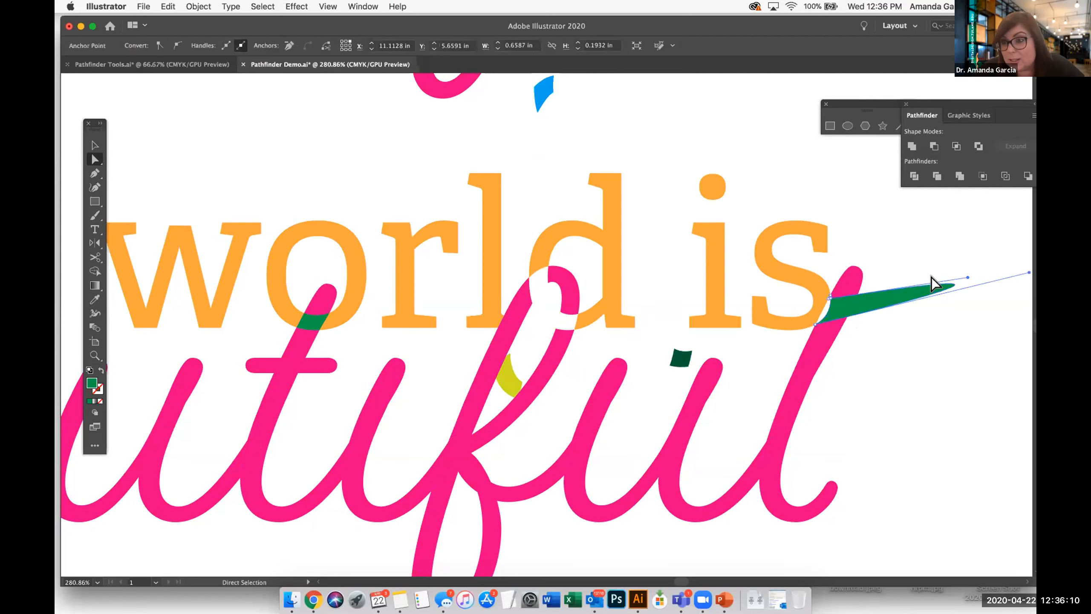
# Step: Undo the stretch of the green piece and the moves of the coloured overlap pieces
pyautogui.press('super+z')
pyautogui.click(509, 327)
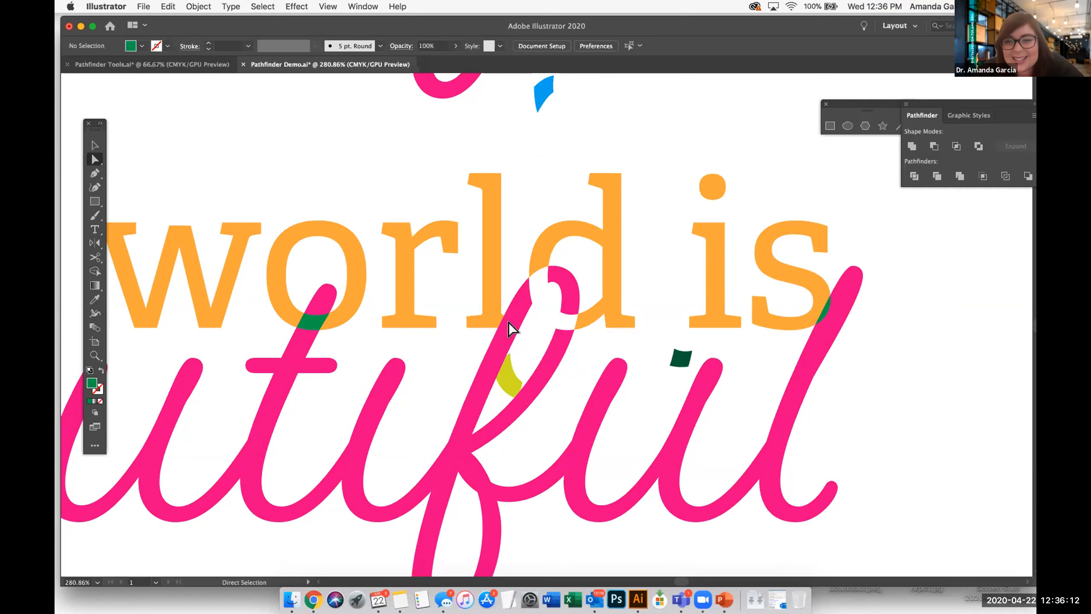
pyautogui.press('super+z')
pyautogui.press('super+z')
pyautogui.press('super+z')
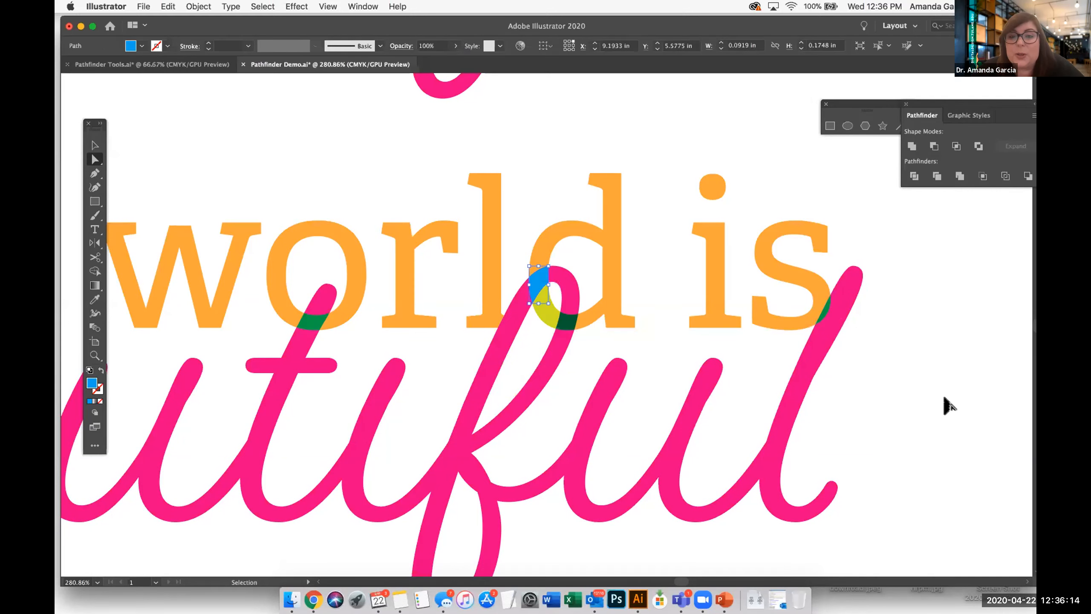
# Step: In the next lettering copy, select the overlap pieces of the "d" and "f" one by one to inspect their fills
pyautogui.scroll(-3, 944, 398)
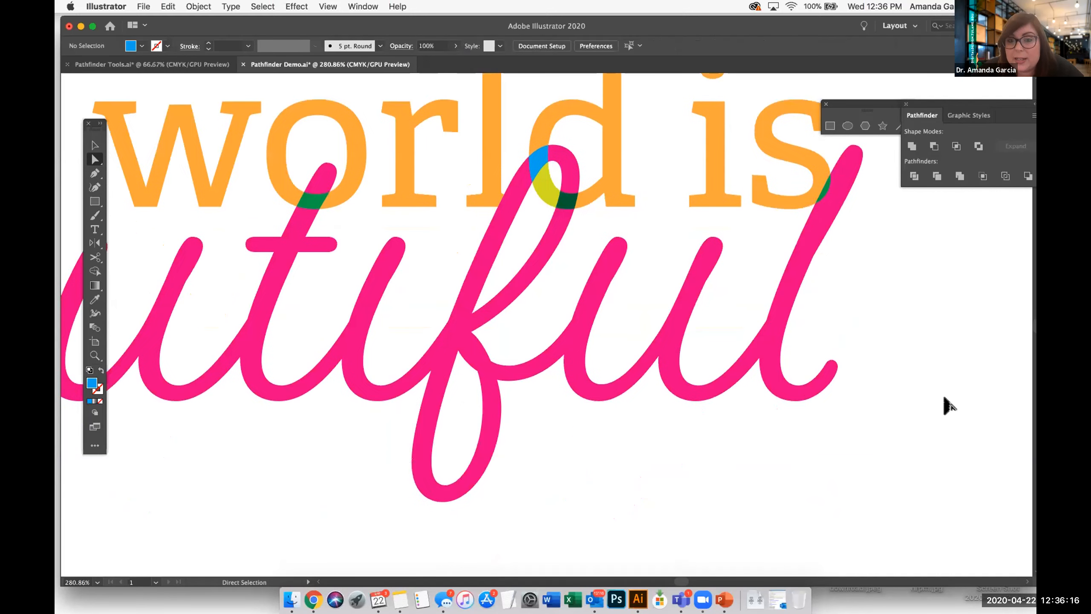
pyautogui.scroll(-6, 632, 312)
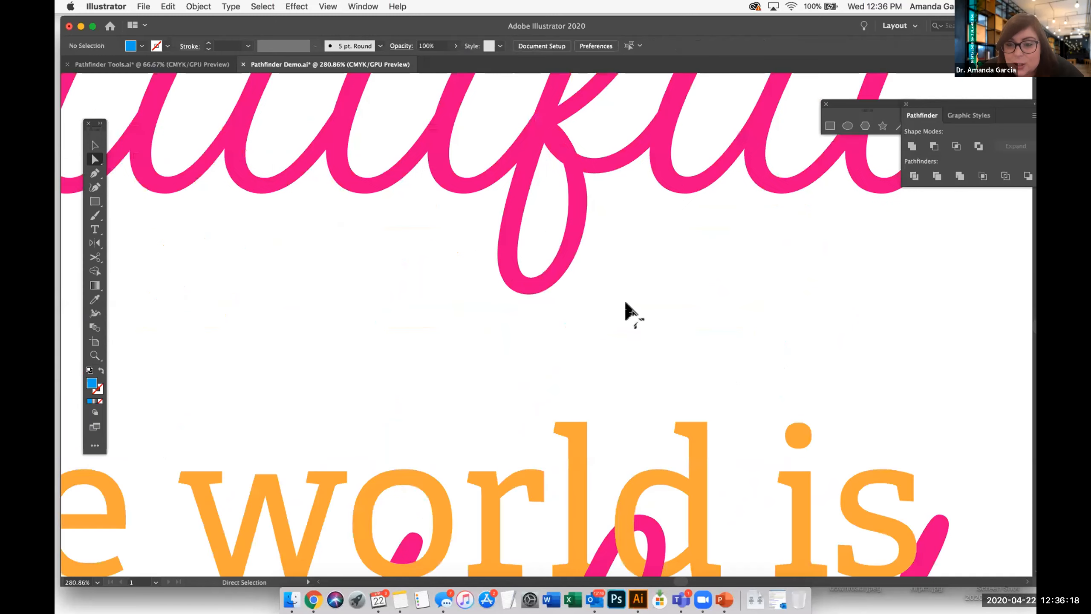
pyautogui.scroll(-5, 643, 360)
pyautogui.click(647, 350)
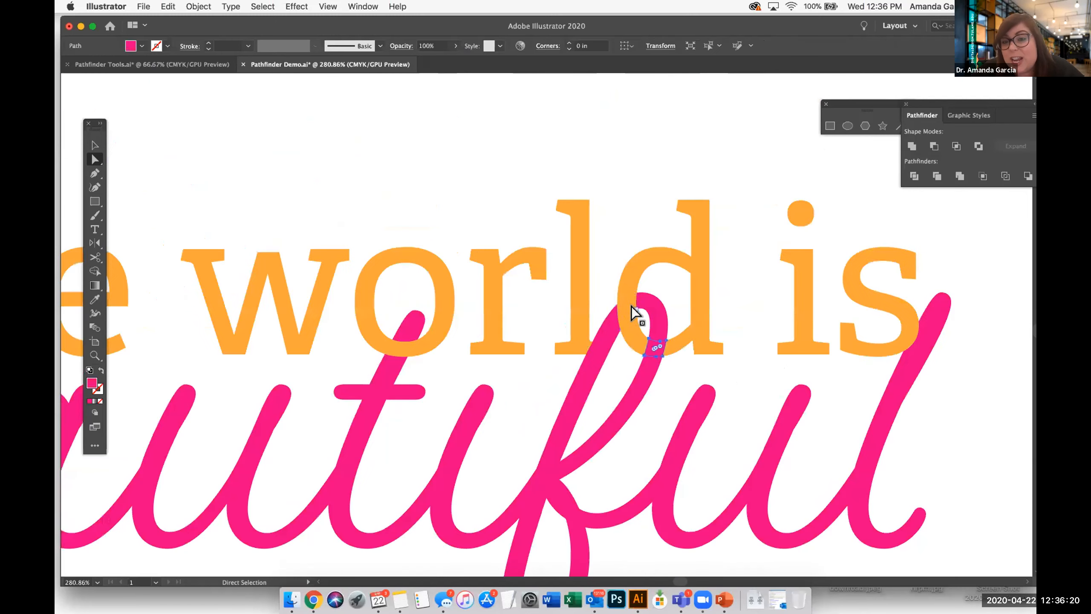
pyautogui.click(625, 285)
pyautogui.click(623, 318)
pyautogui.click(637, 342)
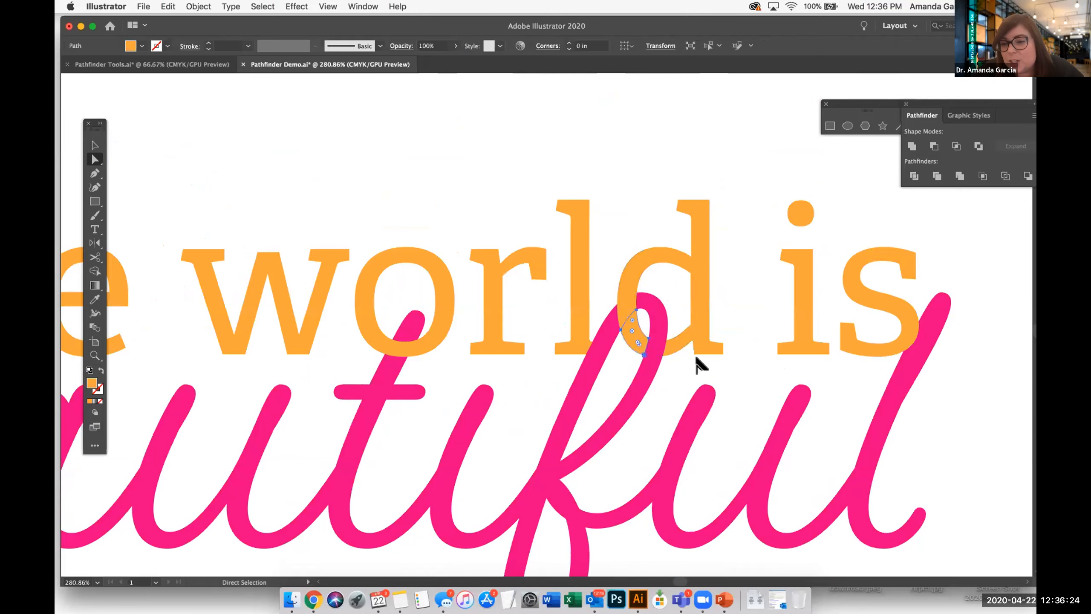
# Step: Compare the interlocked "d" and "f" overlap with the Original and the coloured-overlap copies above it
pyautogui.scroll(5, 649, 275)
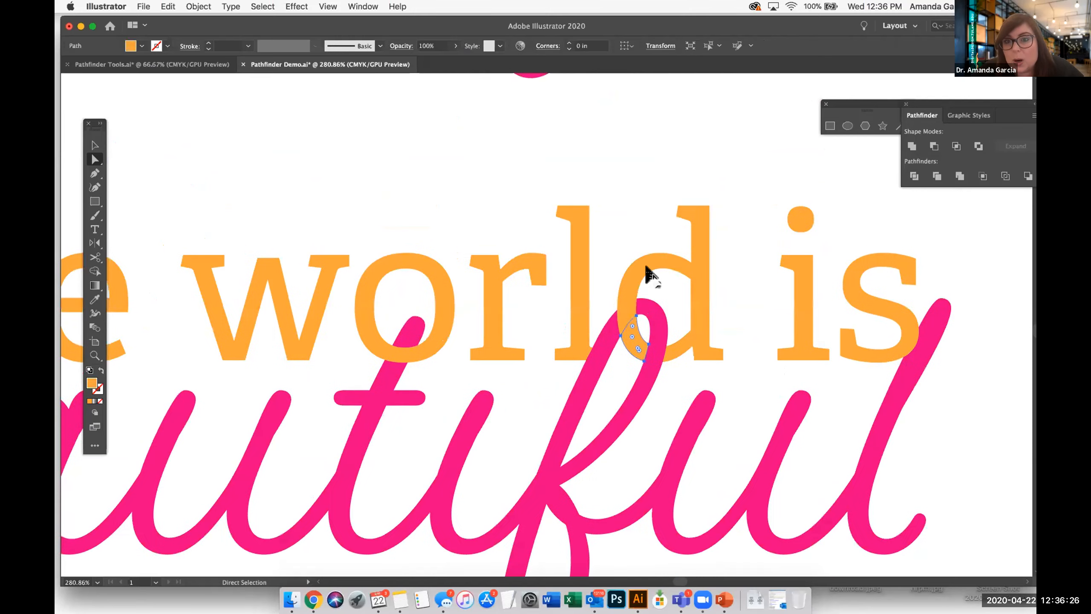
pyautogui.scroll(-8, 557, 211)
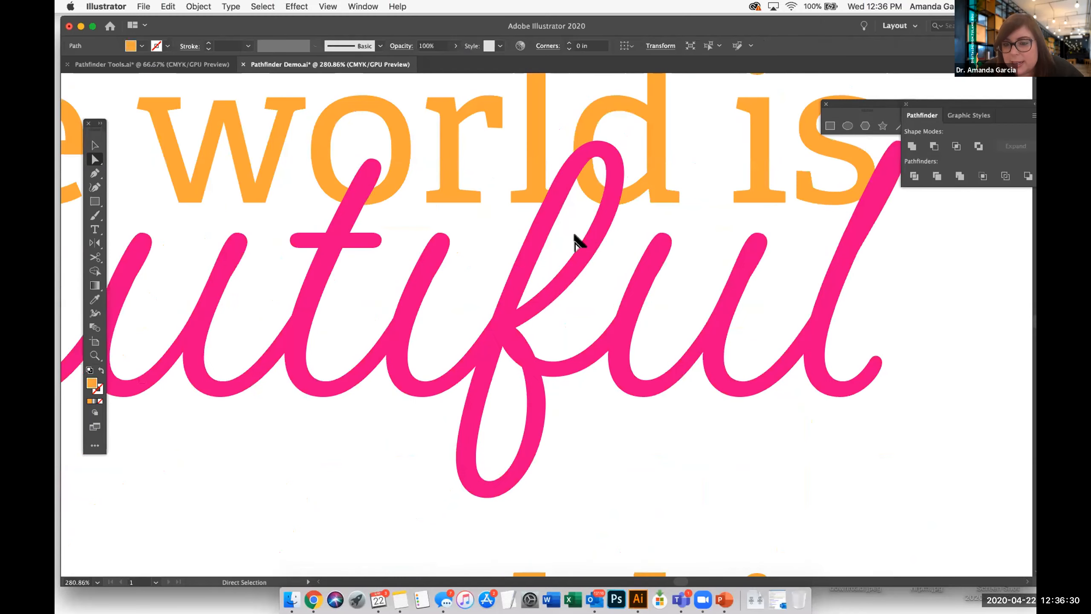
pyautogui.scroll(-1, 577, 242)
pyautogui.scroll(8, 578, 243)
pyautogui.scroll(-3, 578, 243)
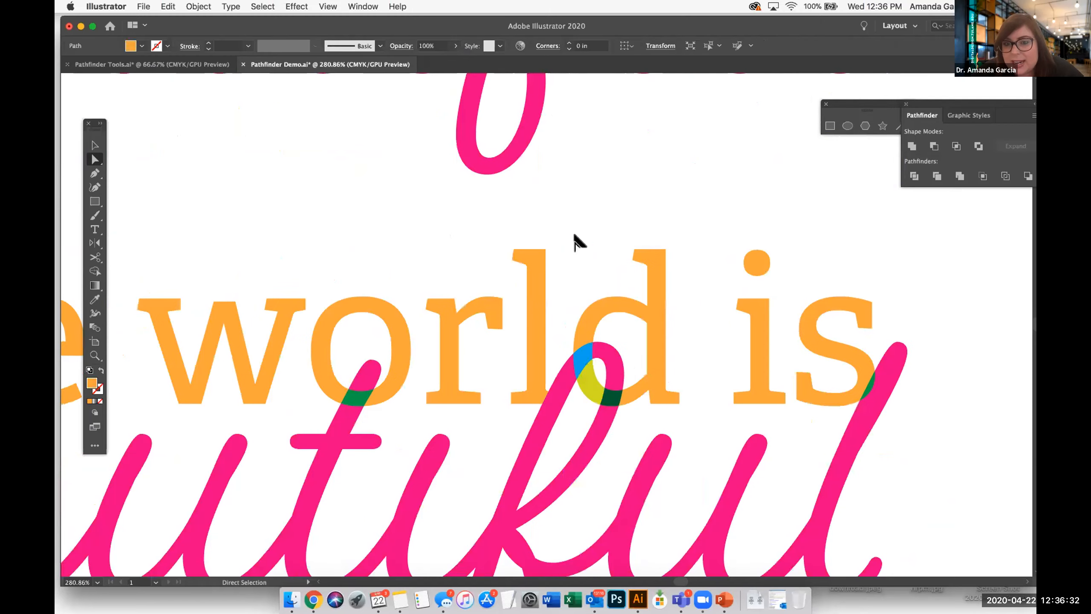
pyautogui.scroll(4, 588, 387)
pyautogui.scroll(-4, 585, 390)
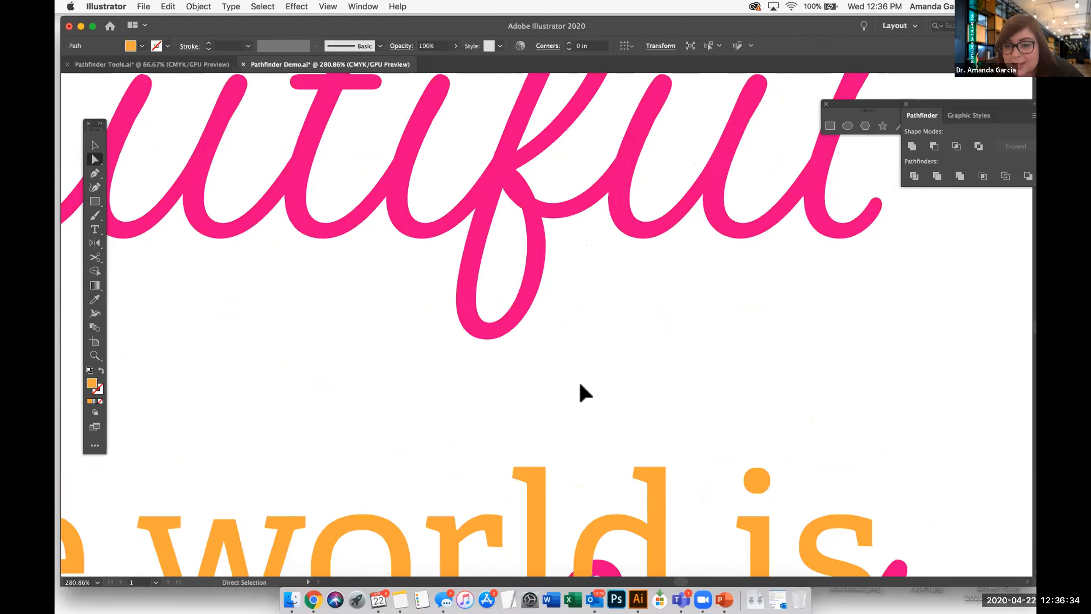
# Step: Recolour the upper overlap piece of "d" and "f" with the pink of "beautiful" using the Eyedropper, and deselect it
pyautogui.click(598, 391)
pyautogui.press('i')
pyautogui.click(610, 390)
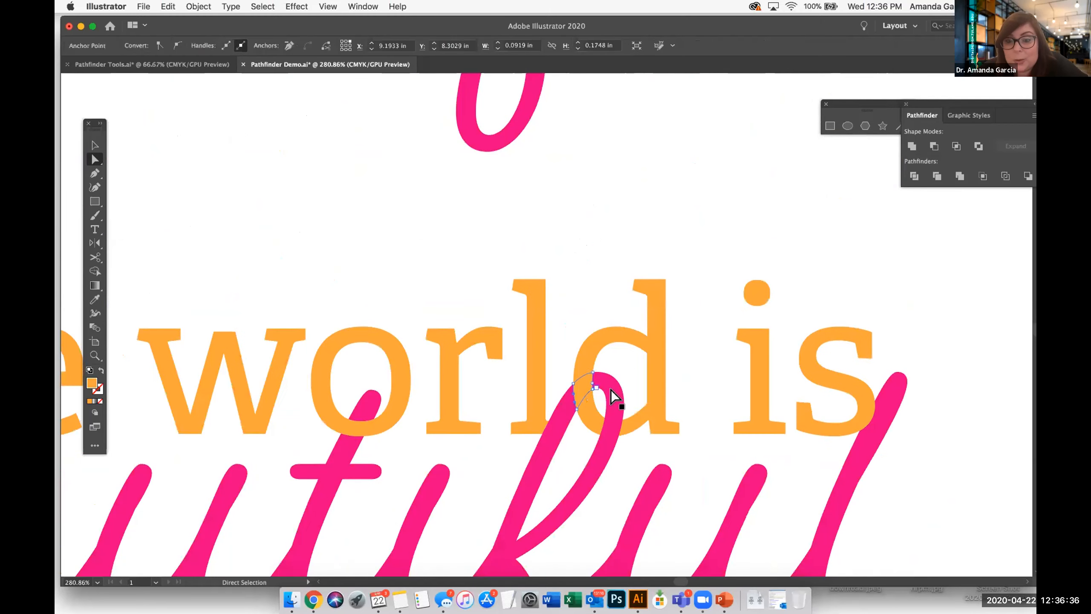
pyautogui.click(95, 160)
pyautogui.click(610, 372)
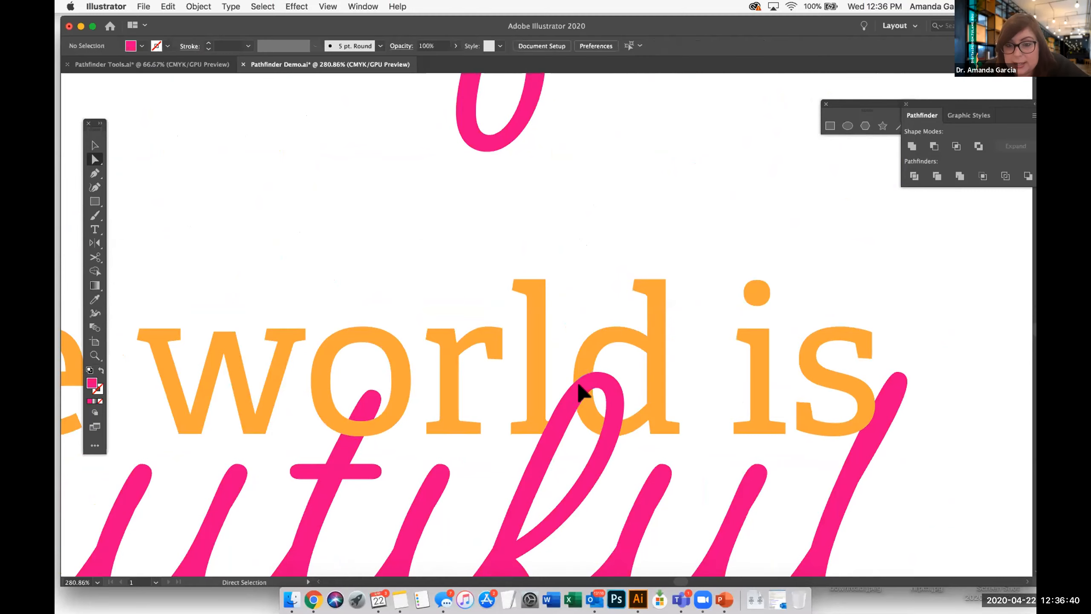
# Step: Recolour the upper overlap piece of "d" and "f" with the orange of "world" using the Eyedropper, and deselect it
pyautogui.click(592, 396)
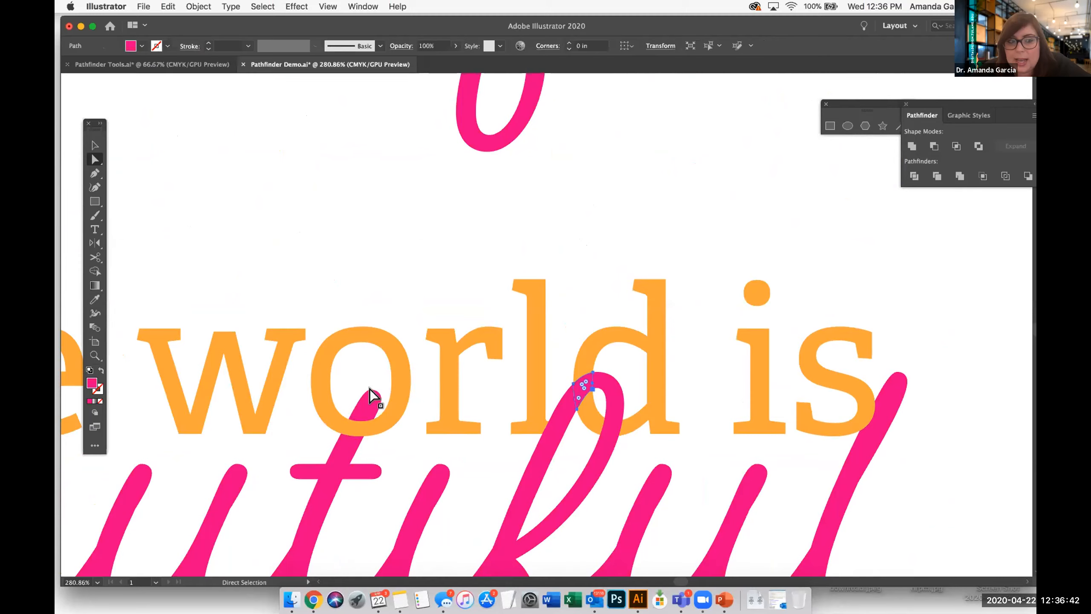
pyautogui.click(95, 300)
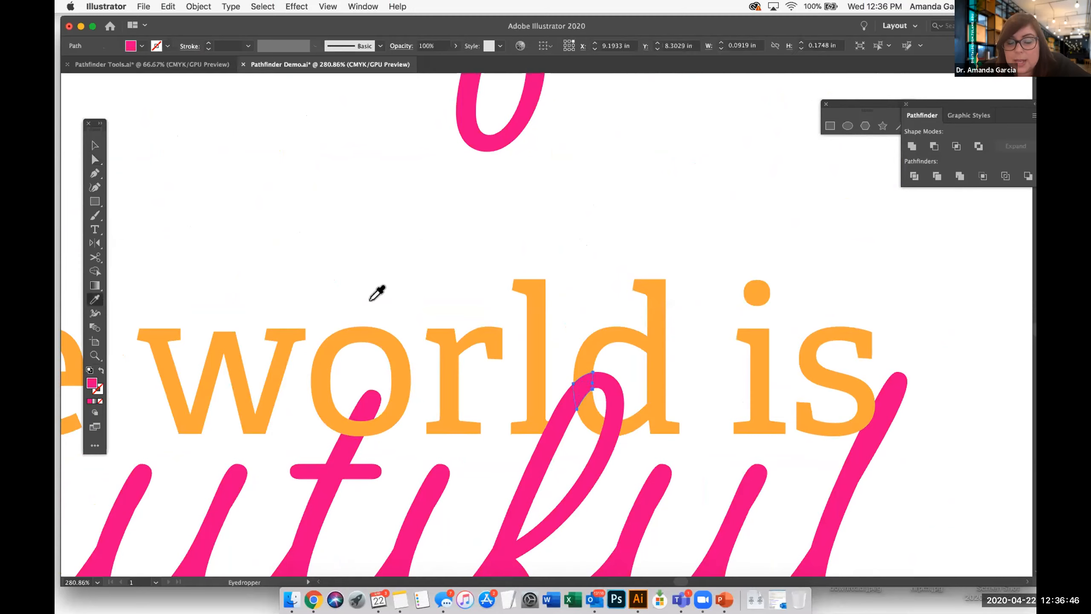
pyautogui.click(586, 344)
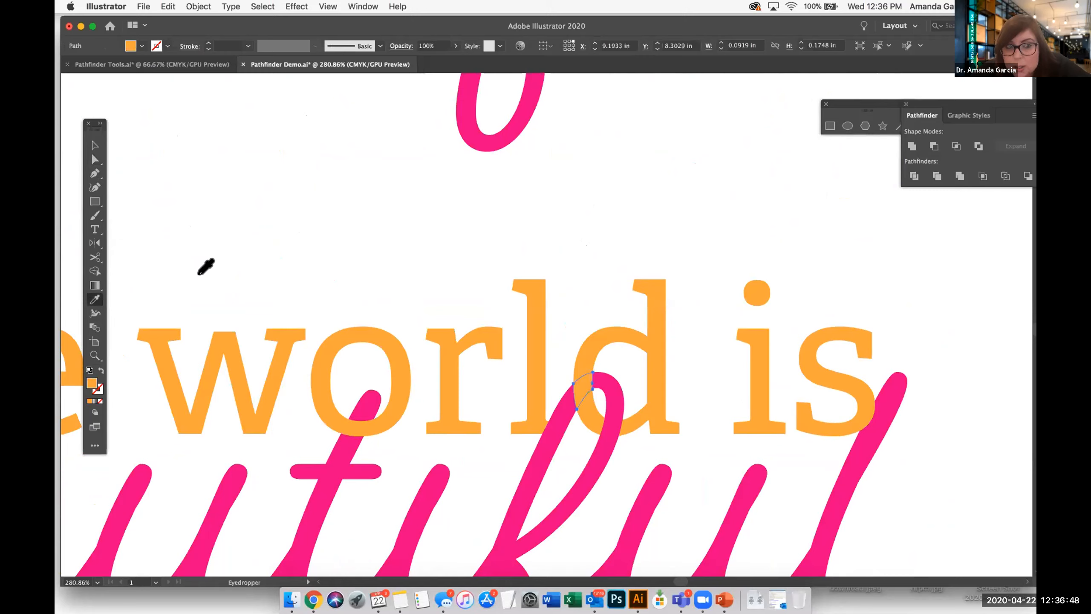
pyautogui.click(91, 149)
pyautogui.click(348, 202)
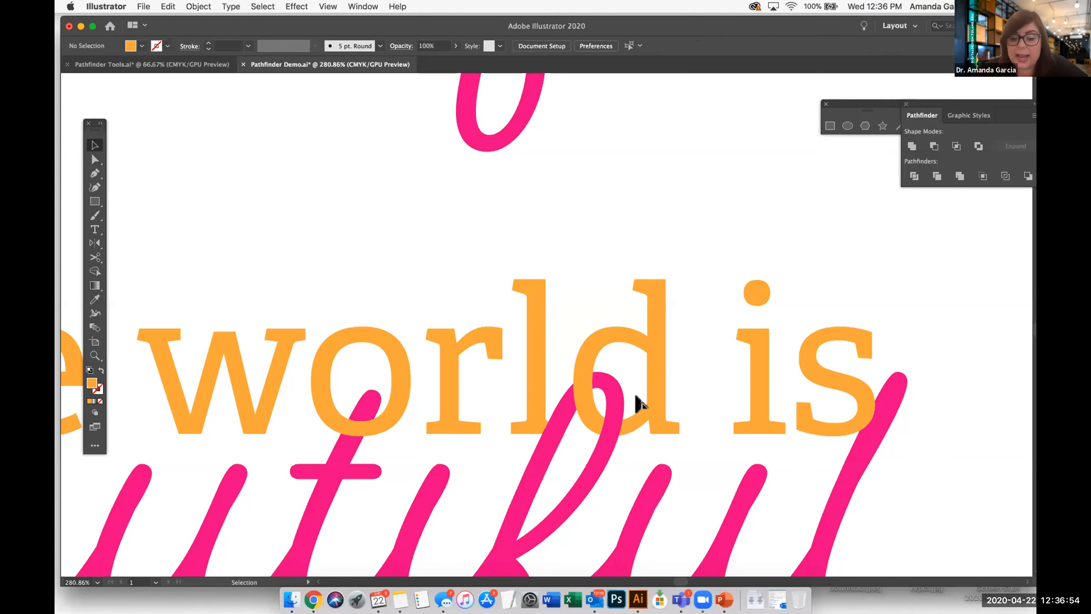
# Step: Examine the whole recoloured "the world is beautiful" lettering in the Final Composition copy below the Divided Shape copy
pyautogui.press('a')
pyautogui.press('super+minus')
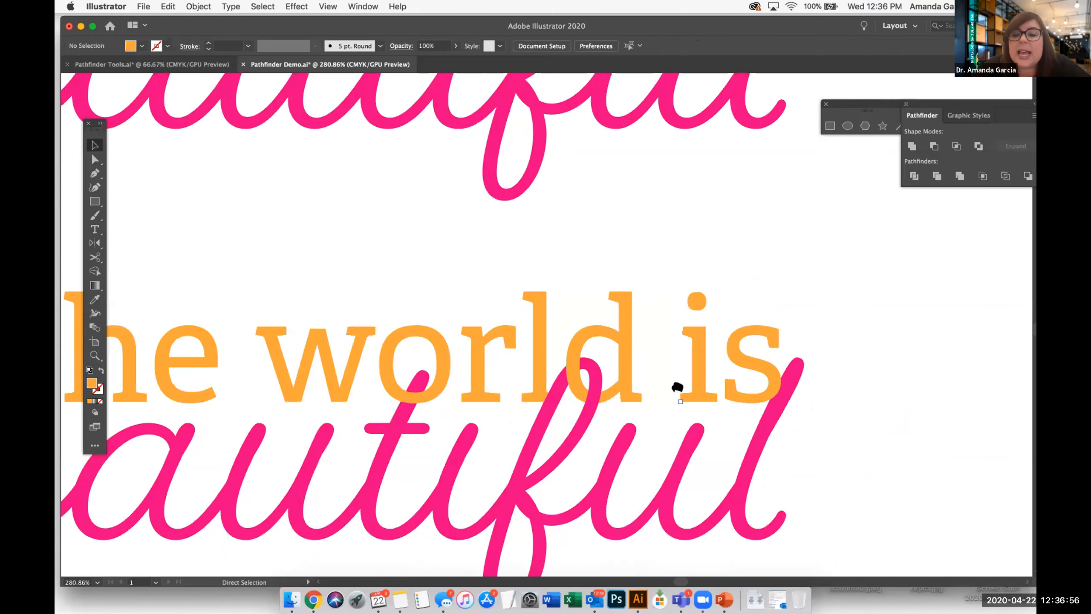
pyautogui.moveTo(854, 501); pyautogui.dragTo(879, 445)
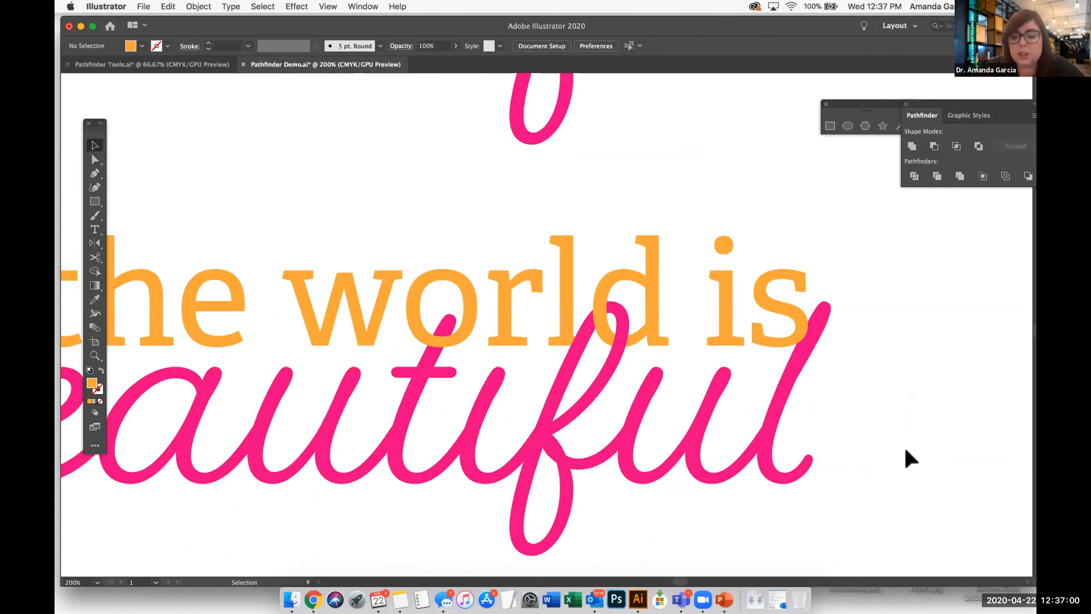
pyautogui.press('super+minus')
pyautogui.press('super+minus')
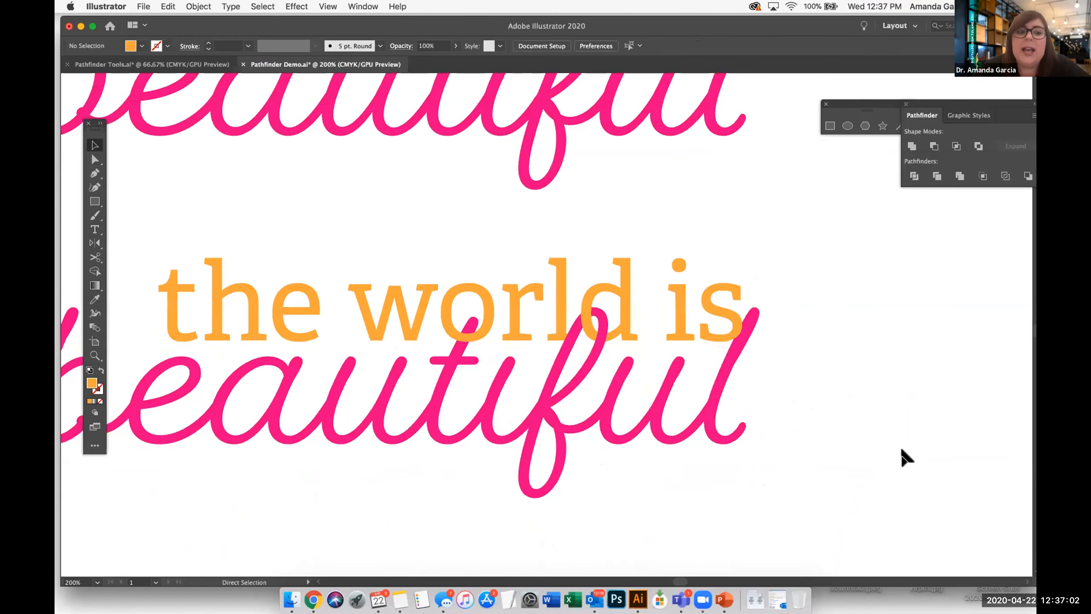
pyautogui.hscroll(-3, 898, 444)
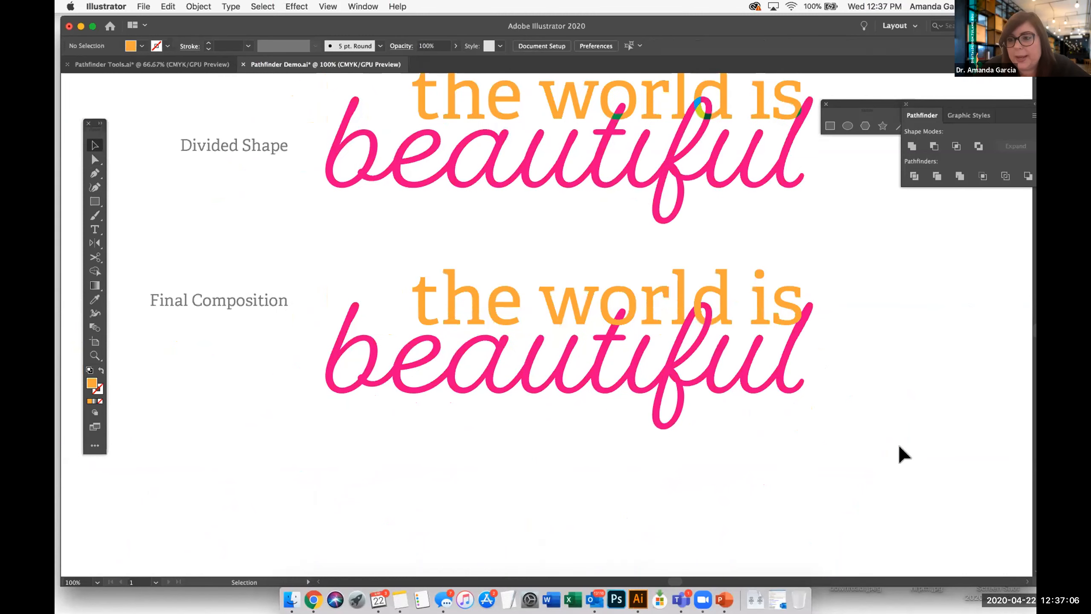
# Step: In the wrench exercise beside the lettering, move the dark "Final For Reference" wrench a short distance
pyautogui.hscroll(15, 898, 444)
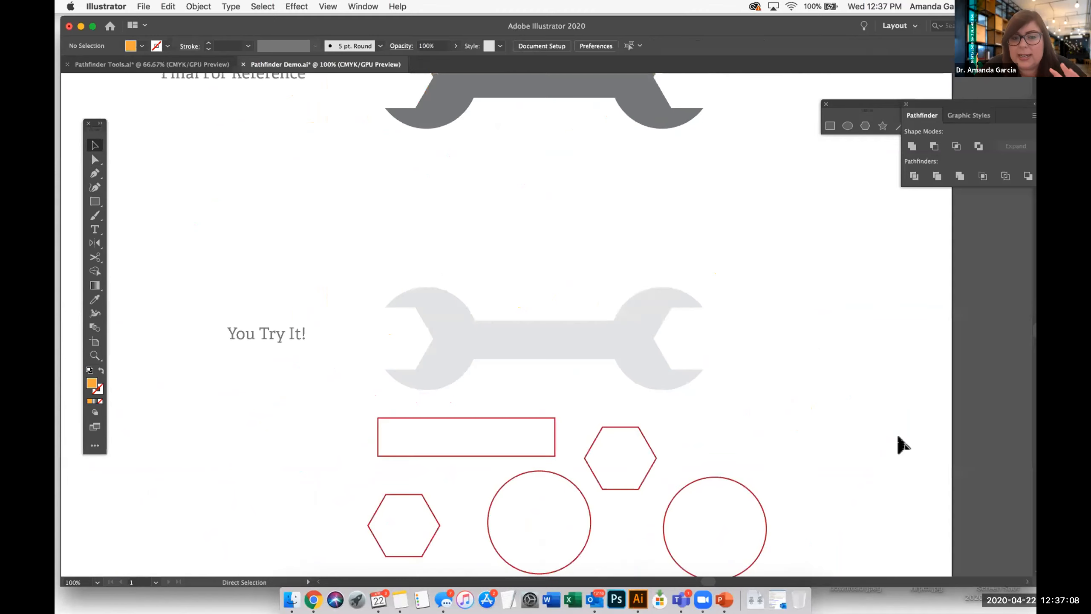
pyautogui.press('super+minus')
pyautogui.scroll(10, 902, 445)
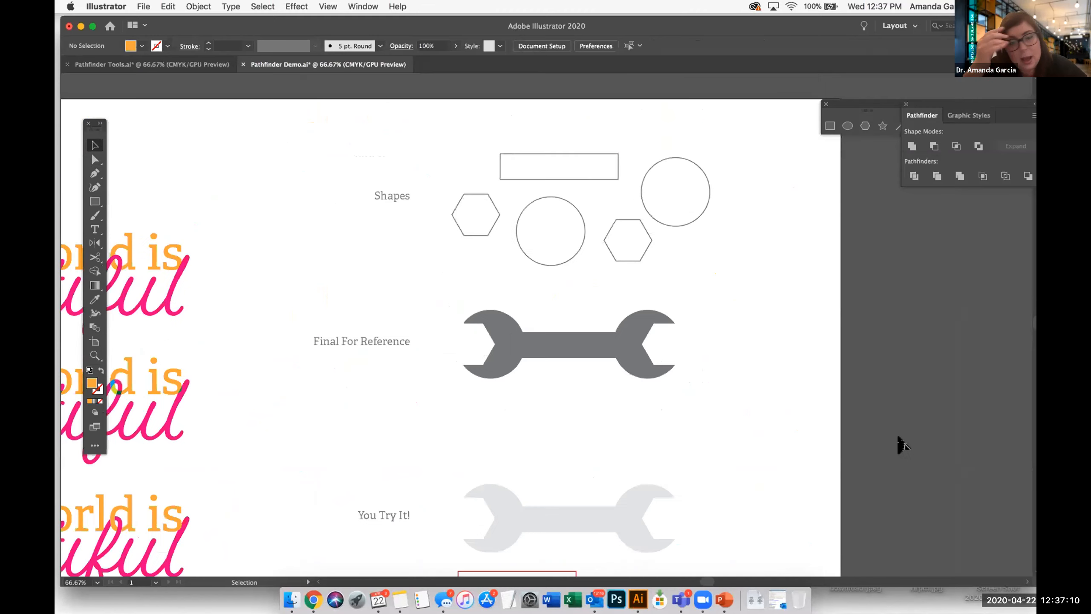
pyautogui.moveTo(521, 349)
pyautogui.mouseDown()
pyautogui.moveTo(578, 346)
pyautogui.moveTo(618, 319)
pyautogui.moveTo(538, 340)
pyautogui.moveTo(538, 355)
pyautogui.mouseUp()
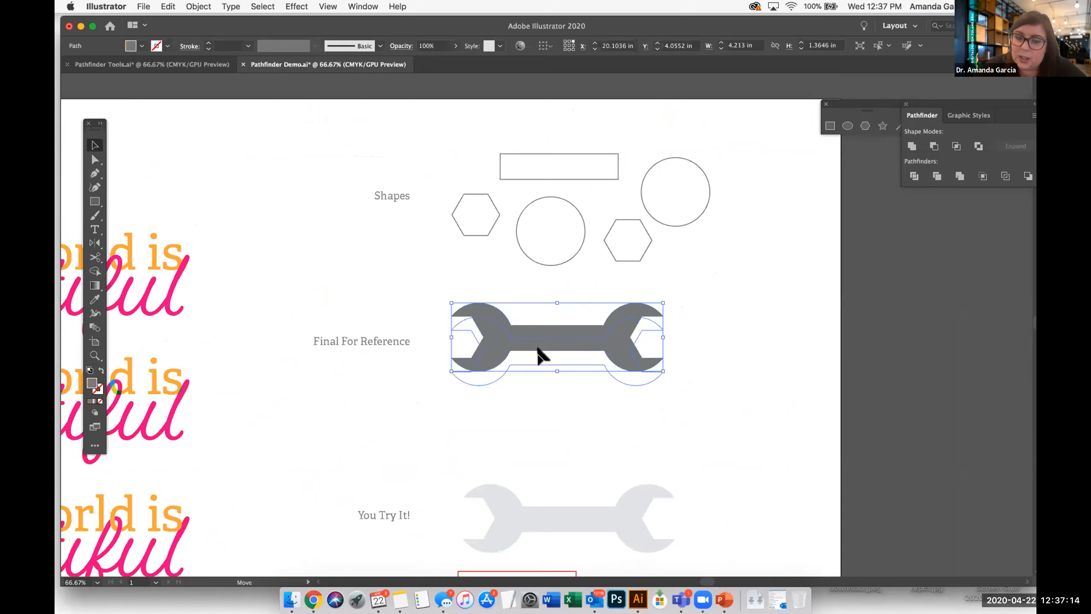
# Step: Deselect the reference wrench and move the Pathfinder panel next to it
pyautogui.click(762, 352)
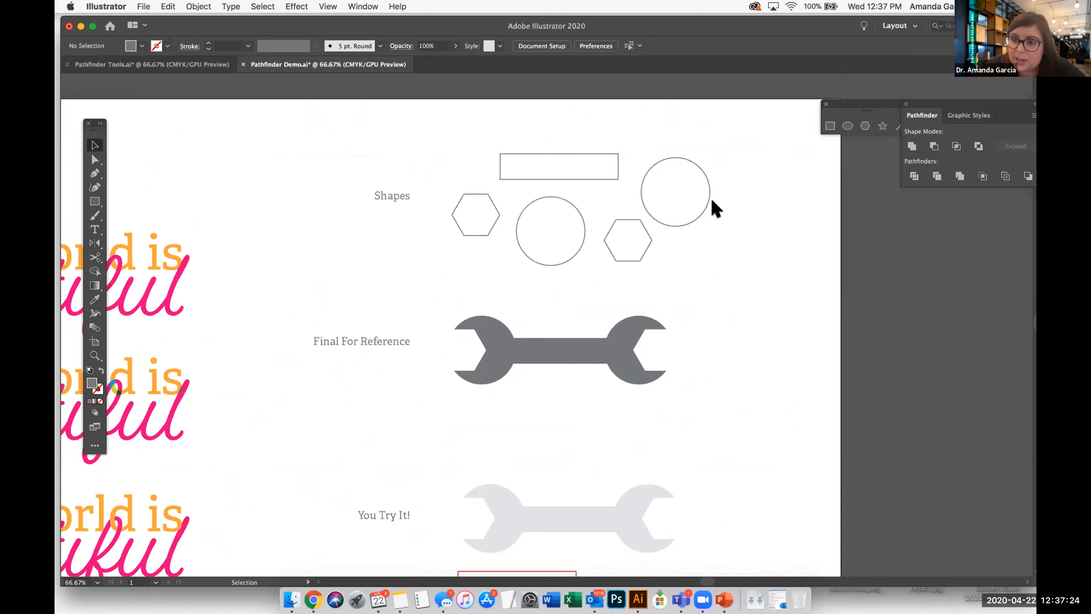
pyautogui.moveTo(916, 109); pyautogui.dragTo(714, 244)
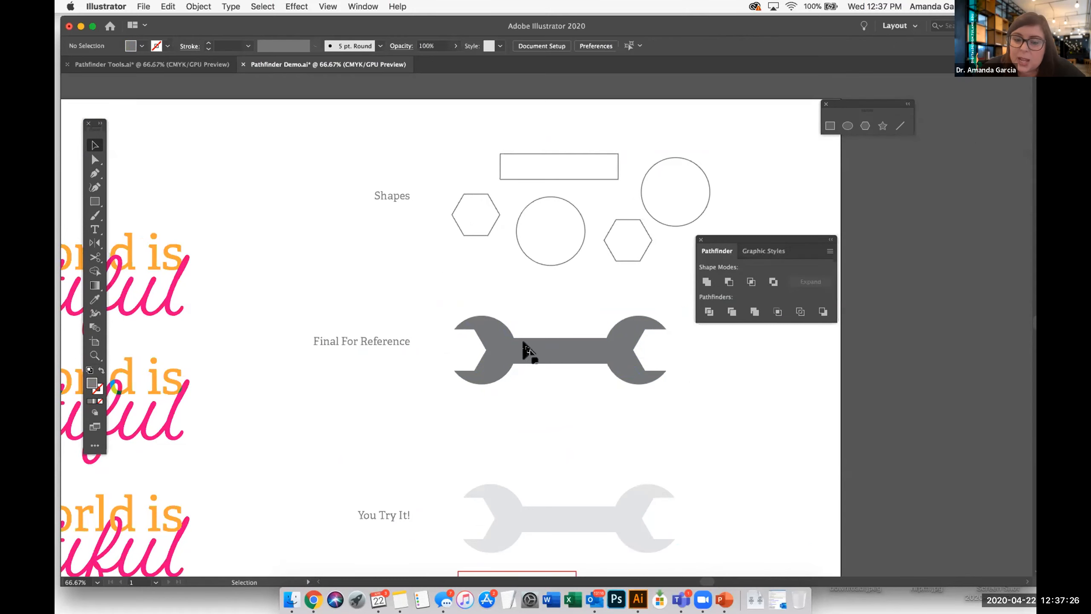
# Step: Place a red hexagon, the rectangle and a circle over the right head and handle of the You Try It! wrench
pyautogui.scroll(-3, 542, 459)
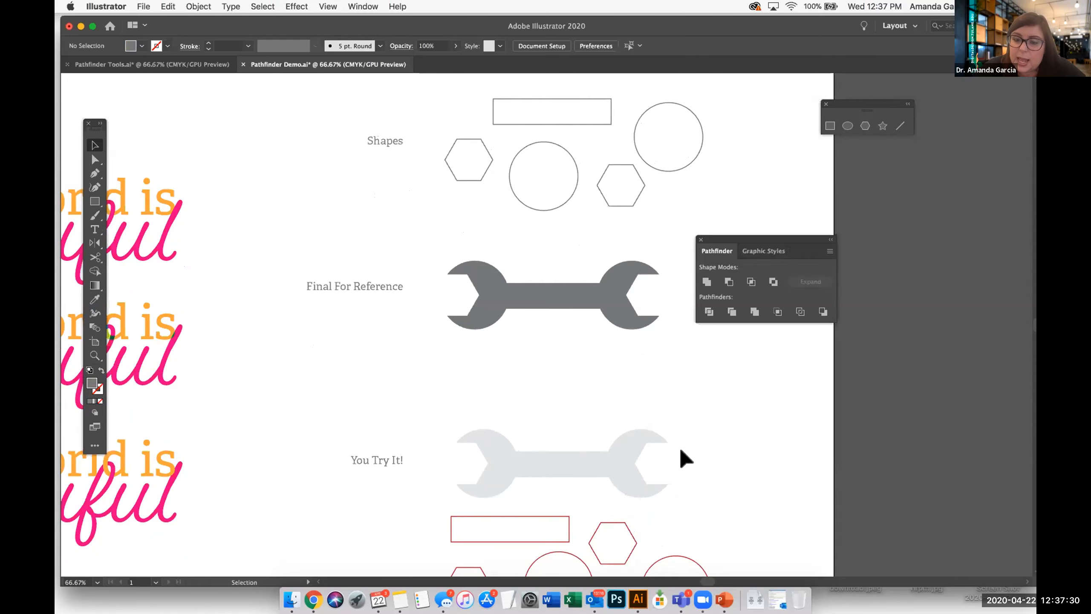
pyautogui.scroll(-5, 687, 453)
pyautogui.moveTo(701, 476); pyautogui.dragTo(664, 345)
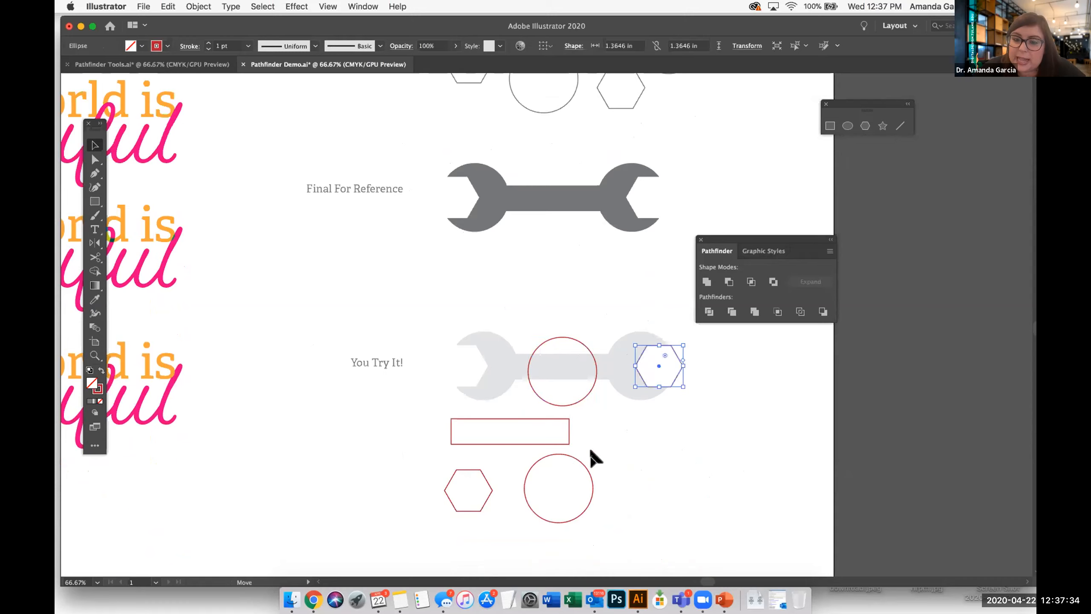
pyautogui.click(618, 435)
pyautogui.moveTo(496, 442); pyautogui.dragTo(554, 377)
pyautogui.click(564, 410)
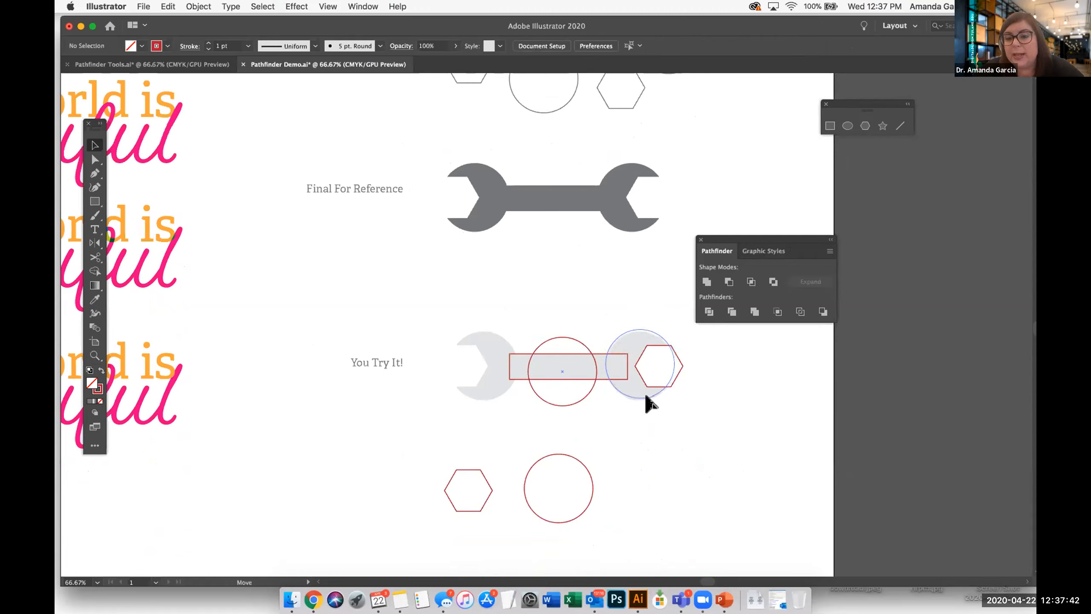
pyautogui.moveTo(645, 396); pyautogui.dragTo(645, 397)
# Step: Place the remaining red circle and hexagon over the left head of the You Try It! wrench
pyautogui.moveTo(588, 488); pyautogui.dragTo(512, 365)
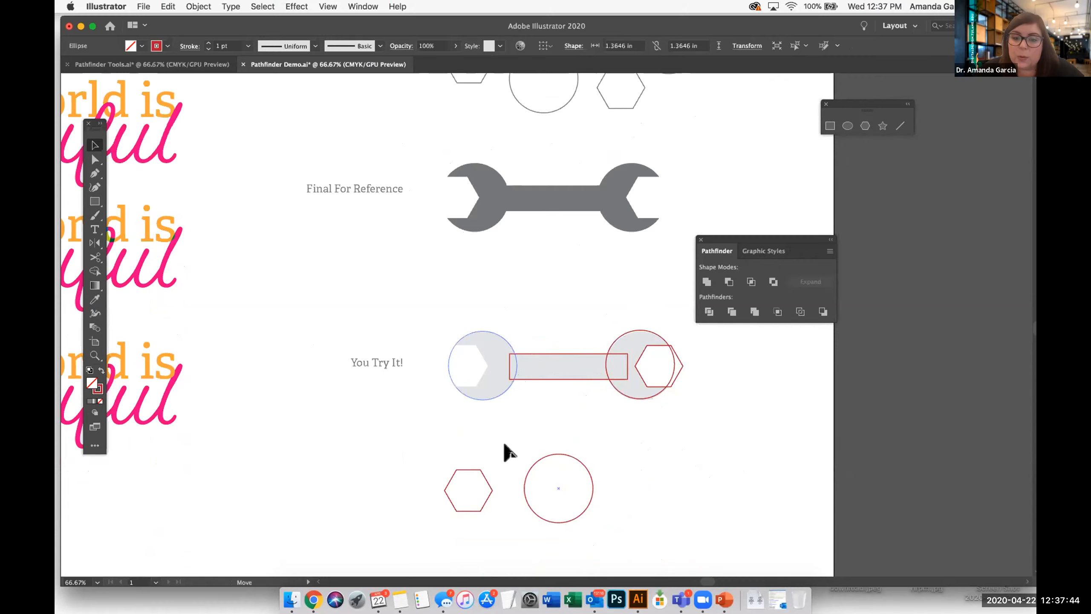
pyautogui.moveTo(485, 479); pyautogui.dragTo(489, 364)
pyautogui.click(492, 449)
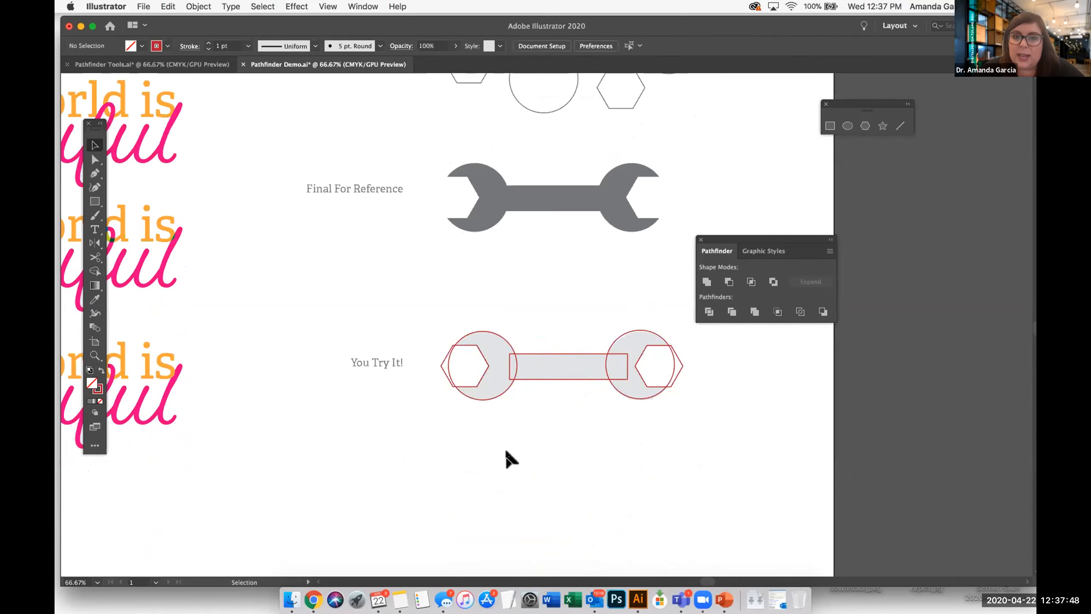
pyautogui.hscroll(-10, 505, 450)
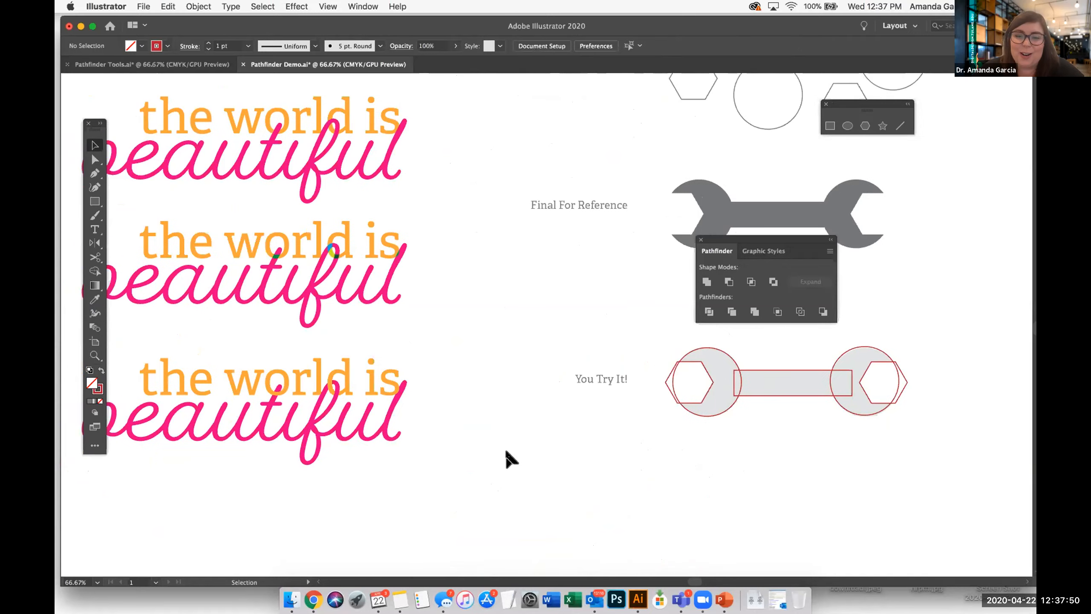
pyautogui.hscroll(-5, 506, 451)
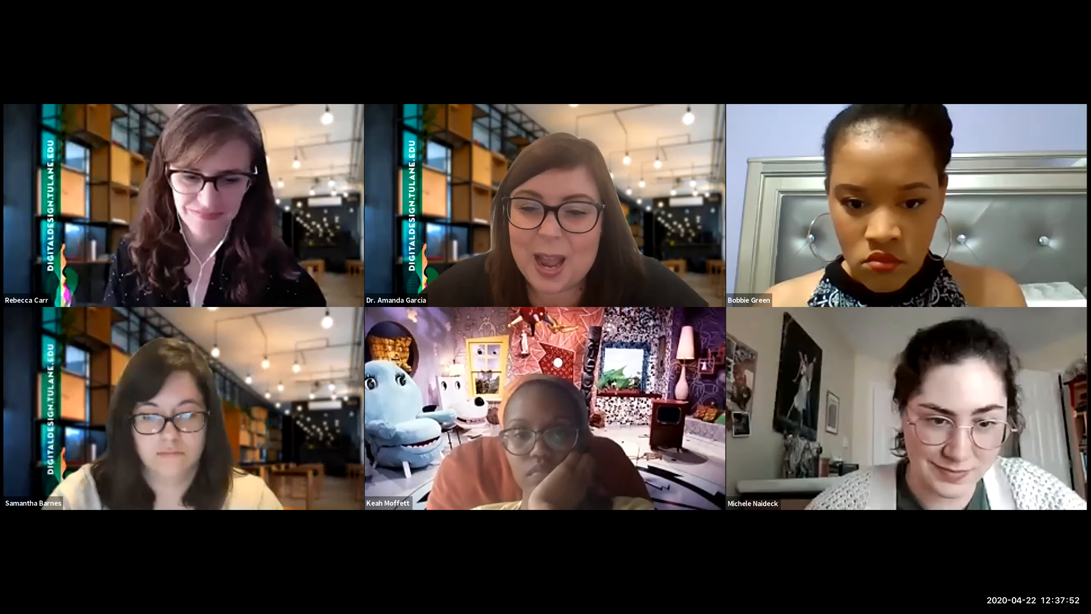
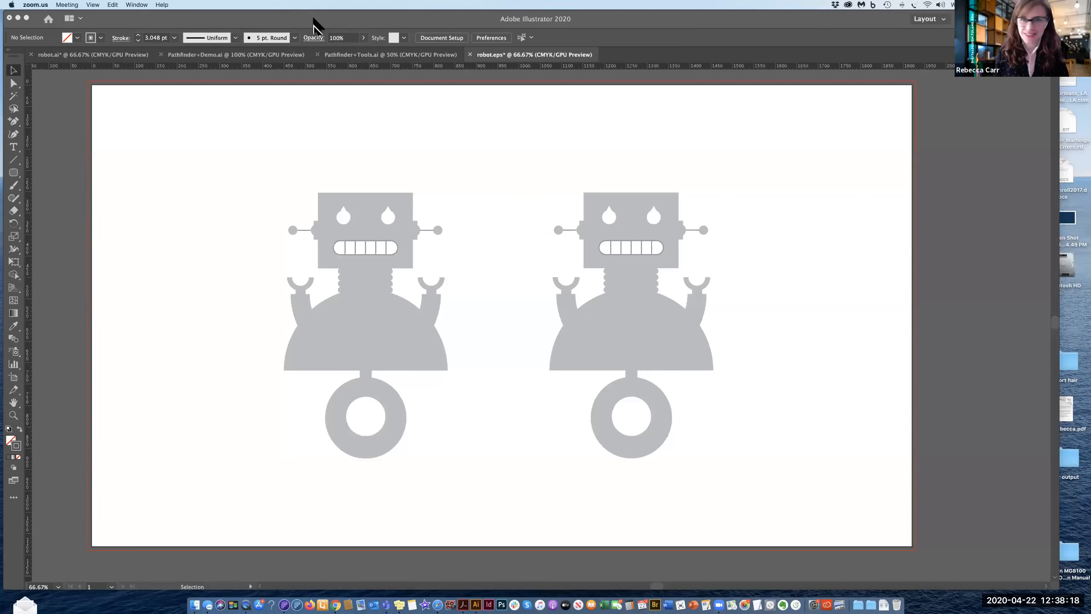
pyautogui.click(299, 27)
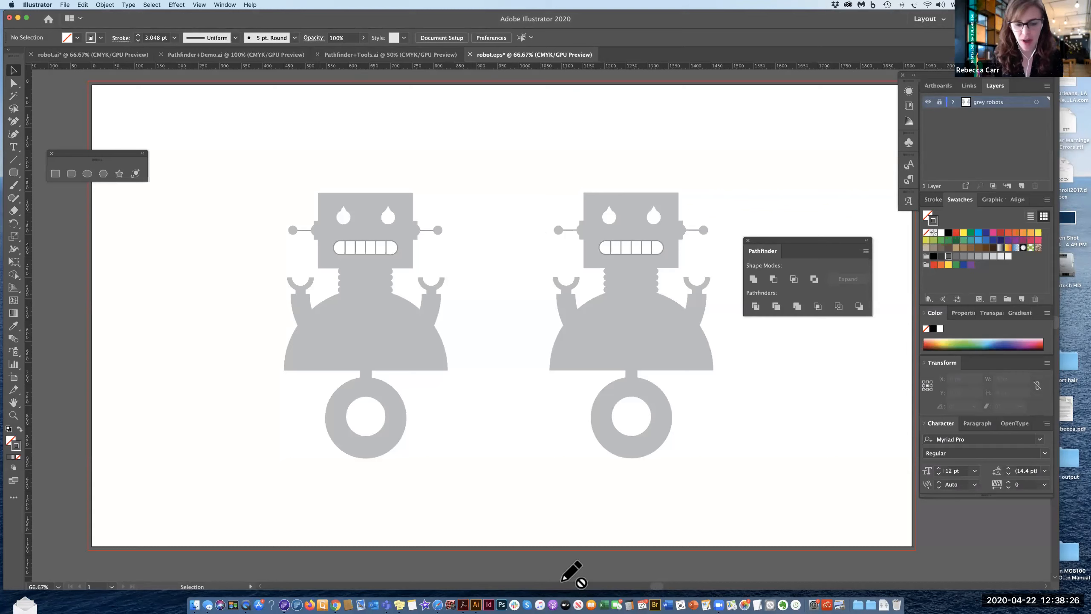
pyautogui.click(66, 5)
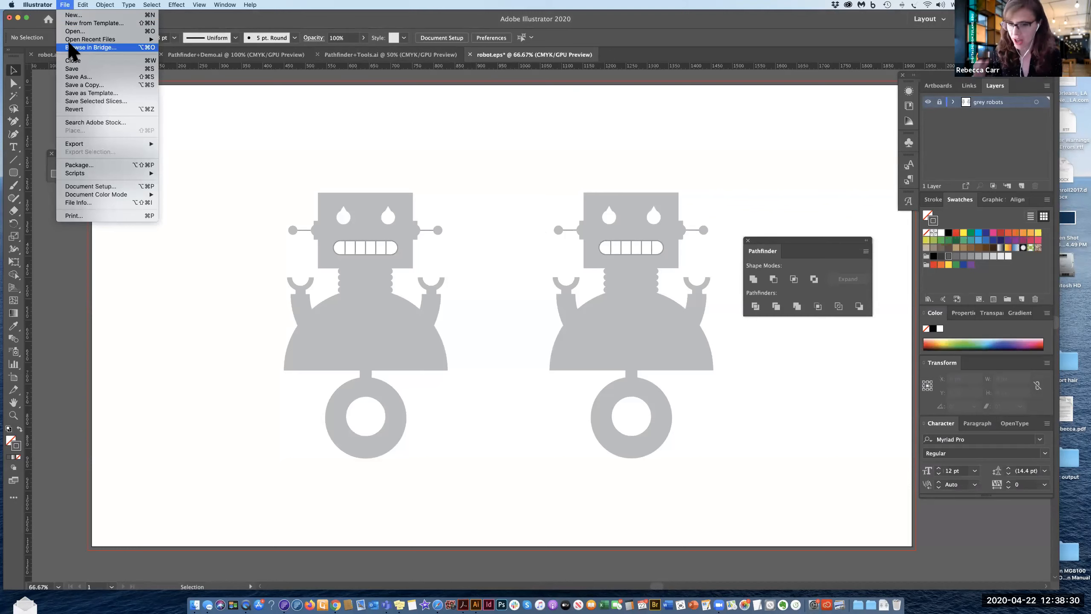
pyautogui.click(539, 123)
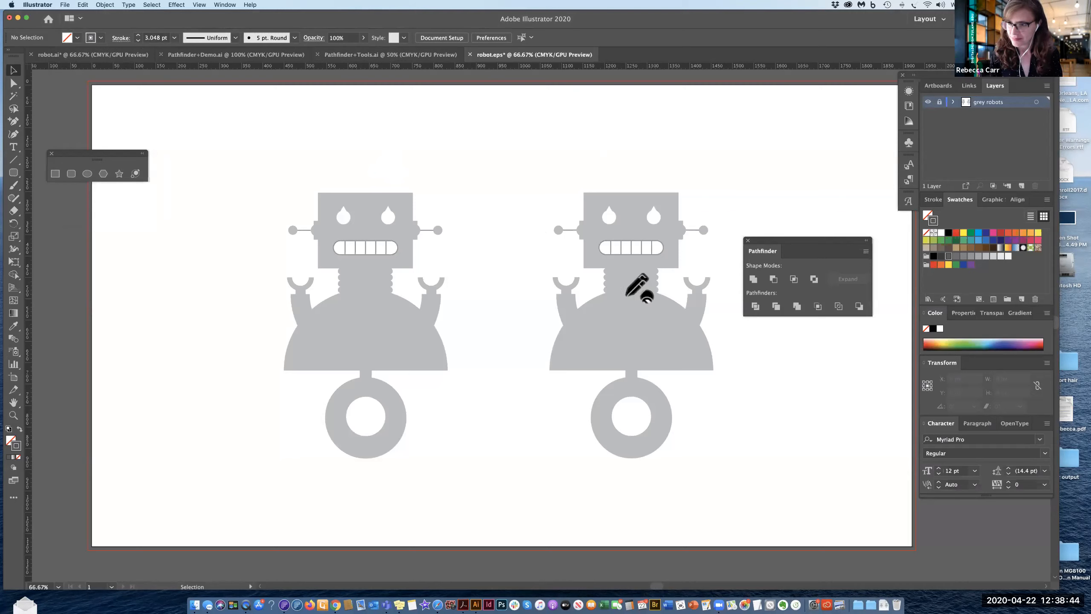
# Step: Move the panel group inward and create a new layer named "working layer" above the grey robots layer
pyautogui.moveTo(950, 79); pyautogui.dragTo(855, 80)
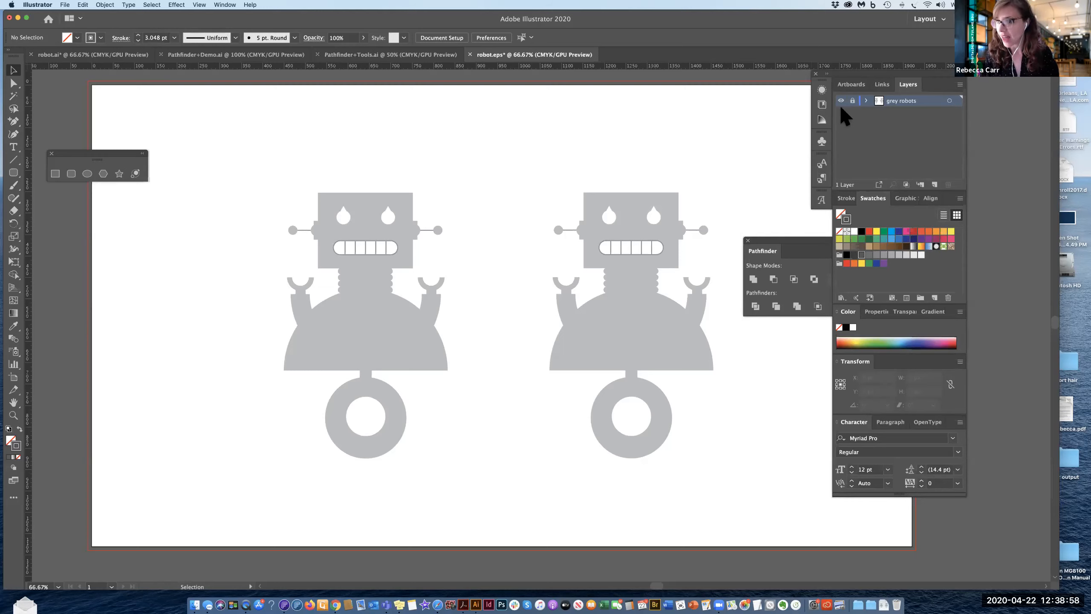
pyautogui.click(960, 85)
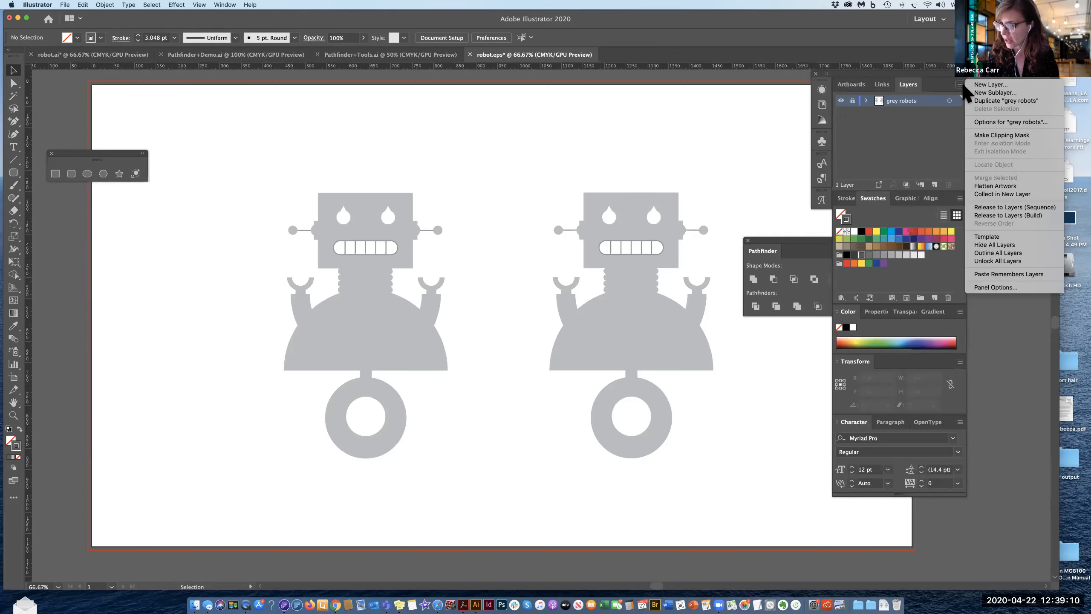
pyautogui.click(991, 84)
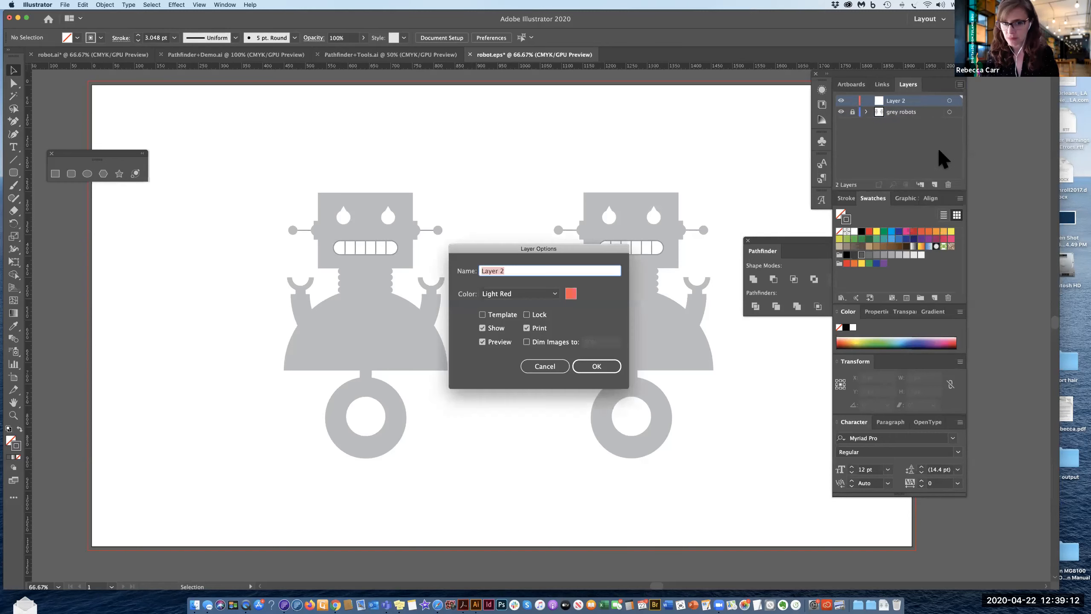
pyautogui.write('working layer')
pyautogui.click(609, 366)
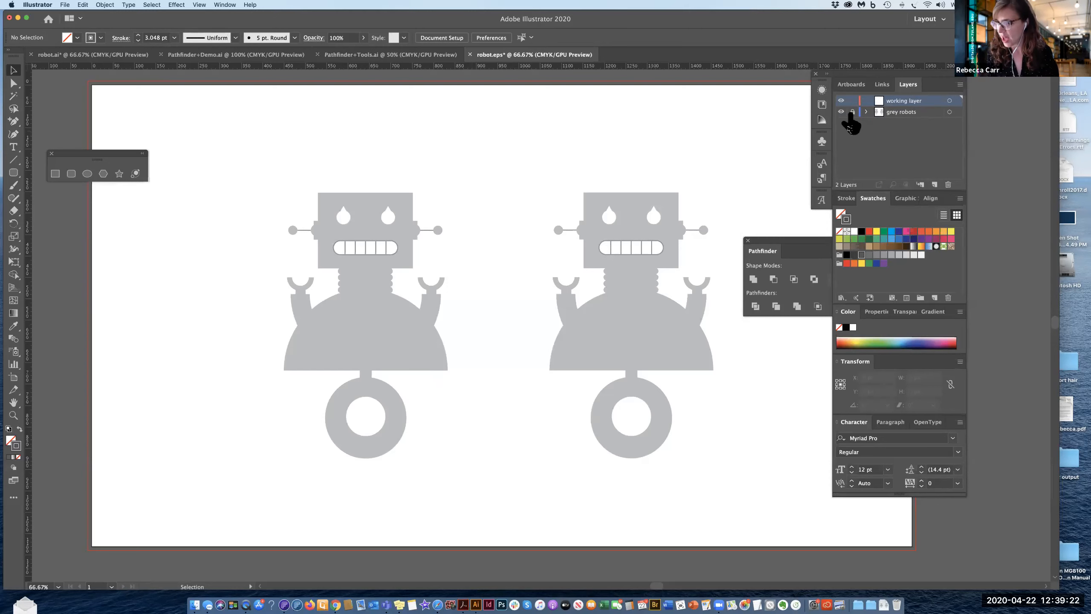
# Step: Frame the second robot's head at 200% and move the Pathfinder panel beside it
pyautogui.press('space')
pyautogui.moveTo(672, 300); pyautogui.dragTo(583, 307)
pyautogui.moveTo(678, 243); pyautogui.dragTo(660, 327)
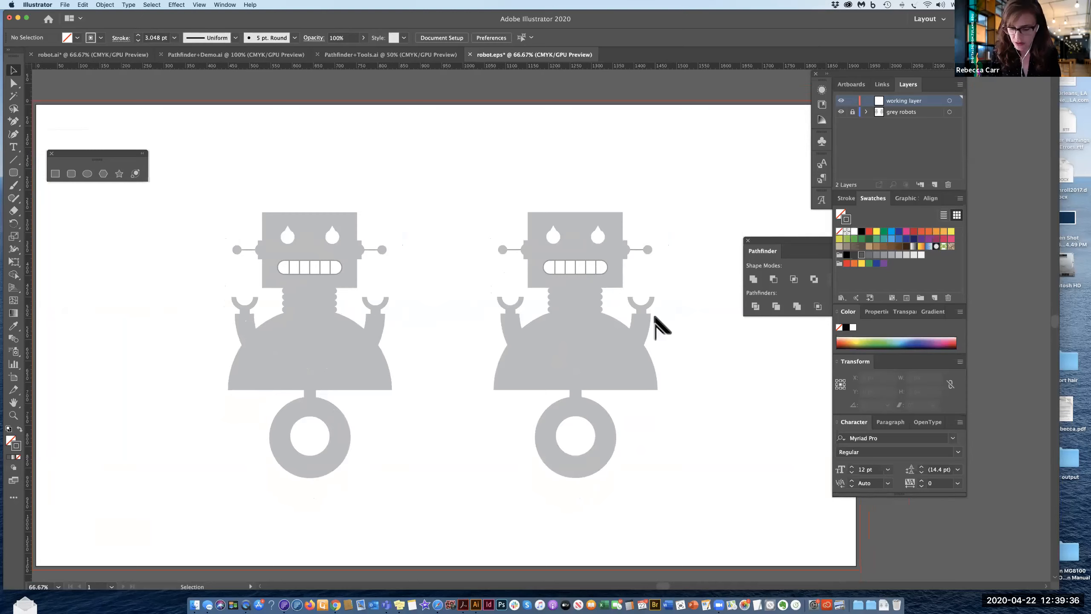
pyautogui.press('super+plus')
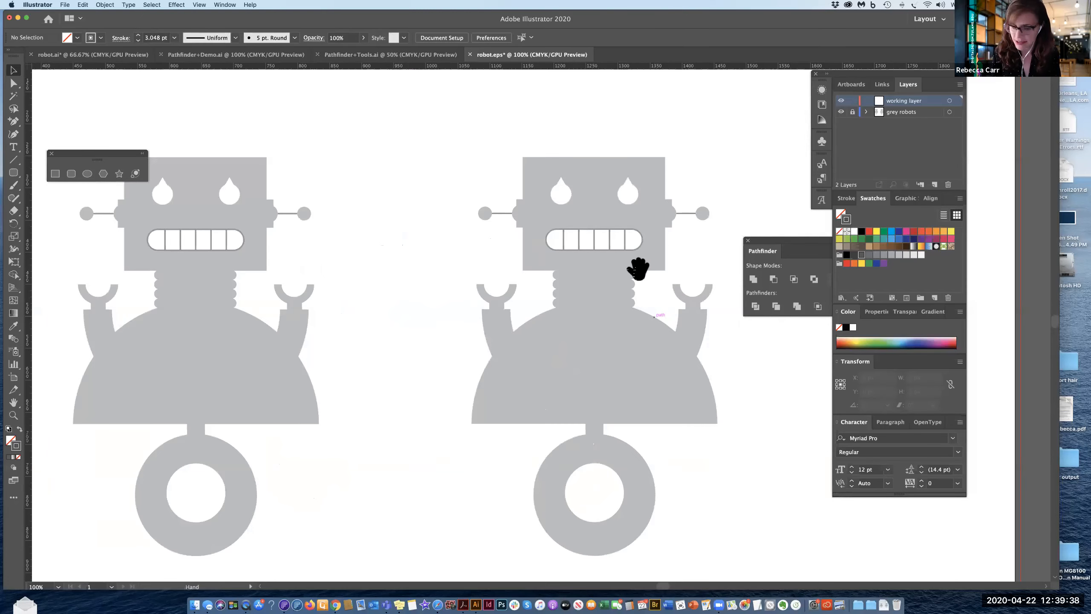
pyautogui.moveTo(605, 277); pyautogui.dragTo(554, 287)
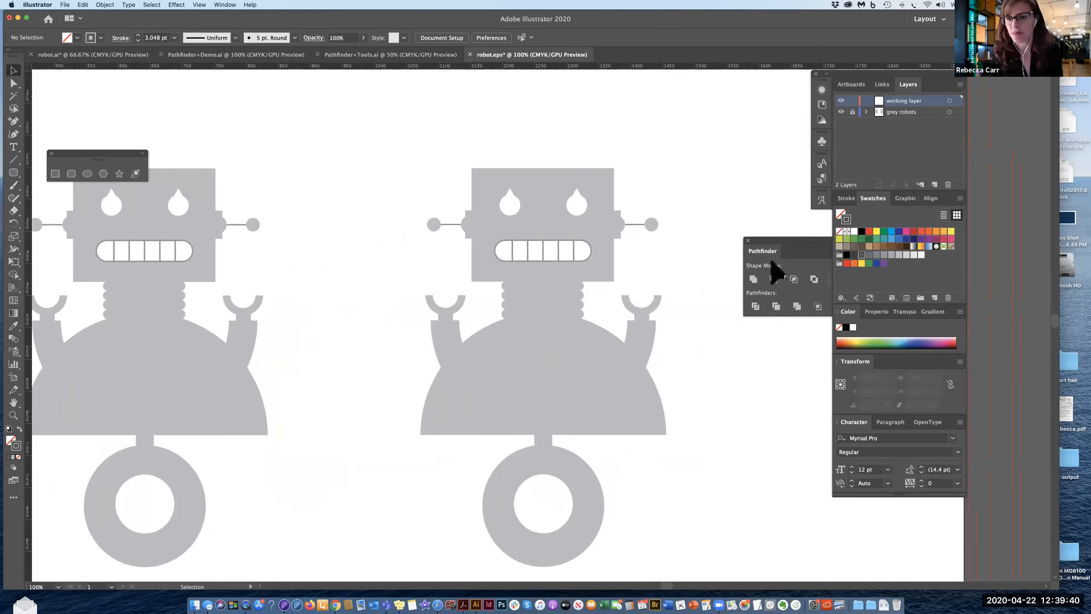
pyautogui.moveTo(788, 238); pyautogui.dragTo(802, 203)
pyautogui.press('space')
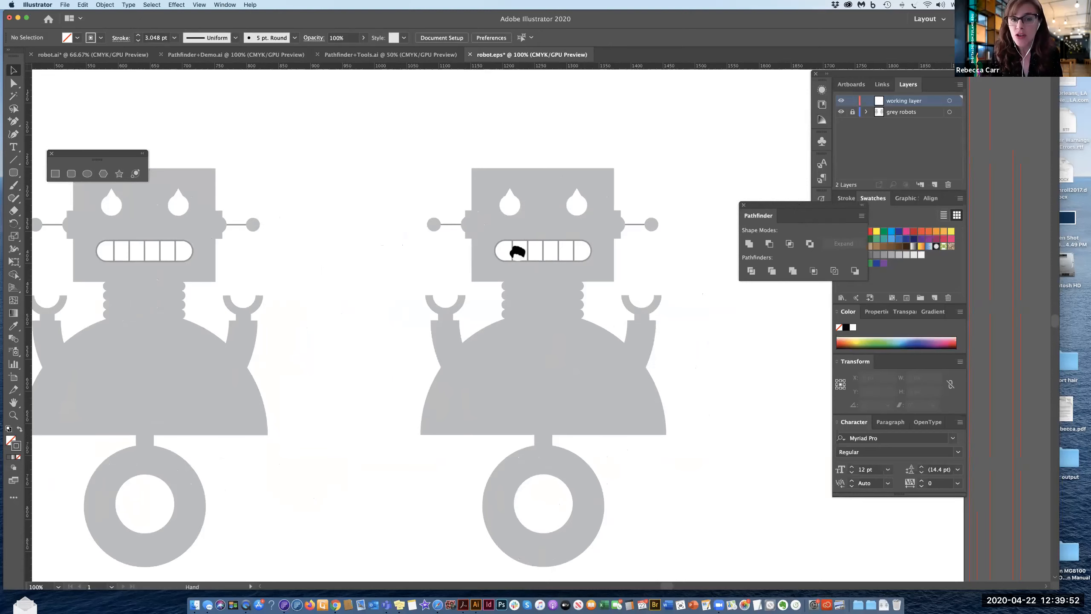
pyautogui.moveTo(517, 252); pyautogui.dragTo(499, 274)
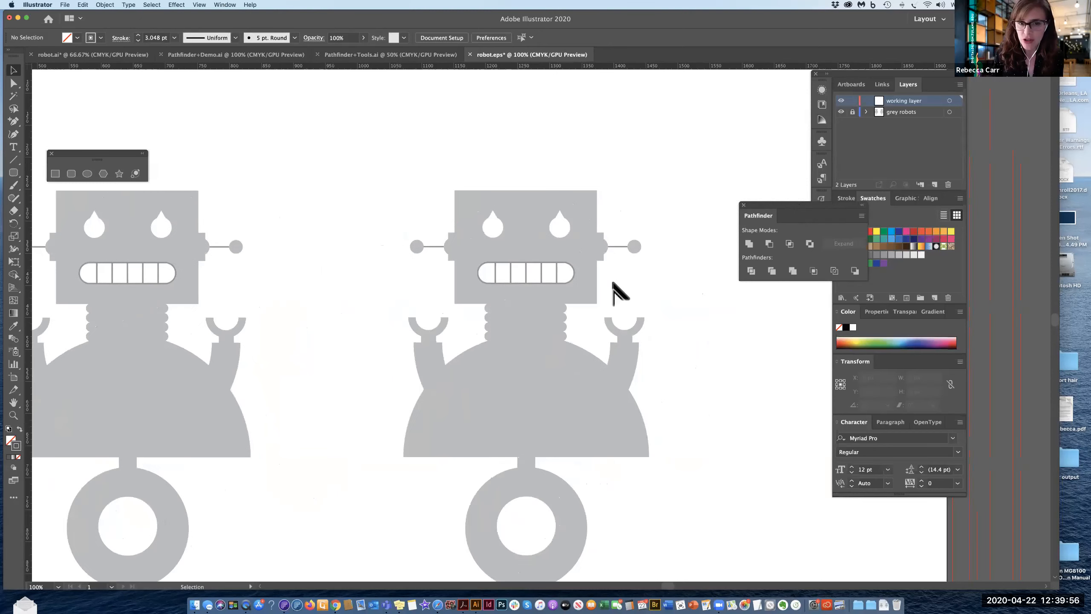
pyautogui.press('super+equal')
pyautogui.press('super+equal')
pyautogui.press('space')
pyautogui.moveTo(553, 200); pyautogui.dragTo(545, 252)
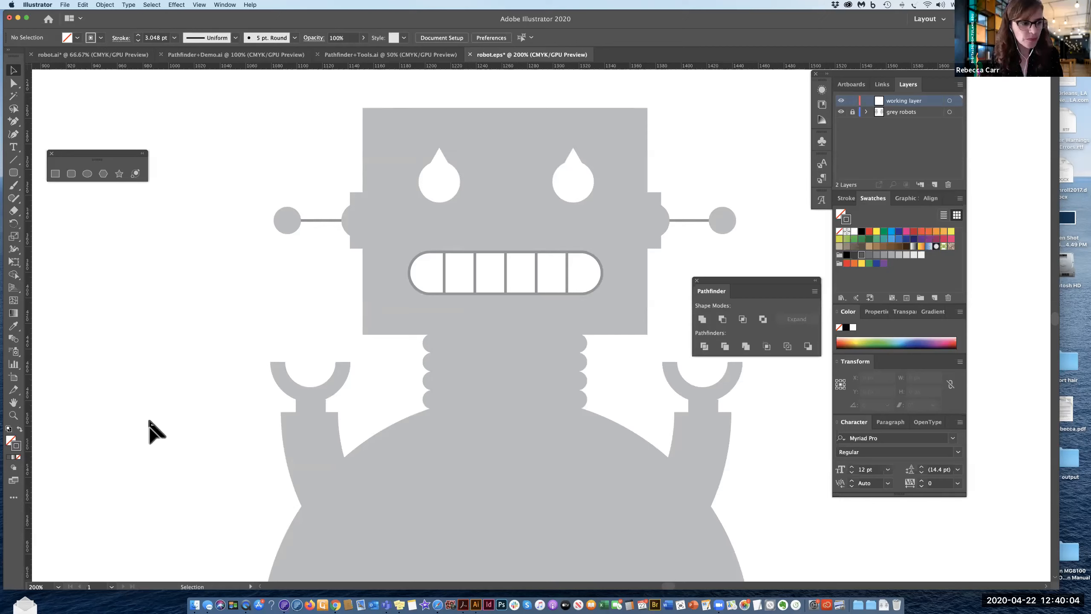
# Step: Swap the fill and stroke colours so the stroke is none, and set the fill to the yellow swatch
pyautogui.click(10, 446)
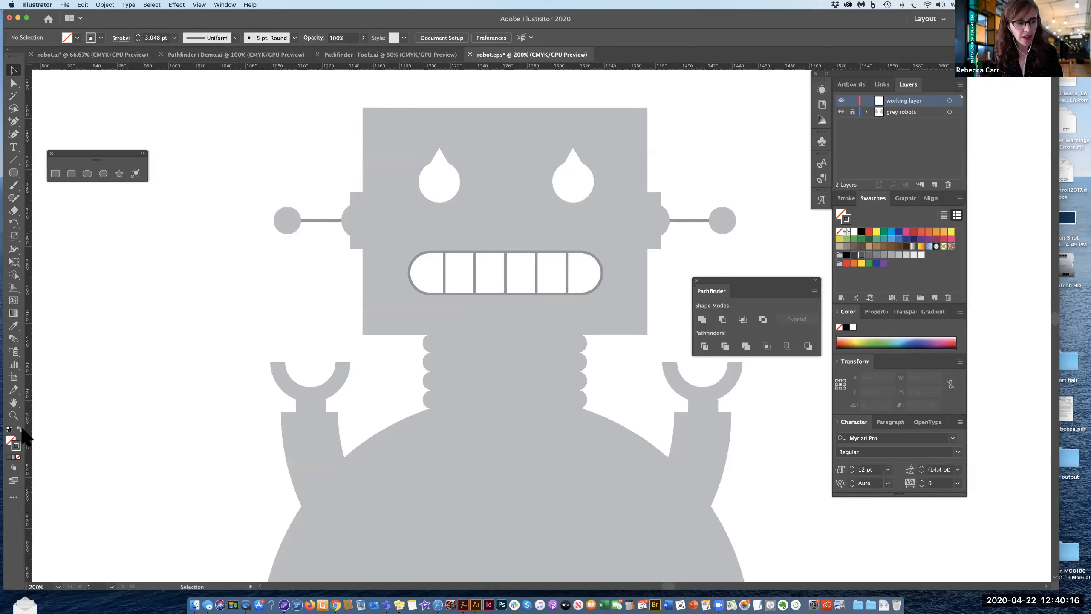
pyautogui.click(13, 442)
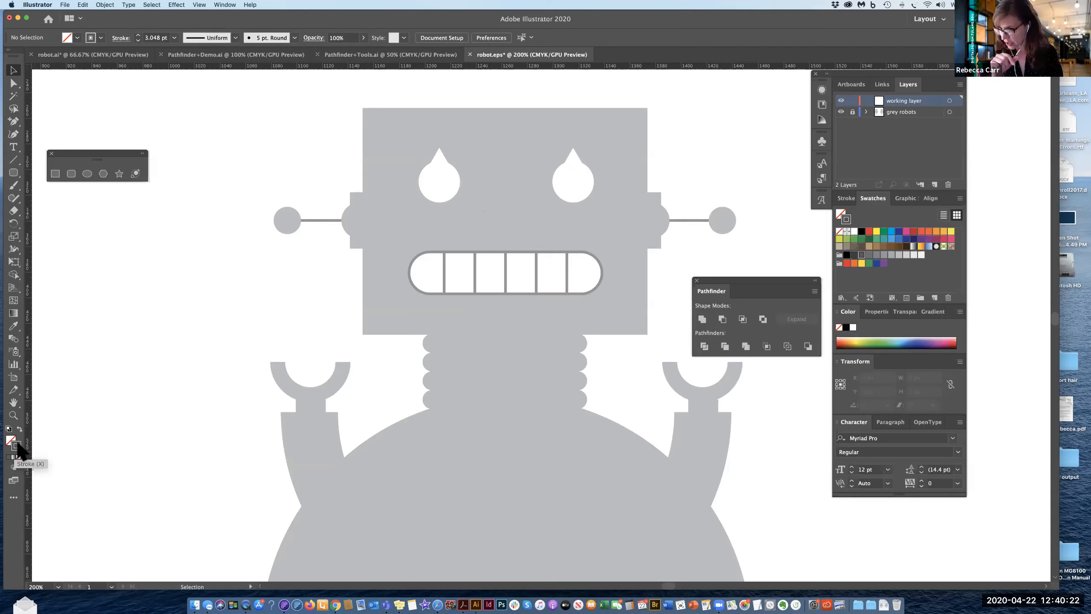
pyautogui.click(7, 439)
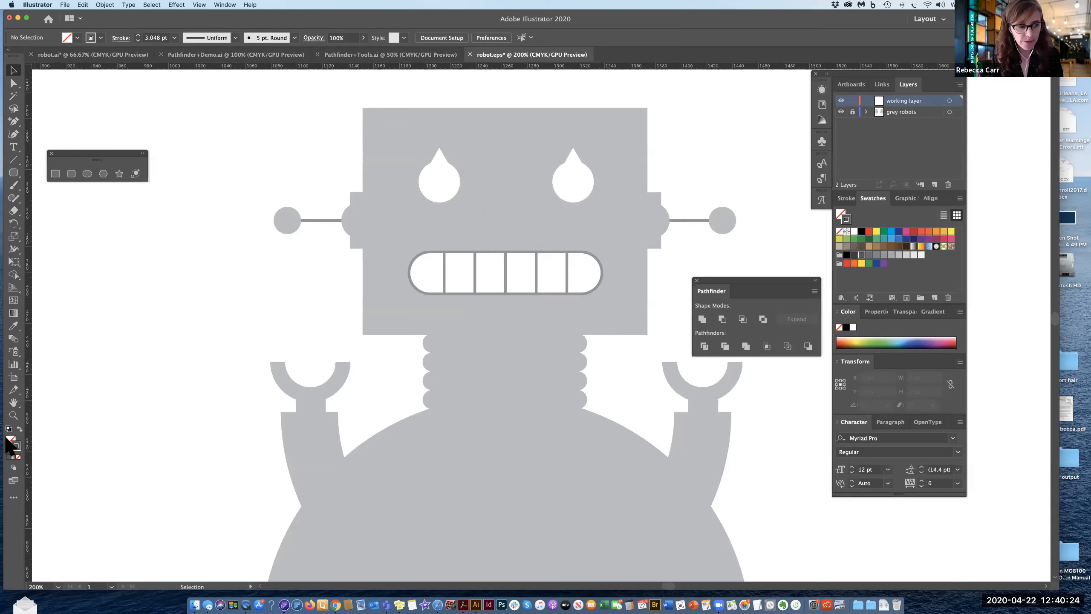
pyautogui.click(8, 440)
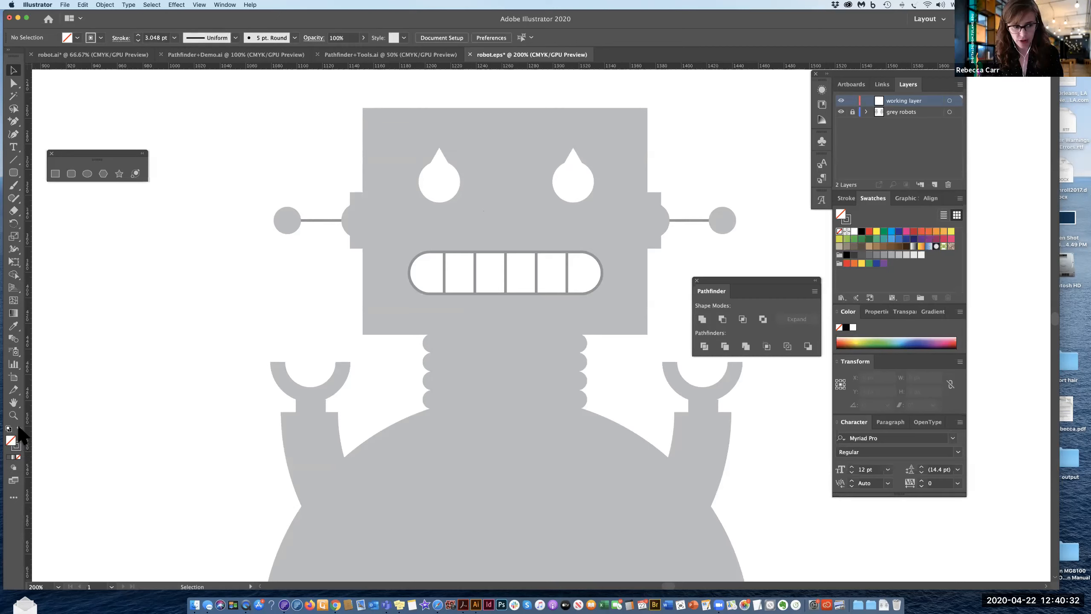
pyautogui.click(19, 428)
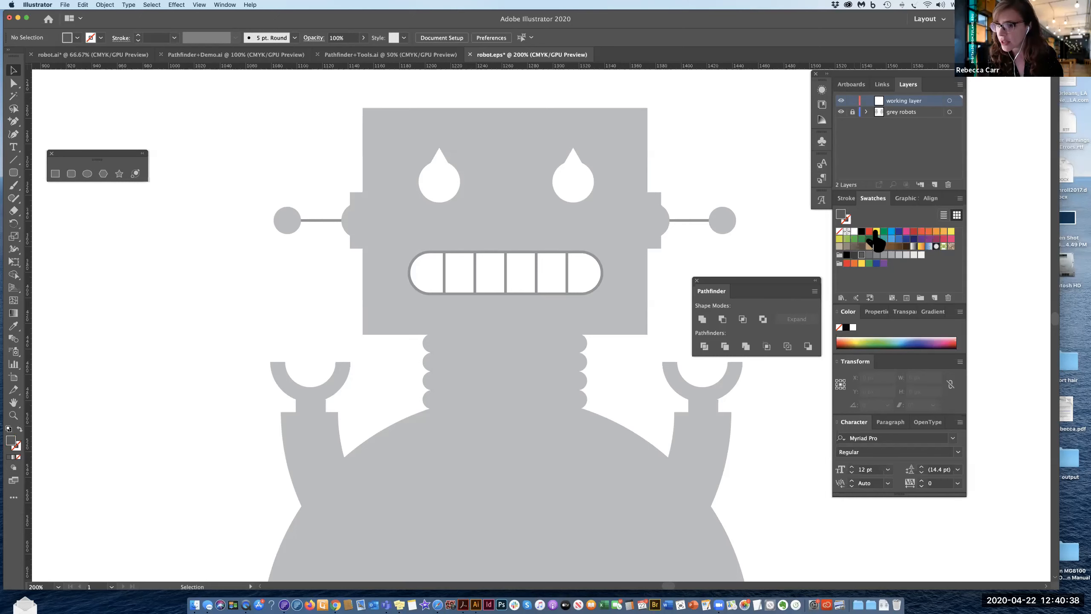
pyautogui.click(224, 5)
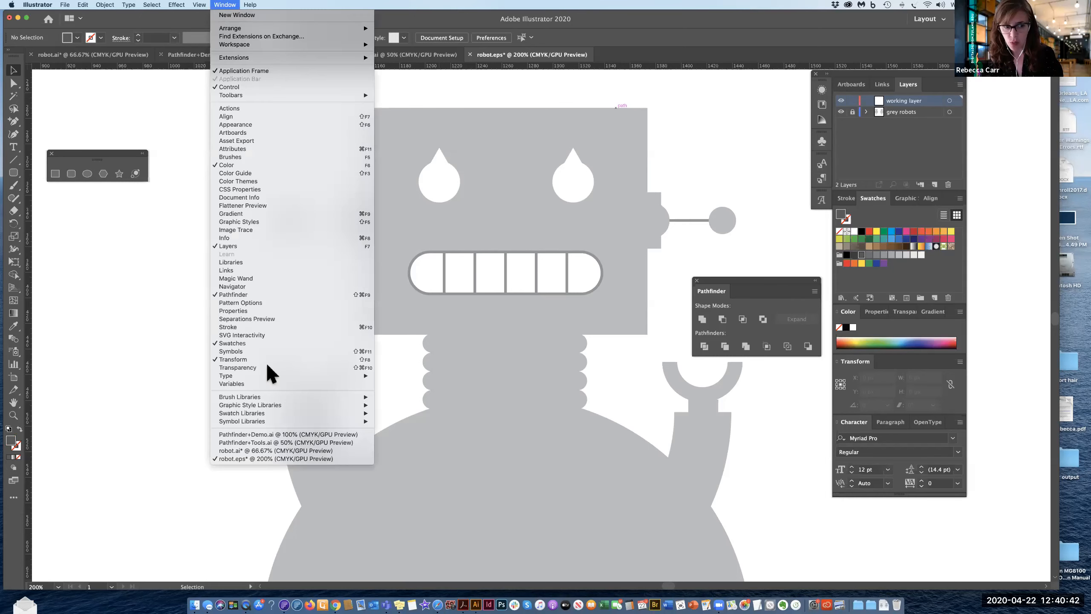
pyautogui.click(931, 260)
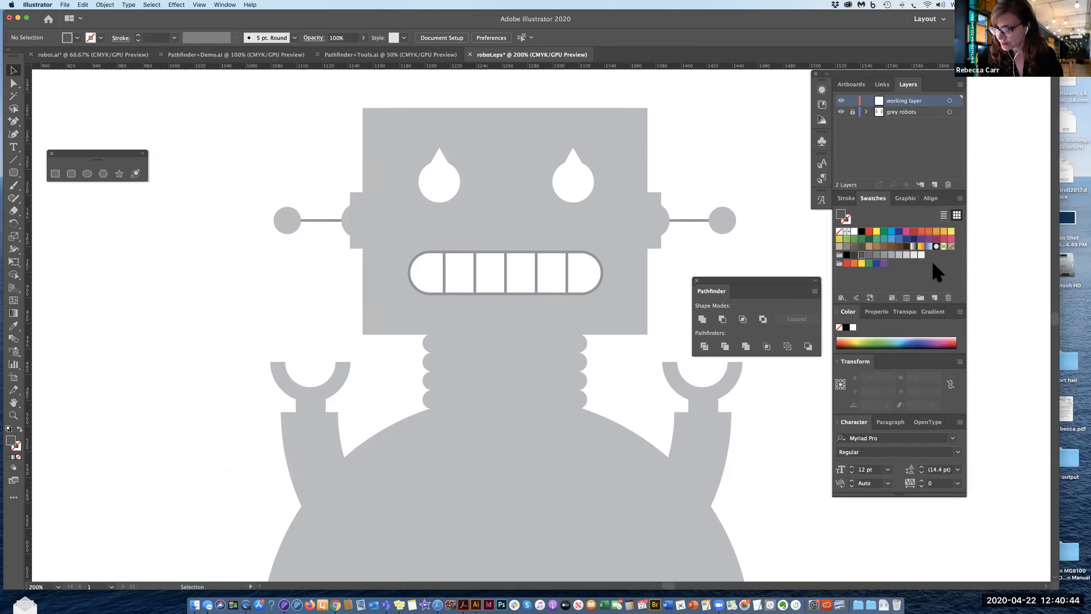
pyautogui.click(877, 233)
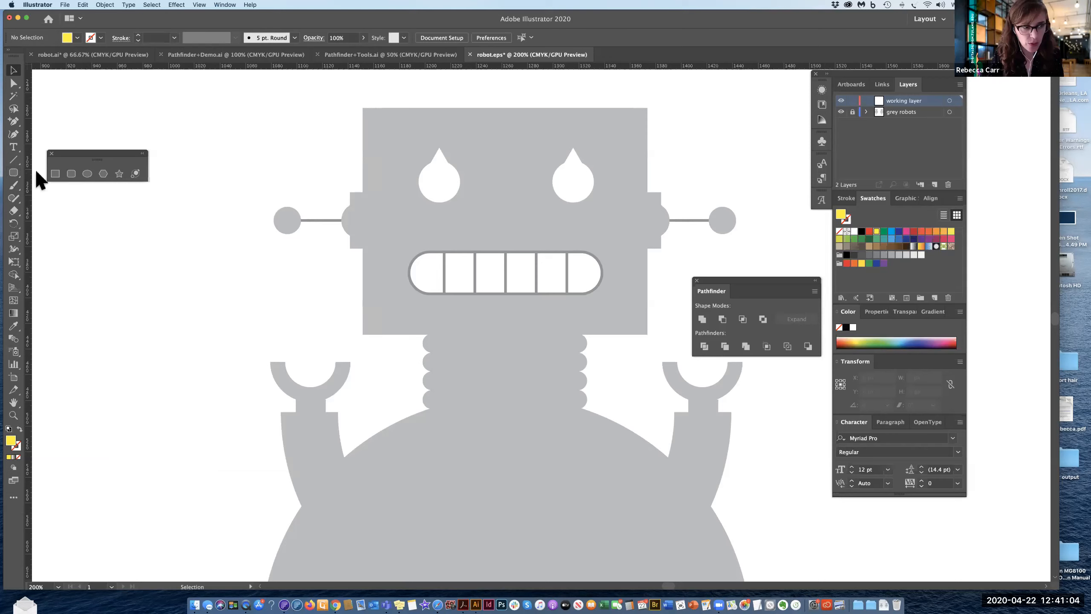
# Step: Draw a yellow circle about 32 px wide over the robot's left eye and a flat ellipse about 83 by 18 px above the eyes
pyautogui.click(13, 171)
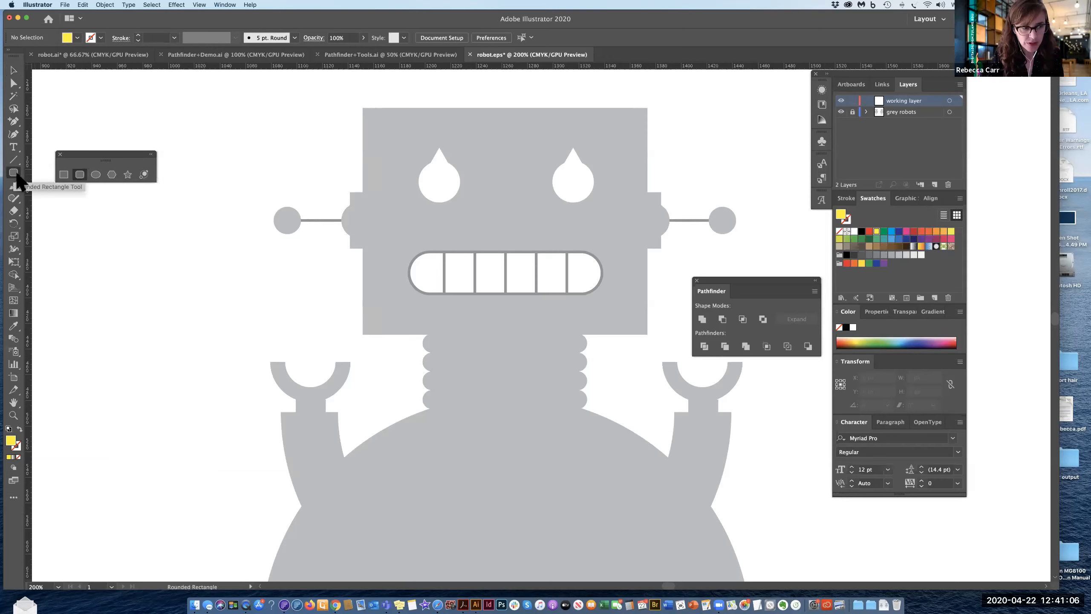
pyautogui.click(97, 175)
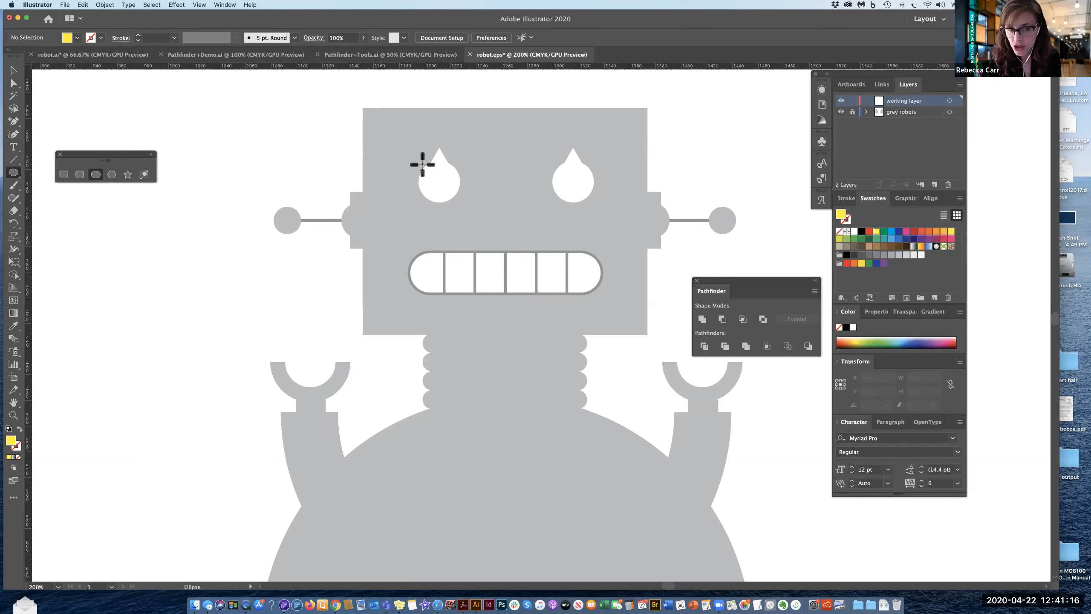
pyautogui.moveTo(439, 183); pyautogui.dragTo(460, 200)
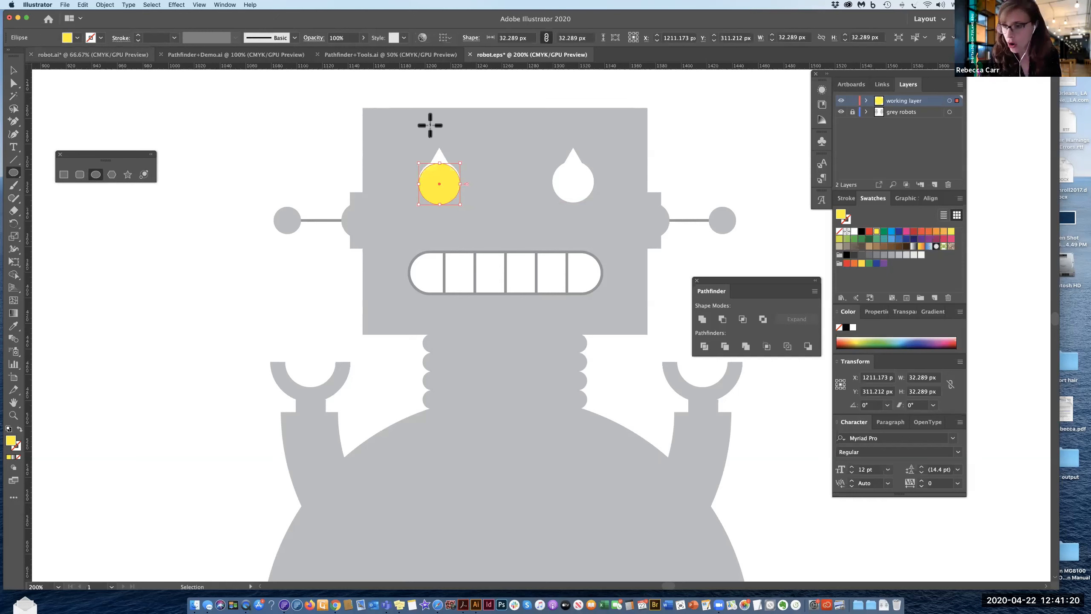
pyautogui.moveTo(423, 115); pyautogui.dragTo(529, 138)
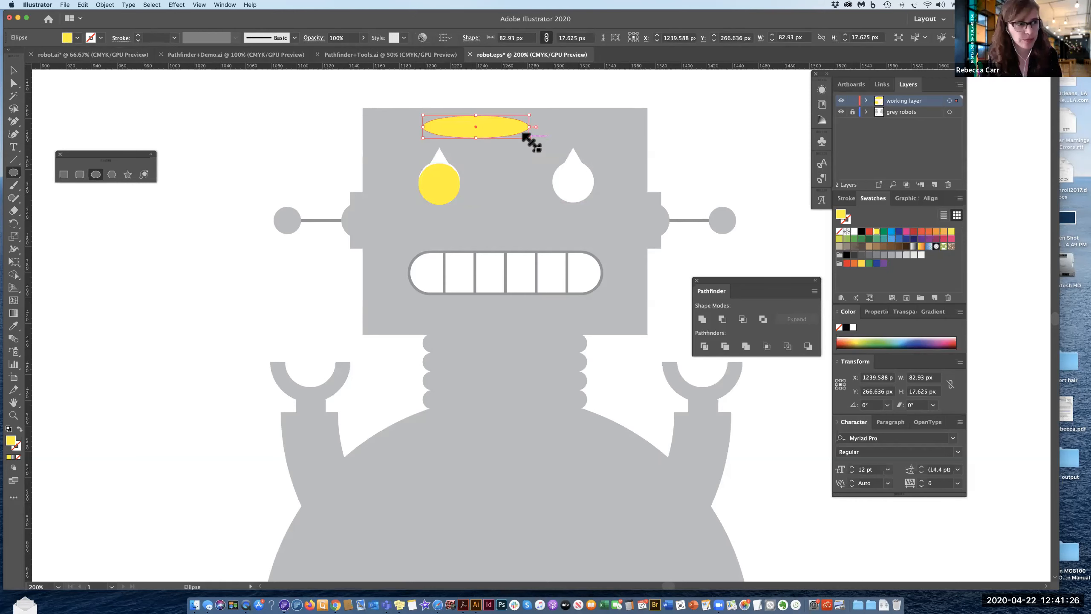
# Step: Delete the flat yellow ellipse above the robot's eyes and select the yellow circle over the left eye
pyautogui.click(13, 70)
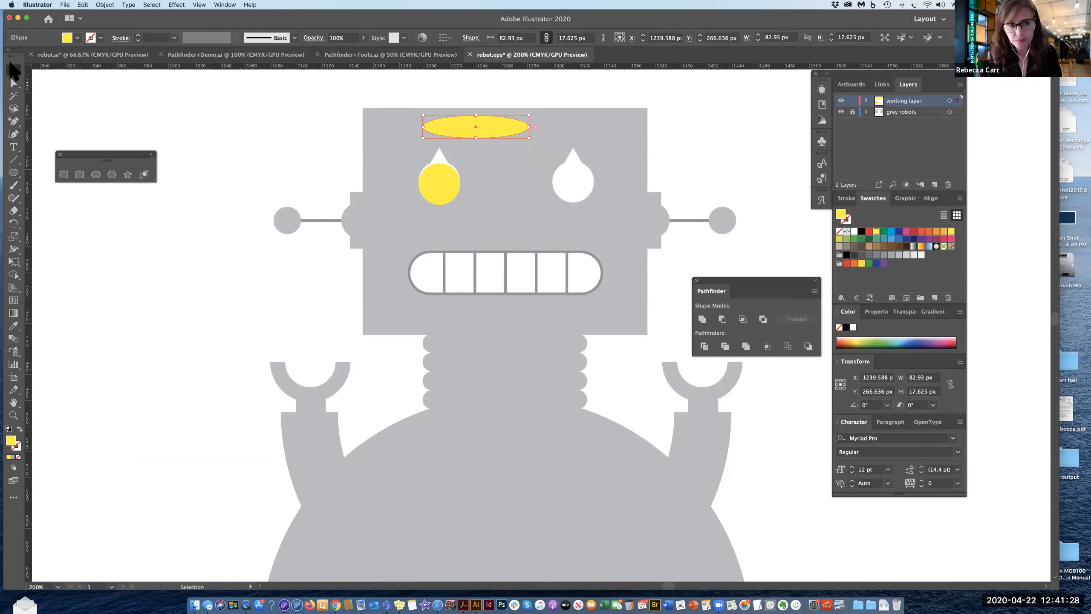
pyautogui.press('Delete')
pyautogui.click(442, 196)
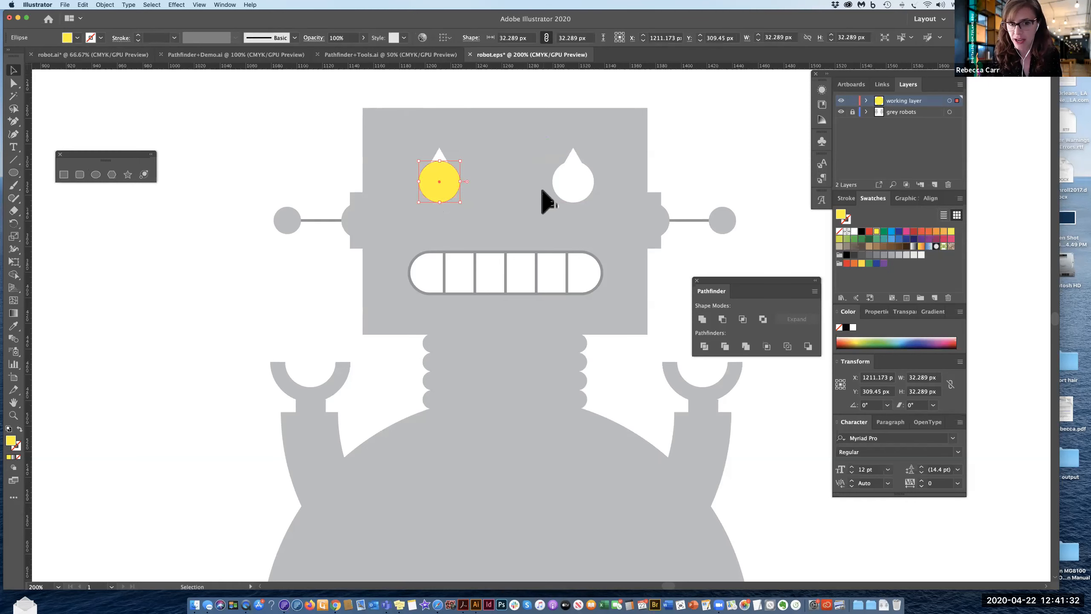
# Step: Create a yellow polygon with 3 sides and a radius of 184.0391 px beside the second robot's head
pyautogui.press('super+equal')
pyautogui.hscroll(2, 516, 217)
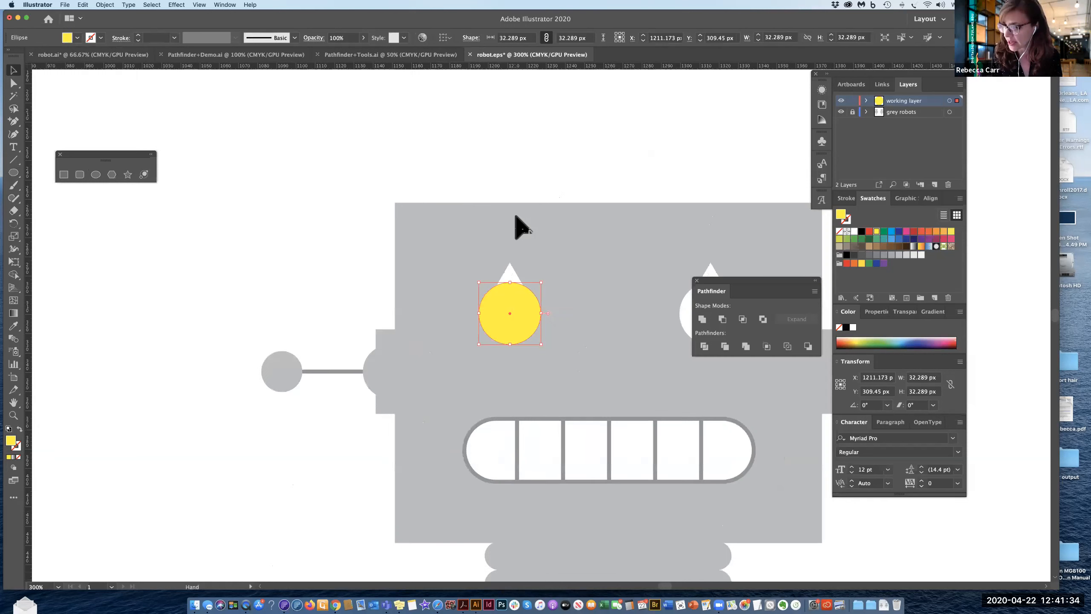
pyautogui.click(520, 226)
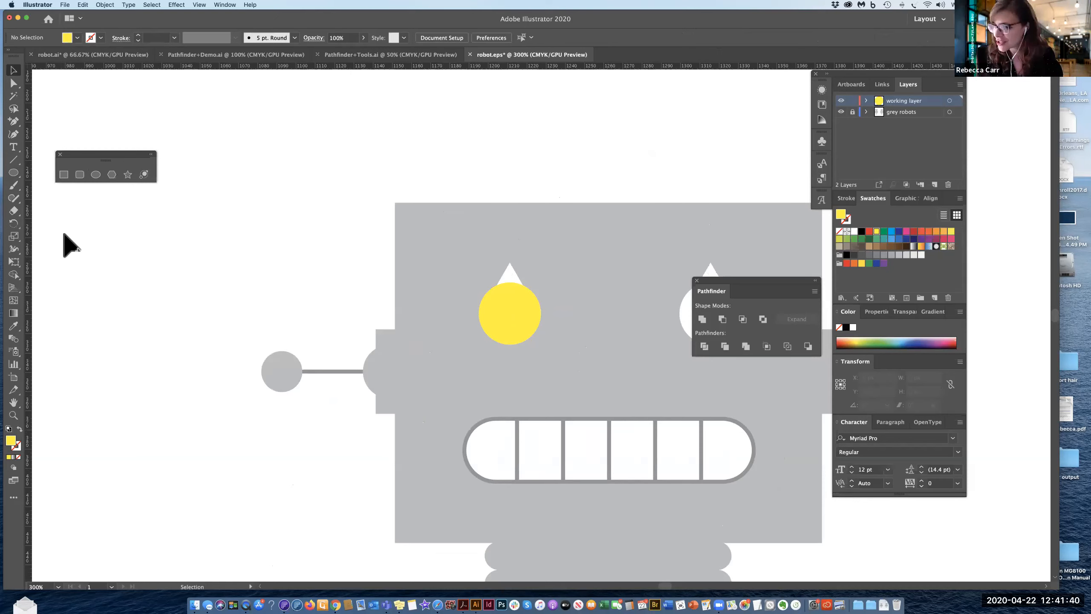
pyautogui.click(111, 175)
pyautogui.click(214, 205)
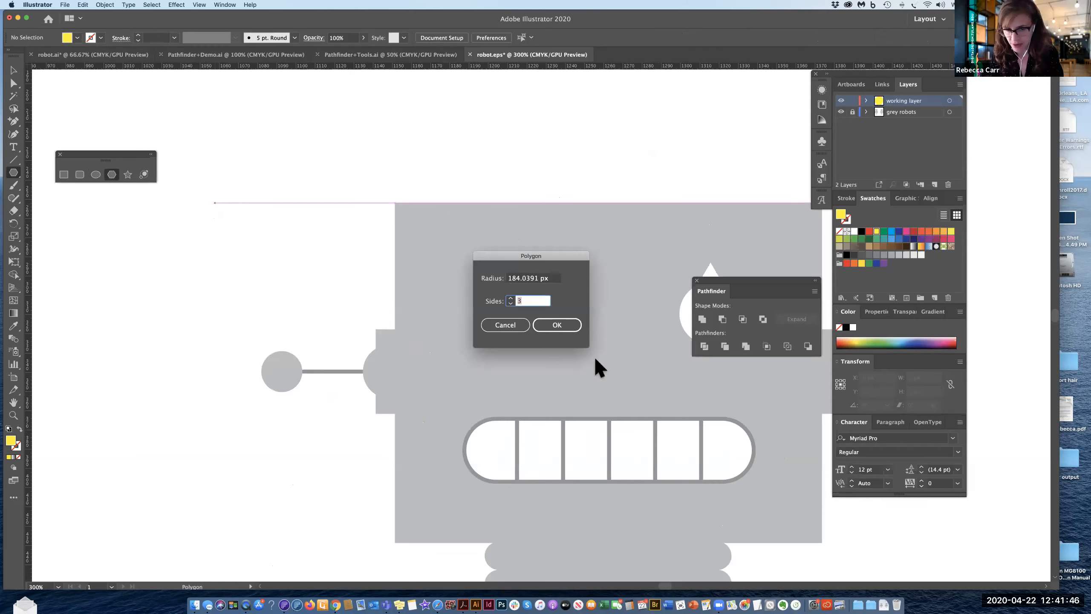
pyautogui.click(516, 300)
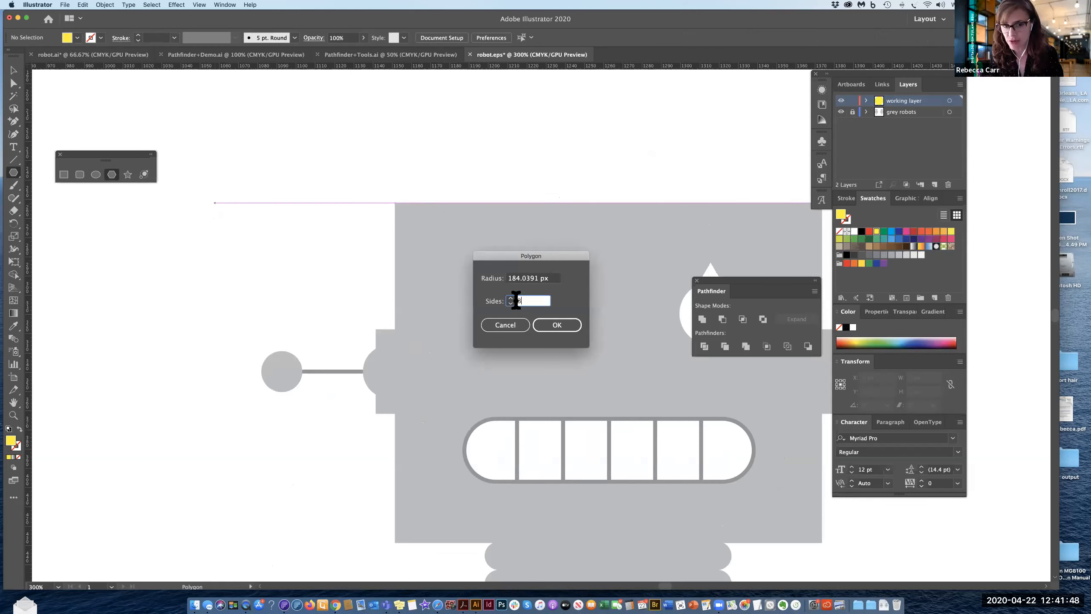
pyautogui.moveTo(516, 300); pyautogui.dragTo(528, 300)
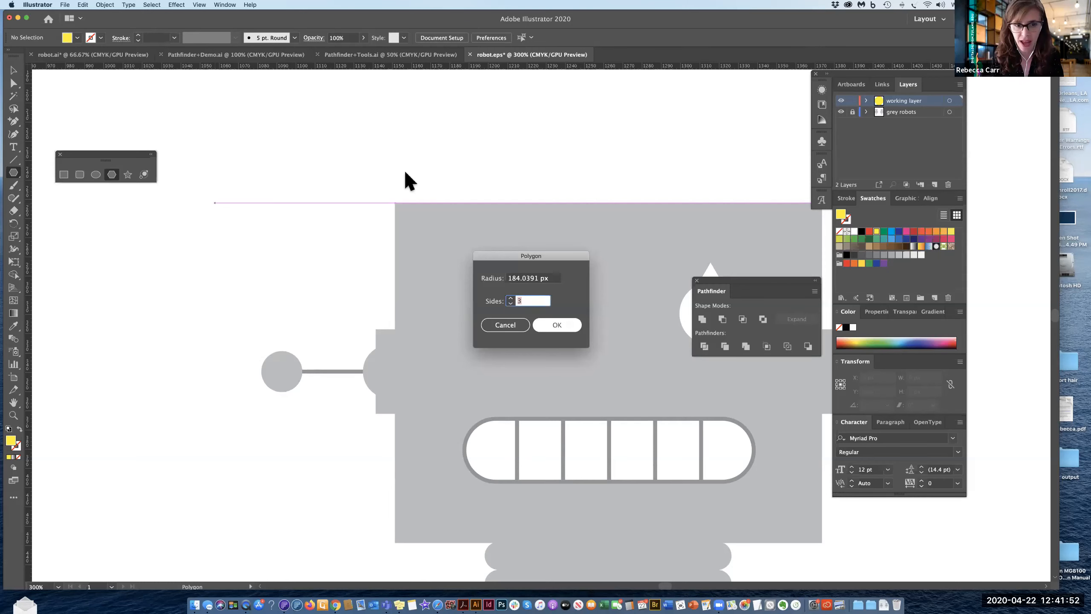
pyautogui.press('Return')
# Step: Scale the yellow triangle down proportionally to about 28 by 24 px, just above the robot's left eye
pyautogui.press('super+minus')
pyautogui.press('super+minus')
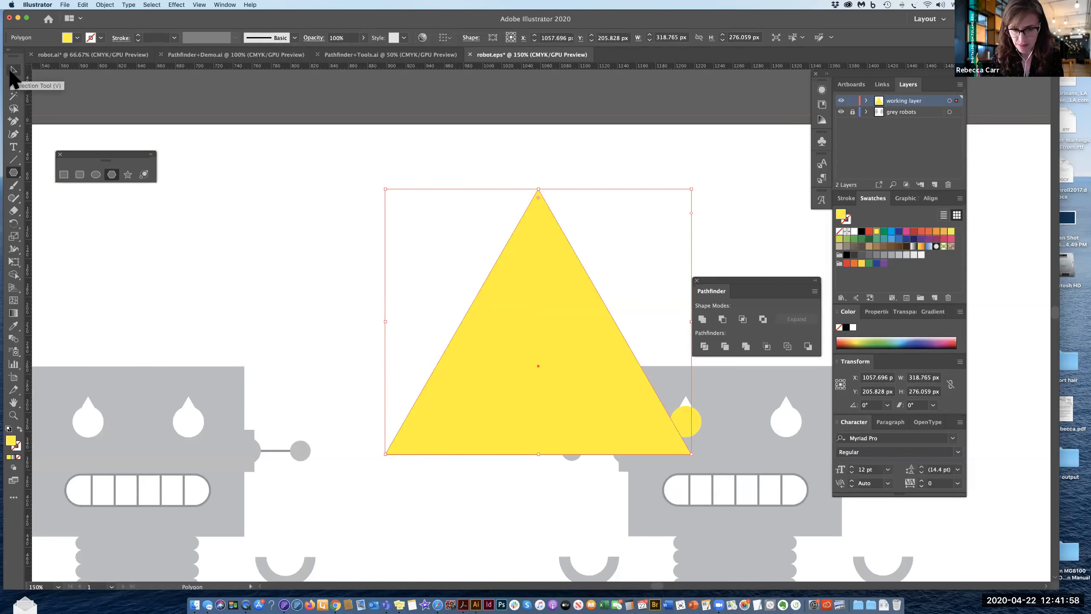
pyautogui.press('super+minus')
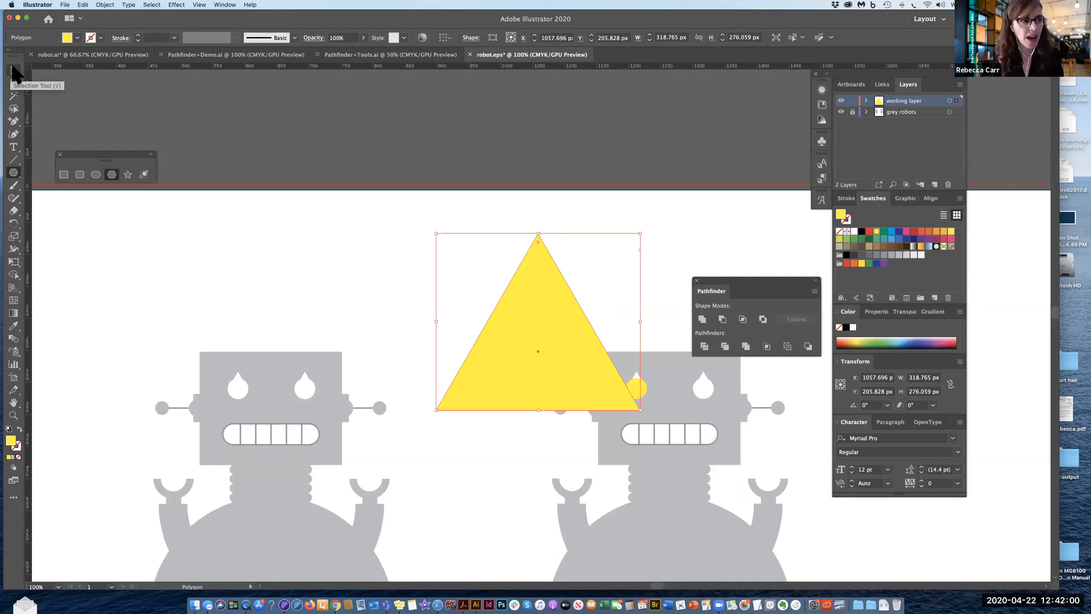
pyautogui.click(12, 71)
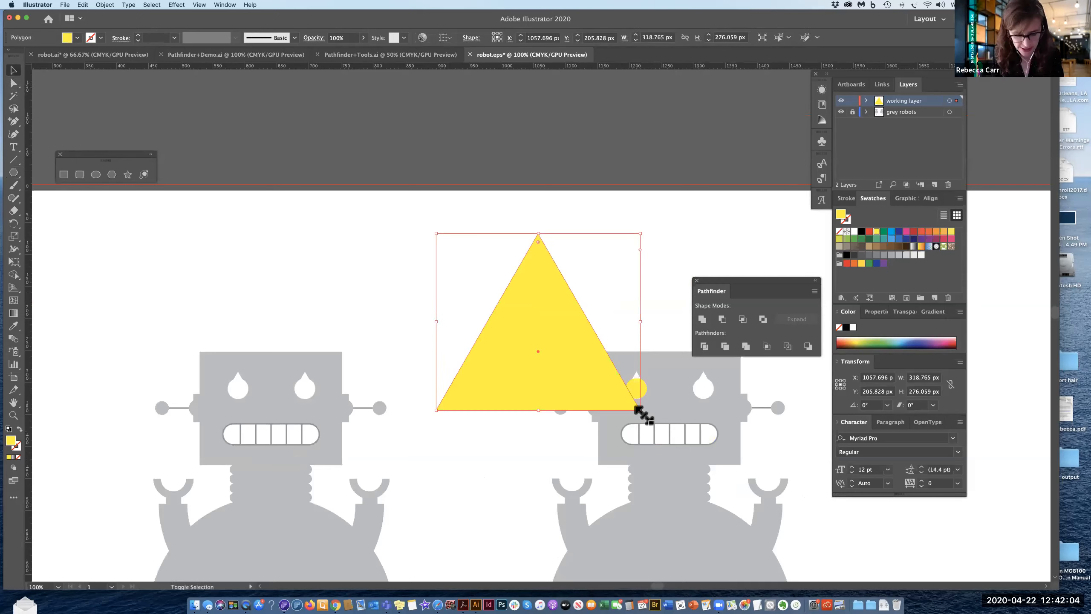
pyautogui.moveTo(643, 413); pyautogui.dragTo(455, 253)
pyautogui.moveTo(615, 360); pyautogui.dragTo(619, 362)
pyautogui.press('super+equal')
pyautogui.moveTo(563, 338); pyautogui.dragTo(472, 264)
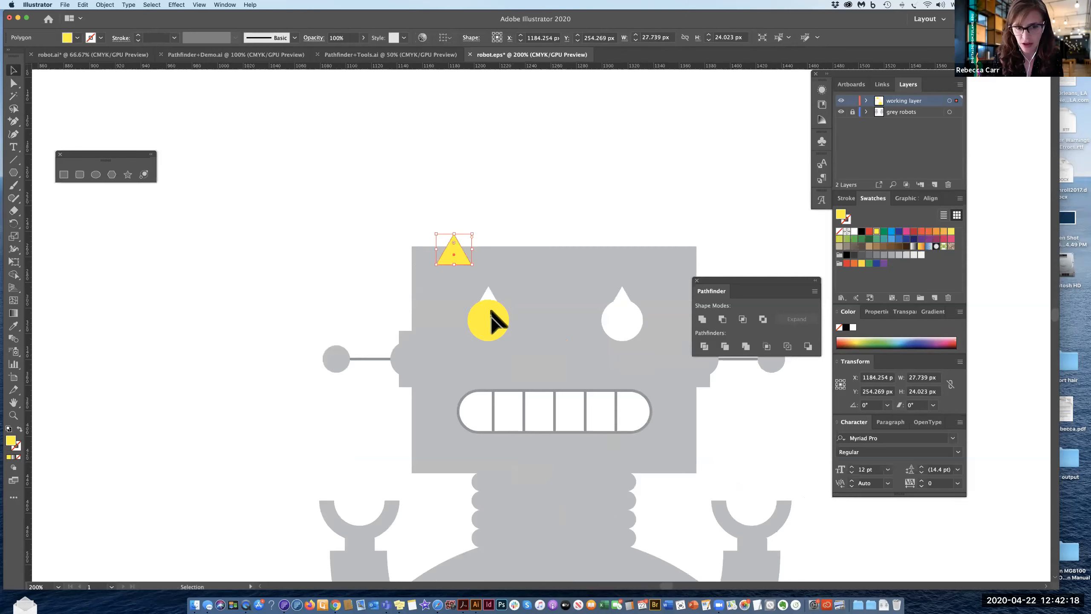
# Step: Place the small triangle over the left eye's pointed tip and unite it with the yellow circle into one teardrop
pyautogui.moveTo(490, 310); pyautogui.dragTo(488, 300)
pyautogui.click(513, 350)
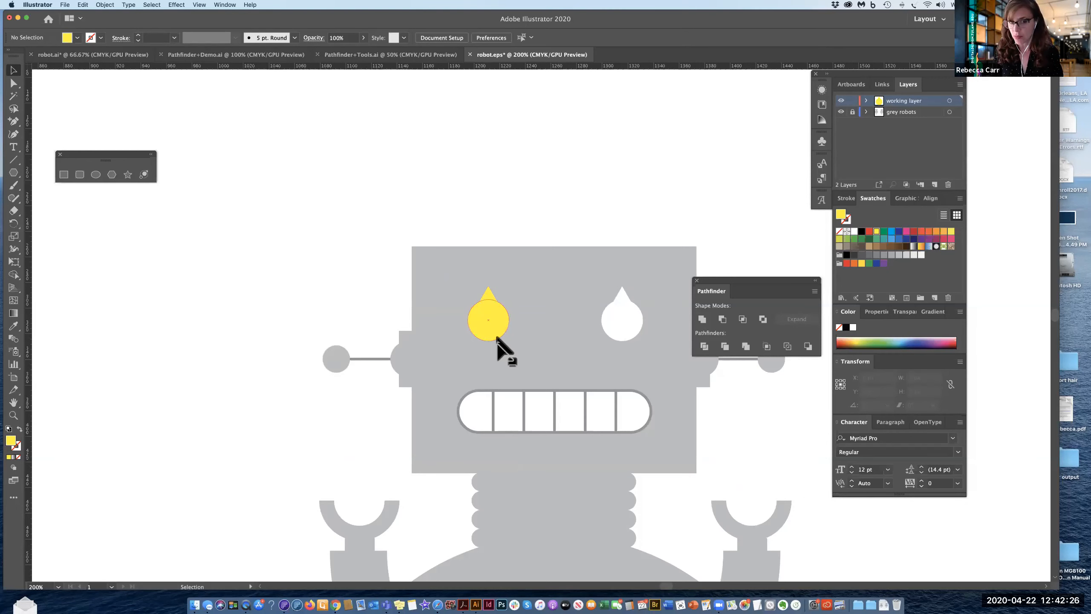
pyautogui.click(489, 301)
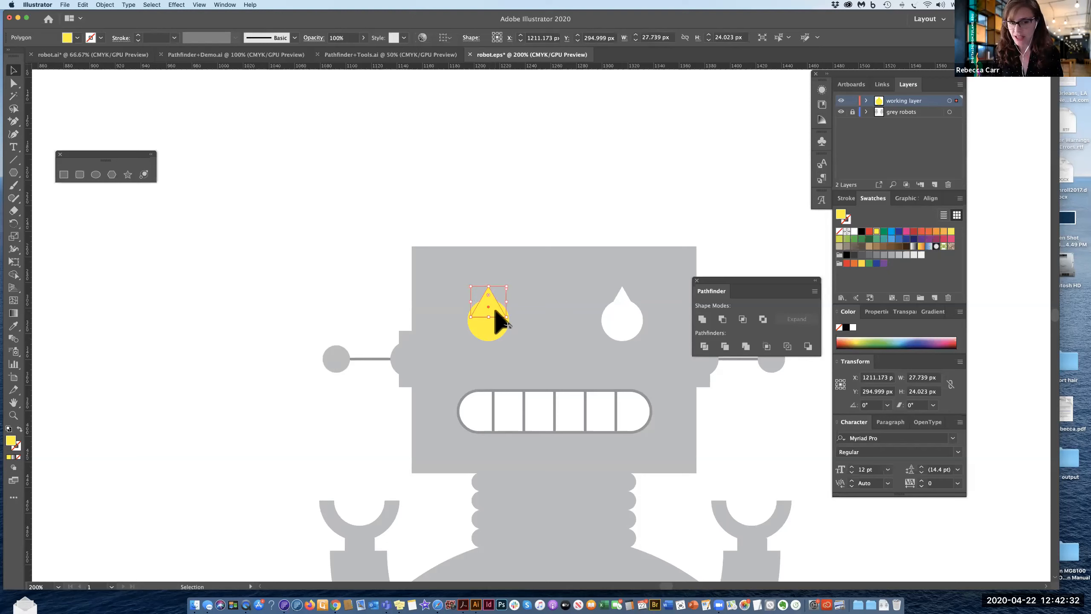
pyautogui.keyDown('shift'); pyautogui.click(501, 340); pyautogui.keyUp('shift')
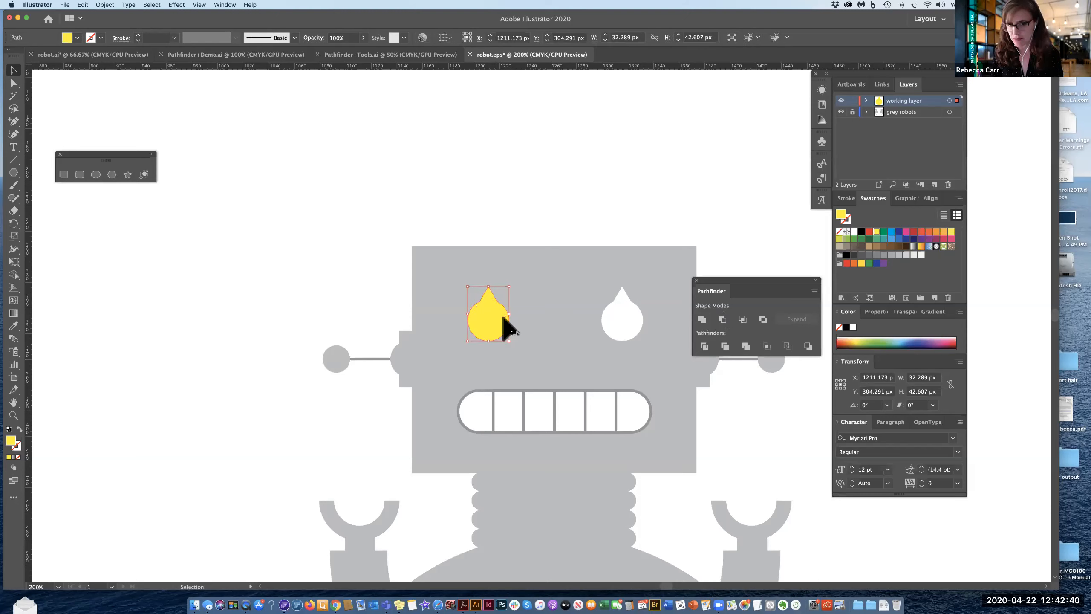
# Step: Duplicate the yellow teardrop straight across onto the robot's right eye, keeping the original over the left eye
pyautogui.moveTo(498, 324); pyautogui.dragTo(540, 277)
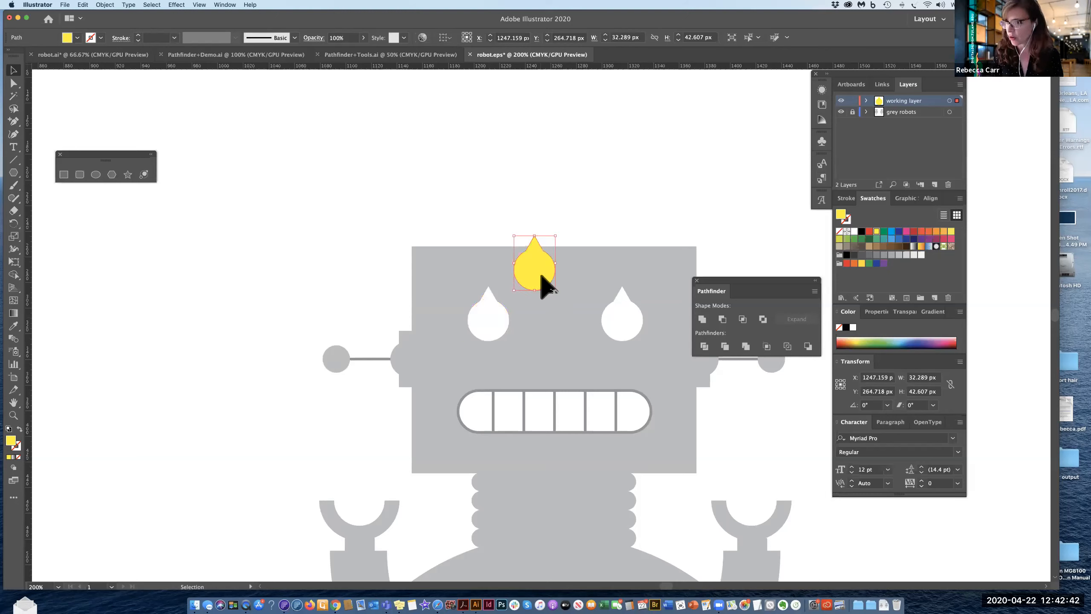
pyautogui.press('super+z')
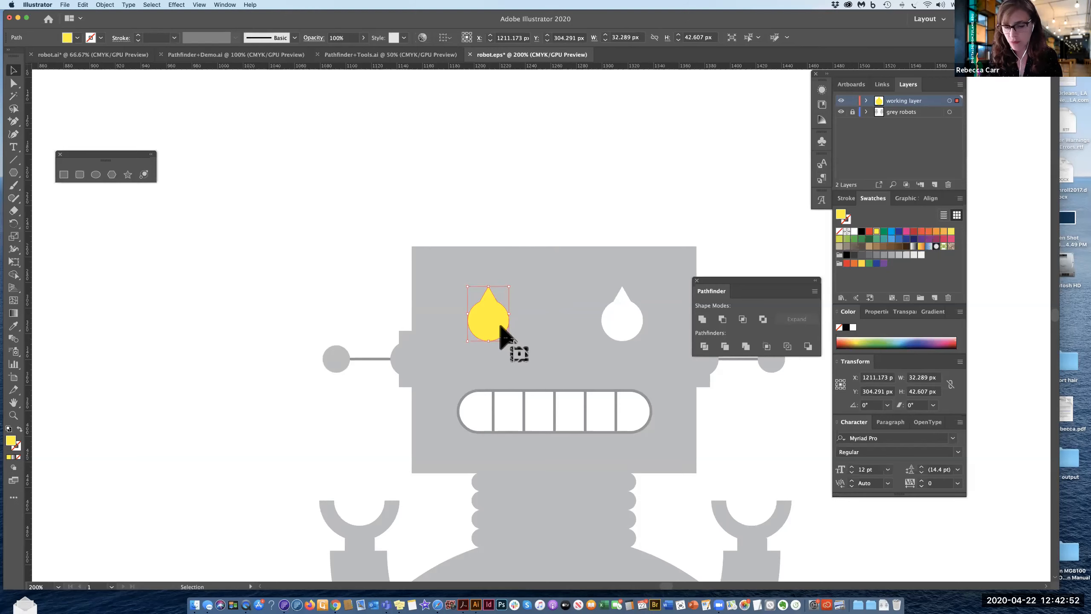
pyautogui.moveTo(490, 331); pyautogui.dragTo(613, 323)
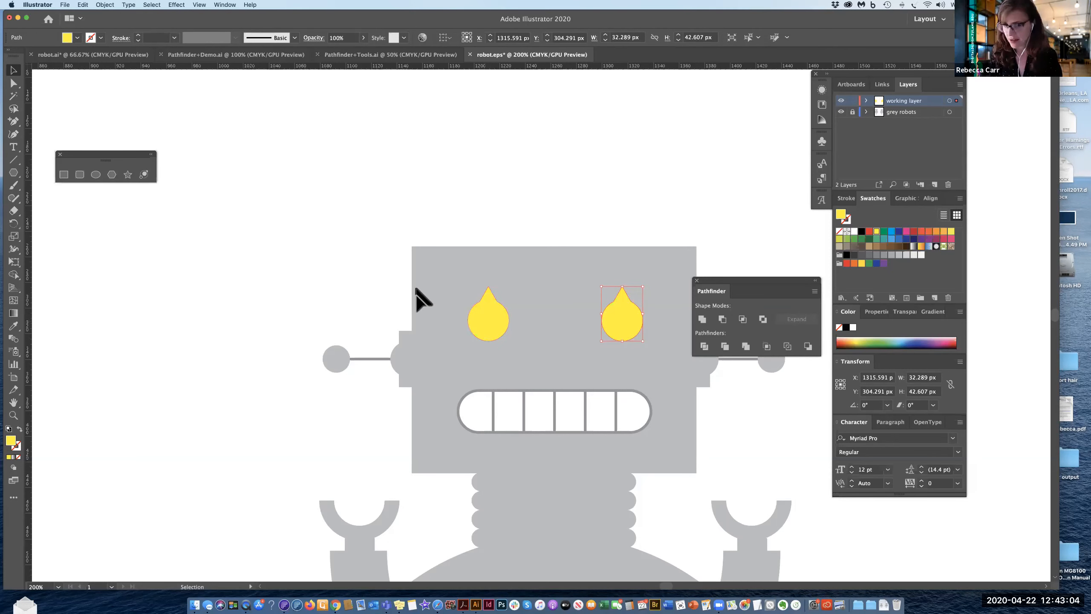
pyautogui.scroll(-5, 500, 264)
pyautogui.hscroll(4, 500, 264)
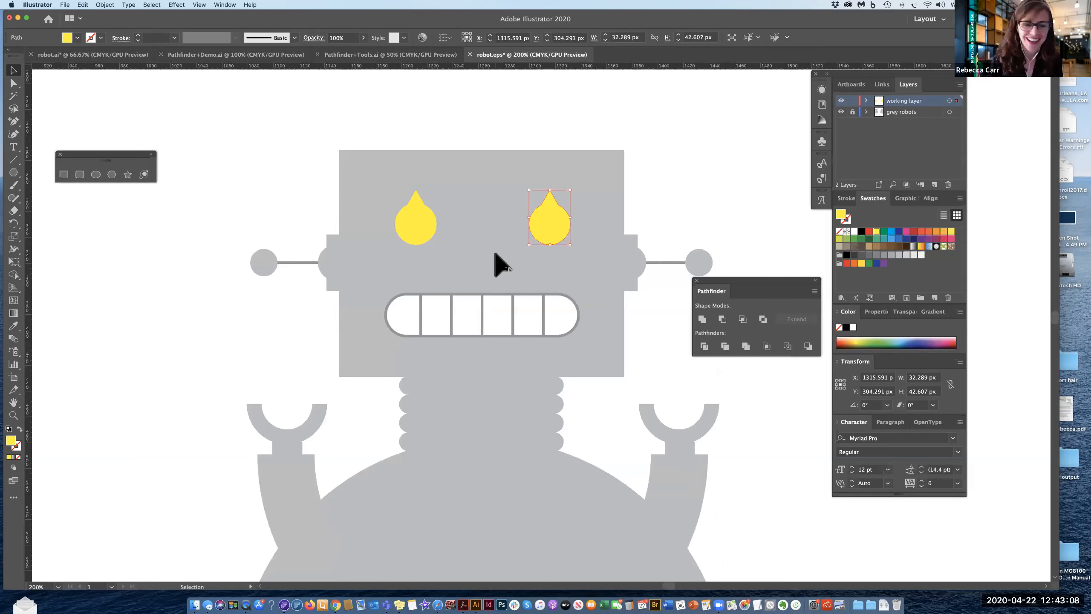
pyautogui.moveTo(465, 253); pyautogui.dragTo(436, 233)
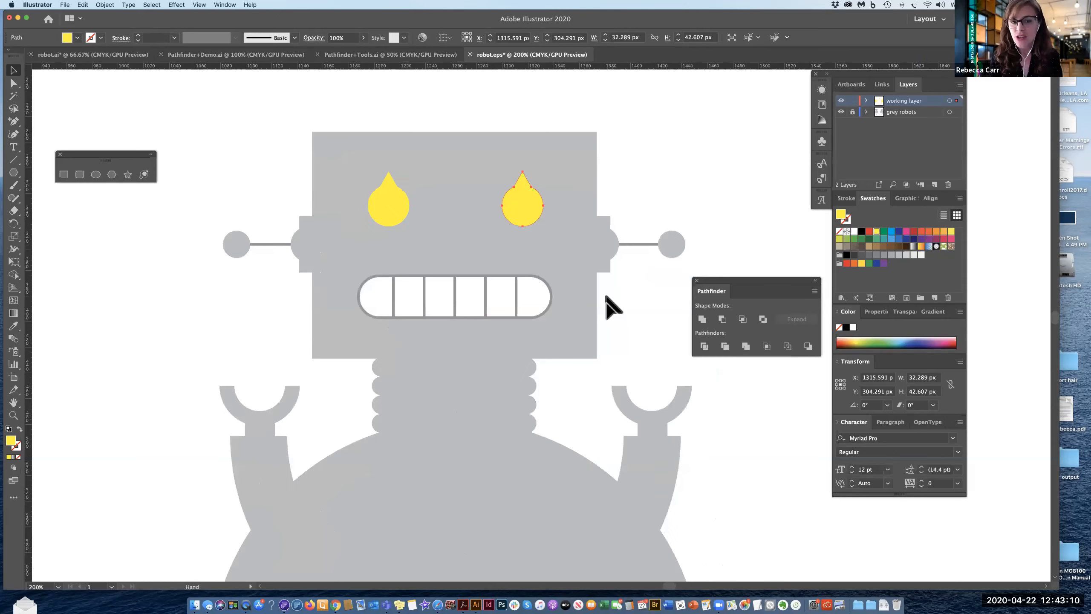
pyautogui.click(599, 297)
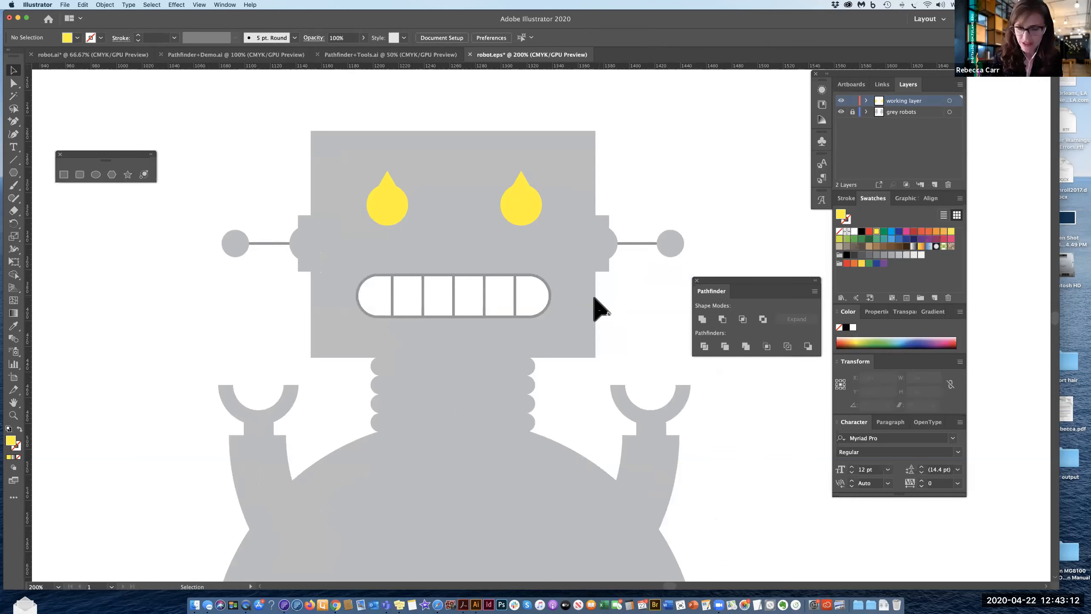
# Step: Draw an unfilled rounded rectangle about 145 by 34 px around the robot's mouth with a 3 pt dark grey stroke
pyautogui.press('super+equal')
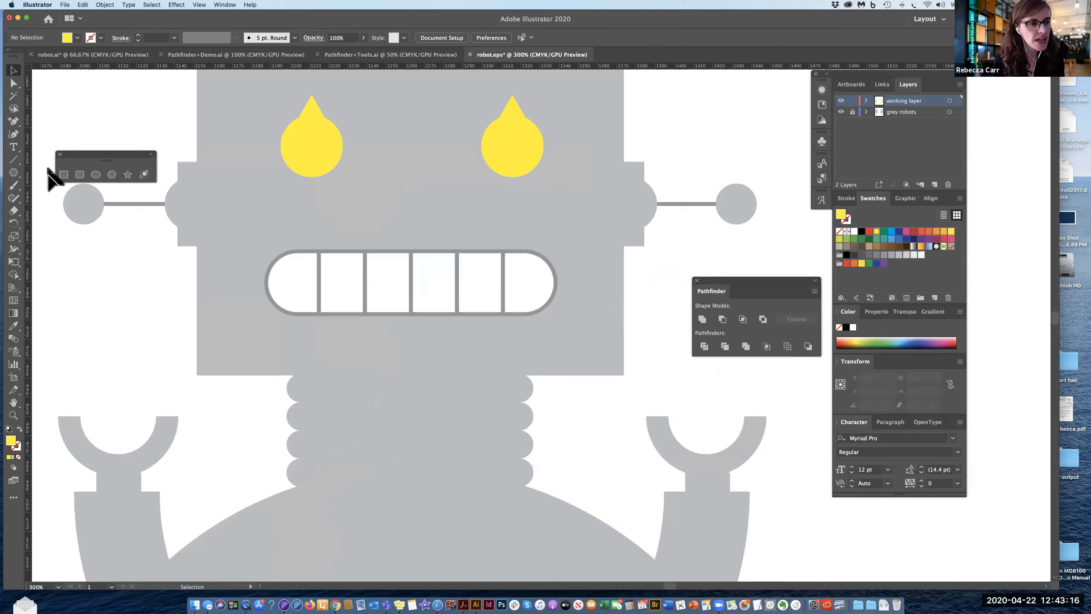
pyautogui.click(79, 177)
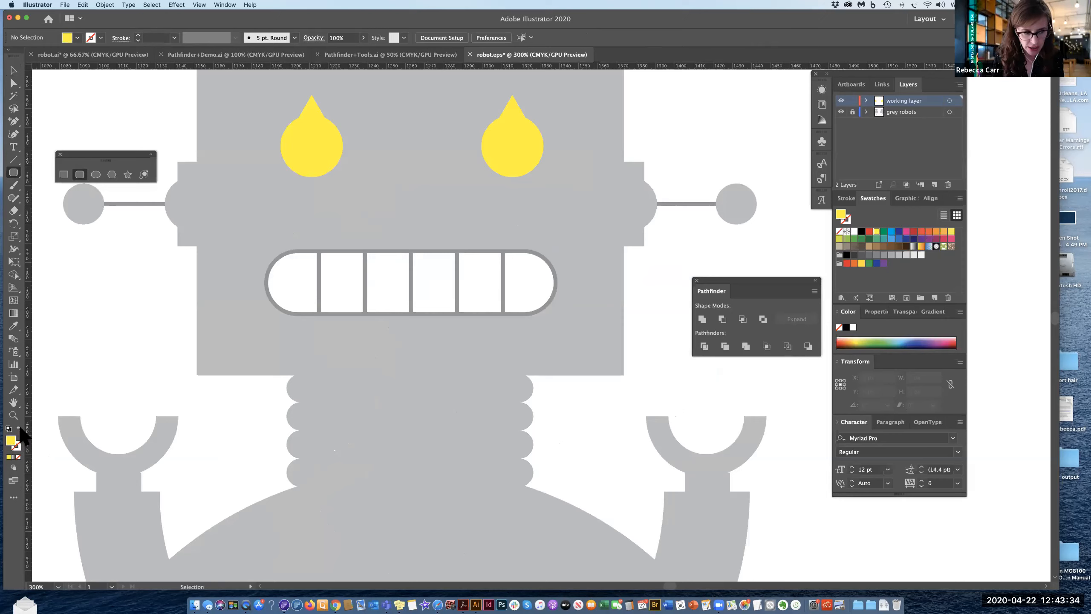
pyautogui.hotkey('shift', 'x')
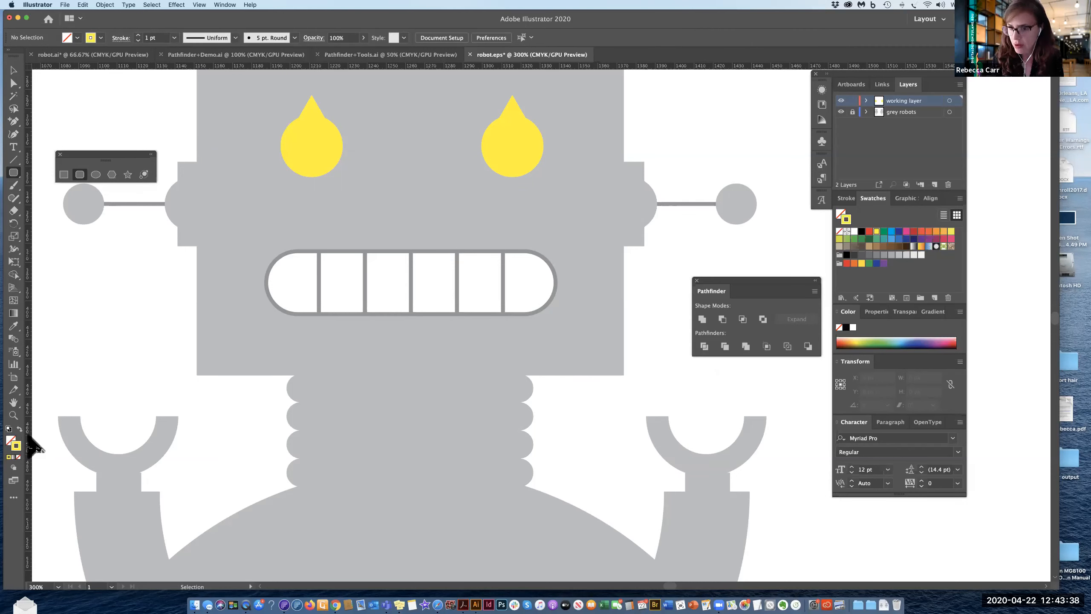
pyautogui.click(861, 254)
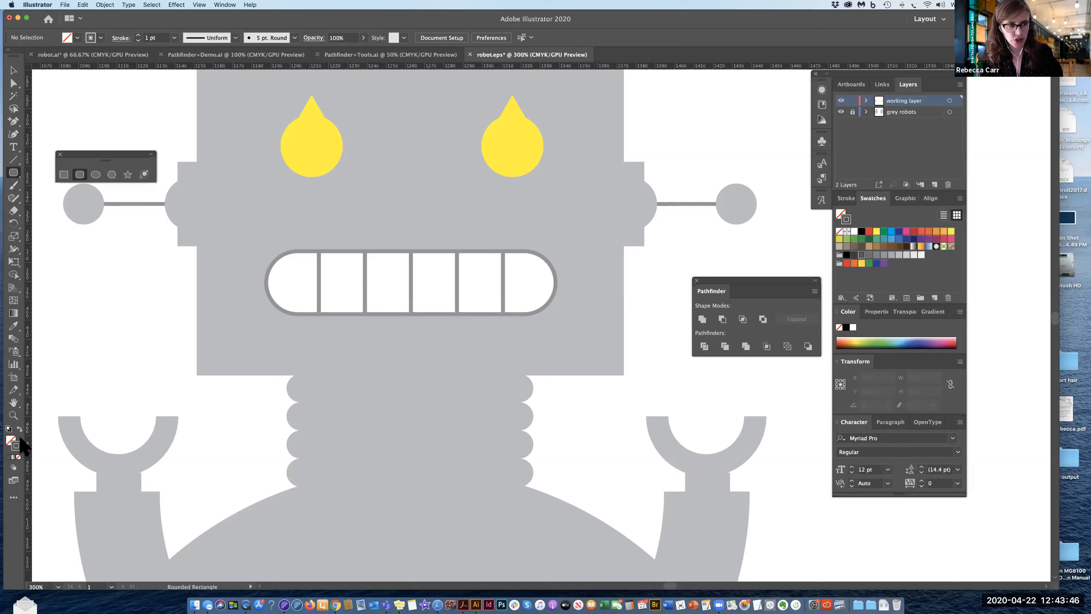
pyautogui.moveTo(274, 249); pyautogui.dragTo(551, 314)
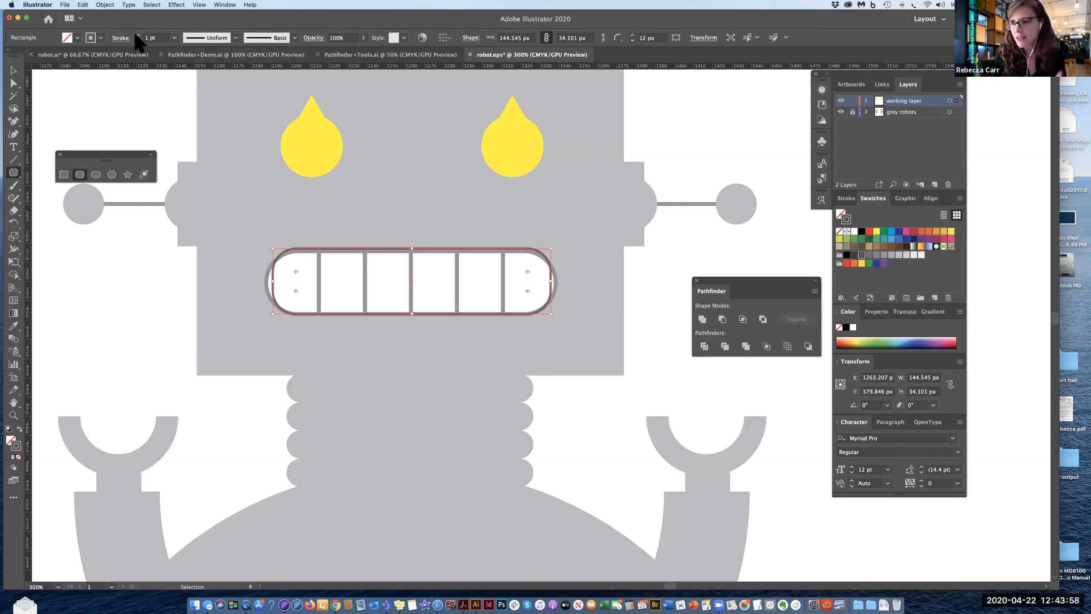
pyautogui.click(173, 38)
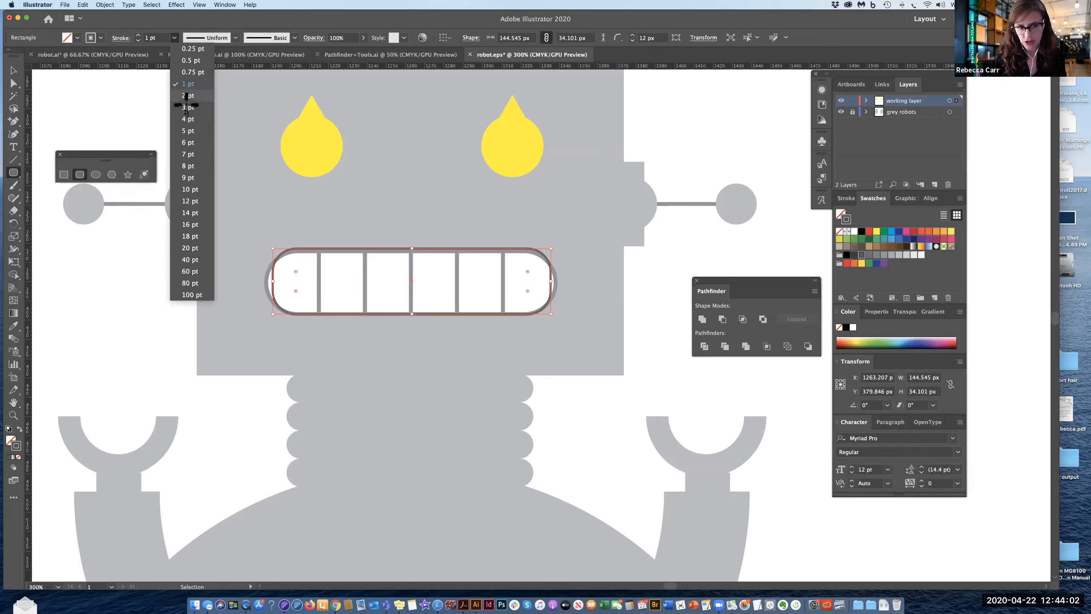
pyautogui.click(187, 107)
pyautogui.click(12, 71)
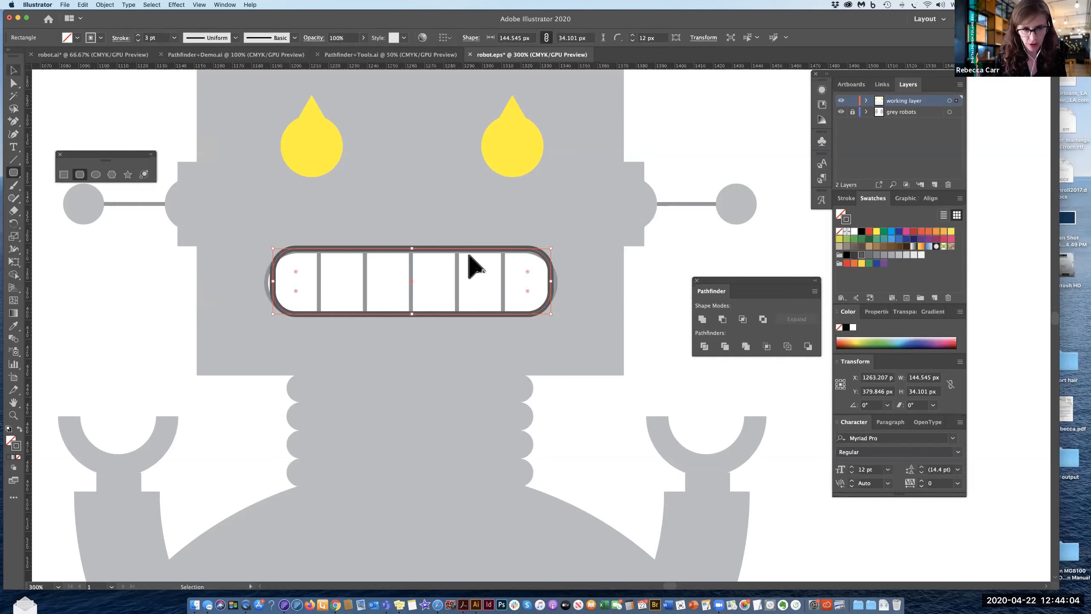
# Step: Fit the mouth outline to the template at about 151 by 33 px with fully rounded ends
pyautogui.moveTo(413, 253); pyautogui.dragTo(414, 255)
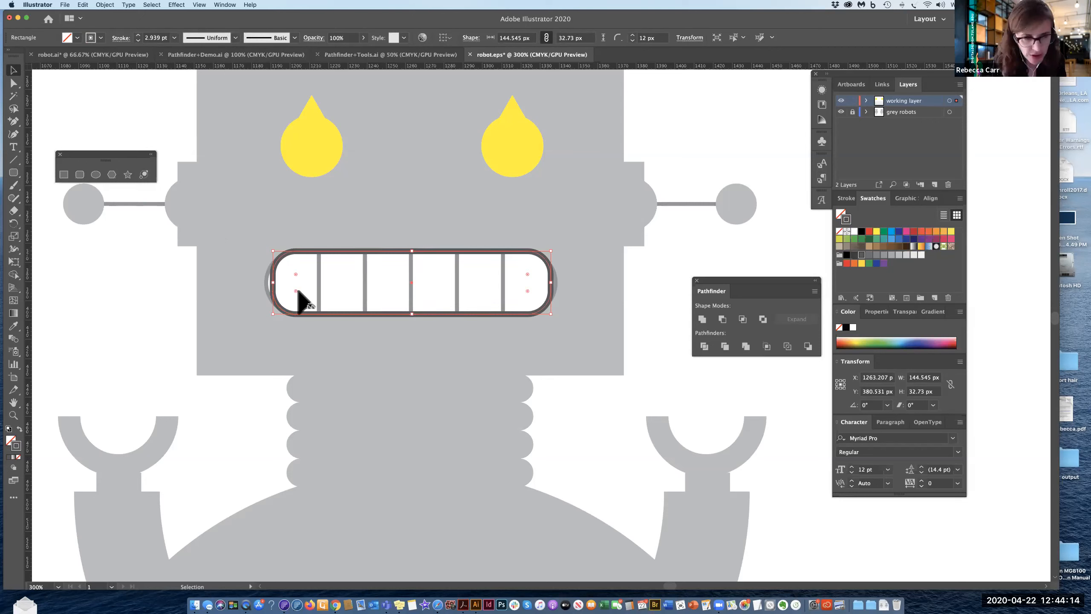
pyautogui.moveTo(295, 291); pyautogui.dragTo(266, 295)
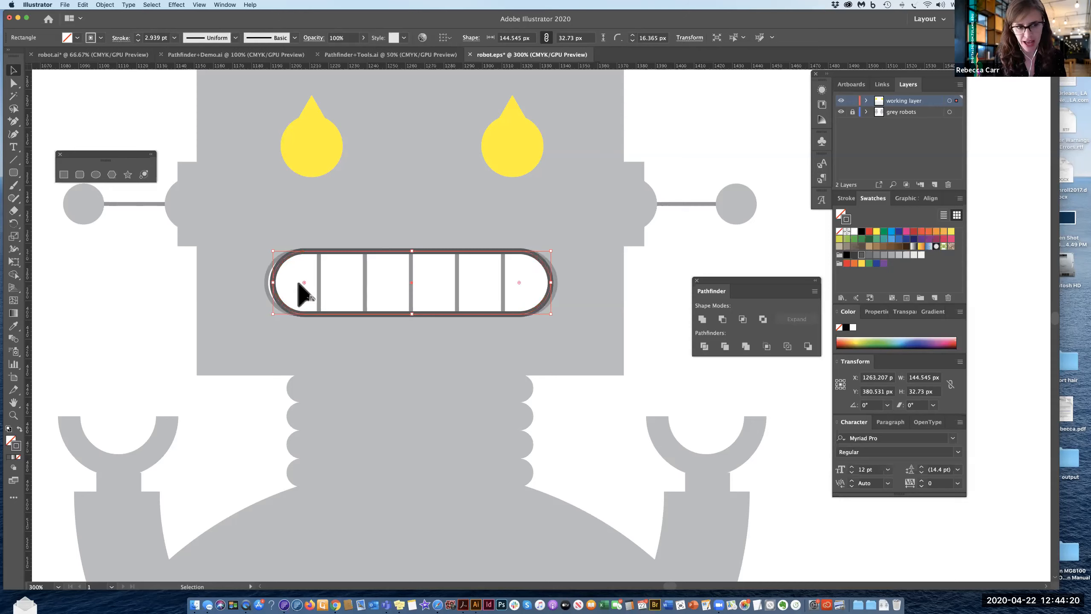
pyautogui.moveTo(272, 289); pyautogui.dragTo(265, 288)
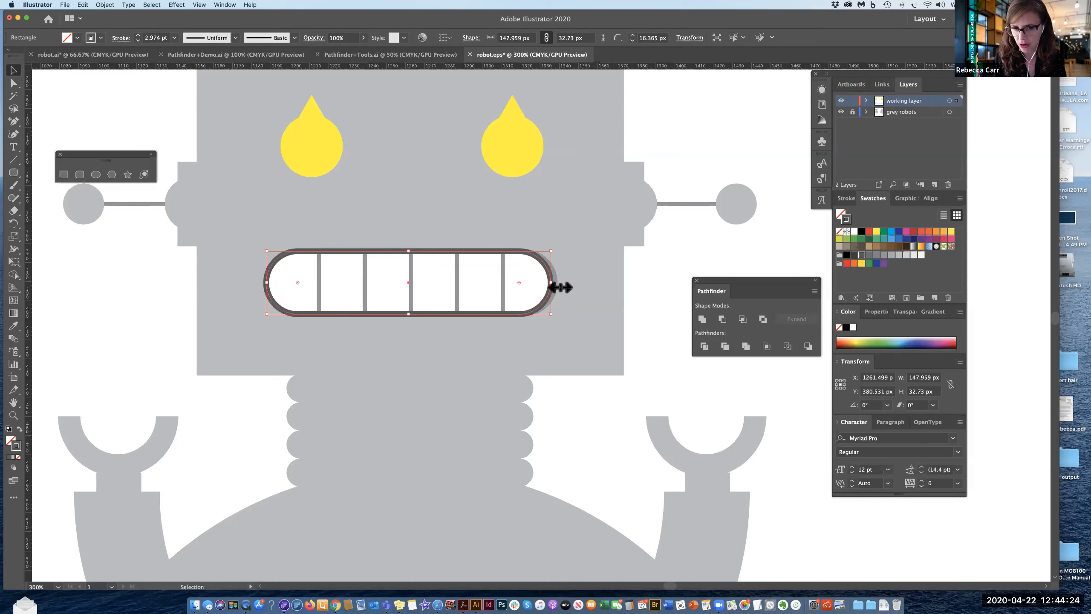
pyautogui.moveTo(553, 287); pyautogui.dragTo(559, 287)
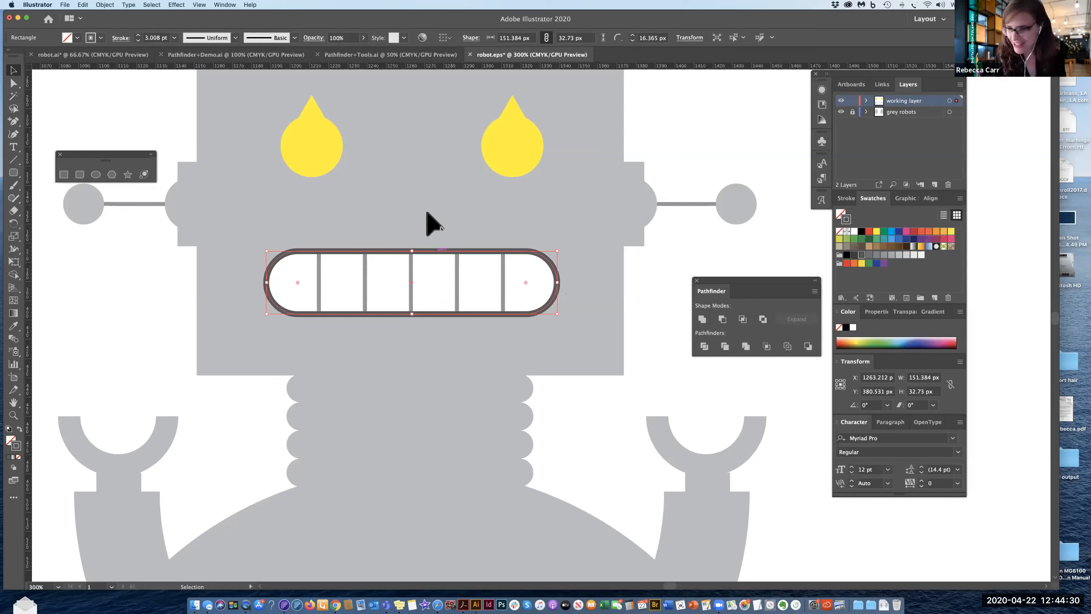
pyautogui.click(418, 225)
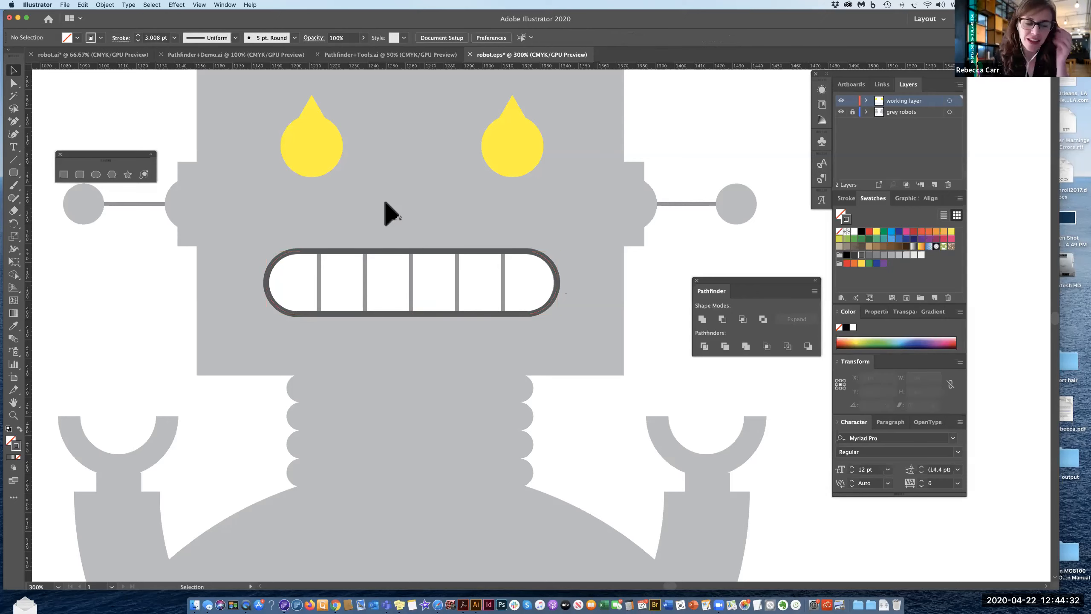
# Step: Draw five vertical dark grey lines, about 48 to 53 px long, across the mouth outline along the template's tooth divisions
pyautogui.click(13, 159)
pyautogui.moveTo(319, 234); pyautogui.dragTo(321, 324)
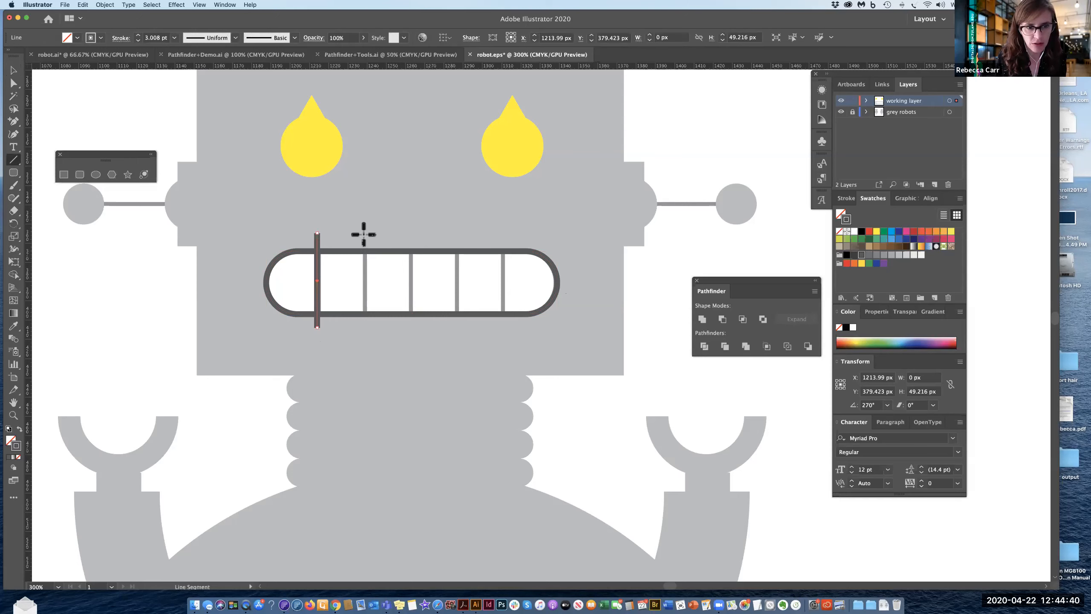
pyautogui.moveTo(365, 234); pyautogui.dragTo(364, 327)
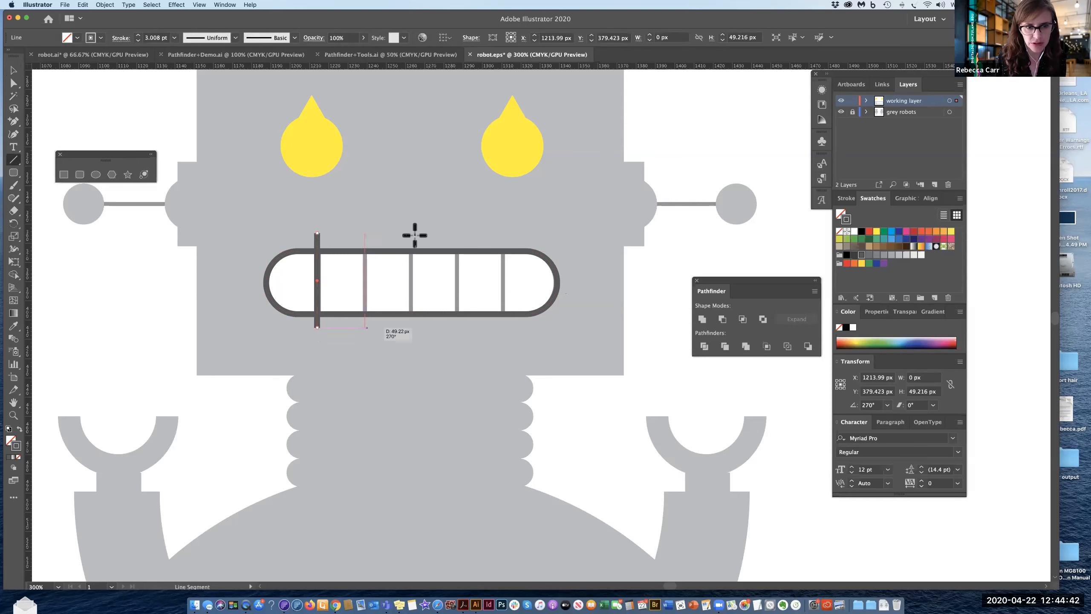
pyautogui.moveTo(411, 236); pyautogui.dragTo(417, 329)
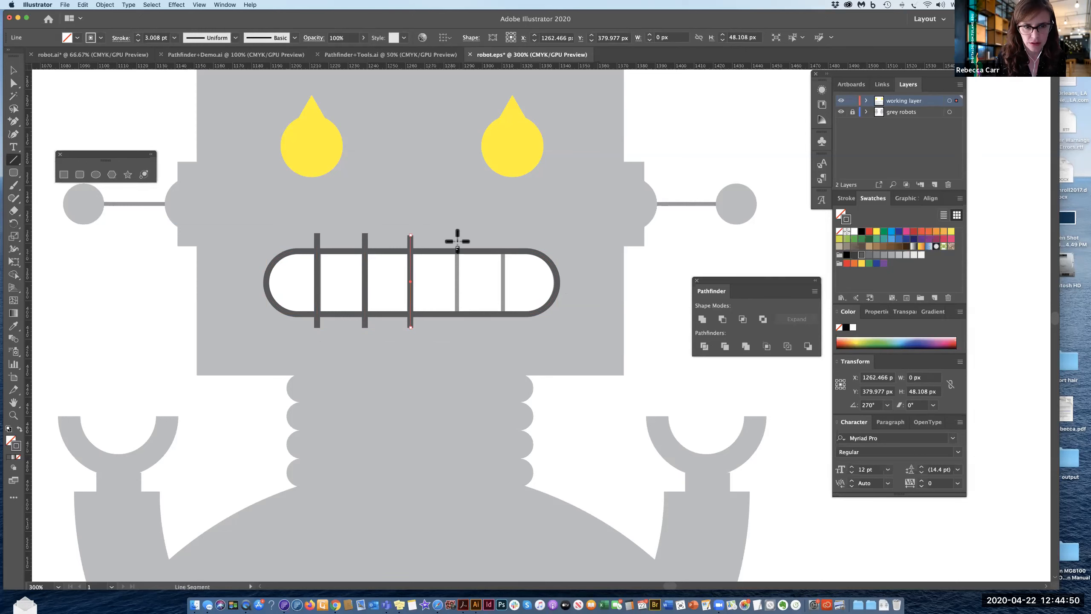
pyautogui.moveTo(457, 235); pyautogui.dragTo(457, 327)
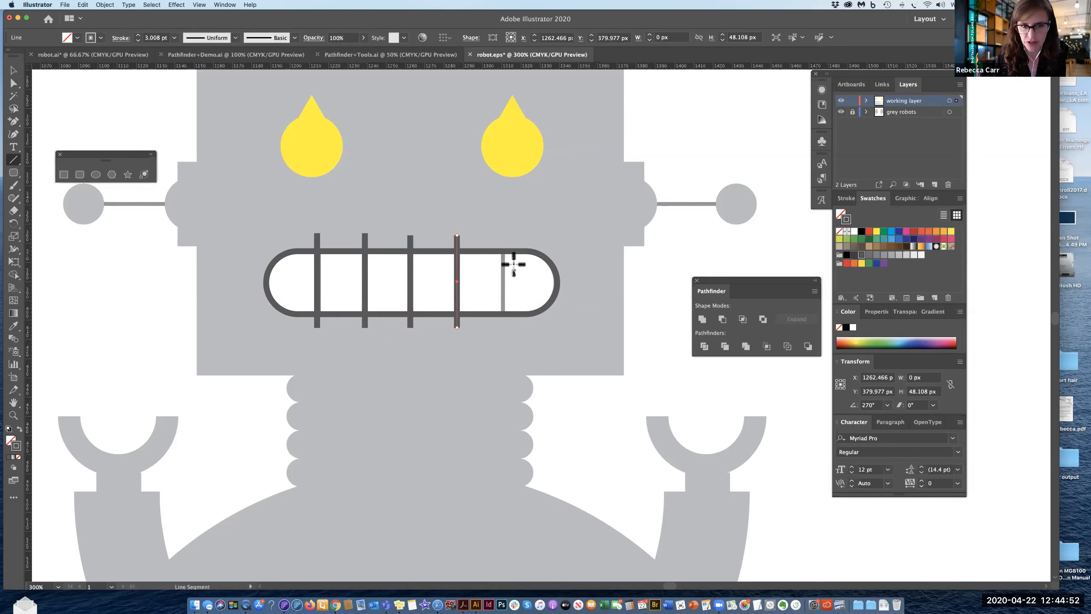
pyautogui.moveTo(503, 236); pyautogui.dragTo(510, 336)
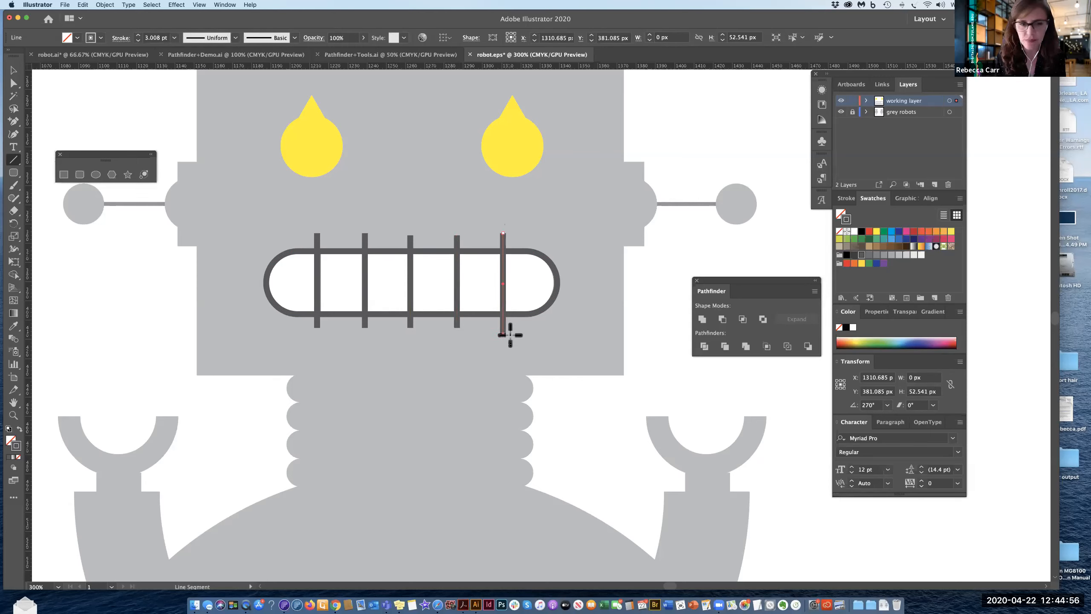
# Step: Select all five tooth lines and distribute their centres evenly in the horizontal direction
pyautogui.click(14, 70)
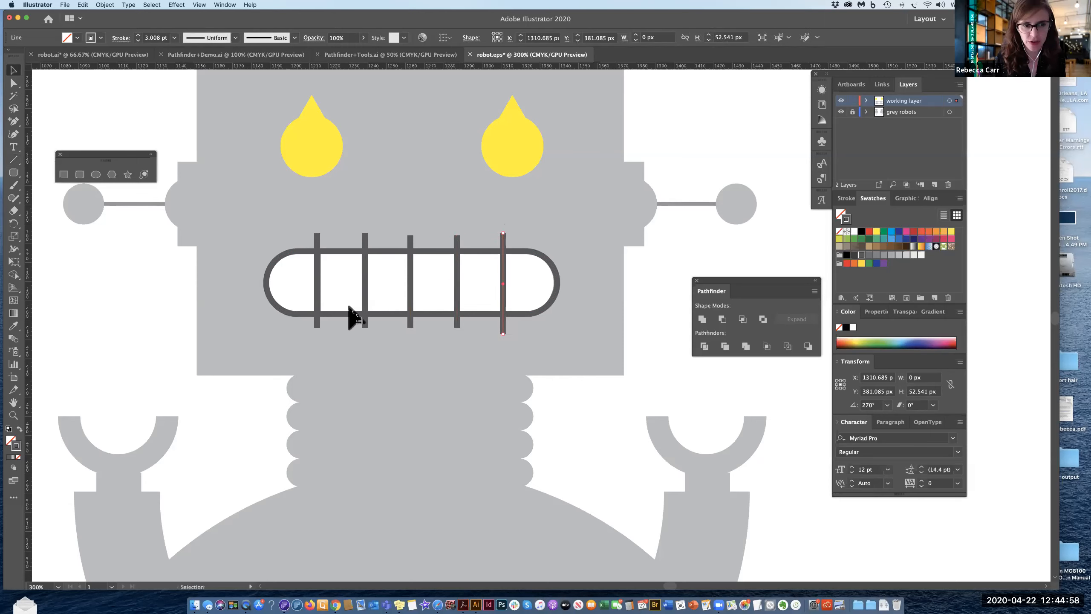
pyautogui.click(317, 308)
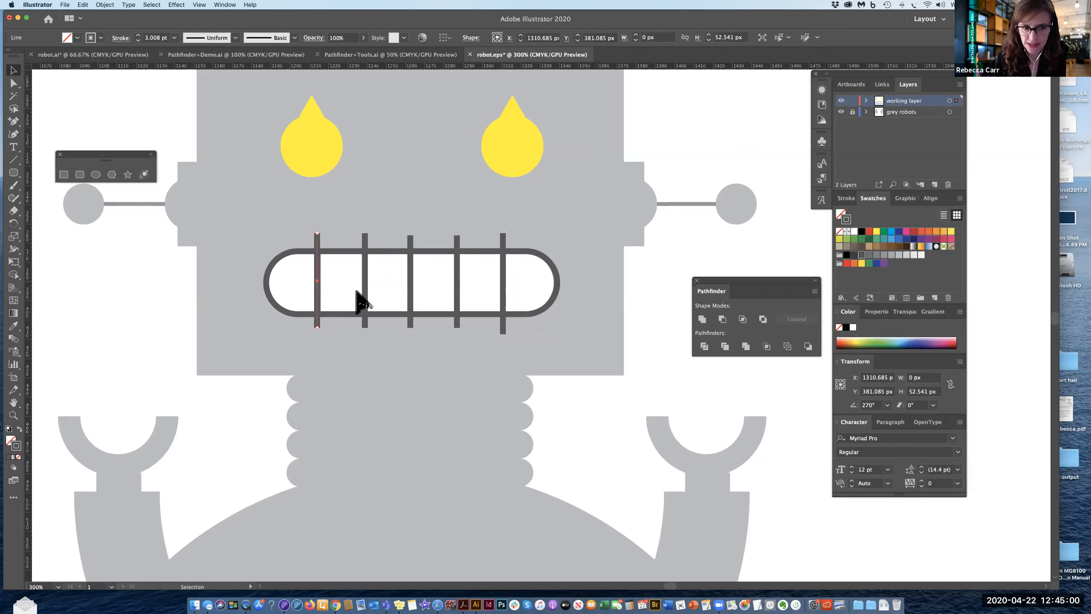
pyautogui.keyDown('shift'); pyautogui.click(365, 303); pyautogui.keyUp('shift')
pyautogui.keyDown('shift'); pyautogui.click(410, 290); pyautogui.keyUp('shift')
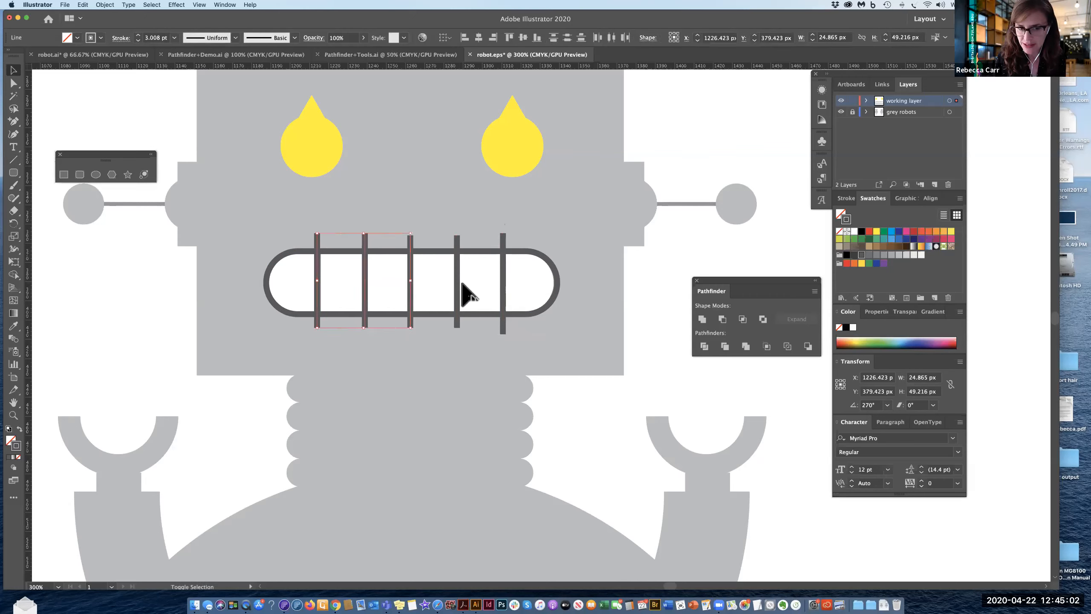
pyautogui.keyDown('shift'); pyautogui.click(503, 288); pyautogui.keyUp('shift')
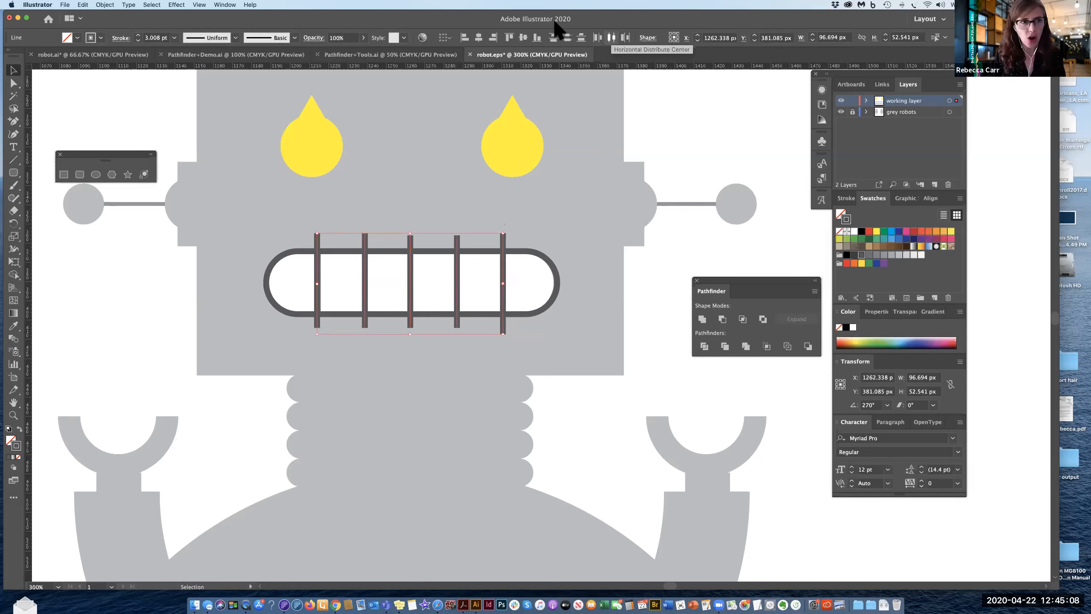
pyautogui.click(225, 5)
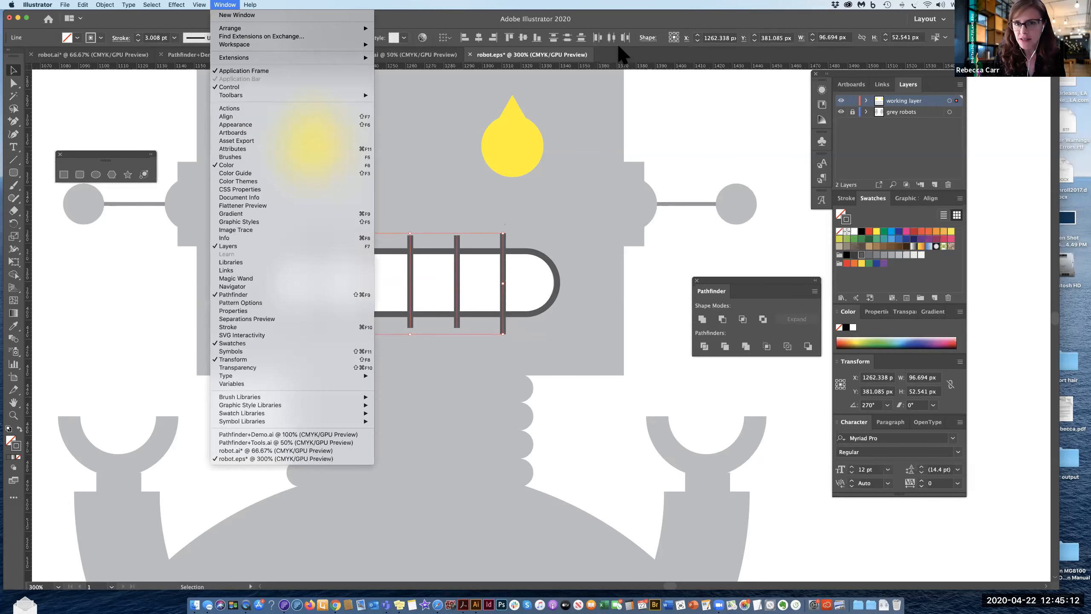
pyautogui.click(612, 38)
pyautogui.click(612, 37)
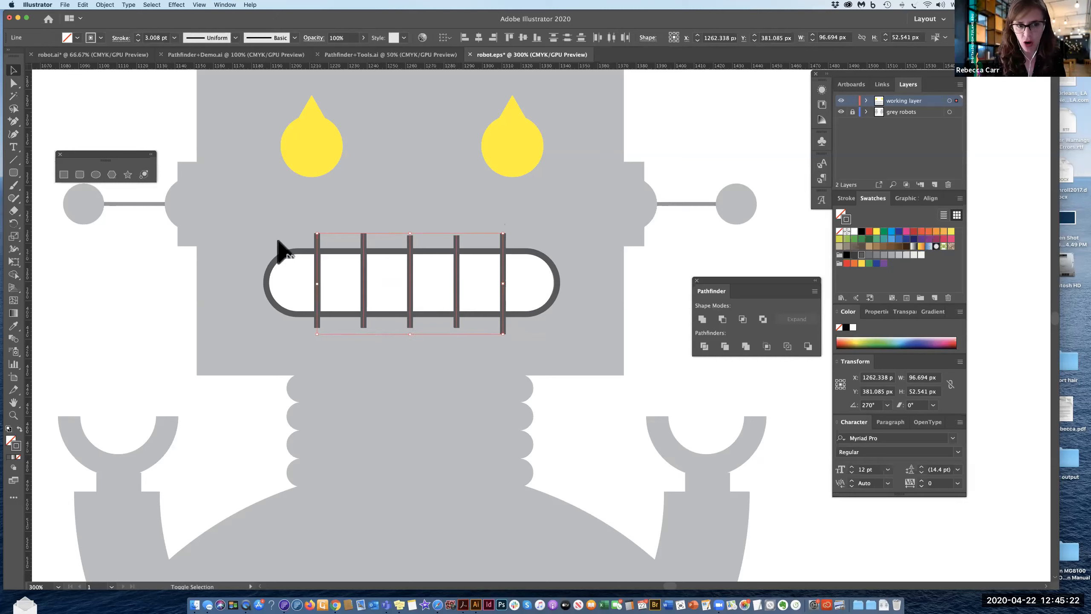
# Step: Add the mouth outline to the selected tooth lines and split the shapes with Pathfinder Divide
pyautogui.keyDown('shift'); pyautogui.click(529, 257); pyautogui.keyUp('shift')
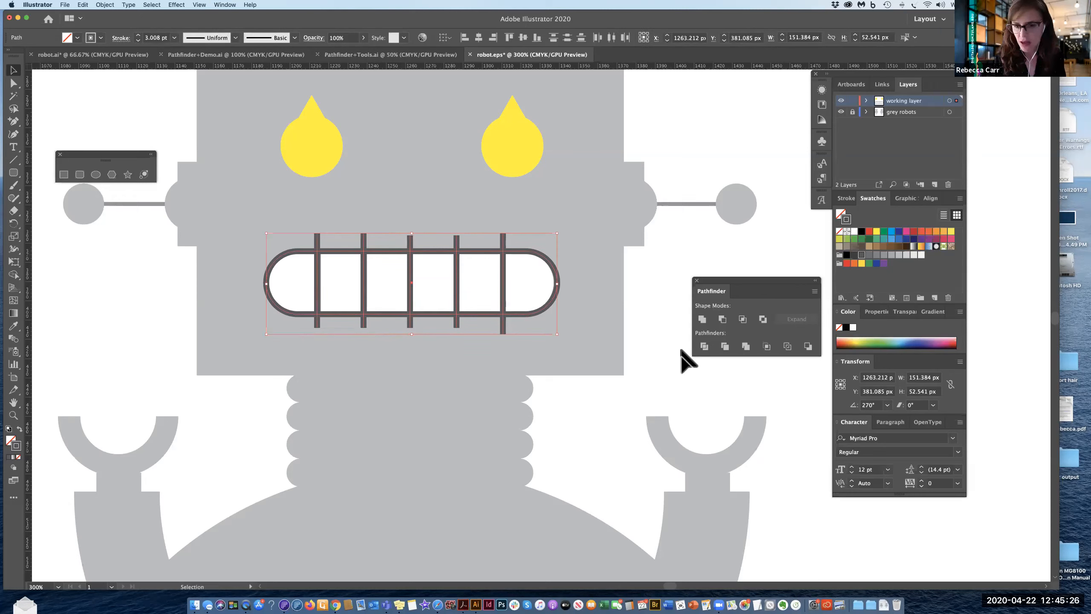
pyautogui.click(703, 346)
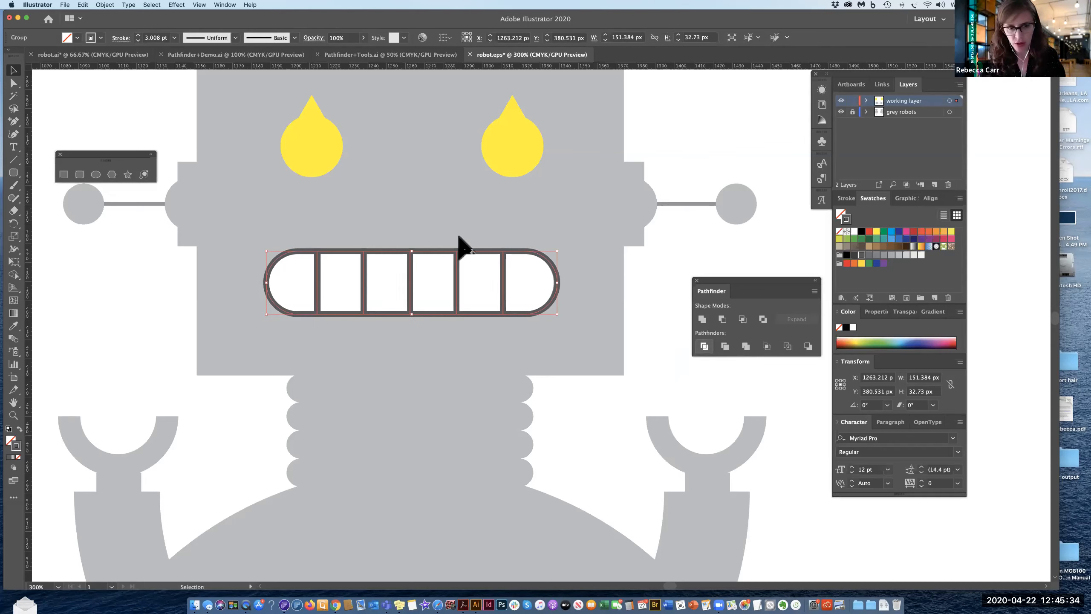
# Step: Try moving the divided mouth group off the template, undoing each move
pyautogui.moveTo(470, 255); pyautogui.dragTo(483, 227)
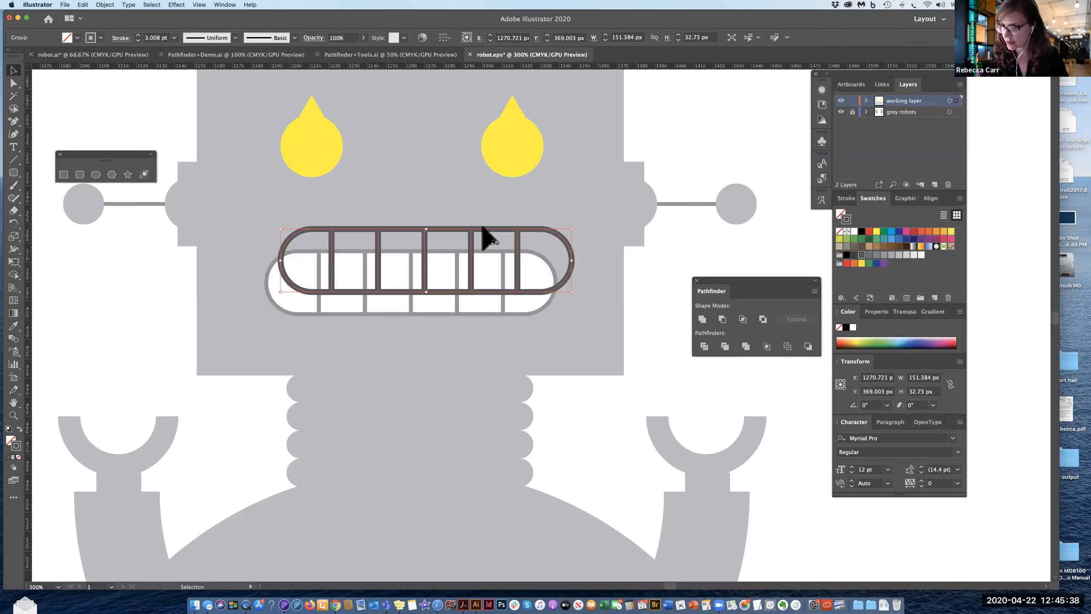
pyautogui.press('super+z')
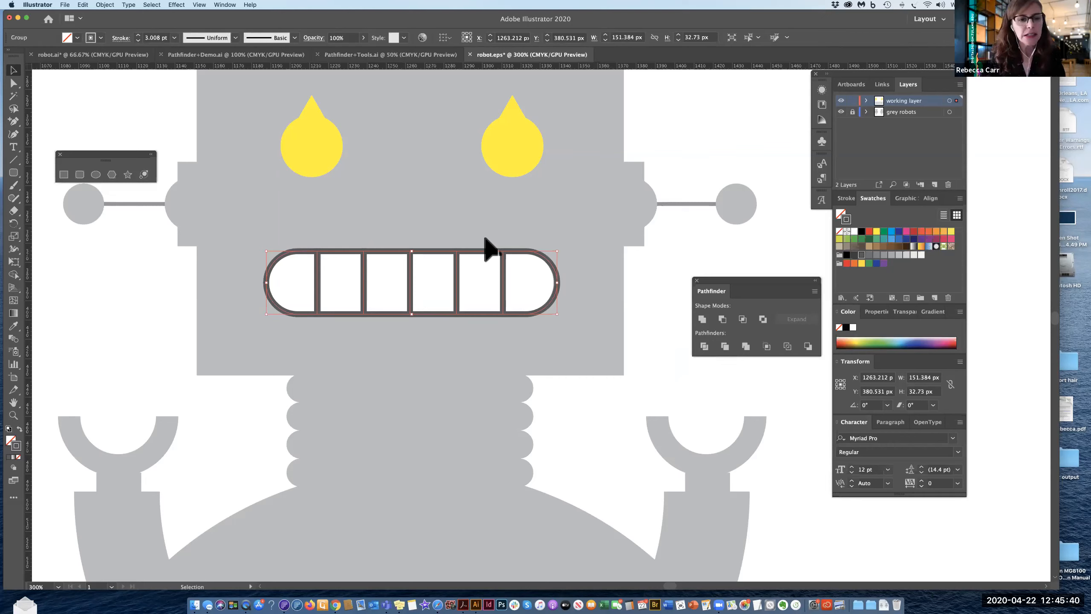
pyautogui.moveTo(482, 253); pyautogui.dragTo(478, 215)
pyautogui.press('super+z')
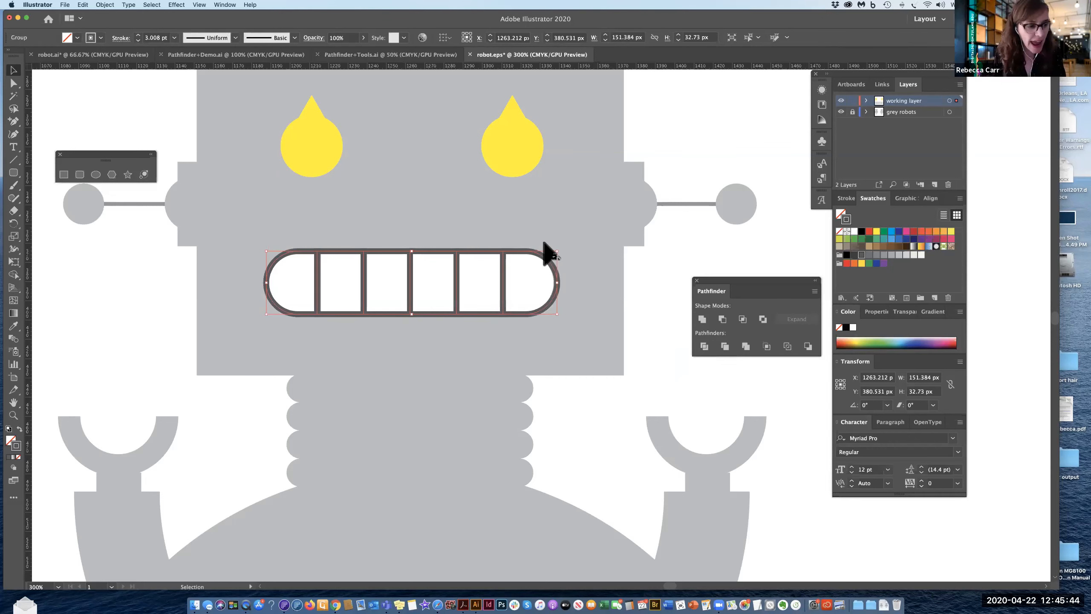
# Step: Fill the divided mouth group with white and deselect it
pyautogui.click(8, 440)
pyautogui.click(853, 231)
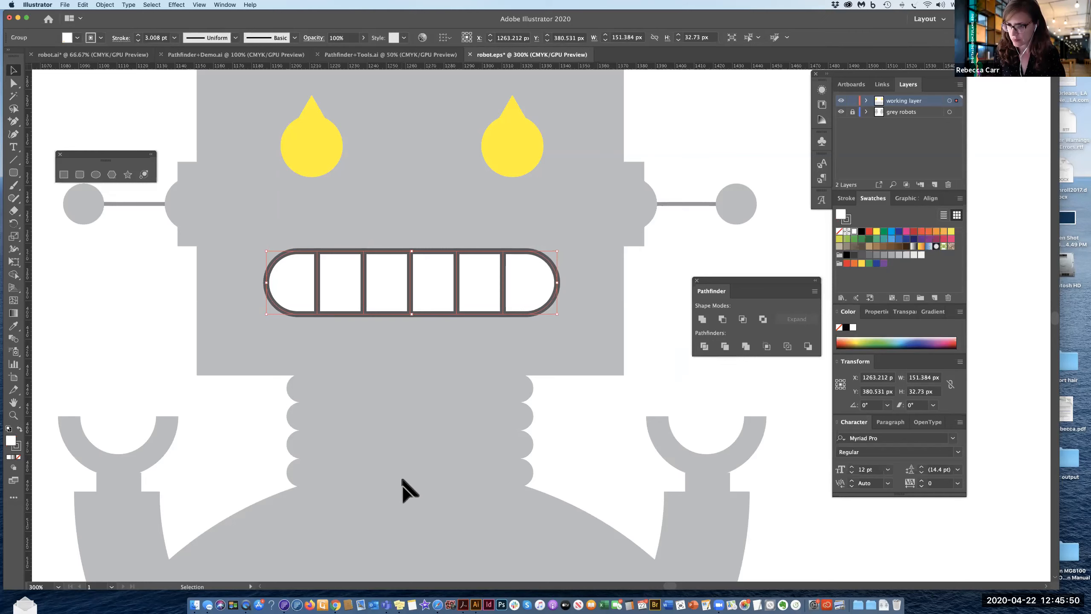
pyautogui.click(390, 392)
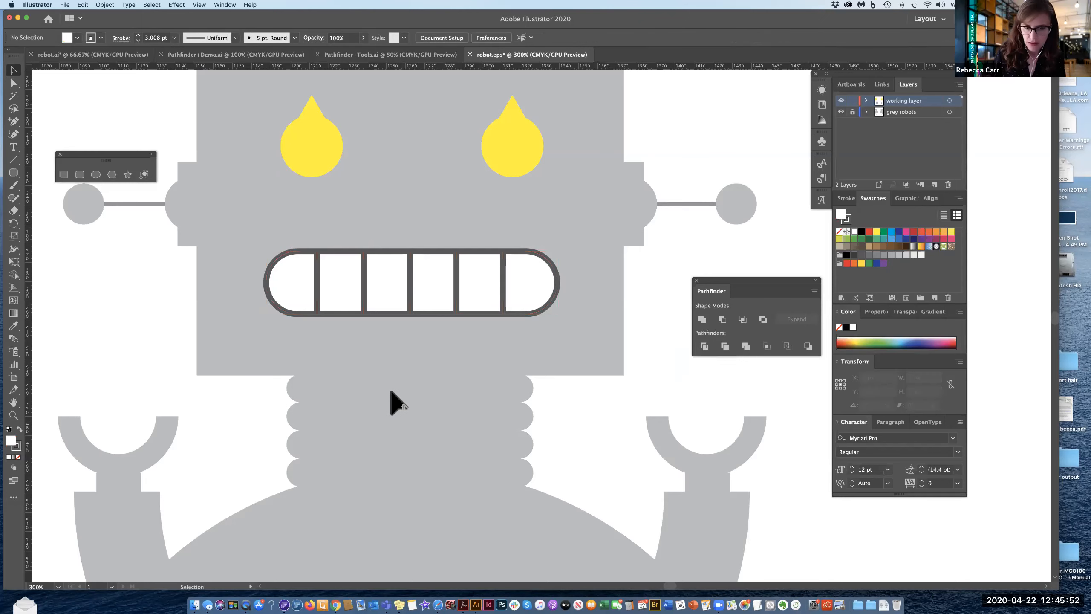
# Step: Draw a pink rectangle with no stroke, about 222 by 177 px, over the robot's head
pyautogui.press('super+minus')
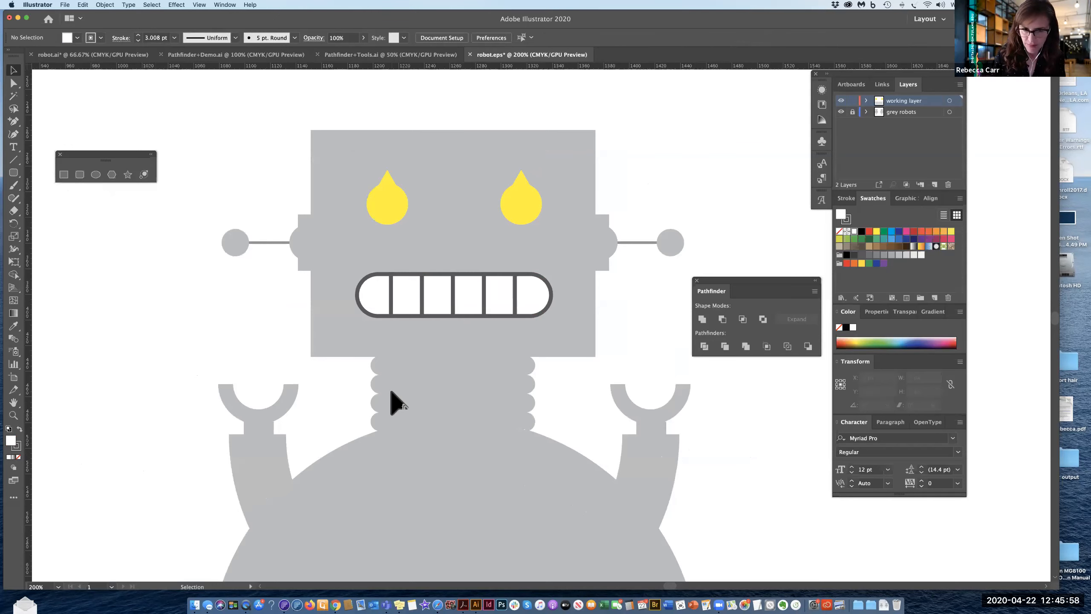
pyautogui.press('super+plus')
pyautogui.moveTo(442, 344); pyautogui.dragTo(453, 395)
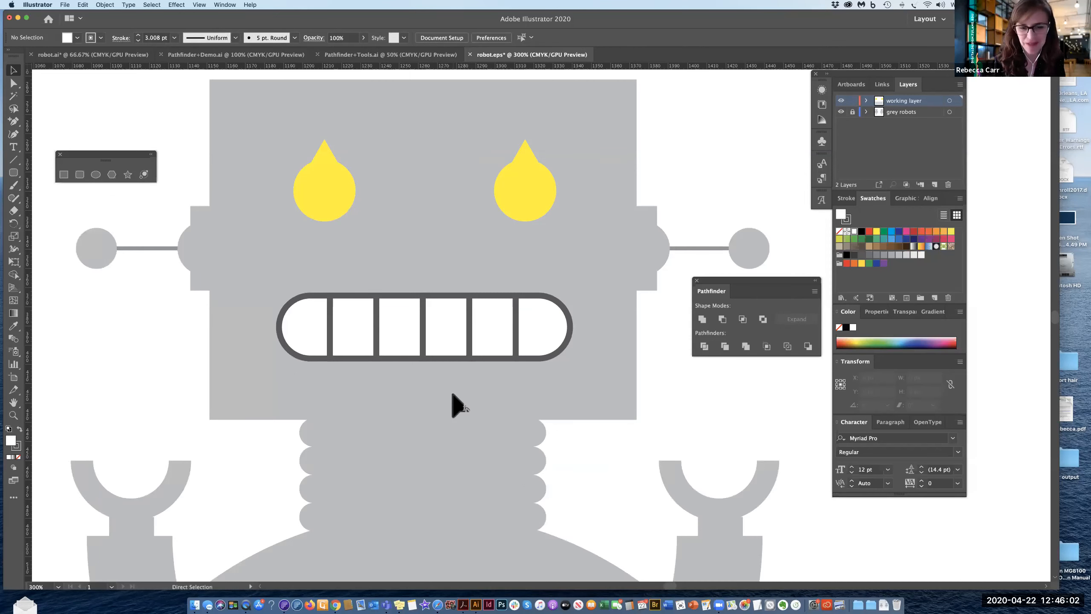
pyautogui.press('super+minus')
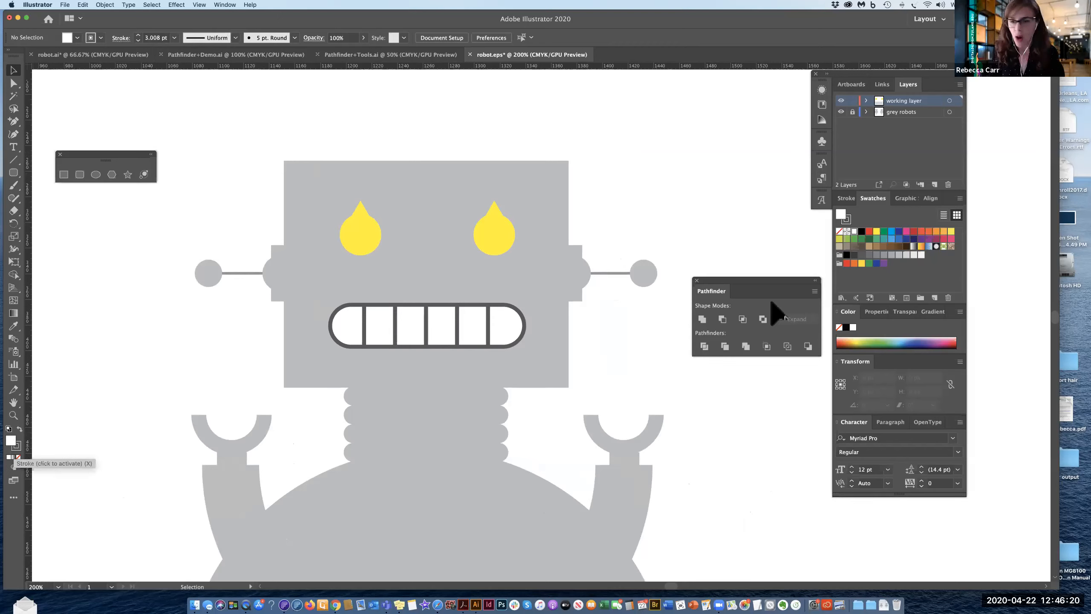
pyautogui.click(950, 239)
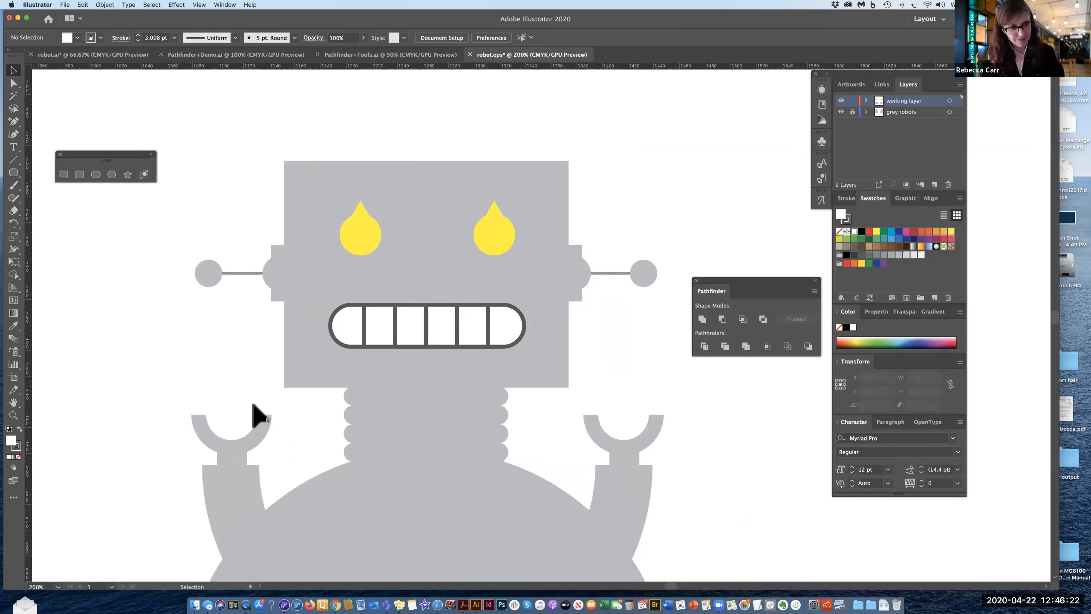
pyautogui.click(16, 447)
pyautogui.click(18, 457)
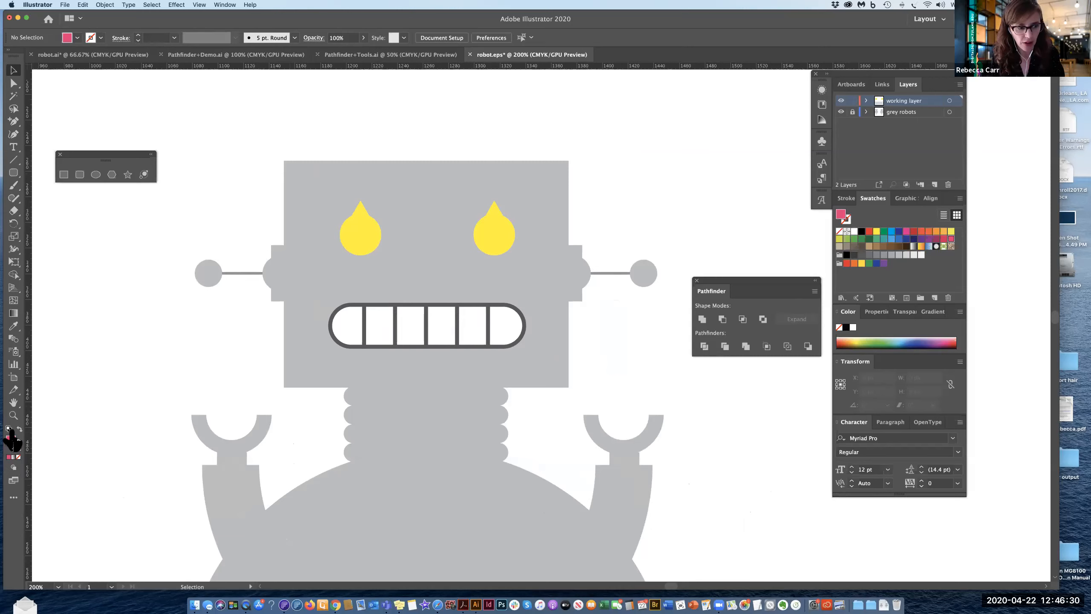
pyautogui.click(63, 174)
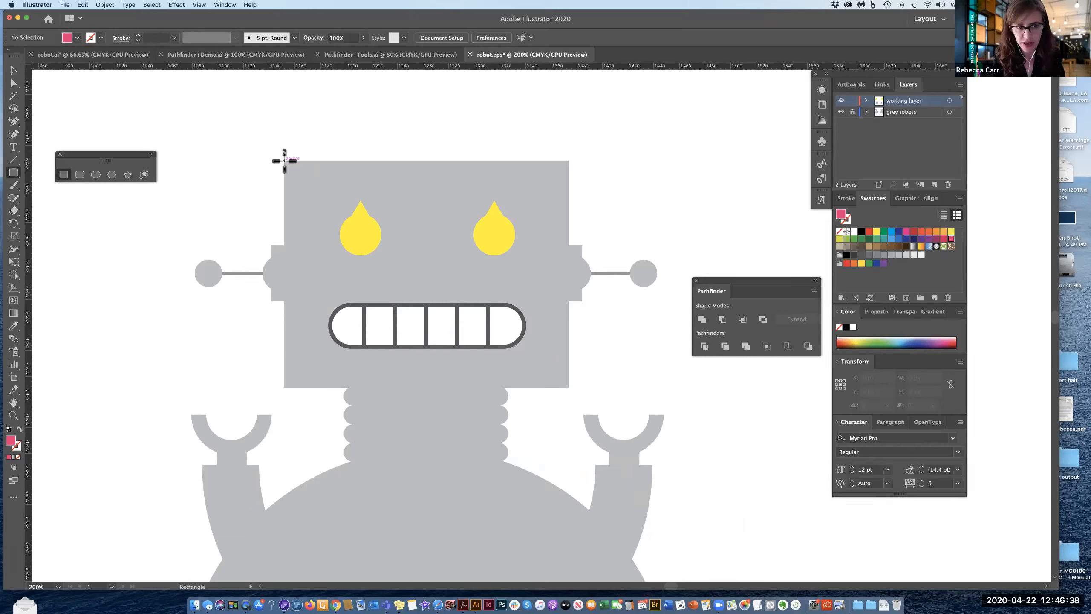
pyautogui.moveTo(284, 161); pyautogui.dragTo(569, 387)
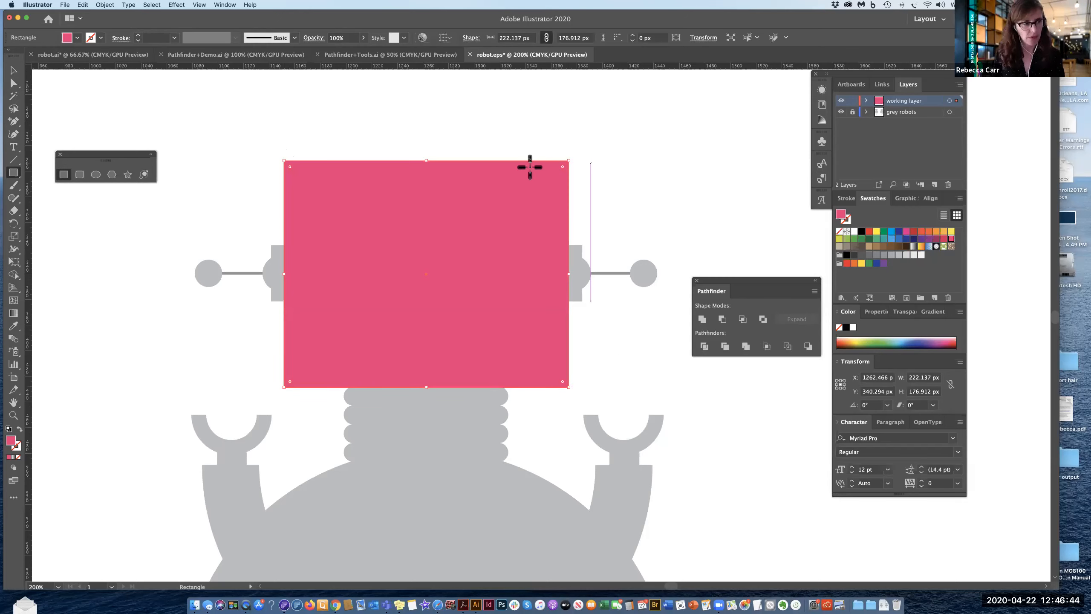
# Step: Send the pink head rectangle to the back, behind the eyes and mouth, and deselect it
pyautogui.press('v')
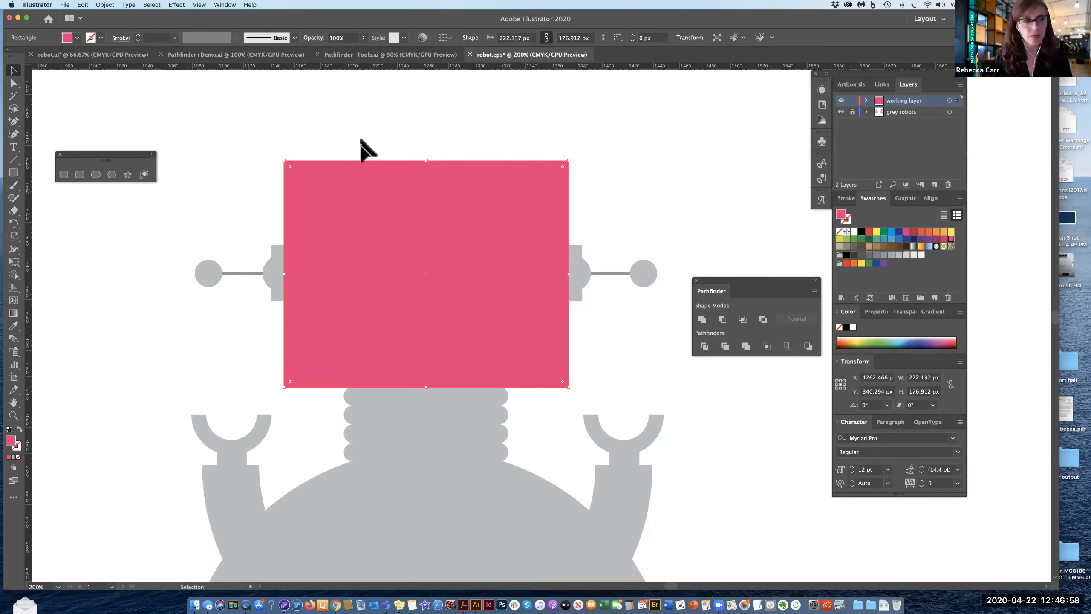
pyautogui.click(104, 4)
pyautogui.moveTo(128, 23)
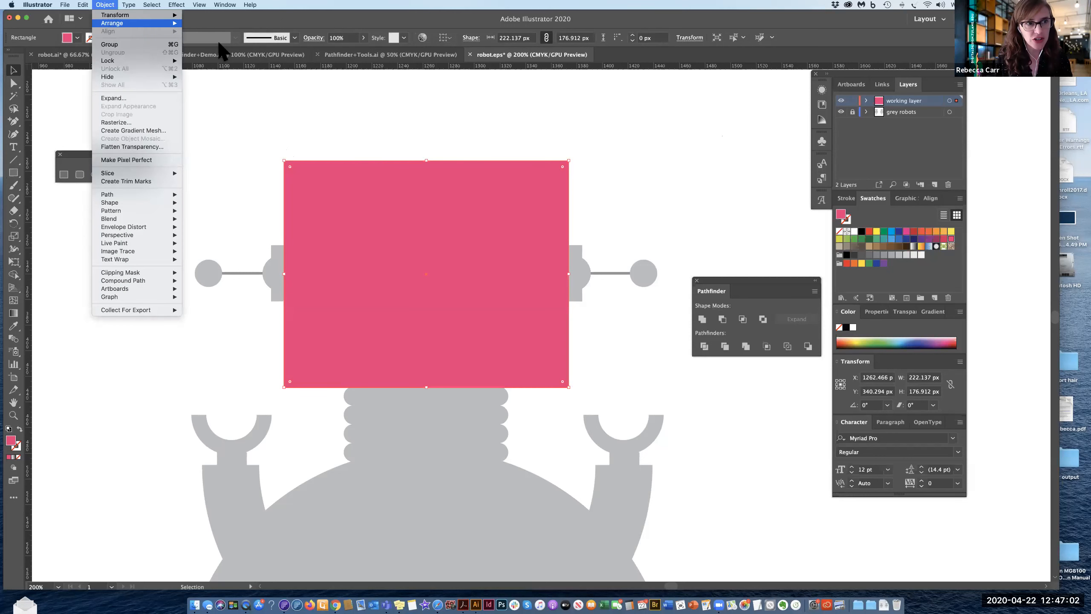
pyautogui.click(214, 47)
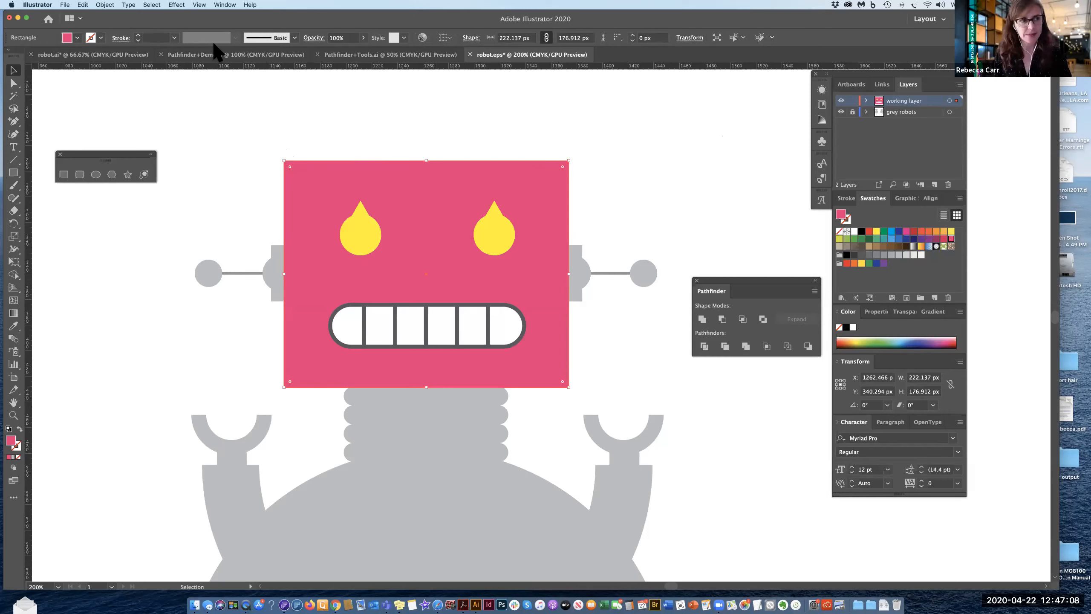
pyautogui.click(105, 5)
pyautogui.moveTo(128, 22)
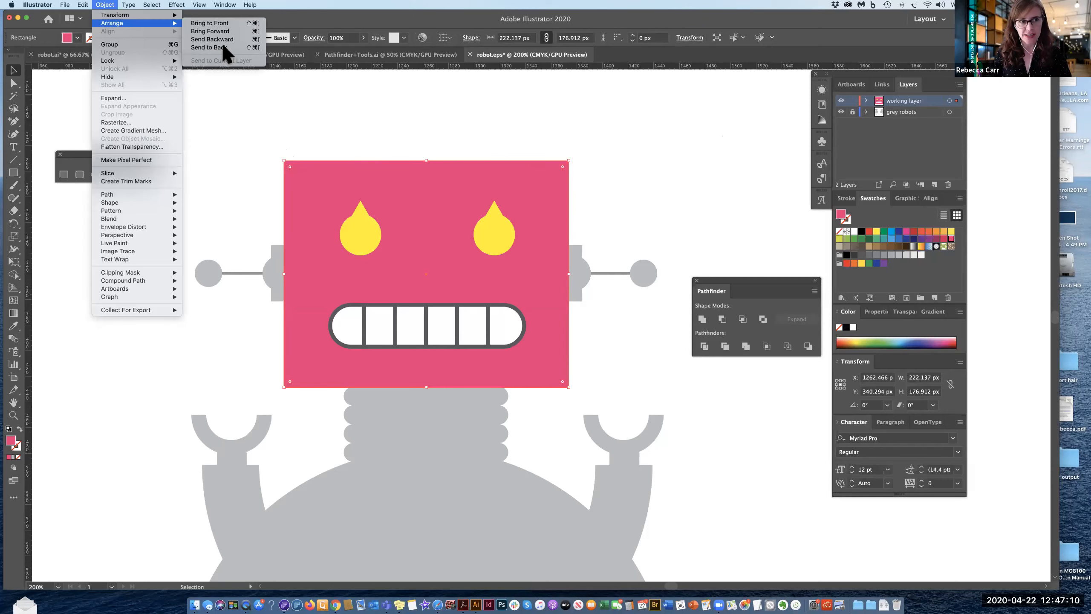
pyautogui.click(496, 245)
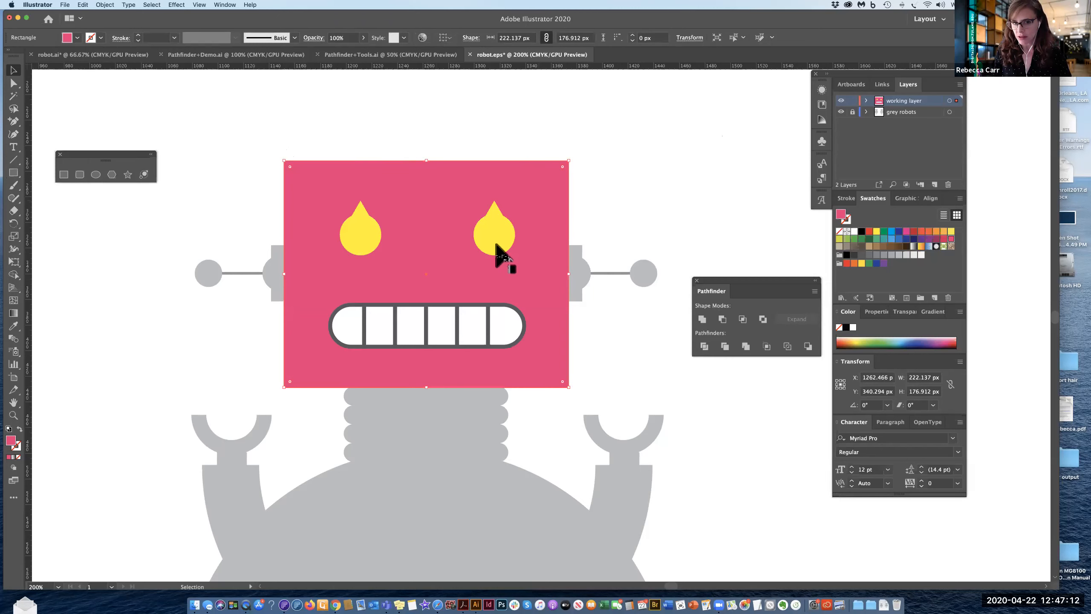
pyautogui.click(646, 309)
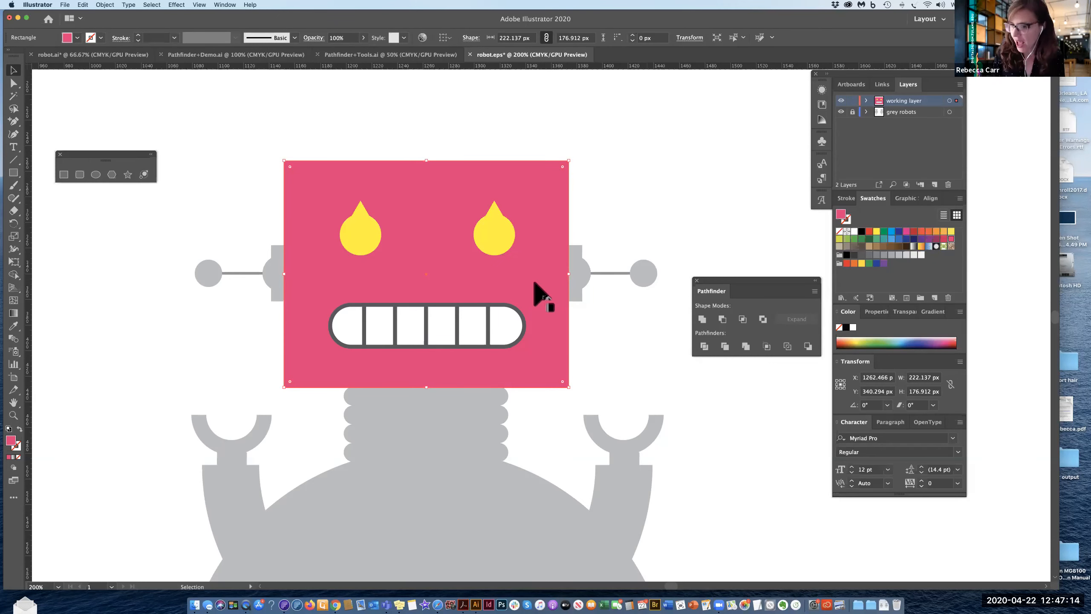
# Step: Draw a pink rectangle about 10 by 44 px over the block beside the left edge of the robot's head
pyautogui.moveTo(486, 281); pyautogui.dragTo(538, 279)
pyautogui.moveTo(285, 317); pyautogui.dragTo(290, 292)
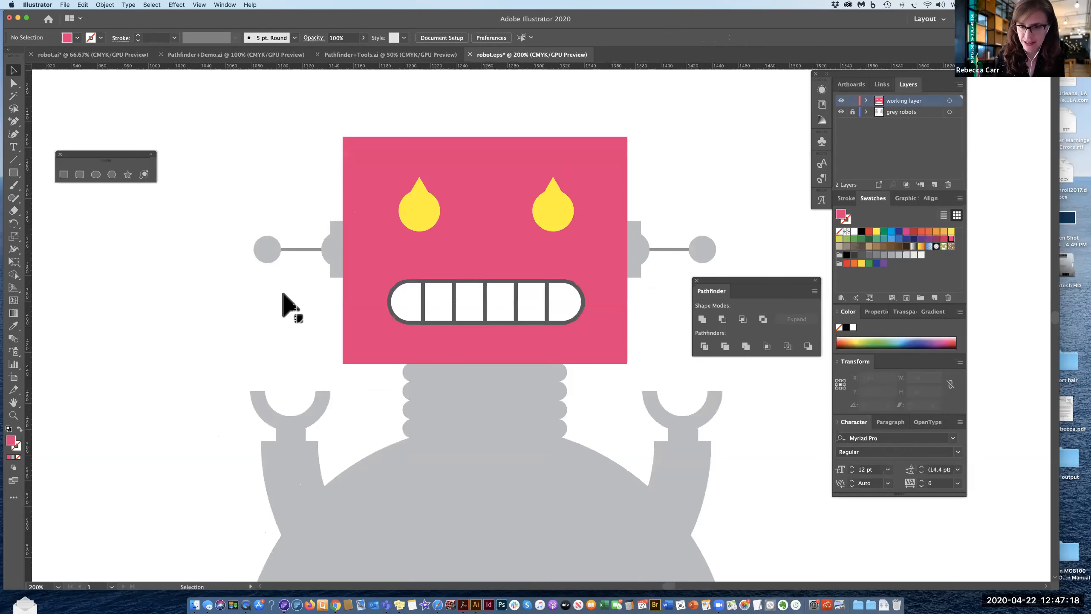
pyautogui.press('super+equal')
pyautogui.moveTo(316, 302); pyautogui.dragTo(330, 334)
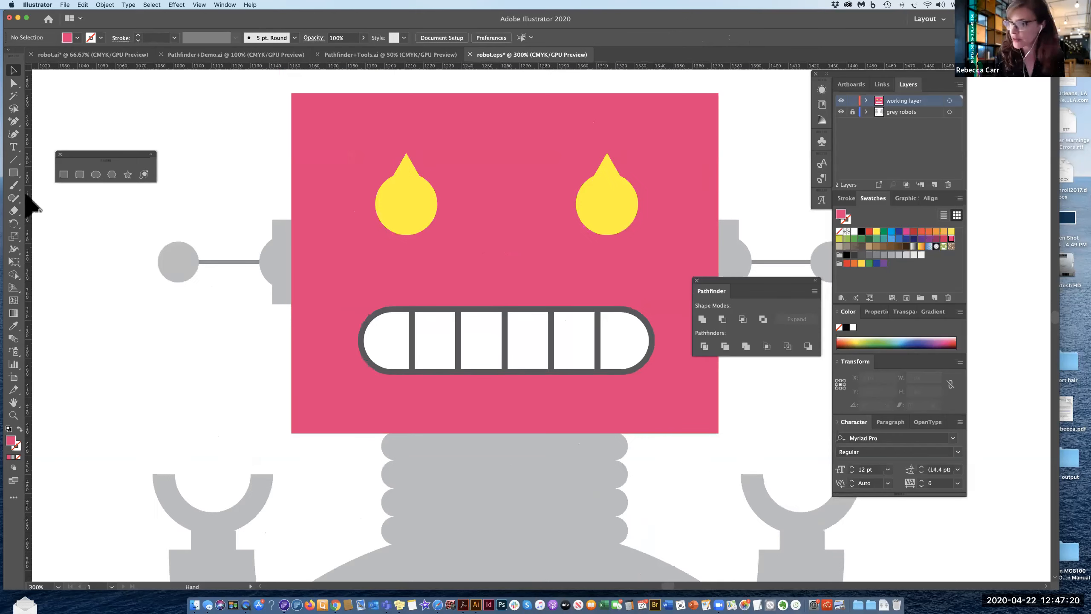
pyautogui.click(13, 172)
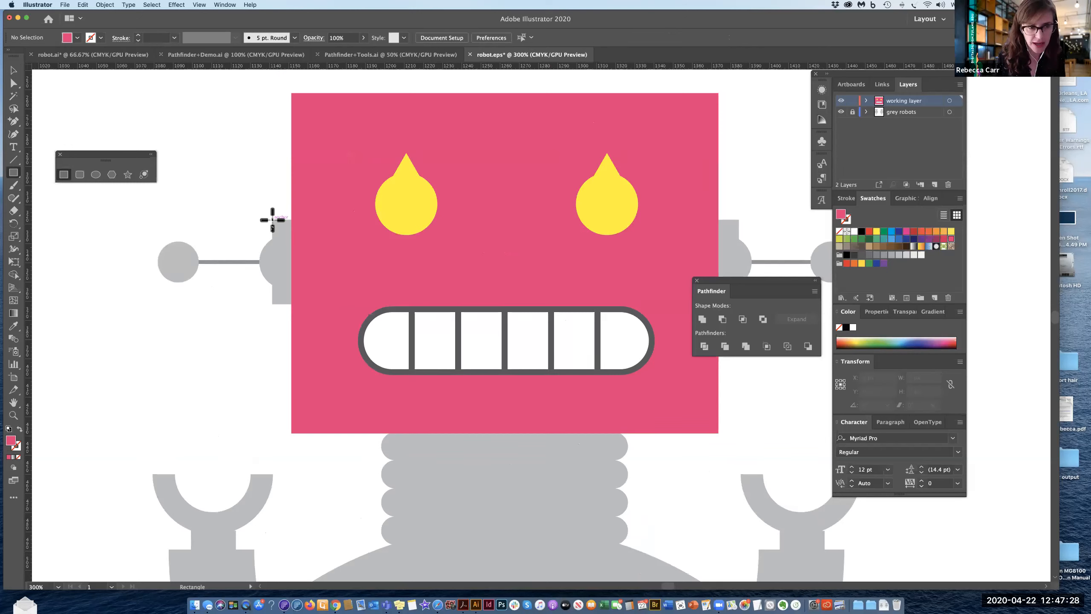
pyautogui.moveTo(273, 220); pyautogui.dragTo(292, 304)
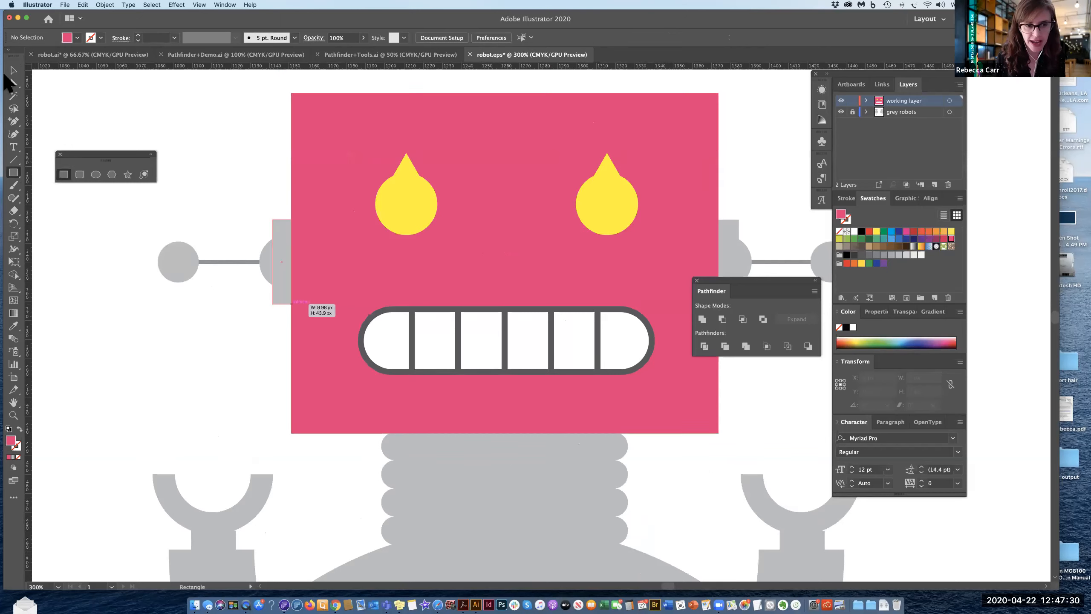
# Step: Draw a pink circle about 29 px across over the rounded part of the robot's left ear and deselect it
pyautogui.click(10, 66)
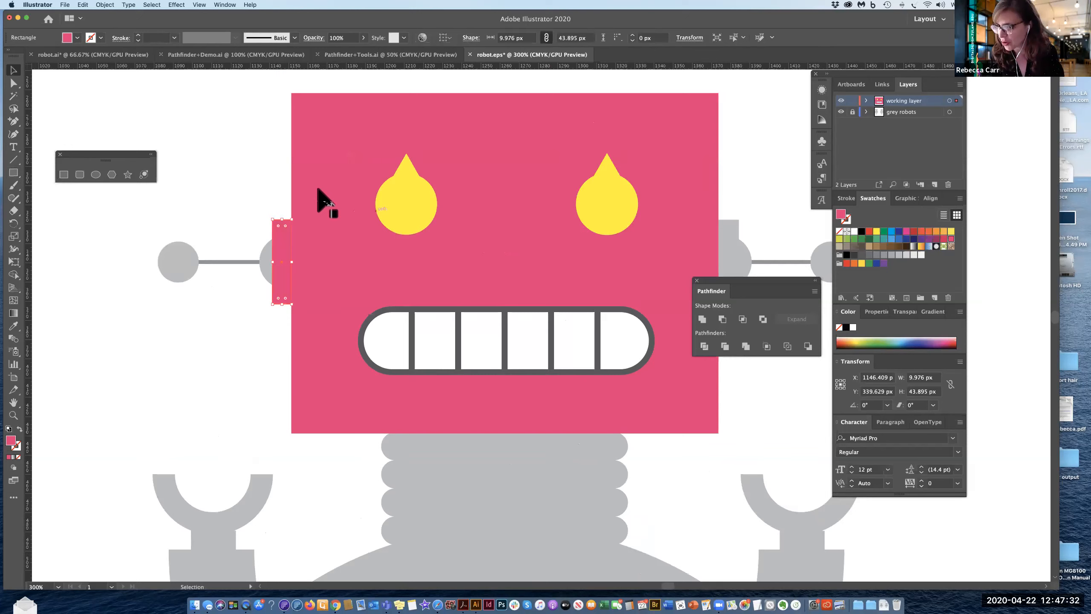
pyautogui.click(254, 177)
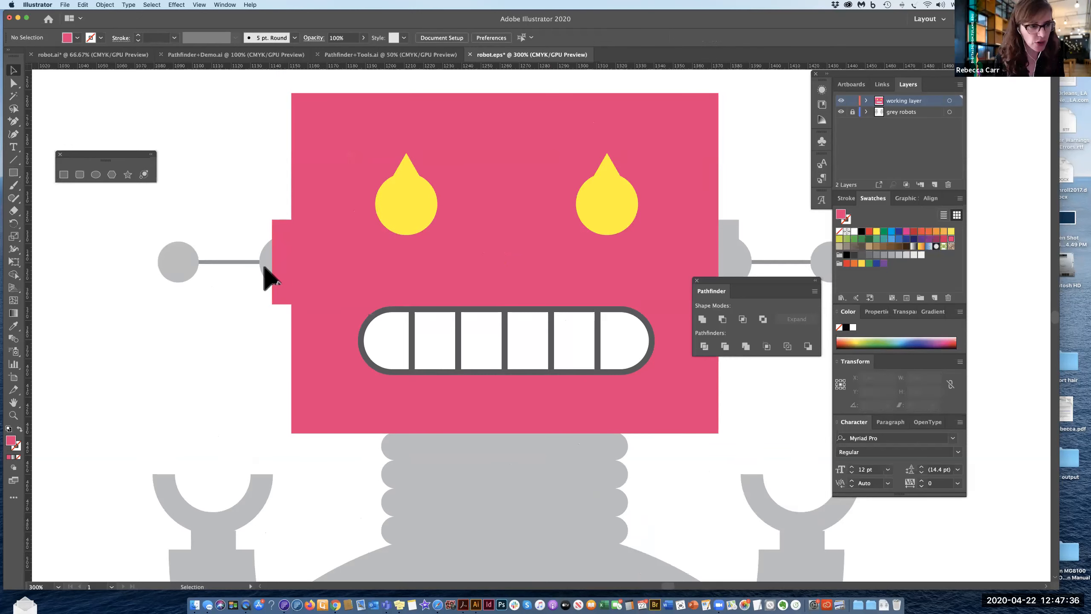
pyautogui.click(95, 175)
pyautogui.moveTo(263, 238)
pyautogui.mouseDown()
pyautogui.moveTo(333, 286)
pyautogui.moveTo(313, 279)
pyautogui.moveTo(320, 294)
pyautogui.moveTo(276, 265)
pyautogui.moveTo(280, 274)
pyautogui.mouseUp()
pyautogui.click(13, 69)
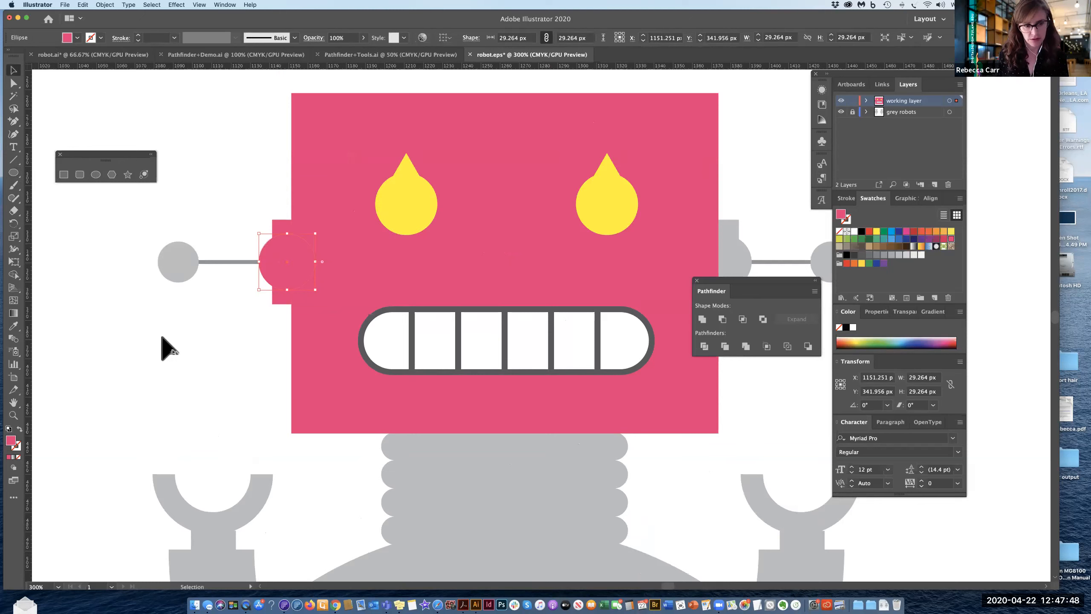
pyautogui.click(254, 334)
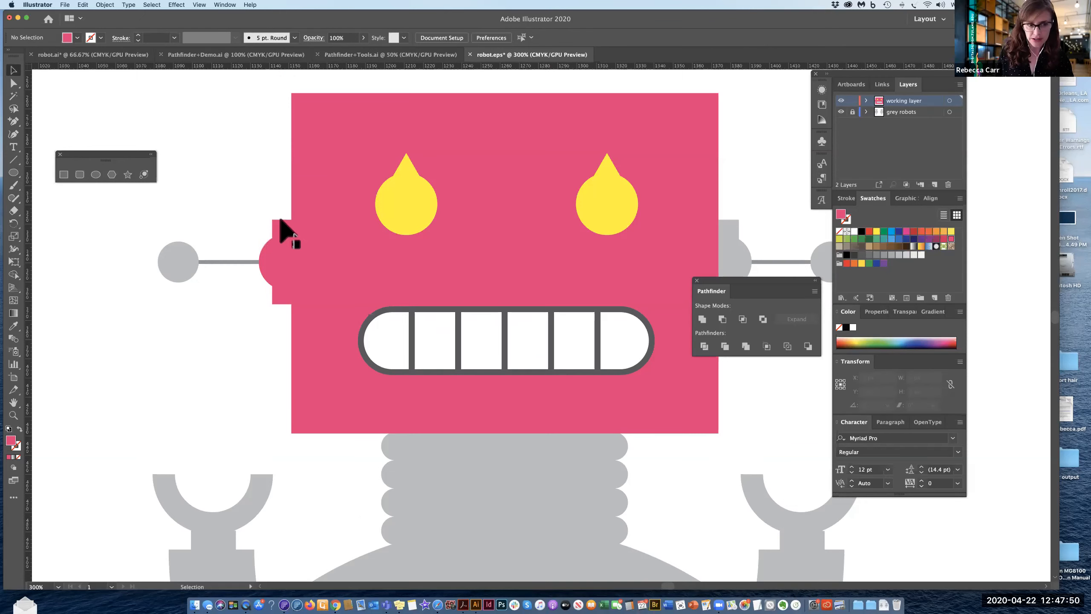
# Step: Unite the left ear's pink circle and rectangle into one shape with Pathfinder and deselect it
pyautogui.click(281, 234)
pyautogui.keyDown('shift'); pyautogui.click(281, 224); pyautogui.keyUp('shift')
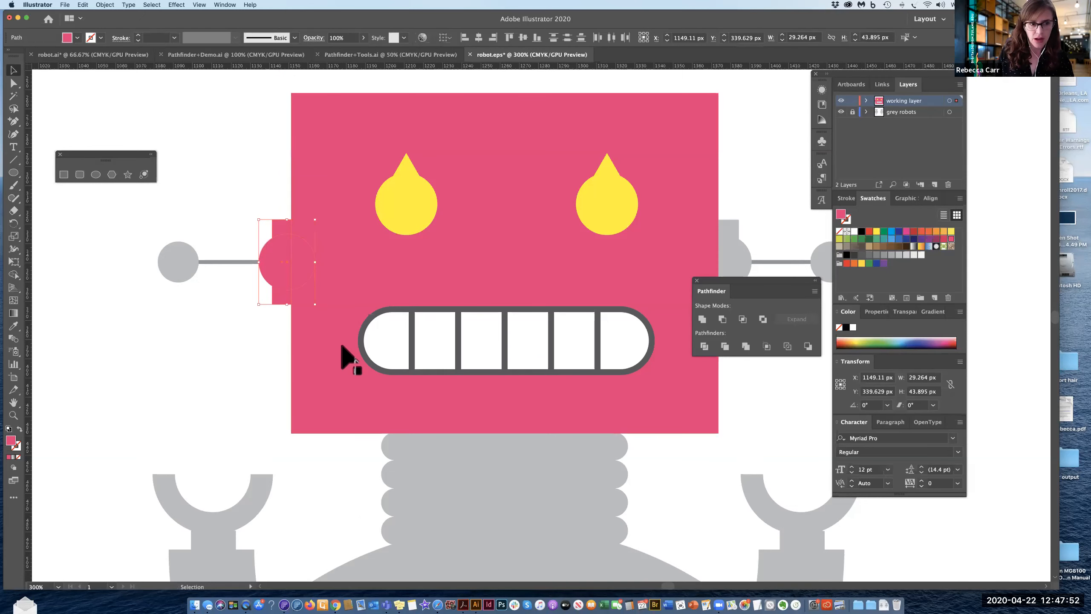
pyautogui.click(702, 320)
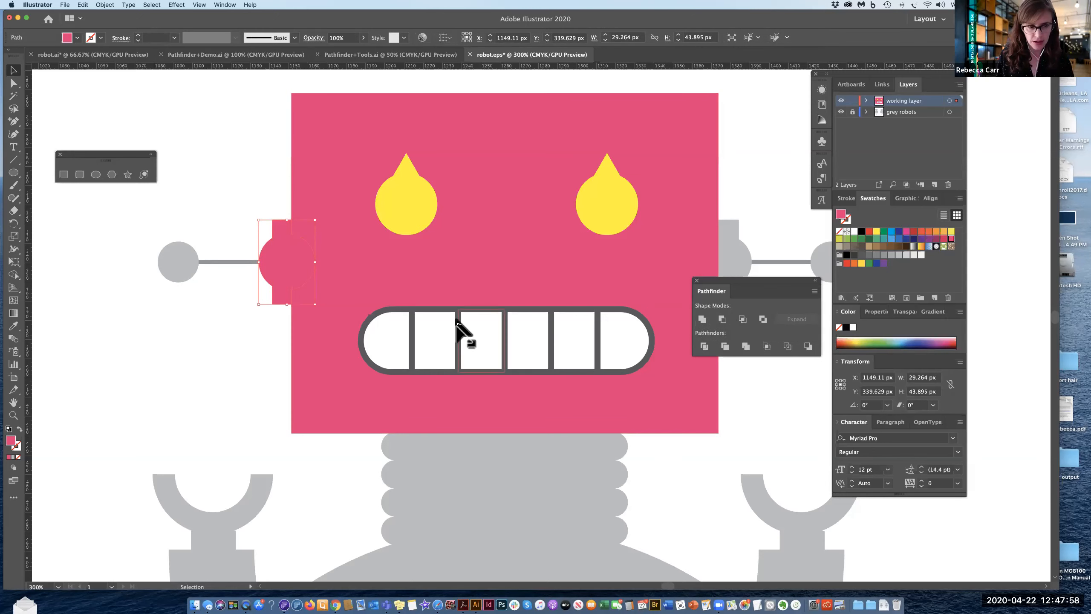
pyautogui.click(247, 340)
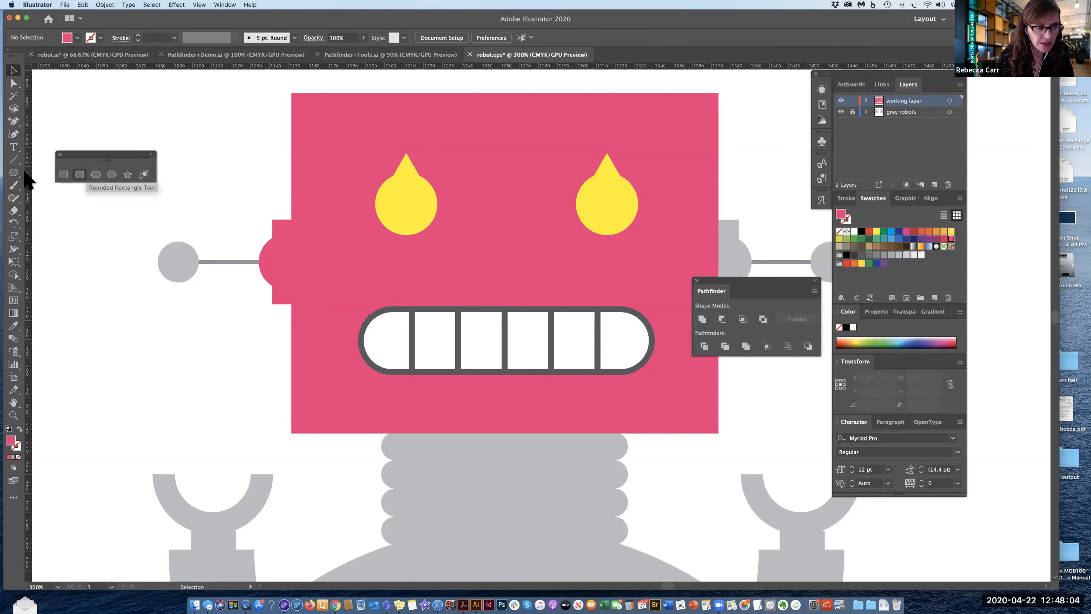
# Step: Draw a pink circle about 21 px across over the grey ball at the outer end of the left antenna
pyautogui.click(96, 173)
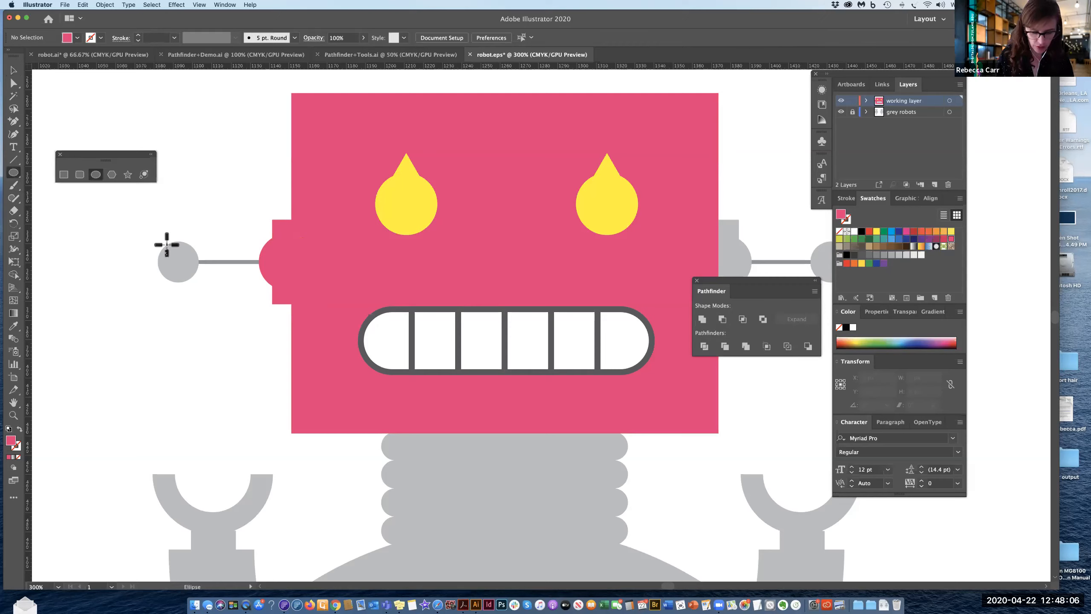
pyautogui.moveTo(157, 242); pyautogui.dragTo(199, 283)
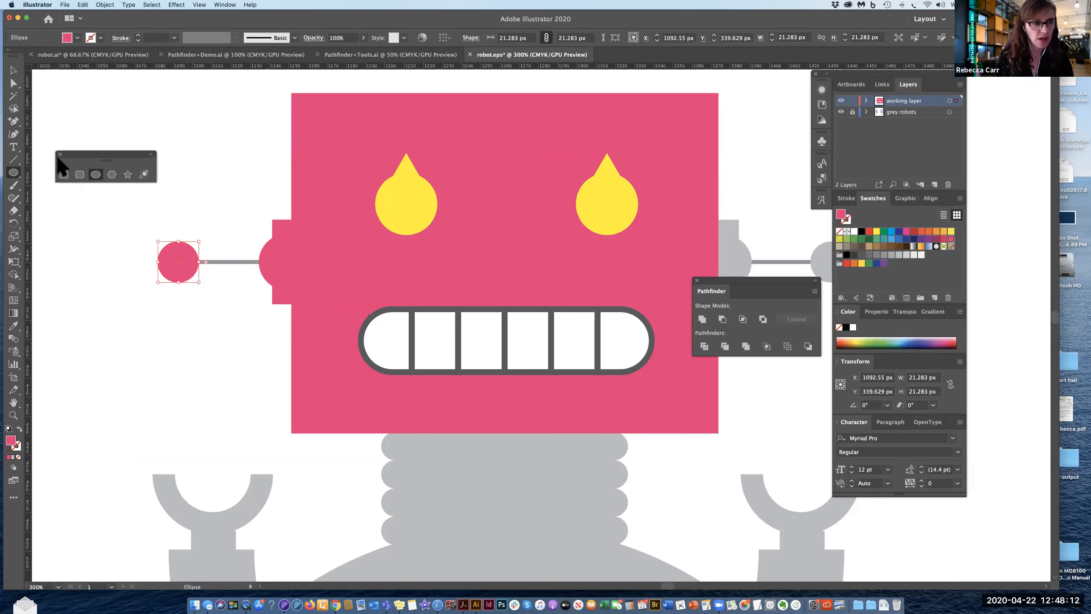
pyautogui.press('v')
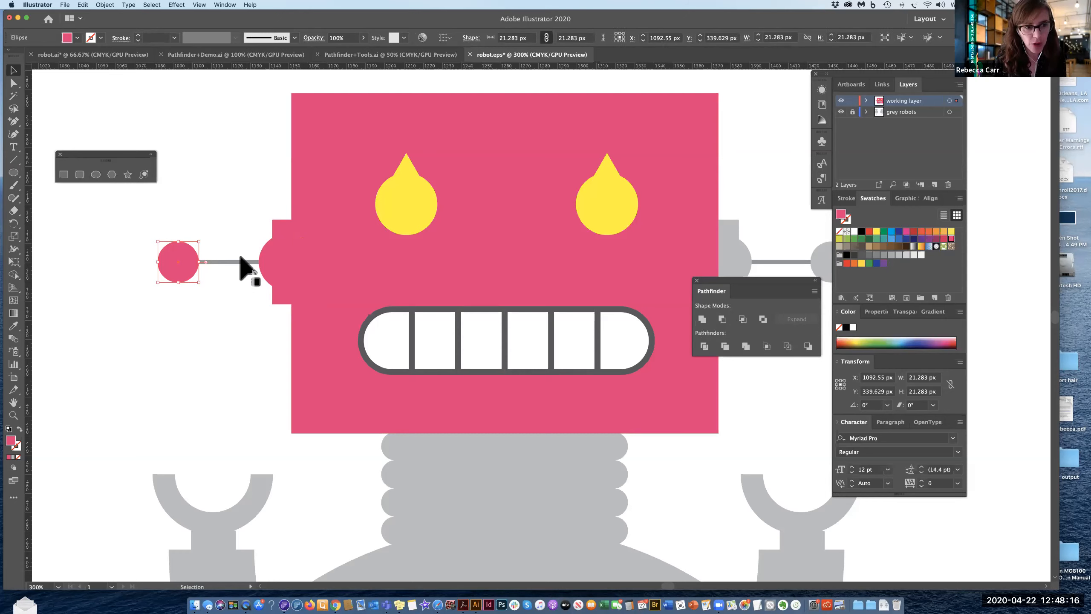
# Step: Draw a pink rectangle about 44 by 2 px over the left antenna's rod and nudge it down 1 px
pyautogui.click(68, 175)
pyautogui.moveTo(255, 268); pyautogui.dragTo(274, 261)
pyautogui.click(13, 70)
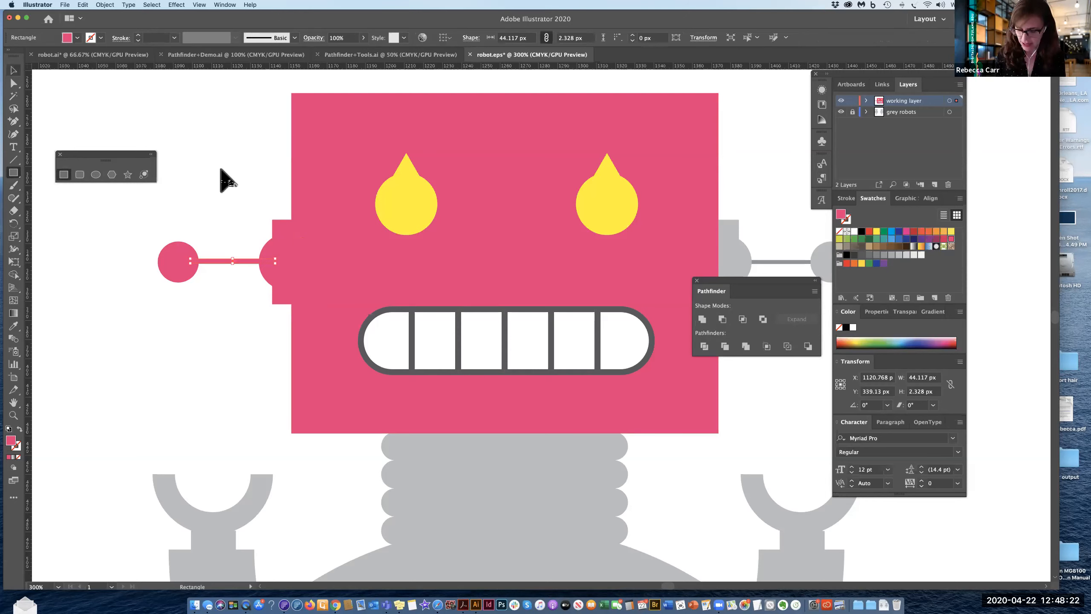
pyautogui.press('Down')
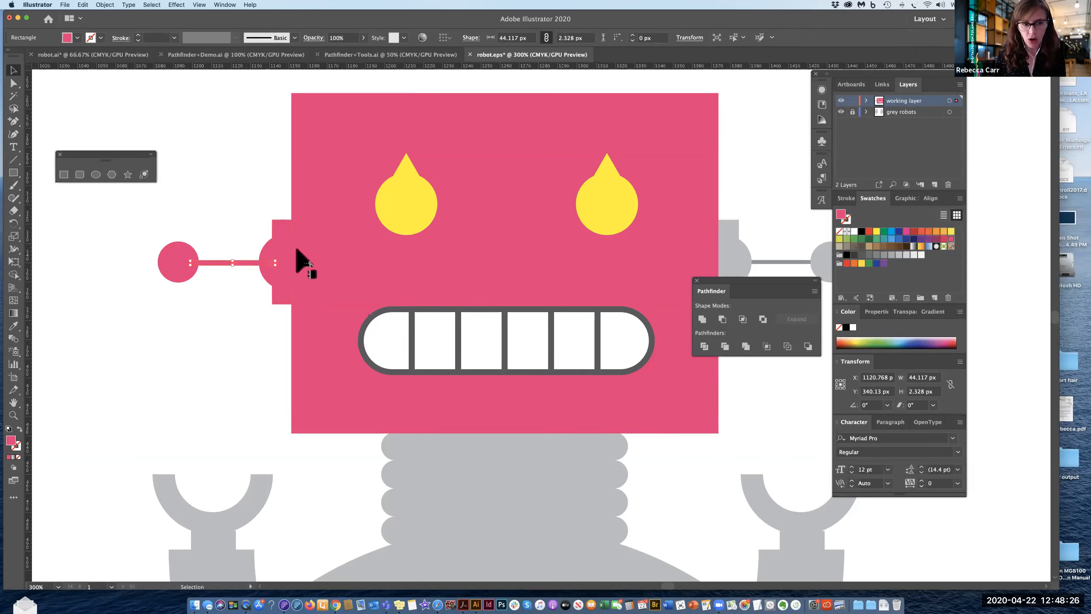
# Step: Unite the left antenna's ball and rod with the ear using Pathfinder, keeping the shape in its traced position
pyautogui.click(194, 275)
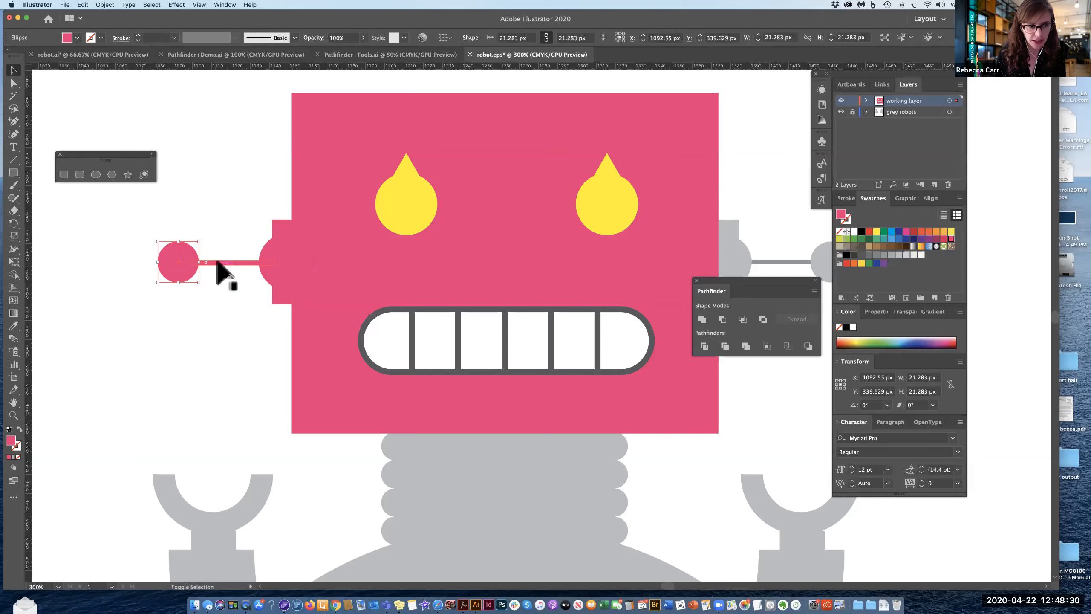
pyautogui.keyDown('shift'); pyautogui.click(226, 262); pyautogui.keyUp('shift')
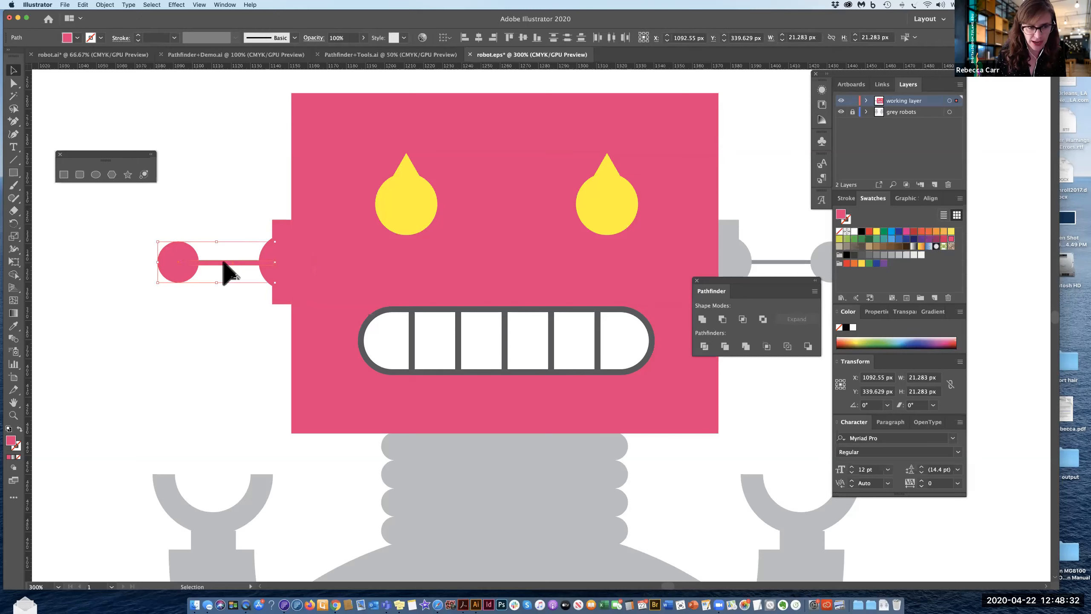
pyautogui.keyDown('shift'); pyautogui.click(283, 281); pyautogui.keyUp('shift')
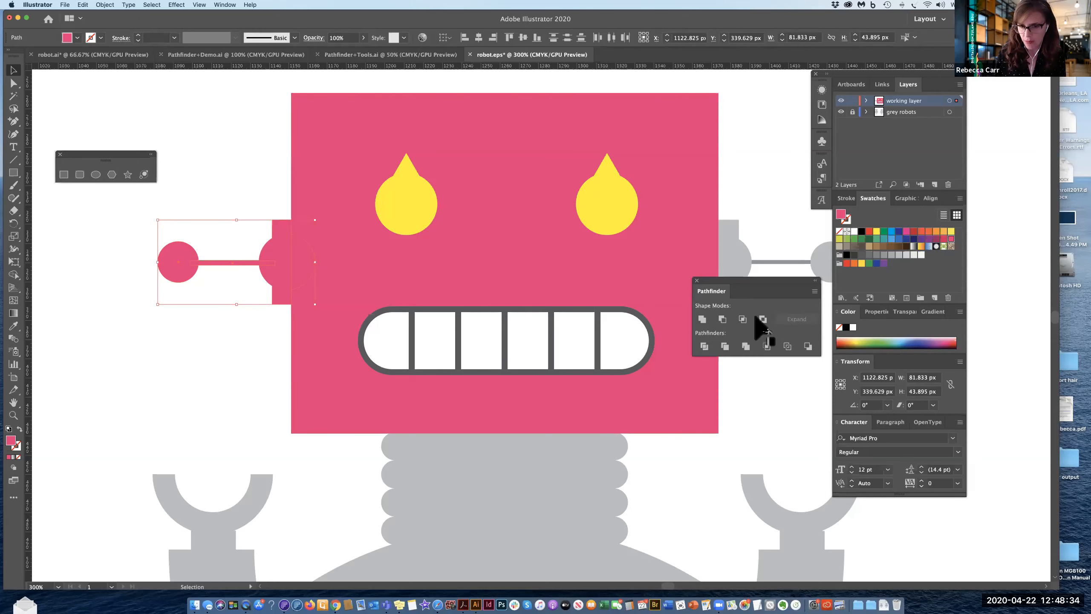
pyautogui.click(703, 318)
pyautogui.moveTo(276, 257); pyautogui.dragTo(187, 248)
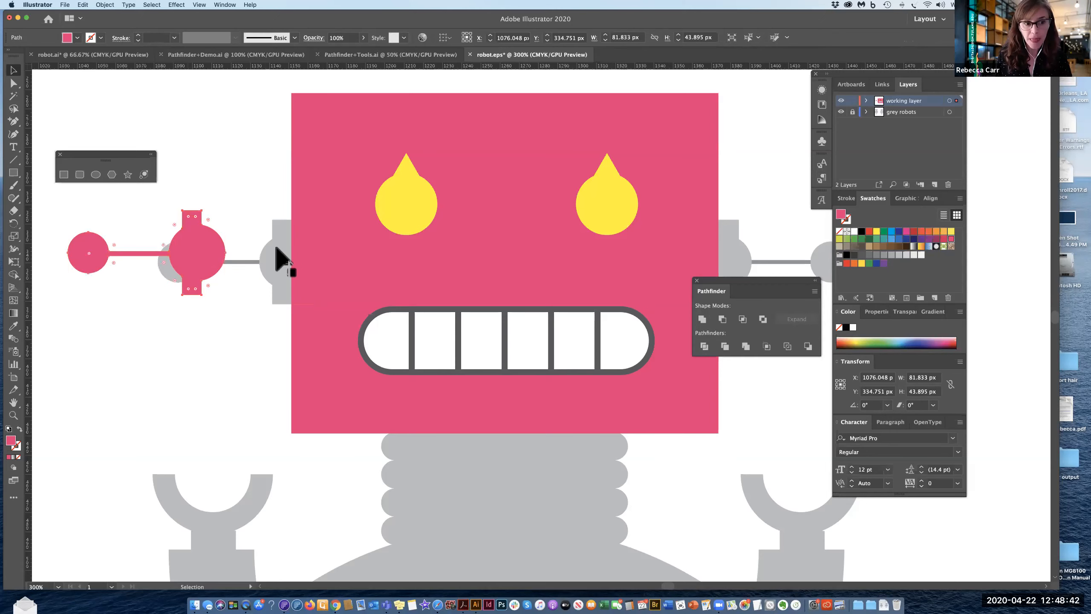
pyautogui.press('super+z')
# Step: Duplicate the united left ear and antenna, placing the copy in the blank area beyond the head's upper right
pyautogui.press('super+minus')
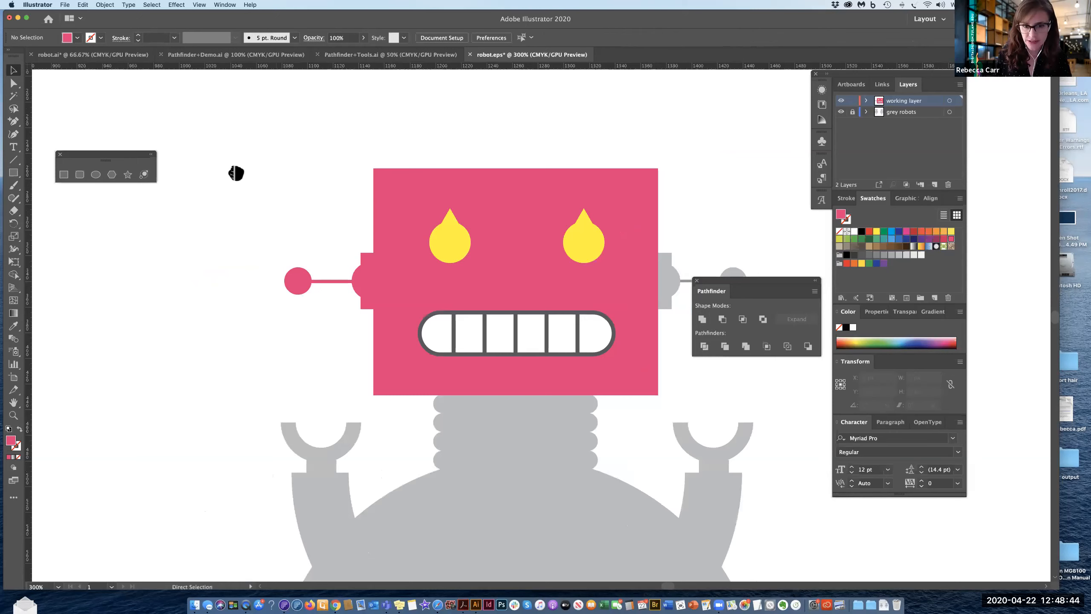
pyautogui.hscroll(1, 236, 173)
pyautogui.hscroll(3, 256, 275)
pyautogui.click(255, 274)
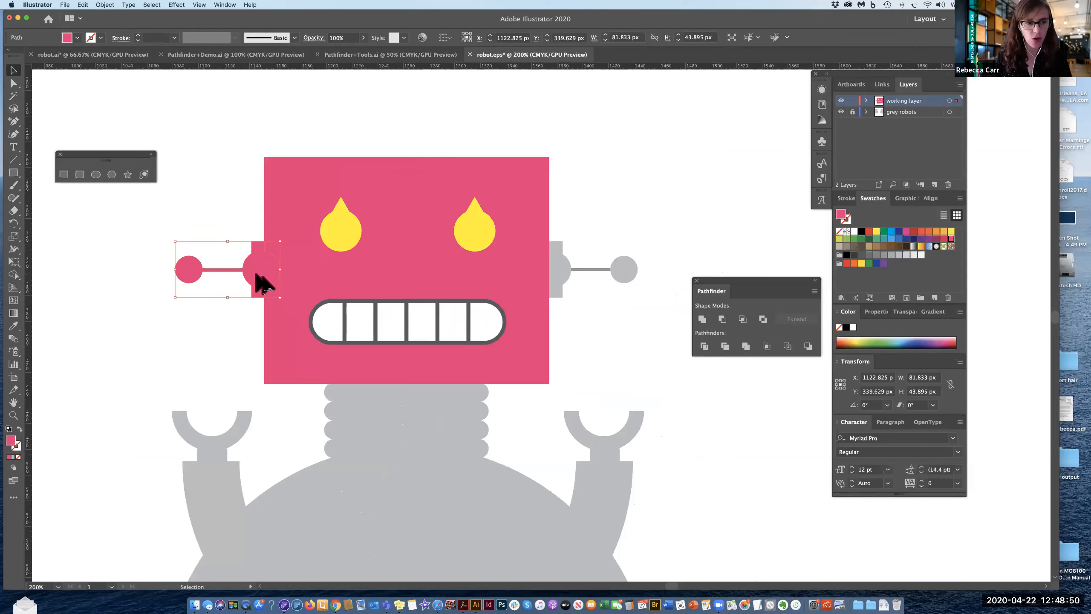
pyautogui.moveTo(258, 282); pyautogui.dragTo(689, 173)
pyautogui.moveTo(618, 170); pyautogui.dragTo(606, 198)
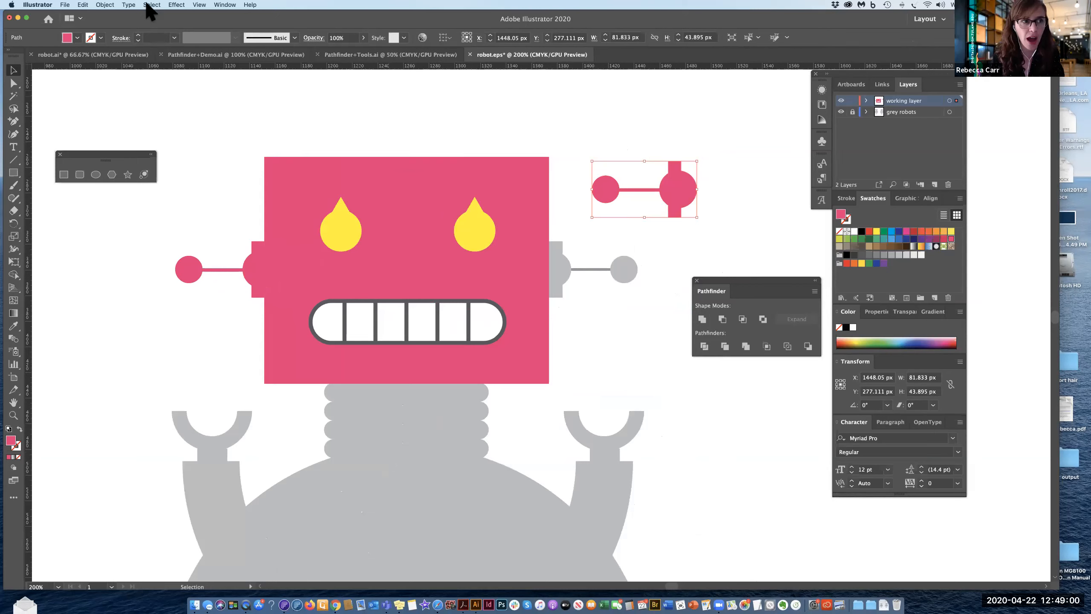
# Step: Reflect the ear copy across the vertical axis, move it over the grey ear on the head's right side and deselect it
pyautogui.click(105, 5)
pyautogui.moveTo(163, 14)
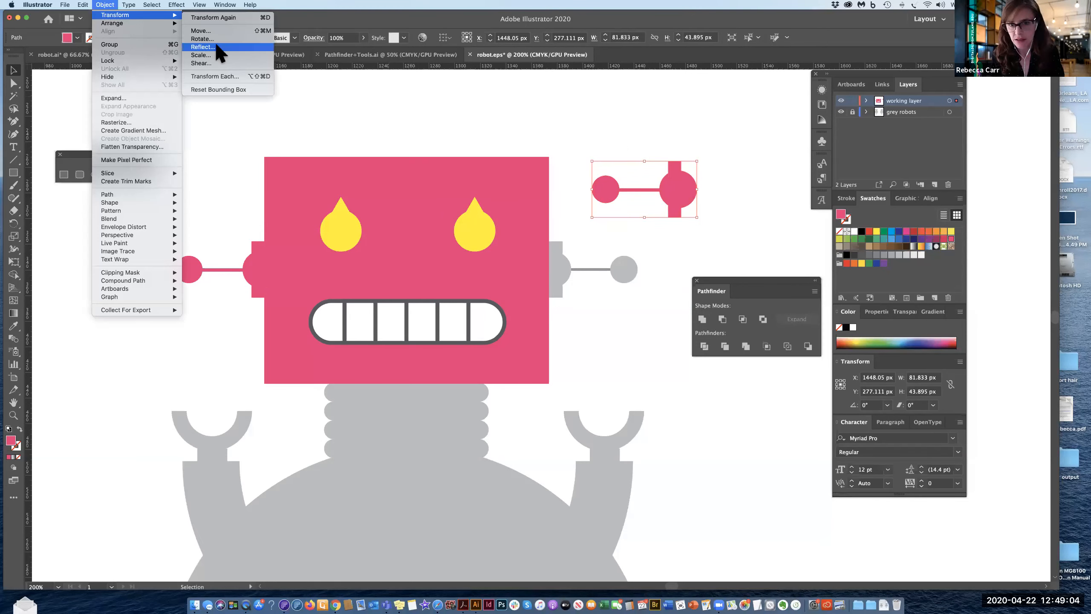
pyautogui.click(216, 45)
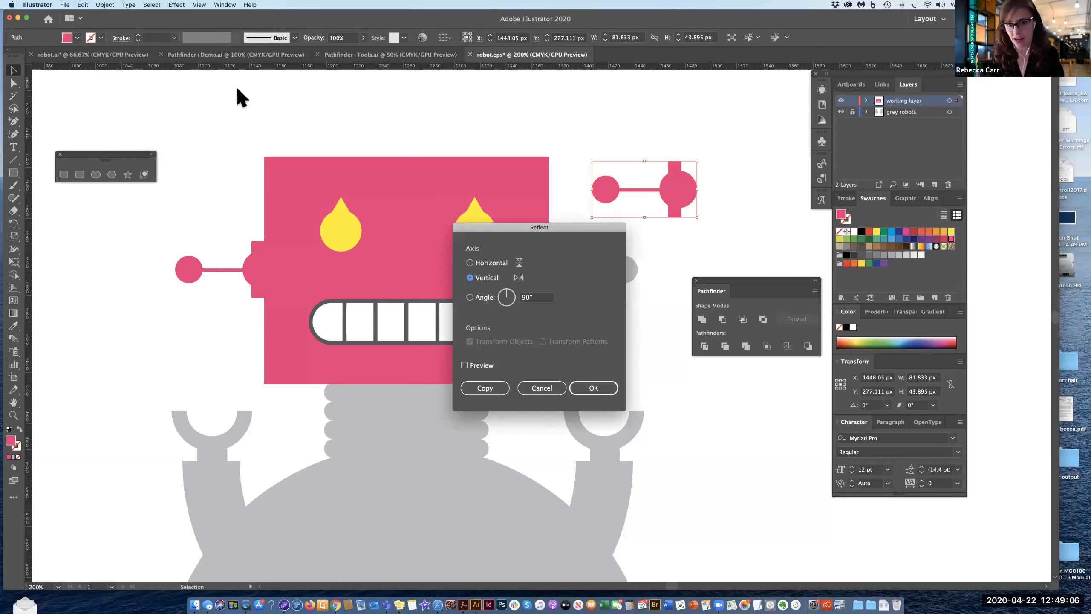
pyautogui.click(610, 386)
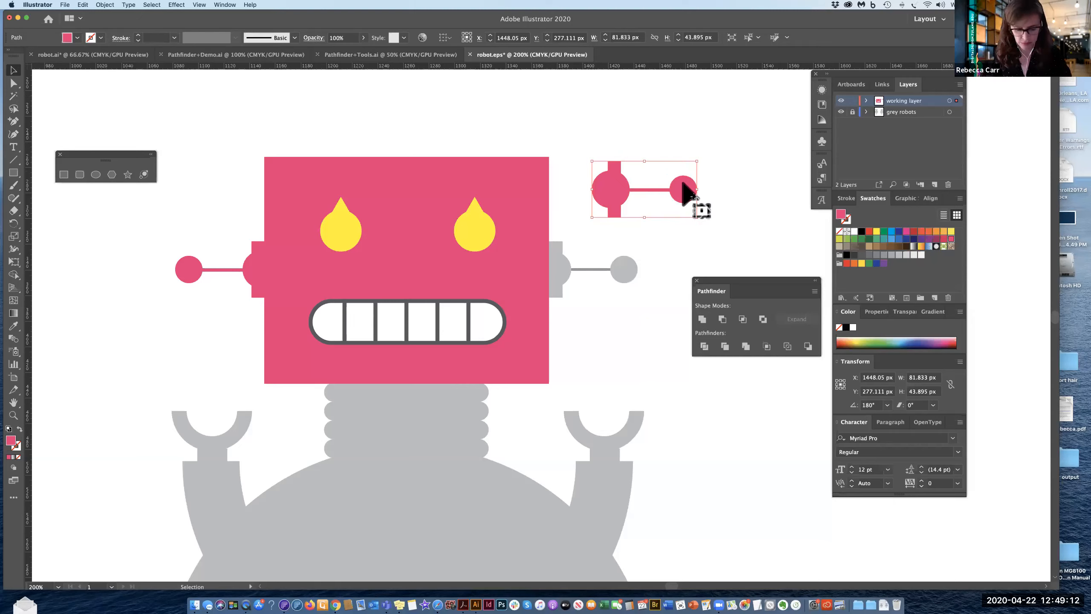
pyautogui.moveTo(682, 195); pyautogui.dragTo(623, 274)
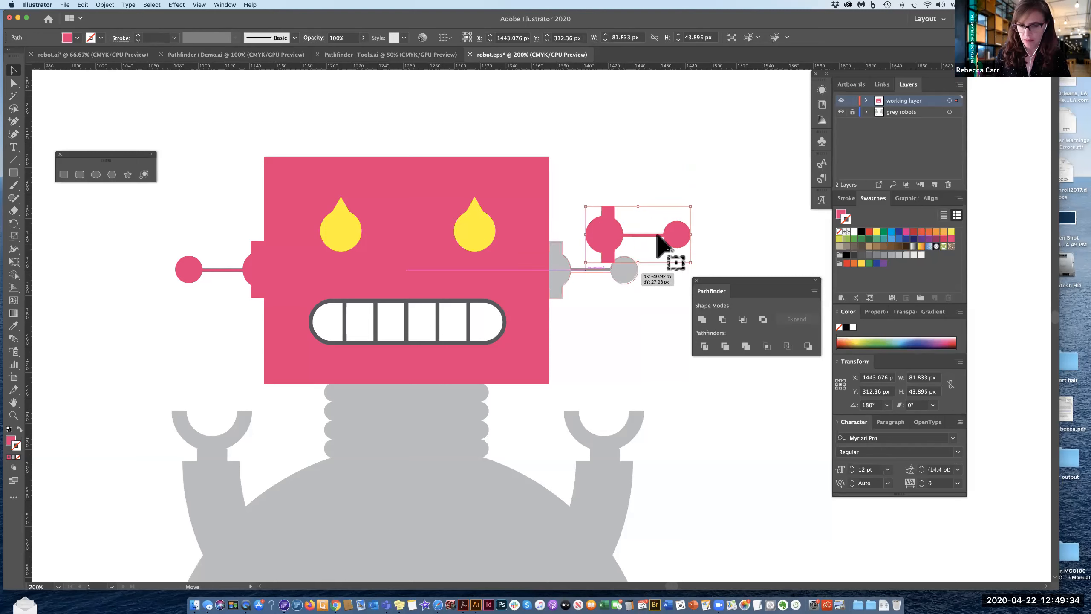
pyautogui.click(689, 173)
# Step: Draw a pink rounded rectangle about 126 by 15 px over the neck's top ring and stretch it to about 131 px wide
pyautogui.hscroll(-4, 689, 173)
pyautogui.scroll(-2, 690, 174)
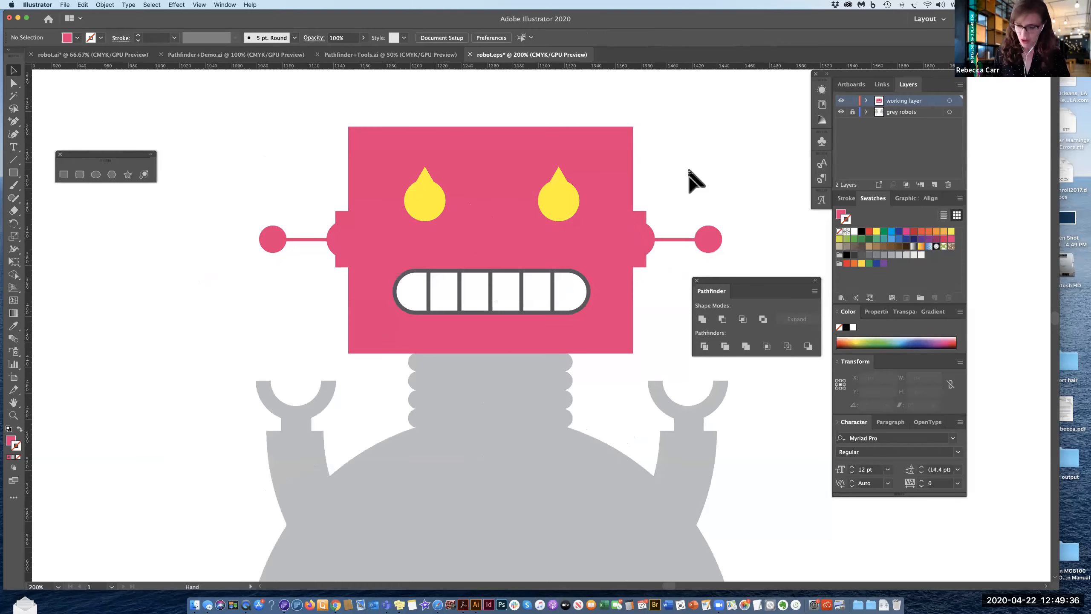
pyautogui.press('super+minus')
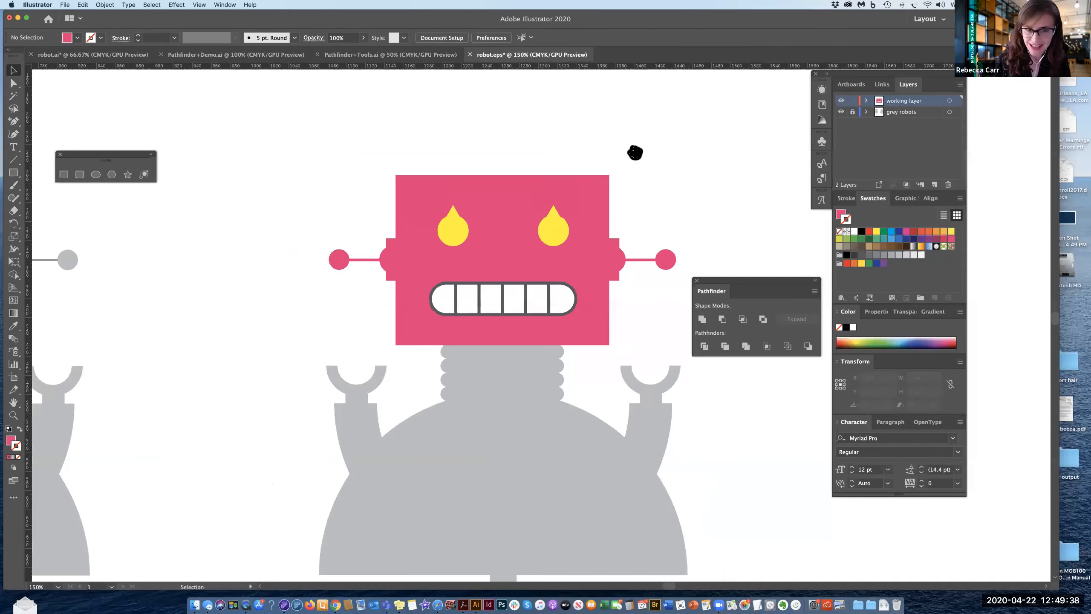
pyautogui.hscroll(2, 623, 146)
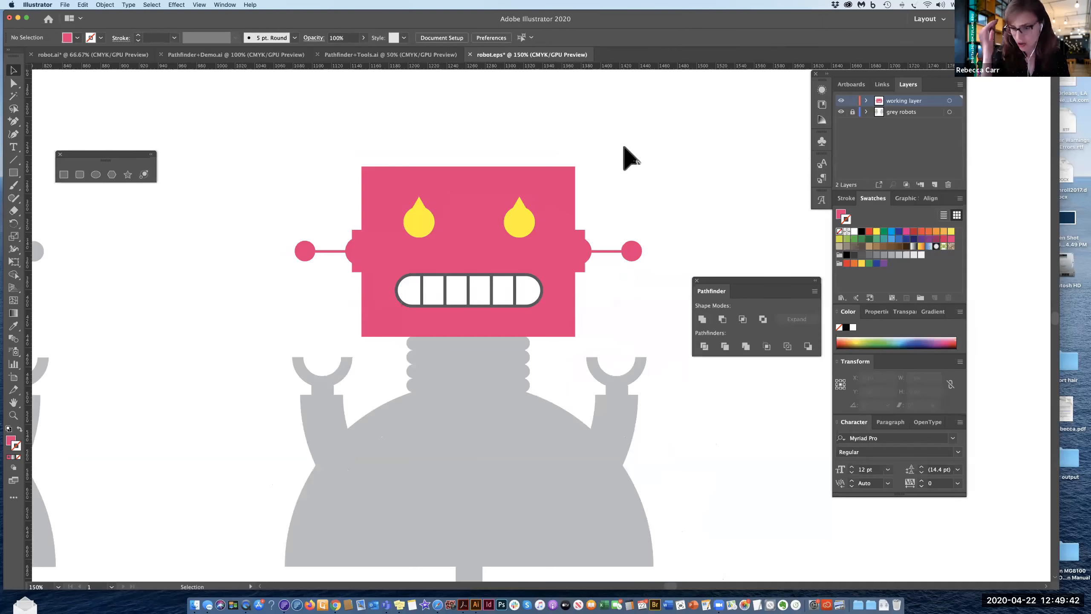
pyautogui.press('super+equal')
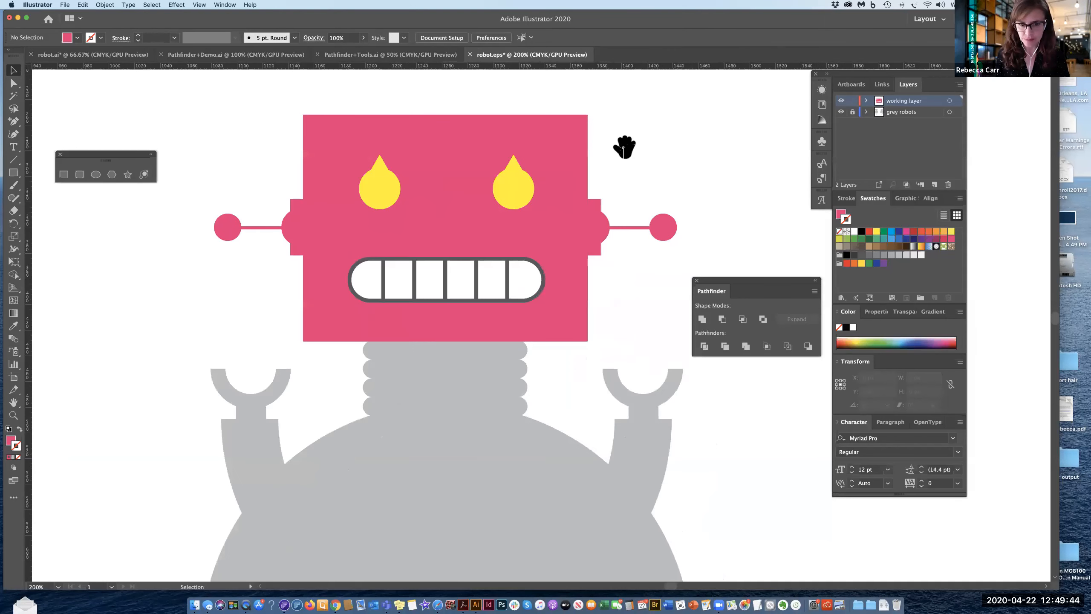
pyautogui.scroll(-3, 662, 177)
pyautogui.press('super+minus')
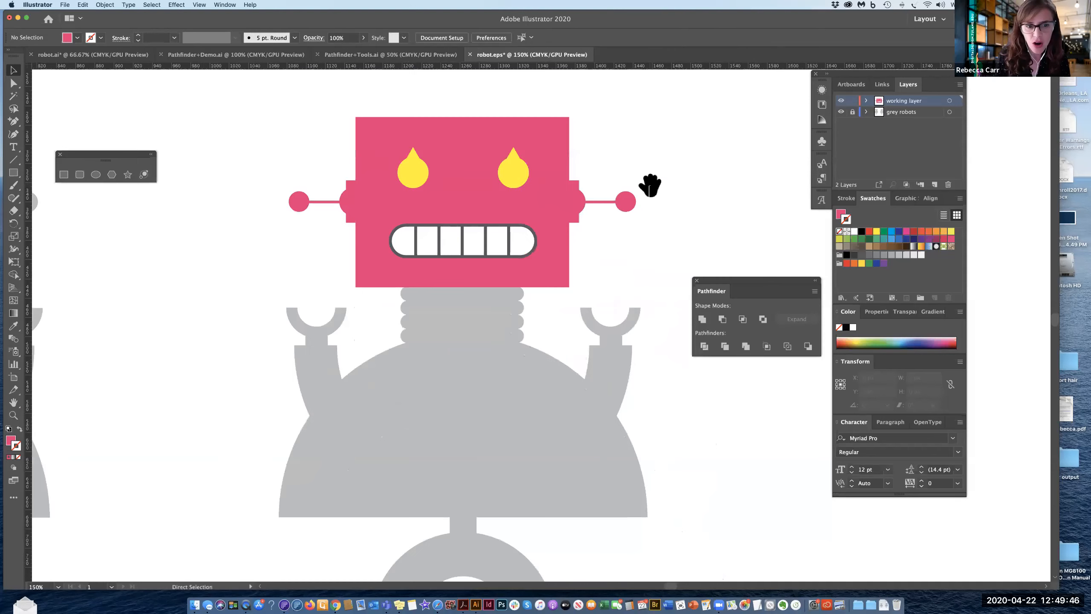
pyautogui.hscroll(2, 618, 183)
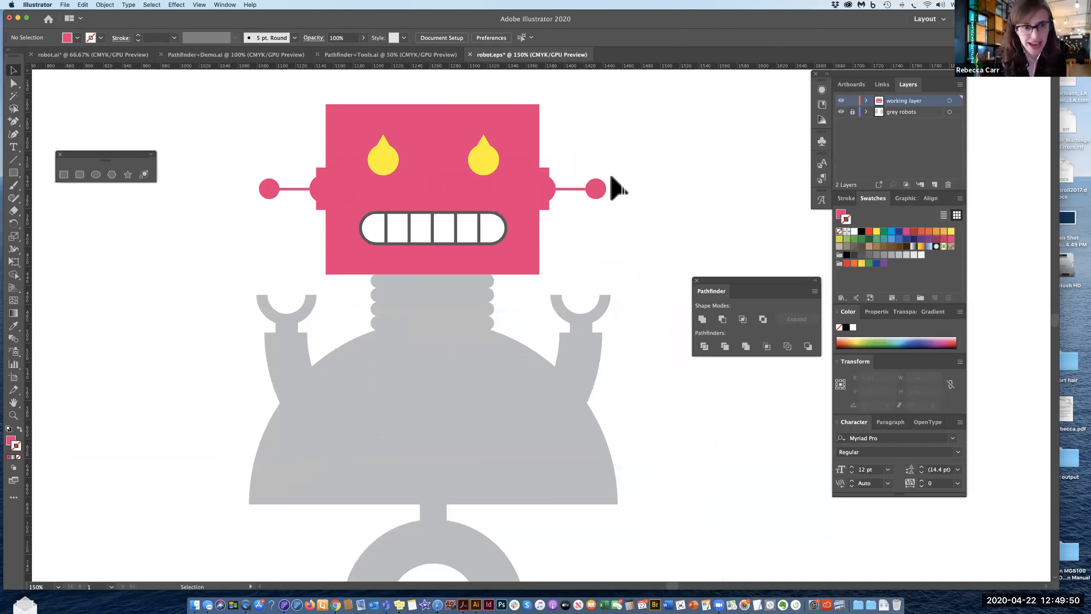
pyautogui.click(81, 177)
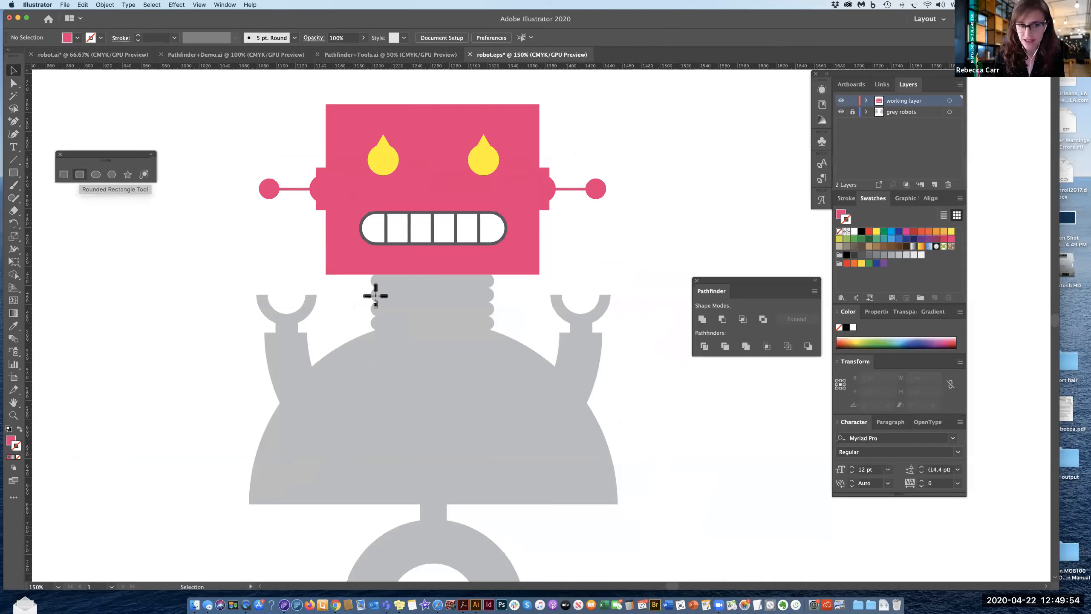
pyautogui.moveTo(373, 275); pyautogui.dragTo(496, 289)
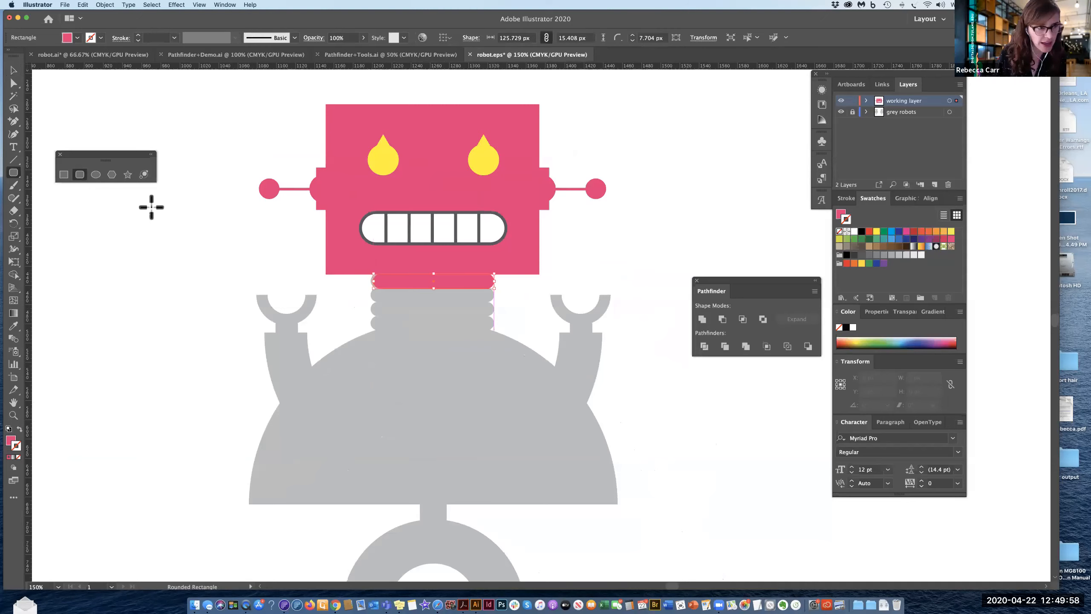
pyautogui.press('v')
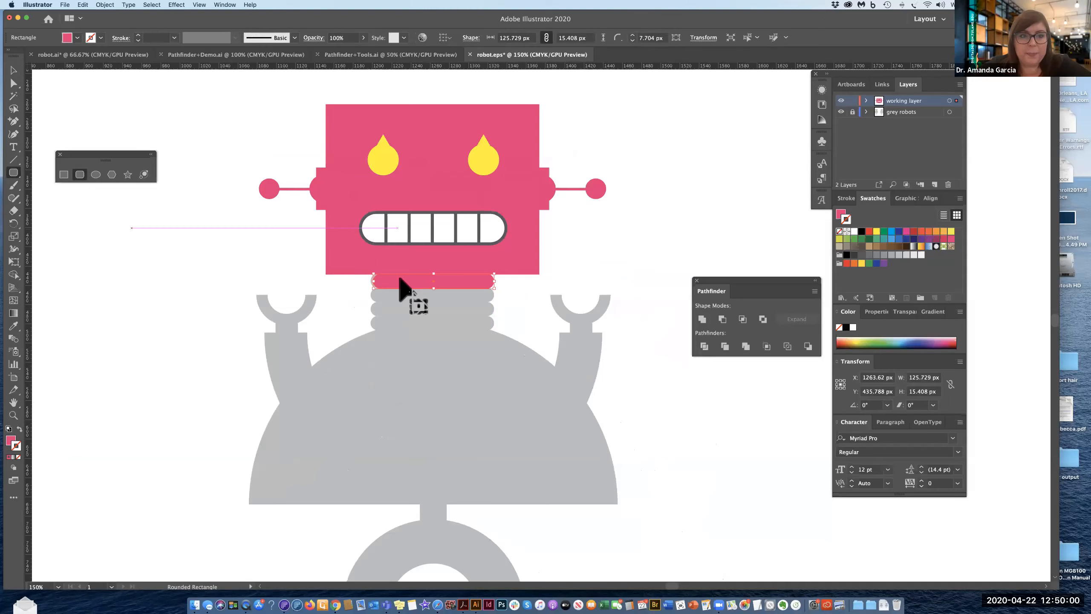
pyautogui.moveTo(374, 285); pyautogui.dragTo(369, 282)
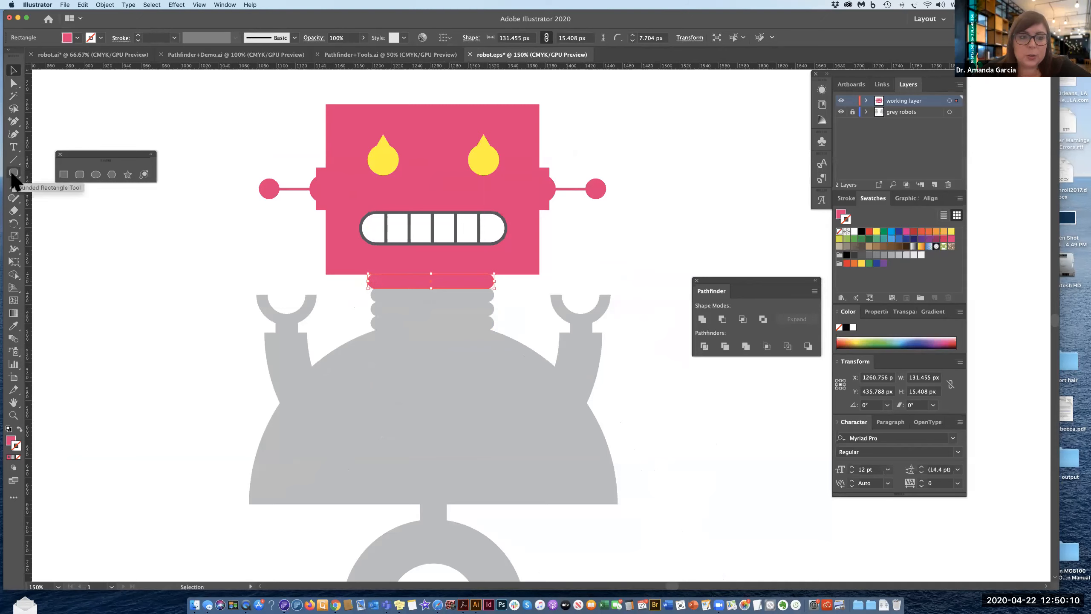
pyautogui.click(63, 174)
pyautogui.click(102, 223)
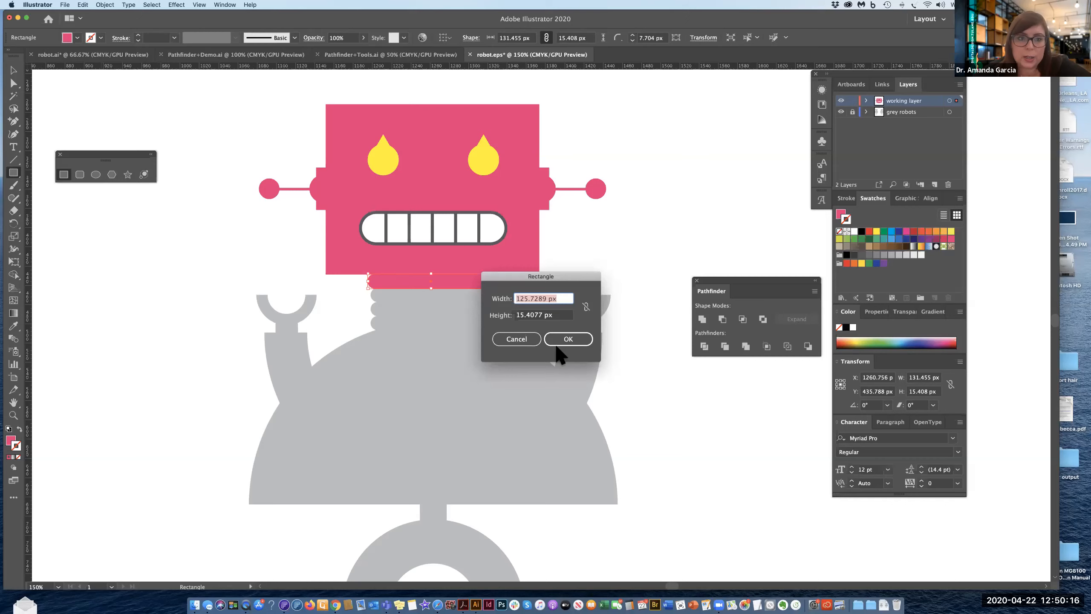
pyautogui.click(533, 339)
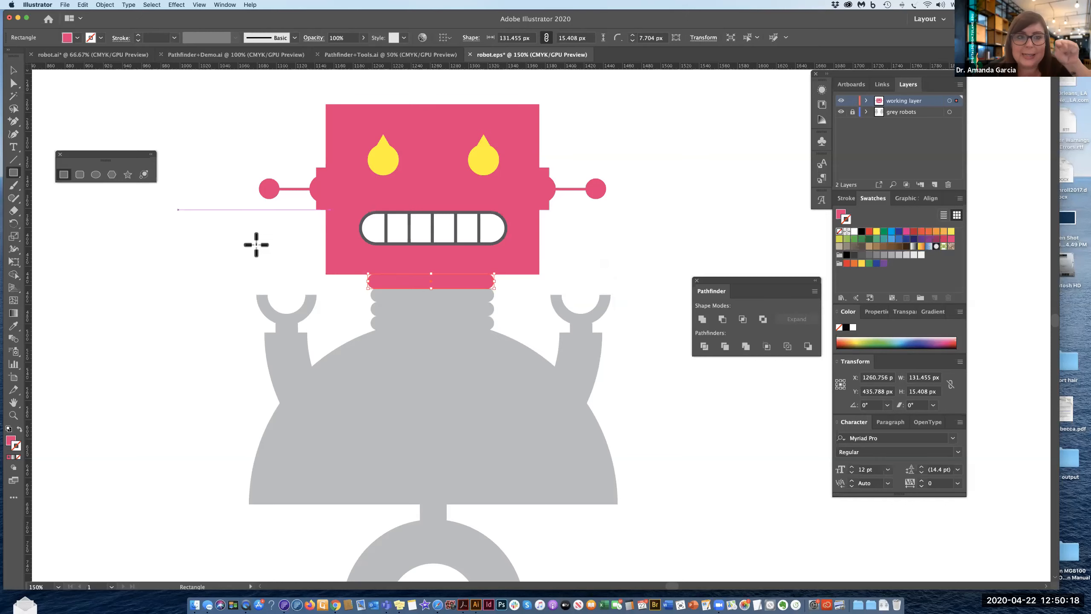
# Step: Draw two practice rectangles, about 98 by 27 px and 103 by 29 px, in the blank area left of the robot and fully round their corners
pyautogui.moveTo(161, 218); pyautogui.dragTo(256, 244)
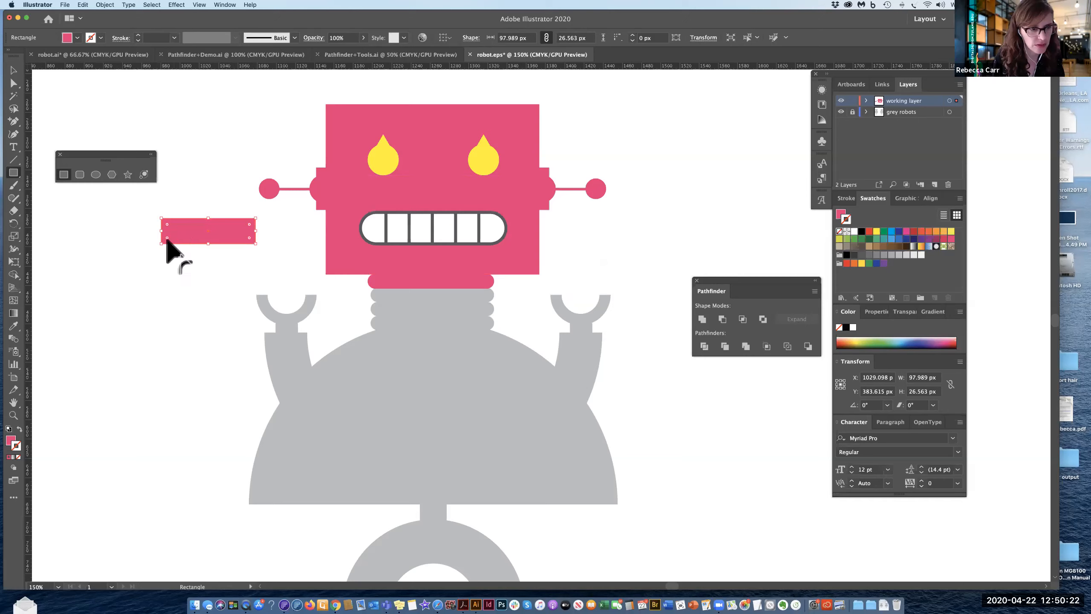
pyautogui.moveTo(186, 235); pyautogui.dragTo(189, 239)
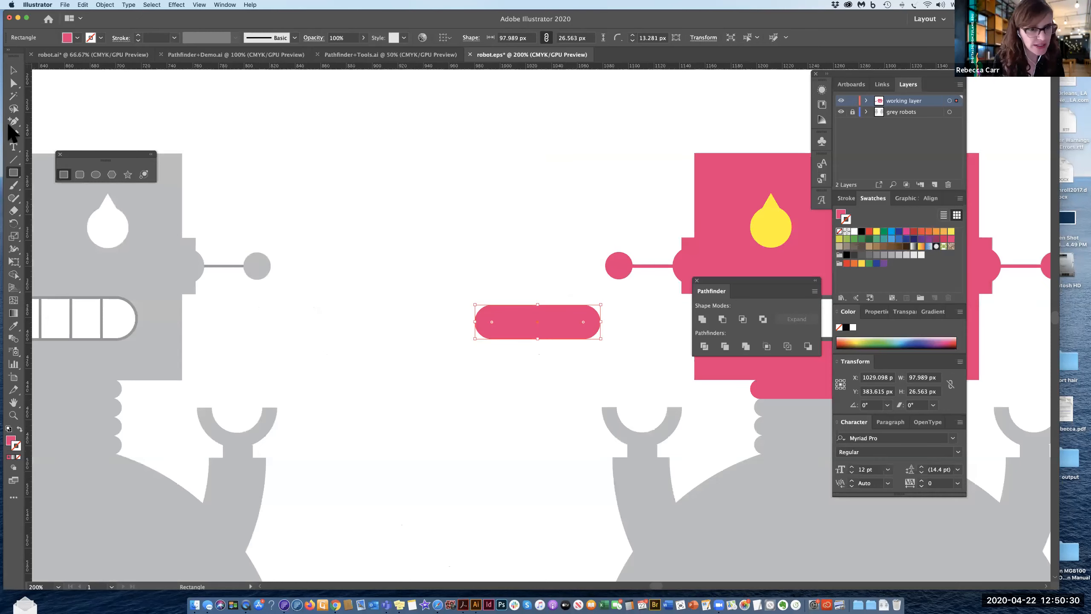
pyautogui.press('super+equal')
pyautogui.moveTo(347, 232); pyautogui.dragTo(480, 269)
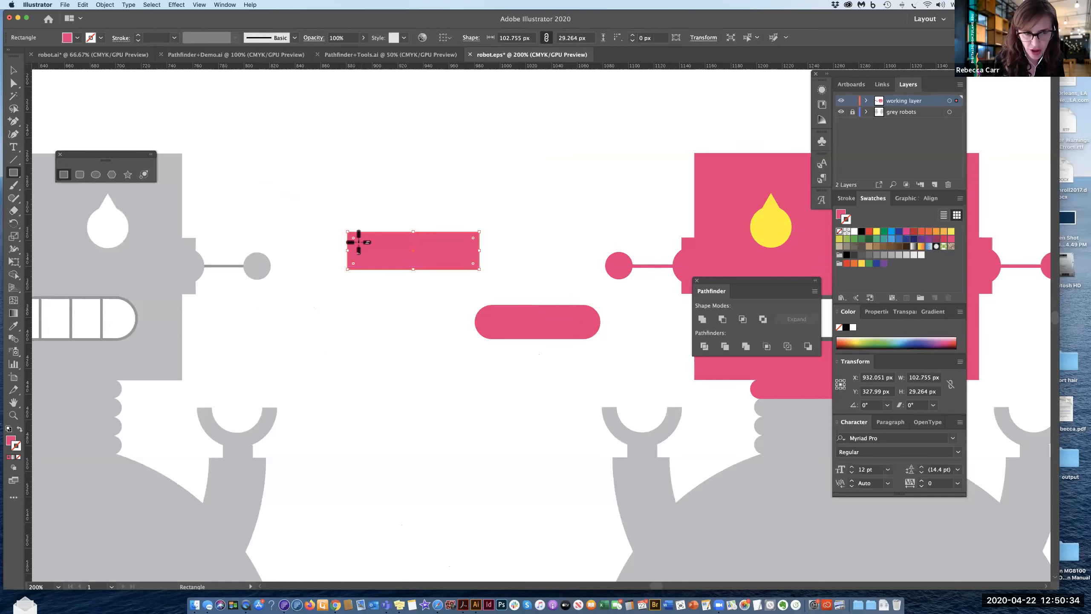
pyautogui.moveTo(353, 239); pyautogui.dragTo(389, 302)
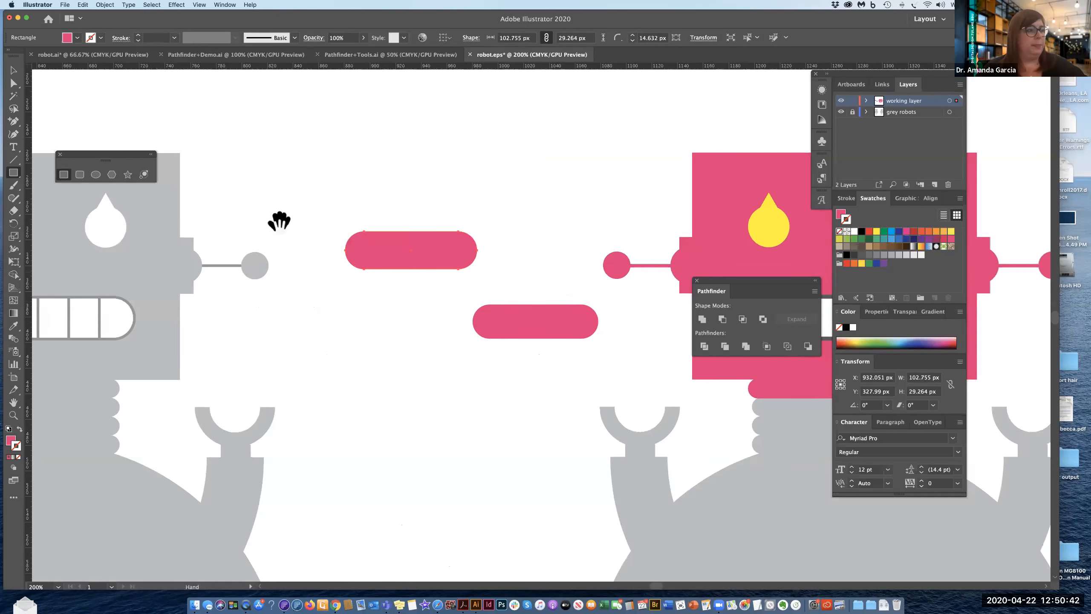
# Step: Remove the two practice rounded rectangles from the blank area between the robots
pyautogui.hscroll(8, 275, 219)
pyautogui.scroll(-3, 275, 219)
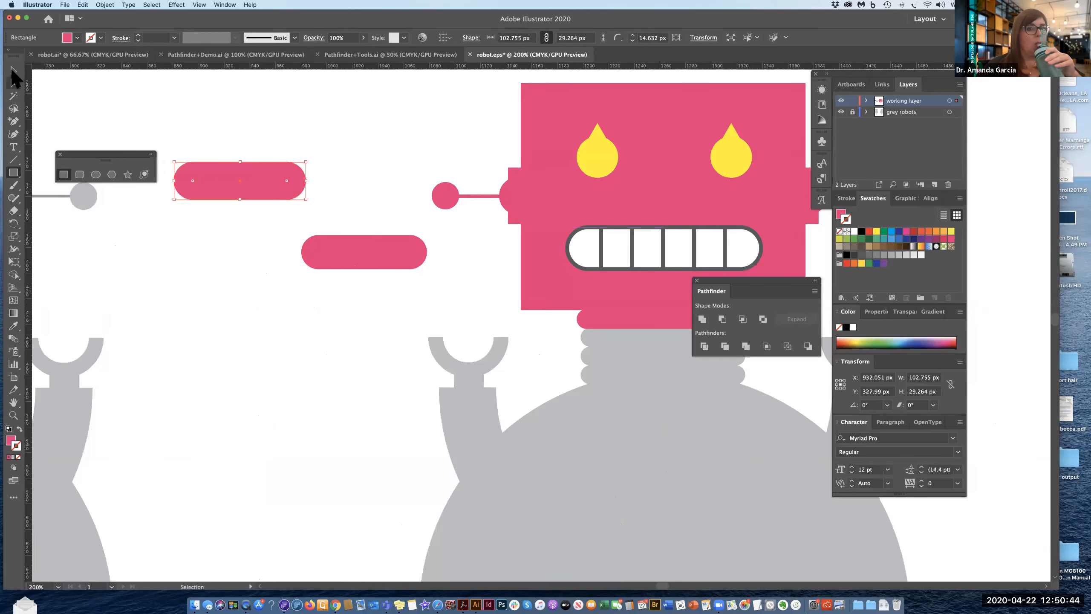
pyautogui.press('v')
pyautogui.press('super+z')
pyautogui.press('super+z')
# Step: Duplicate the neck's top ring straight down three times to cover the remaining grey rings, leaving nothing selected
pyautogui.moveTo(403, 277); pyautogui.dragTo(199, 255)
pyautogui.moveTo(457, 308); pyautogui.dragTo(447, 292)
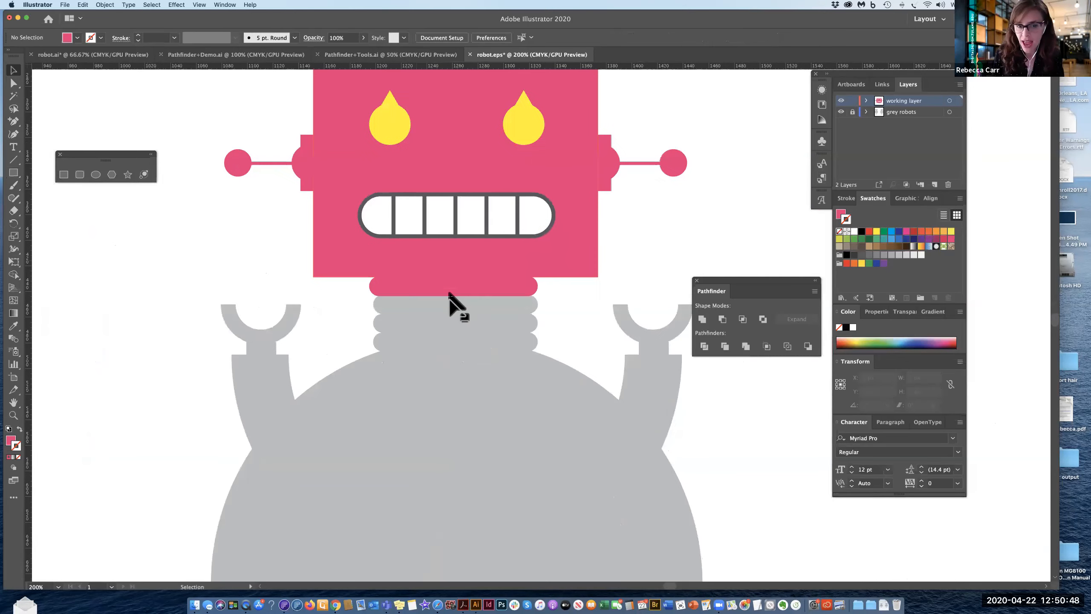
pyautogui.click(448, 293)
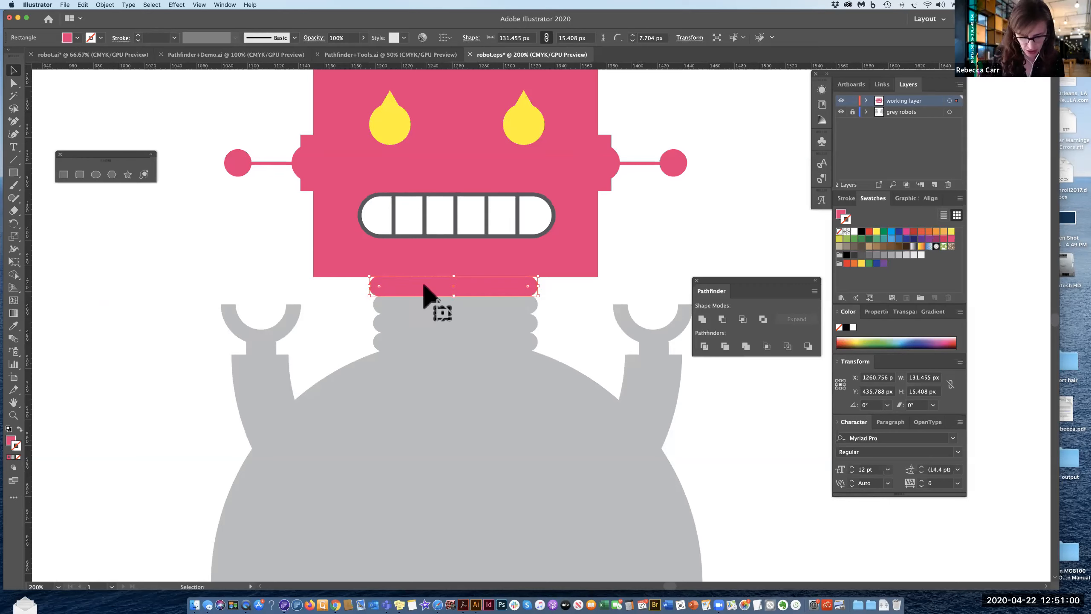
pyautogui.moveTo(423, 286); pyautogui.dragTo(424, 303)
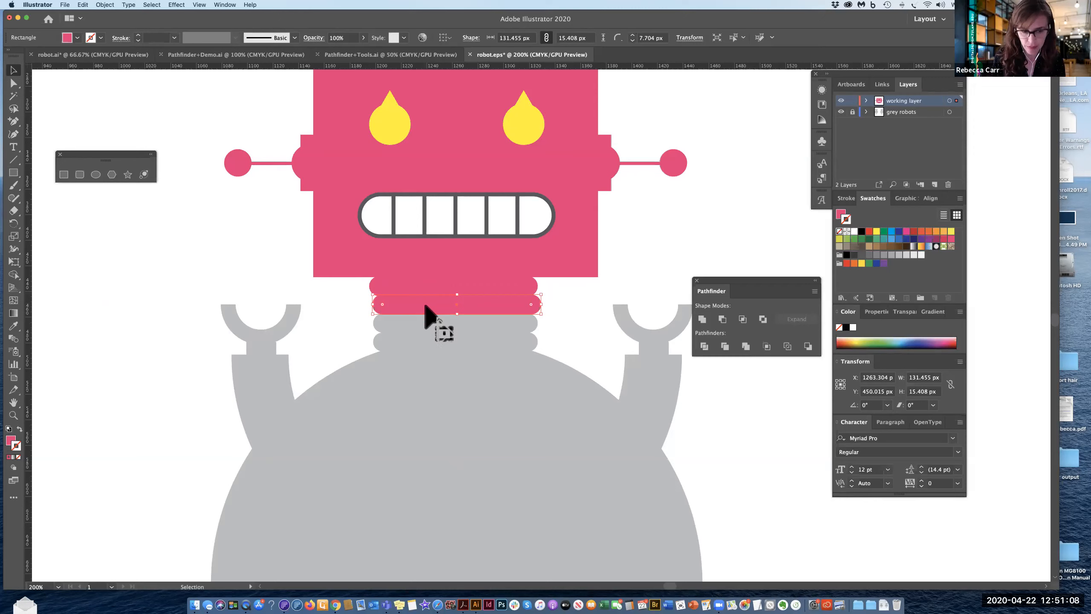
pyautogui.click(427, 329)
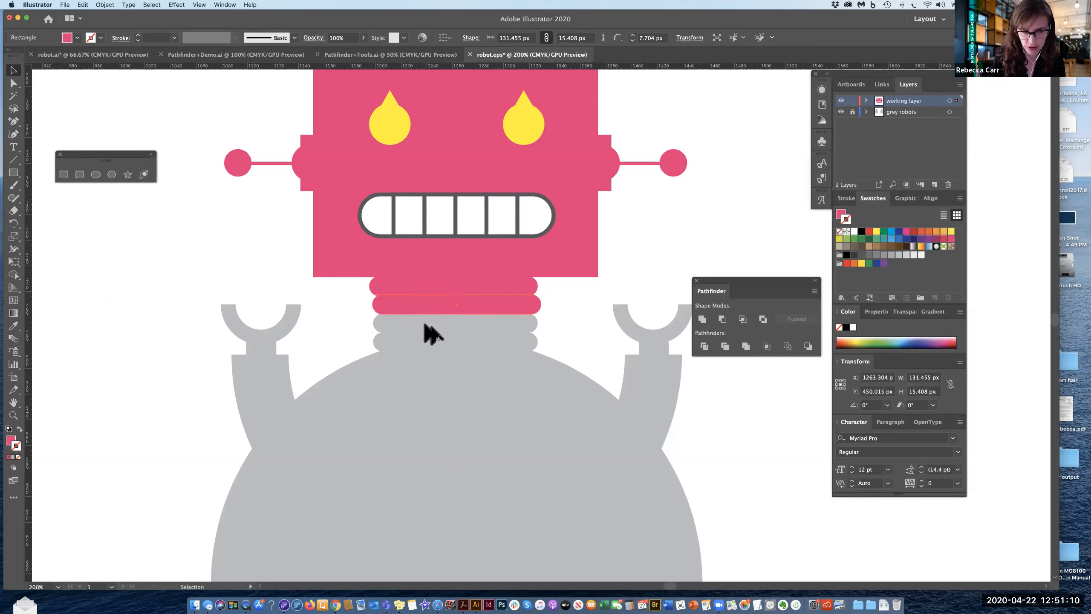
pyautogui.moveTo(426, 306); pyautogui.dragTo(426, 325)
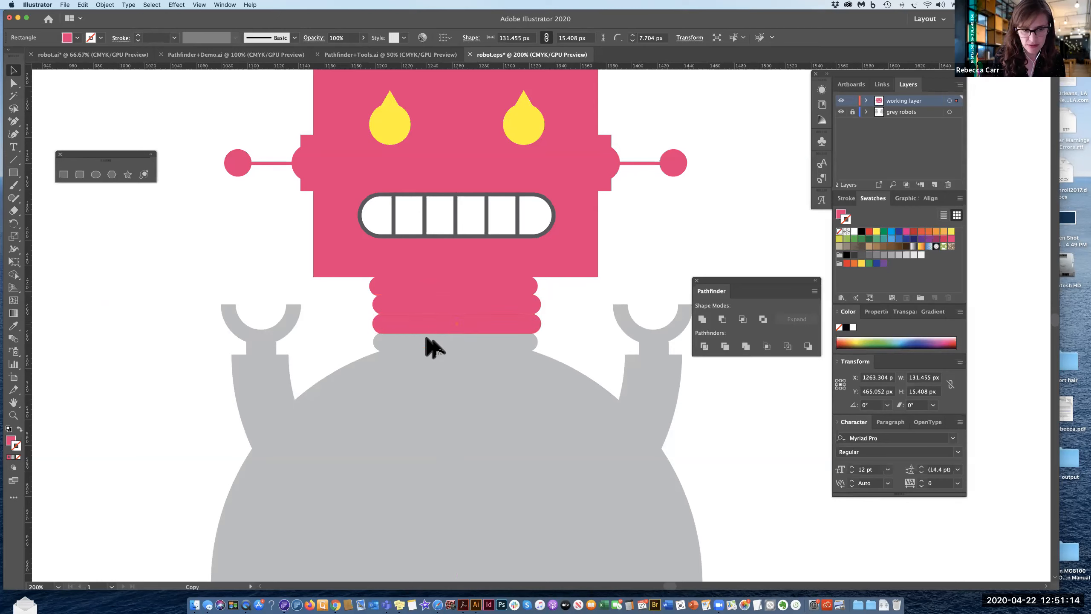
pyautogui.press('super+d')
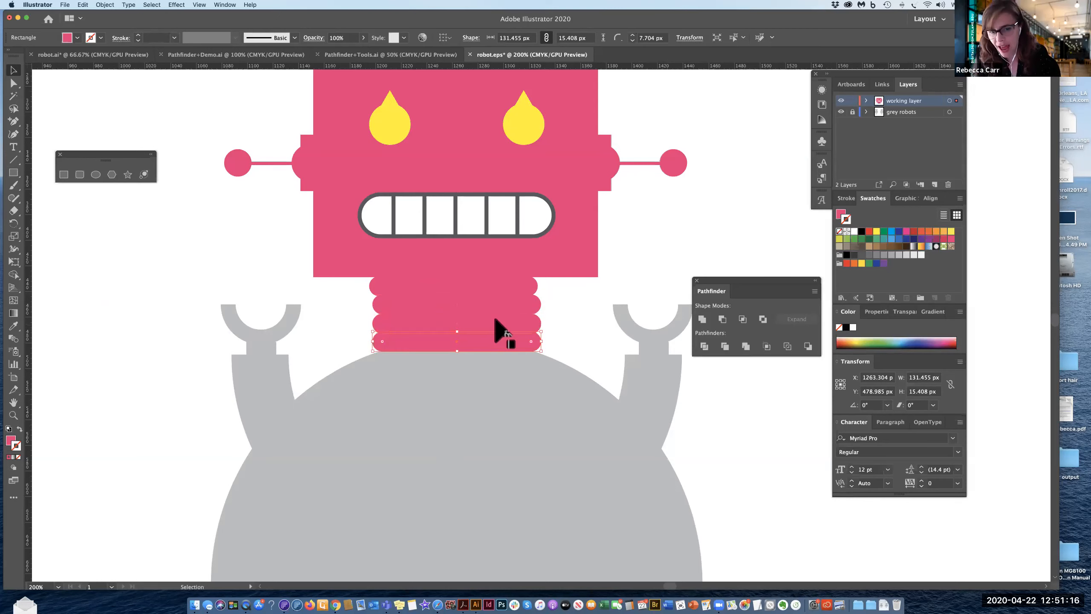
pyautogui.click(586, 328)
# Step: Select all four pink neck rings and align their right edges
pyautogui.click(479, 289)
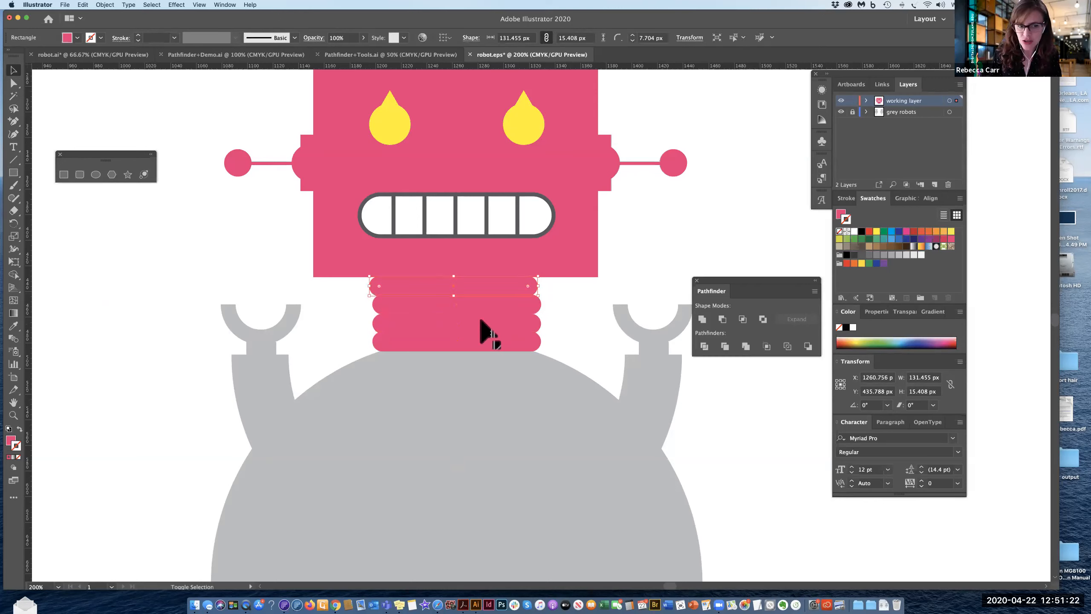
pyautogui.keyDown('shift'); pyautogui.click(480, 322); pyautogui.keyUp('shift')
pyautogui.keyDown('shift'); pyautogui.click(485, 340); pyautogui.keyUp('shift')
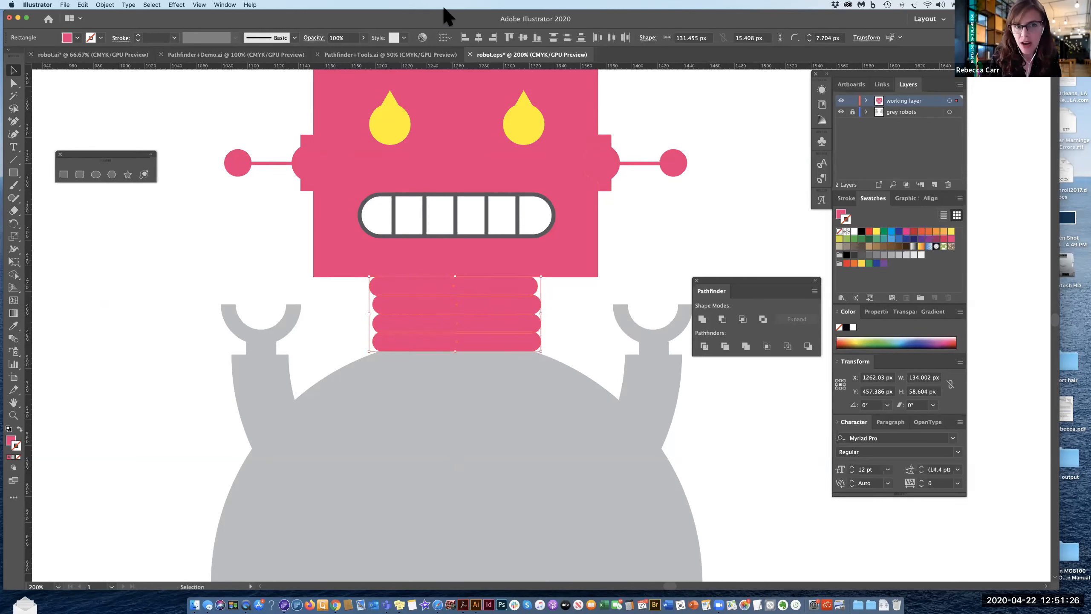
pyautogui.click(492, 38)
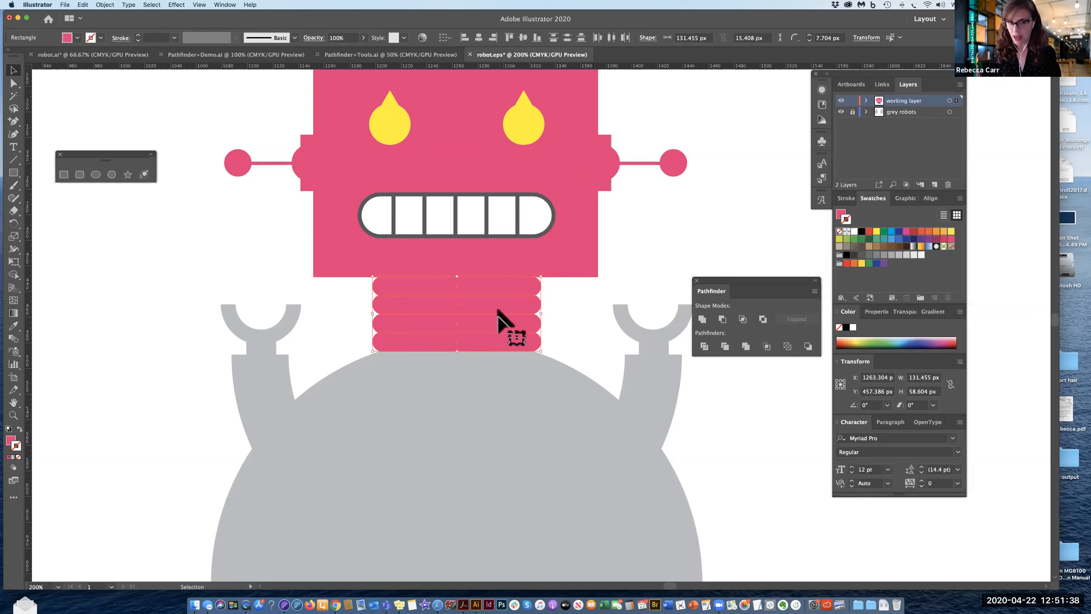
# Step: Unite the four aligned neck rings into a single shape with Pathfinder
pyautogui.click(702, 320)
pyautogui.moveTo(528, 329); pyautogui.dragTo(549, 353)
pyautogui.press('a')
pyautogui.press('super+z')
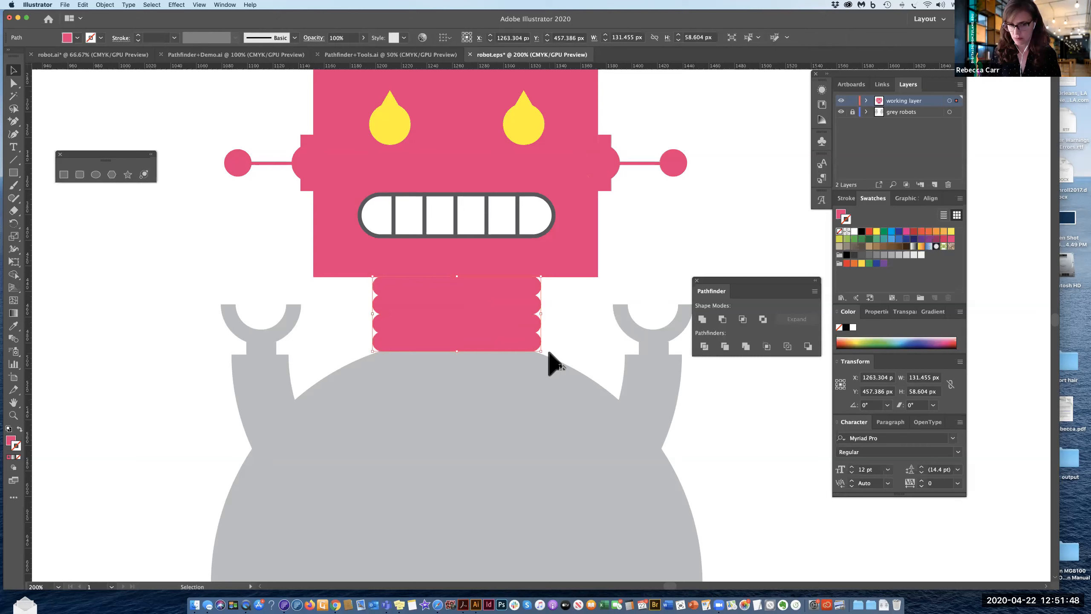
# Step: Unite the neck with the head using Pathfinder, send the merged shape behind the eyes and mouth, and deselect it
pyautogui.keyDown('shift'); pyautogui.click(518, 267); pyautogui.keyUp('shift')
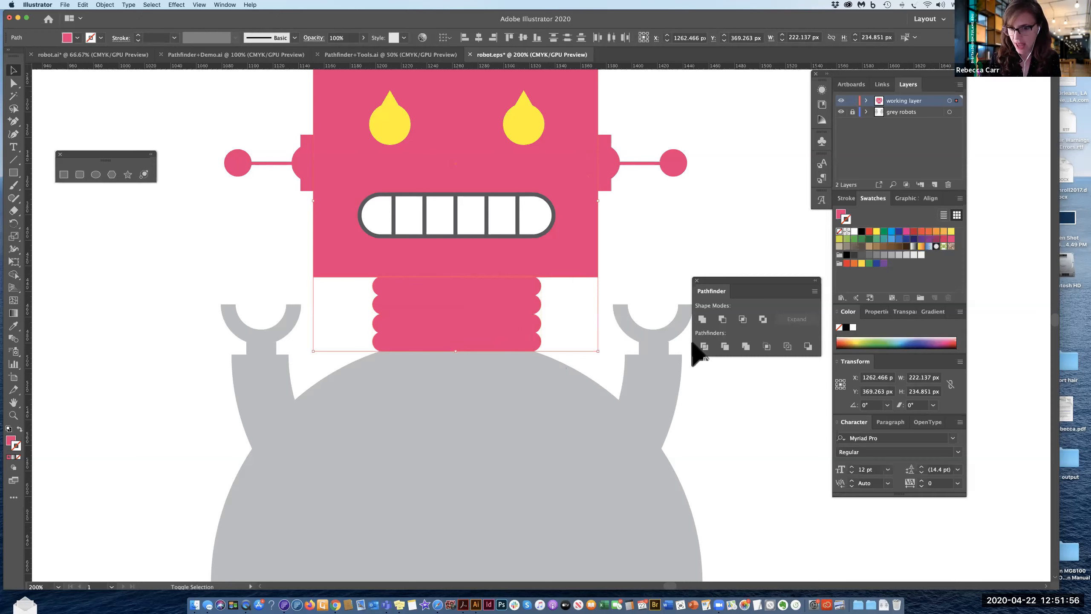
pyautogui.click(701, 320)
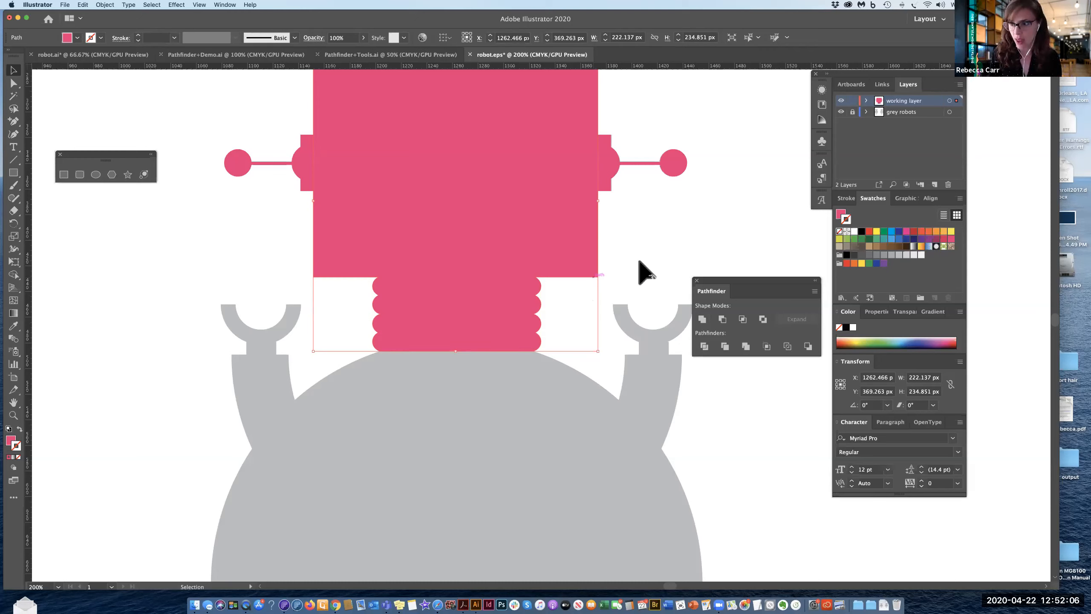
pyautogui.click(101, 8)
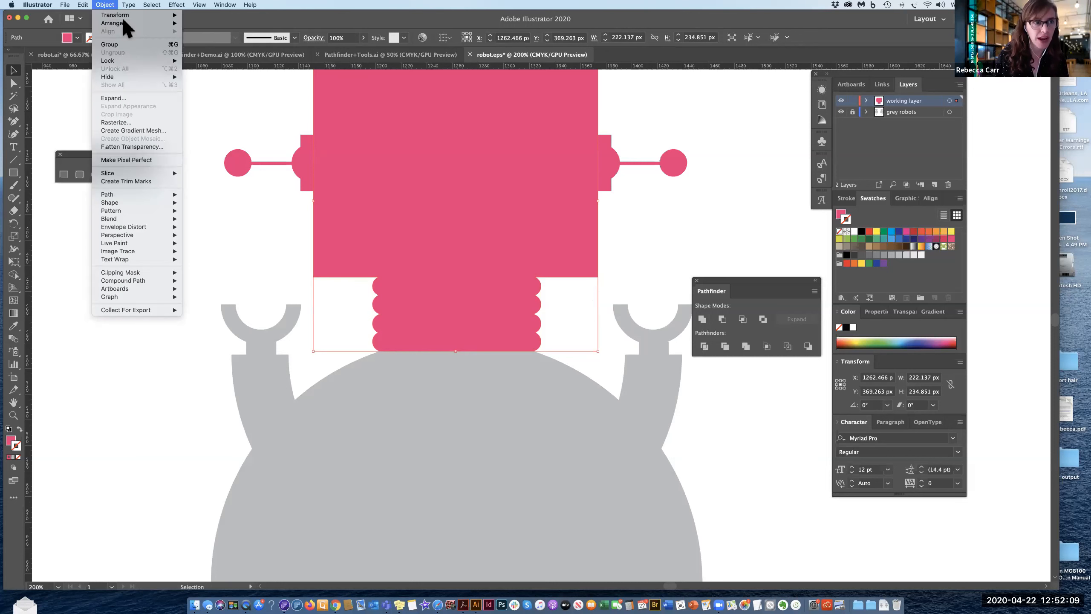
pyautogui.click(199, 41)
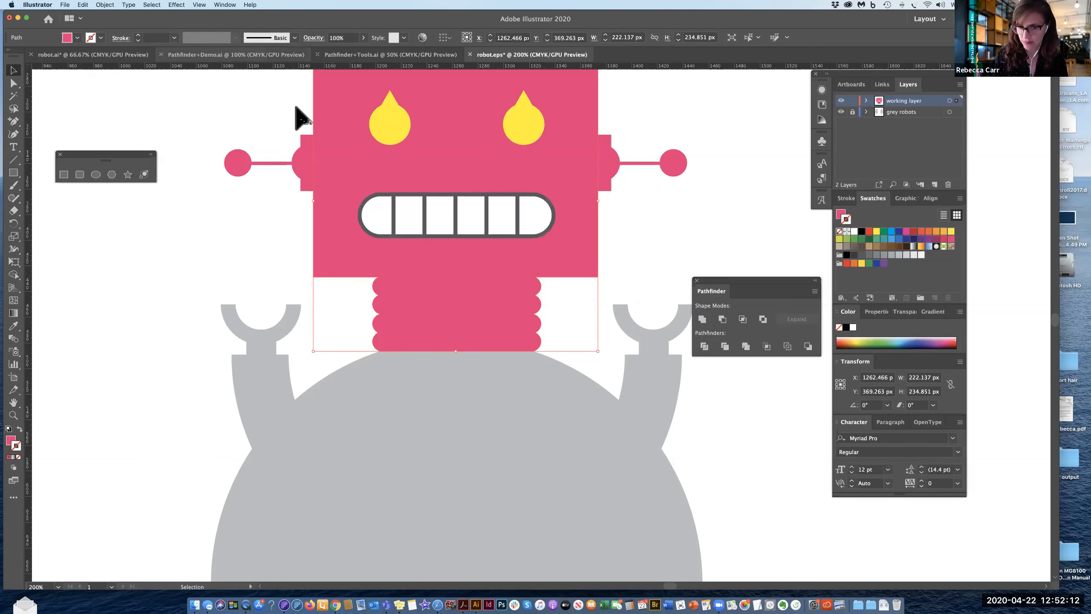
pyautogui.click(686, 232)
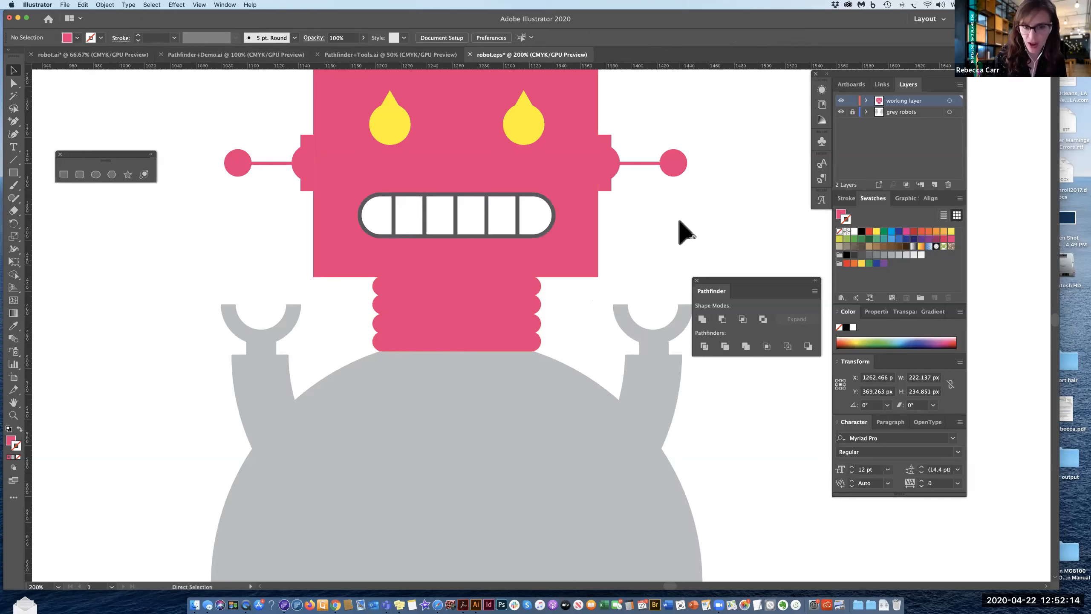
# Step: Draw a pink circle about 379 px in diameter and position it over the grey domed body, centred under the neck
pyautogui.press('super+minus')
pyautogui.moveTo(632, 270); pyautogui.dragTo(630, 266)
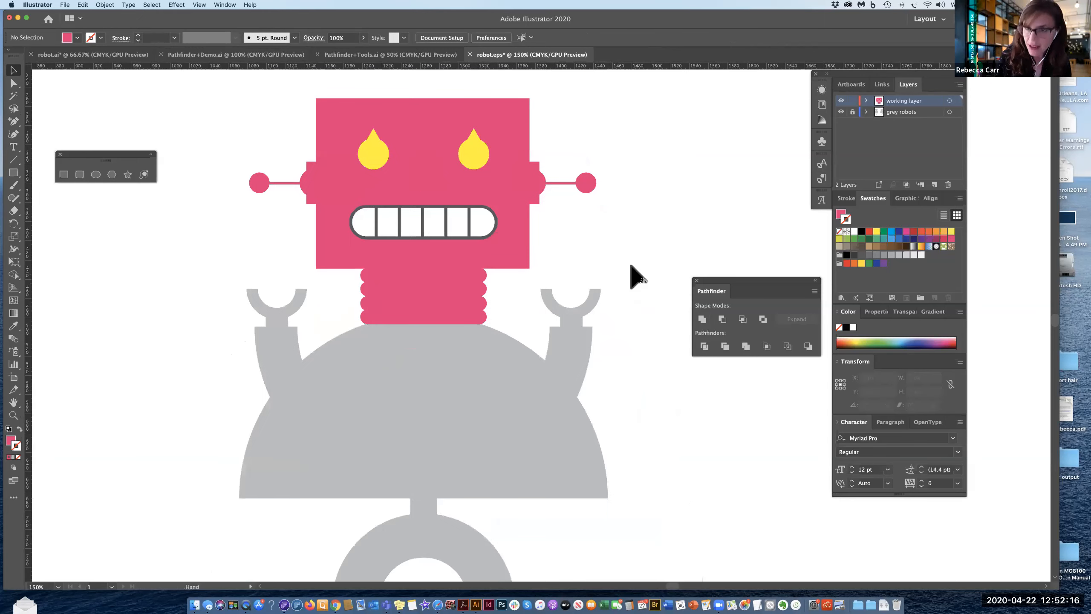
pyautogui.press('super+minus')
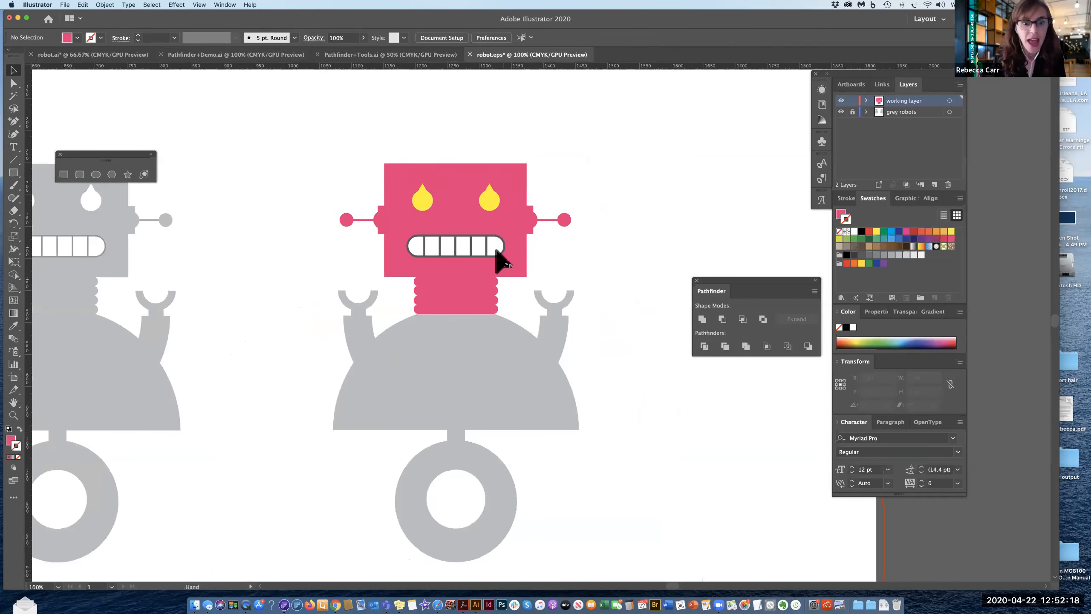
pyautogui.moveTo(517, 260); pyautogui.dragTo(498, 244)
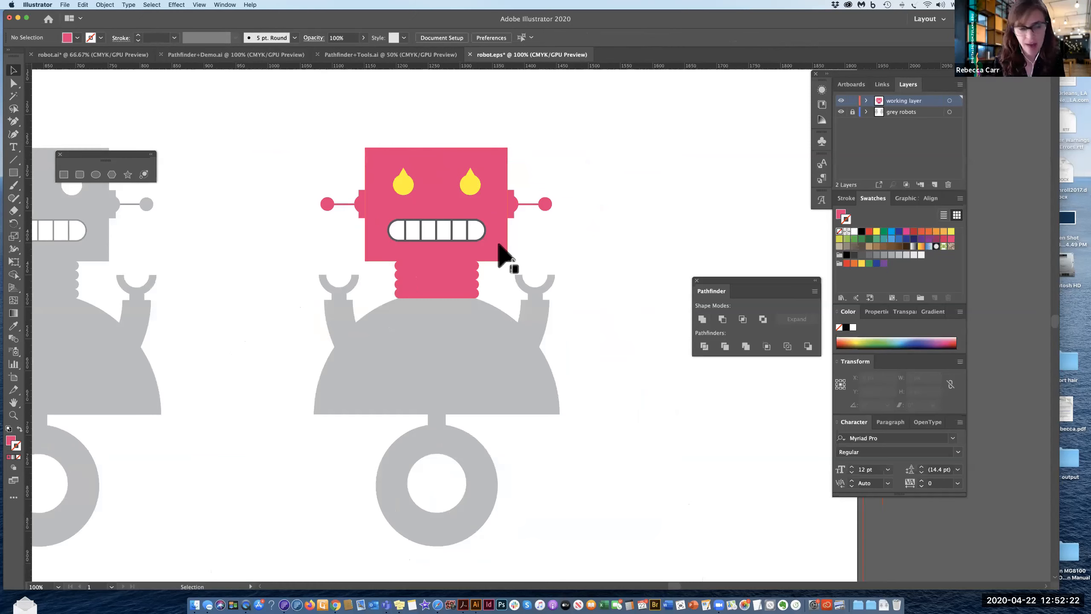
pyautogui.click(93, 175)
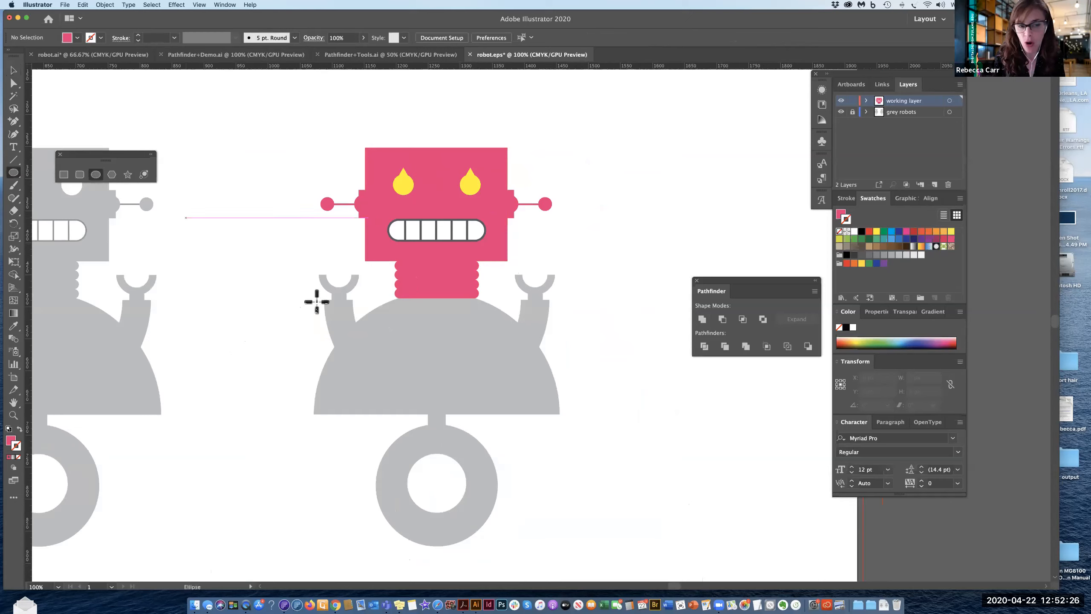
pyautogui.moveTo(326, 300); pyautogui.dragTo(567, 487)
pyautogui.press('v')
pyautogui.moveTo(481, 436); pyautogui.dragTo(472, 429)
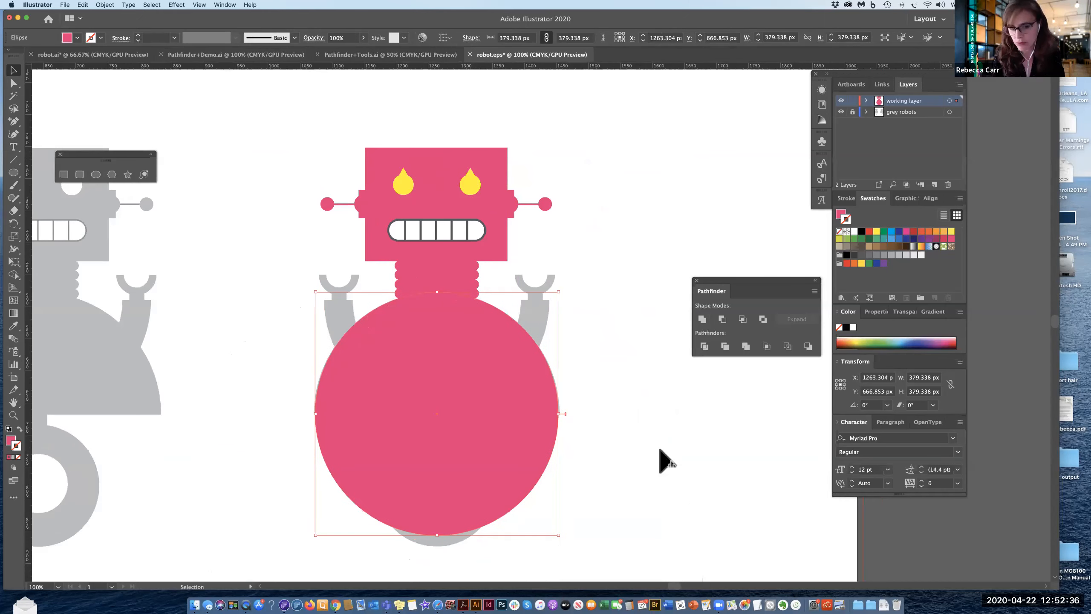
pyautogui.click(642, 466)
# Step: Set the fill to yellow and draw a rectangle about 457 by 194 px covering the lower half of the body circle
pyautogui.scroll(-2, 627, 413)
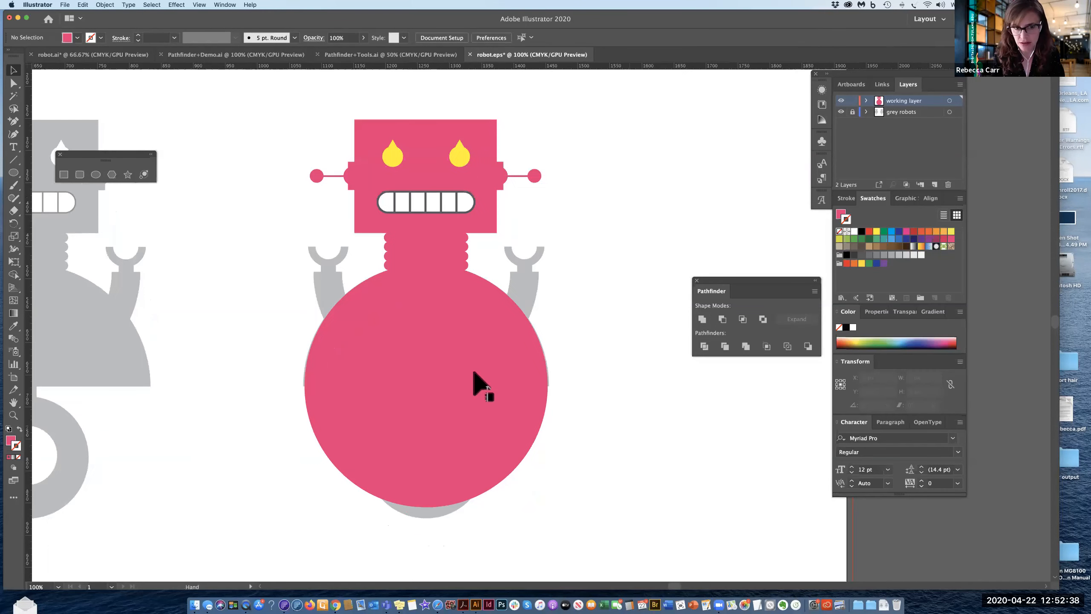
pyautogui.scroll(-1, 477, 404)
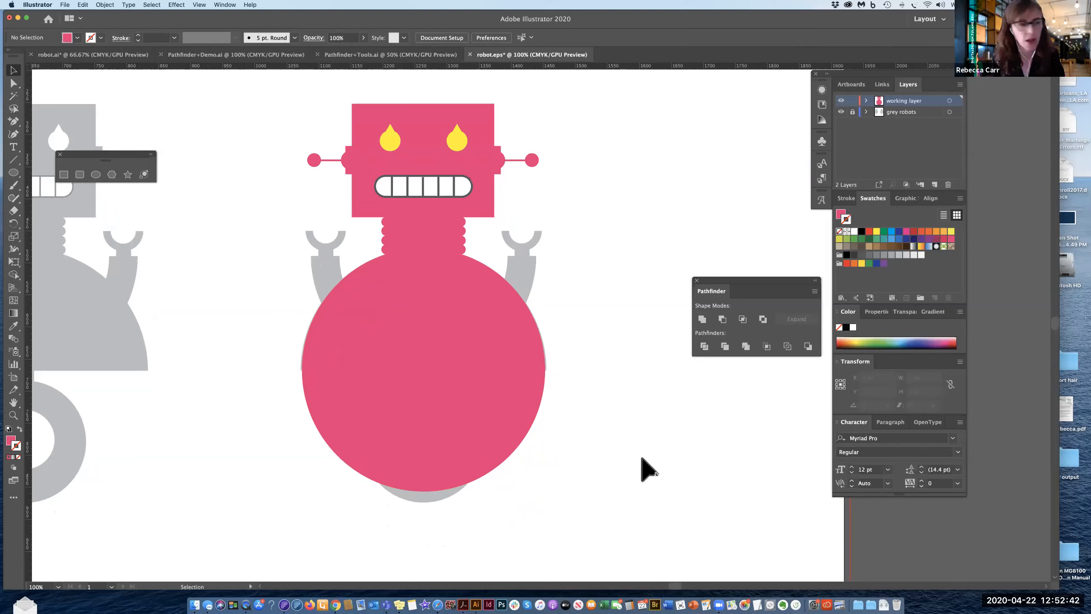
pyautogui.click(9, 439)
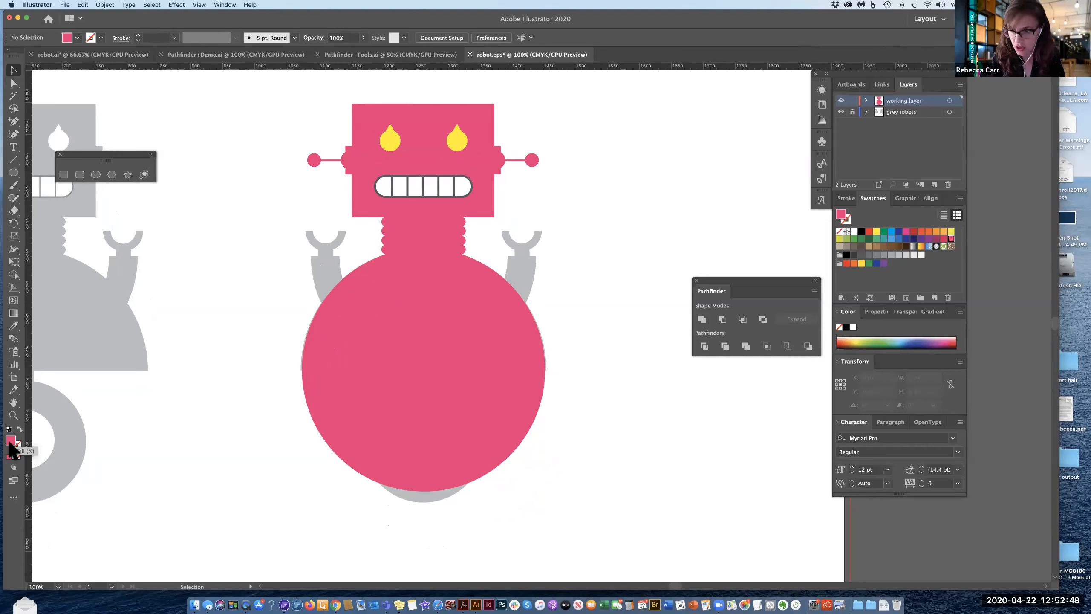
pyautogui.click(950, 232)
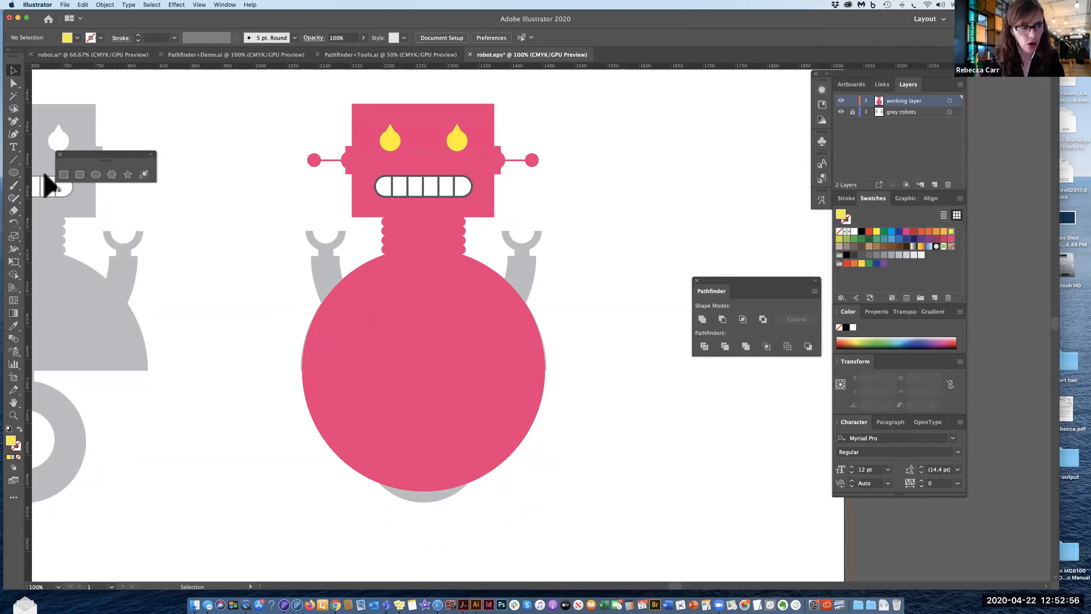
pyautogui.click(63, 173)
pyautogui.moveTo(276, 369); pyautogui.dragTo(569, 497)
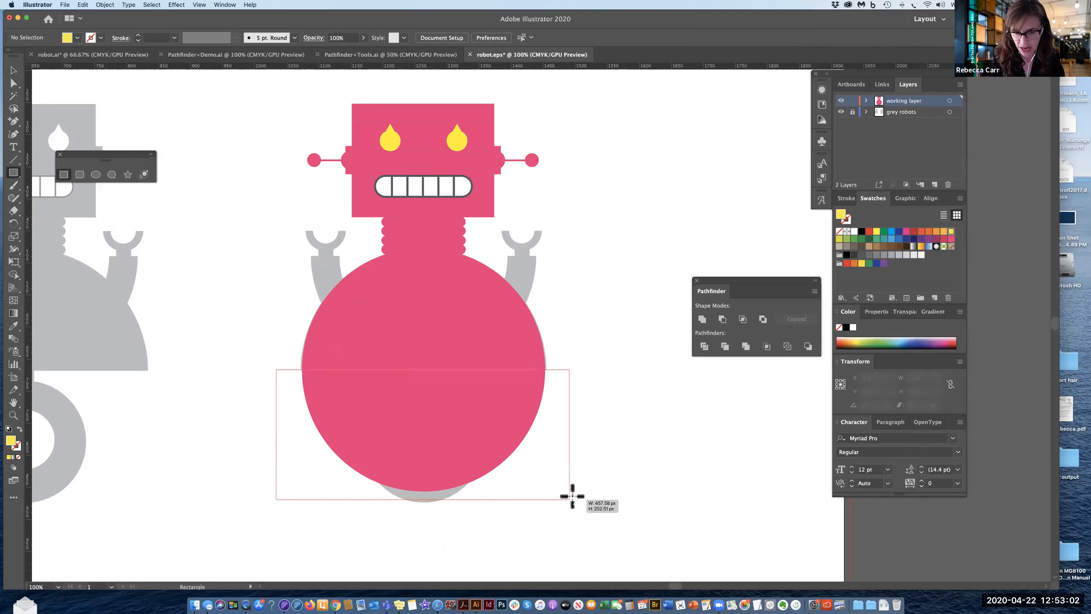
# Step: Subtract the yellow rectangle from the pink body circle with Pathfinder's Minus Front to leave a dome, and deselect it
pyautogui.press('v')
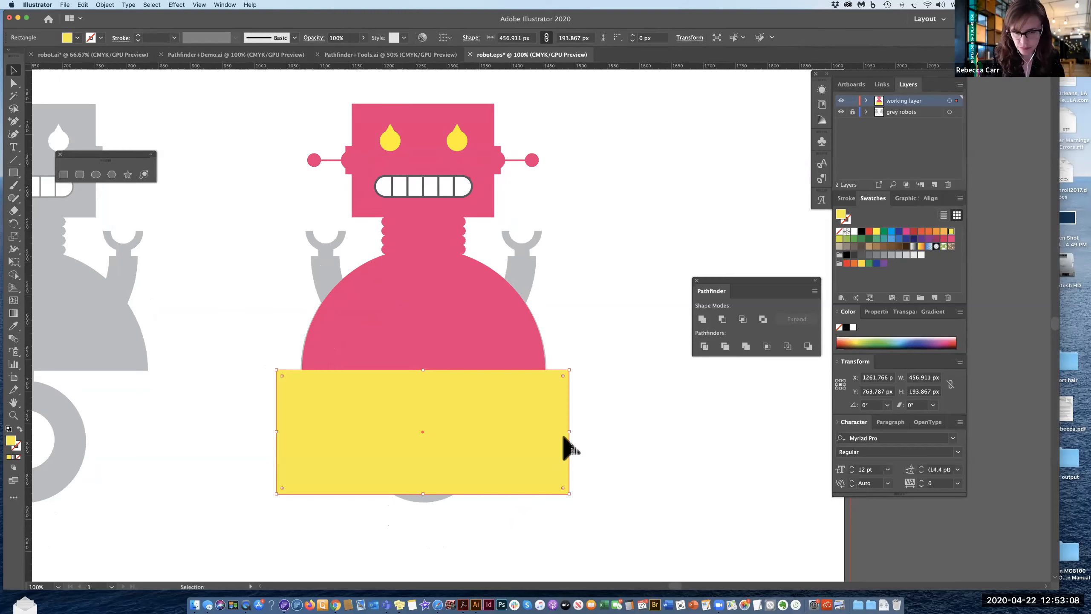
pyautogui.keyDown('shift'); pyautogui.click(513, 336); pyautogui.keyUp('shift')
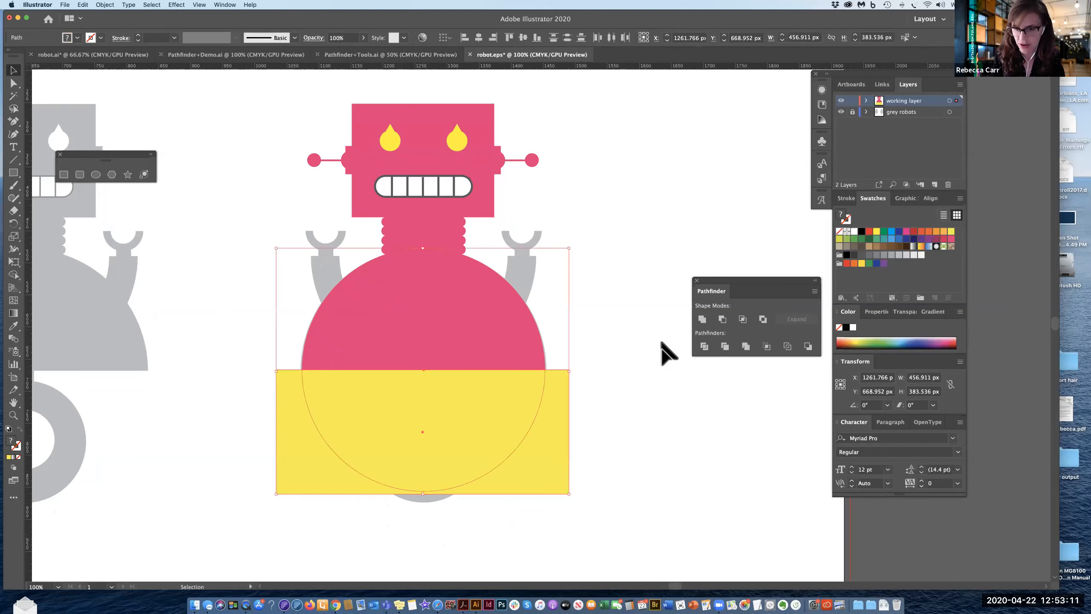
pyautogui.click(722, 319)
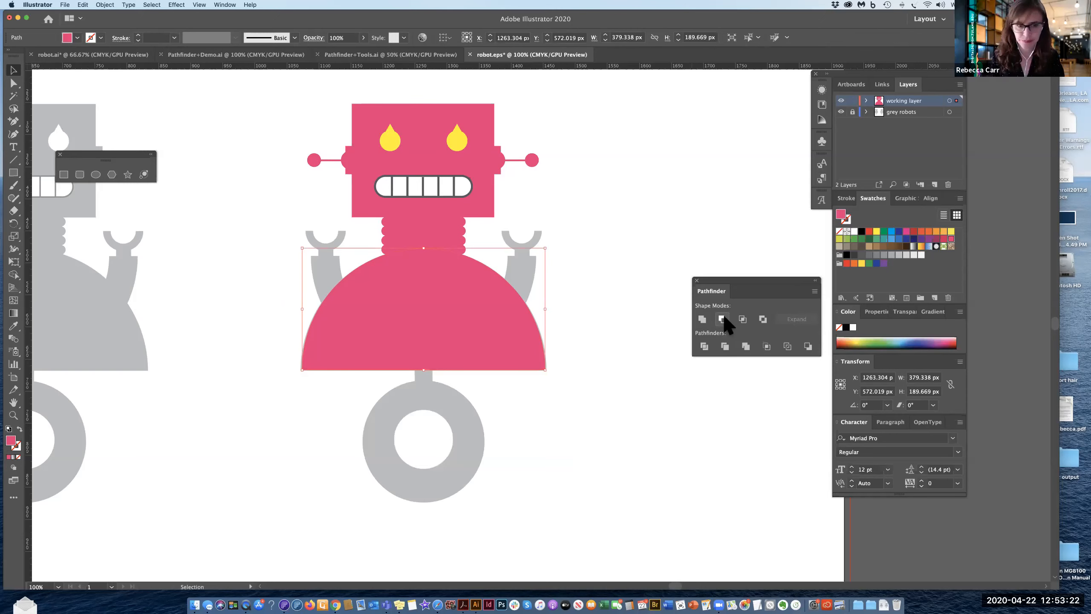
pyautogui.click(594, 395)
# Step: Draw a pink circle about 330 px in diameter and place it over the robot's body and grey arms
pyautogui.press('space')
pyautogui.moveTo(566, 417); pyautogui.dragTo(536, 426)
pyautogui.press('space')
pyautogui.moveTo(515, 368); pyautogui.dragTo(511, 366)
pyautogui.hscroll(3, 514, 364)
pyautogui.scroll(-1, 514, 364)
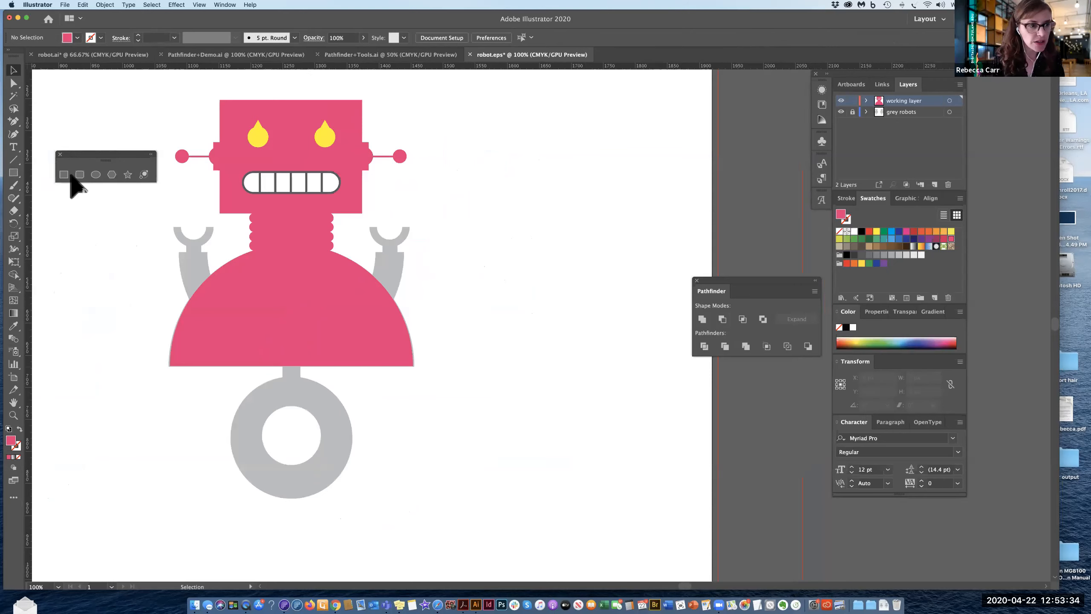
pyautogui.click(96, 174)
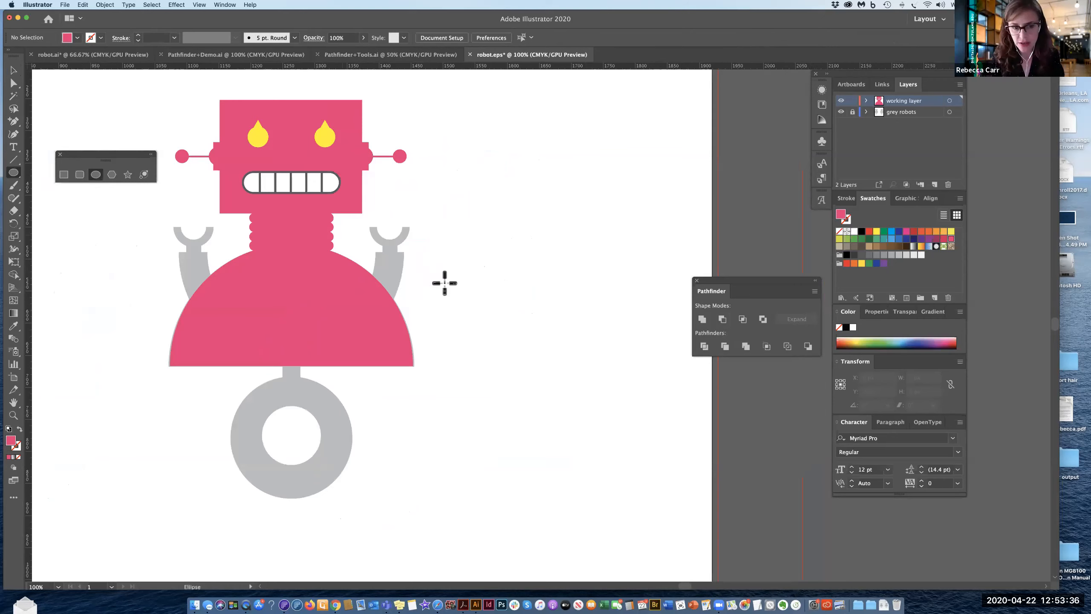
pyautogui.moveTo(448, 279)
pyautogui.mouseDown()
pyautogui.moveTo(660, 479)
pyautogui.moveTo(650, 475)
pyautogui.mouseUp()
pyautogui.press('v')
pyautogui.moveTo(606, 423); pyautogui.dragTo(336, 287)
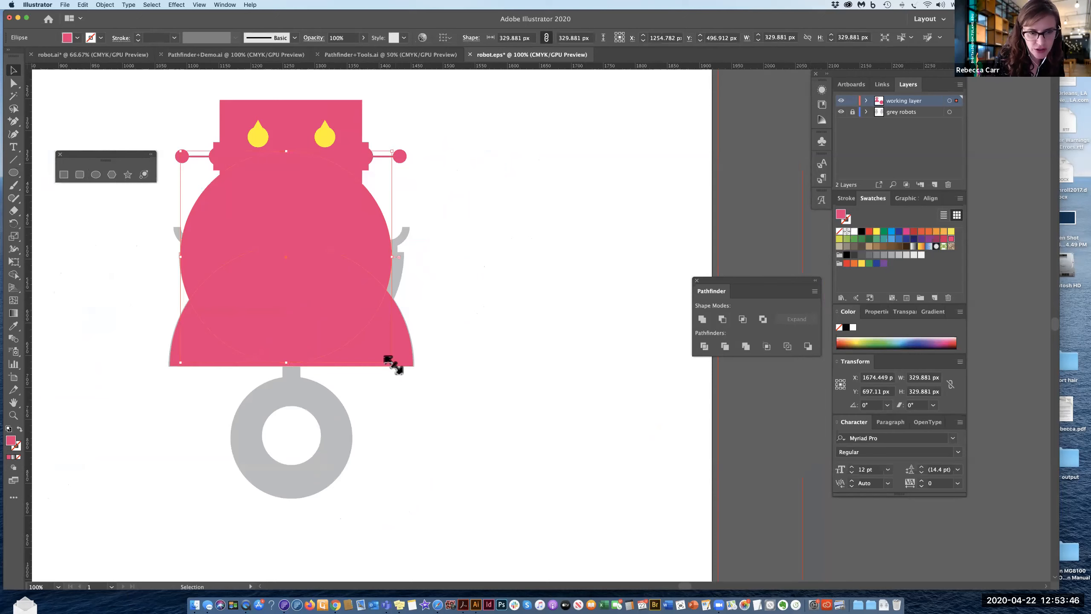
# Step: Enlarge the pink circle to about 348 px to span the grey arms, move it to empty space beside the robot, and deselect it
pyautogui.moveTo(406, 378); pyautogui.dragTo(417, 390)
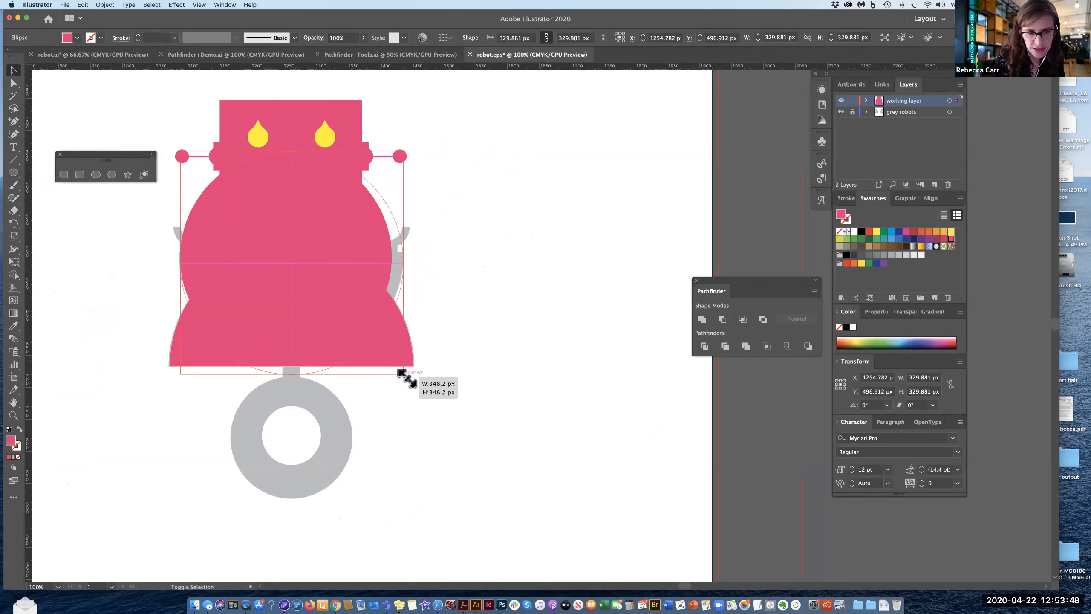
pyautogui.moveTo(363, 300); pyautogui.dragTo(363, 290)
pyautogui.moveTo(363, 290); pyautogui.dragTo(634, 513)
pyautogui.click(619, 522)
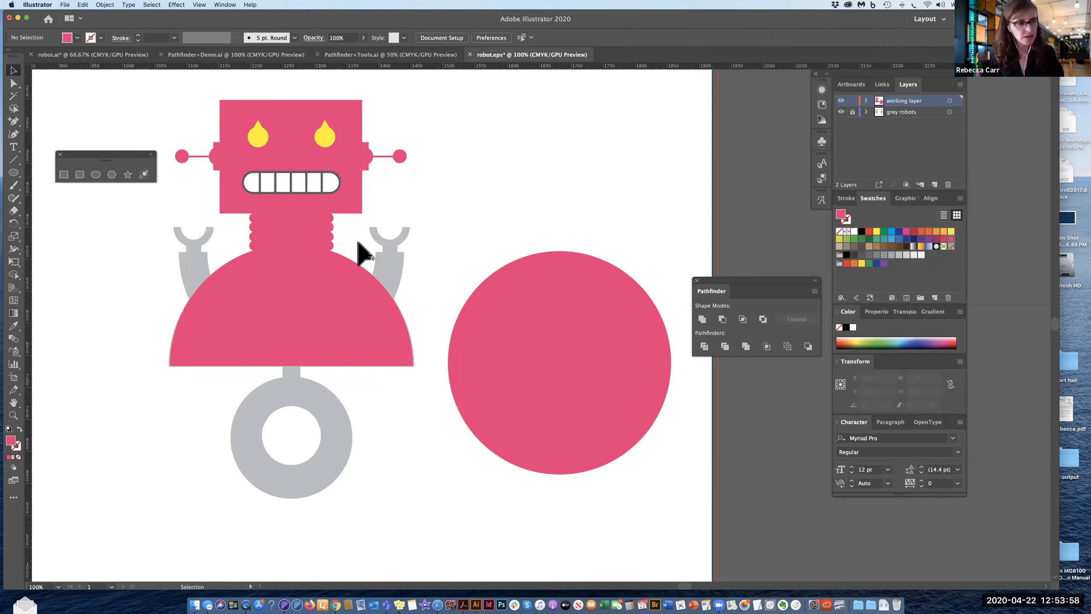
# Step: Set the fill to yellow and draw a circle about 253 px in diameter centred inside the pink circle
pyautogui.click(95, 173)
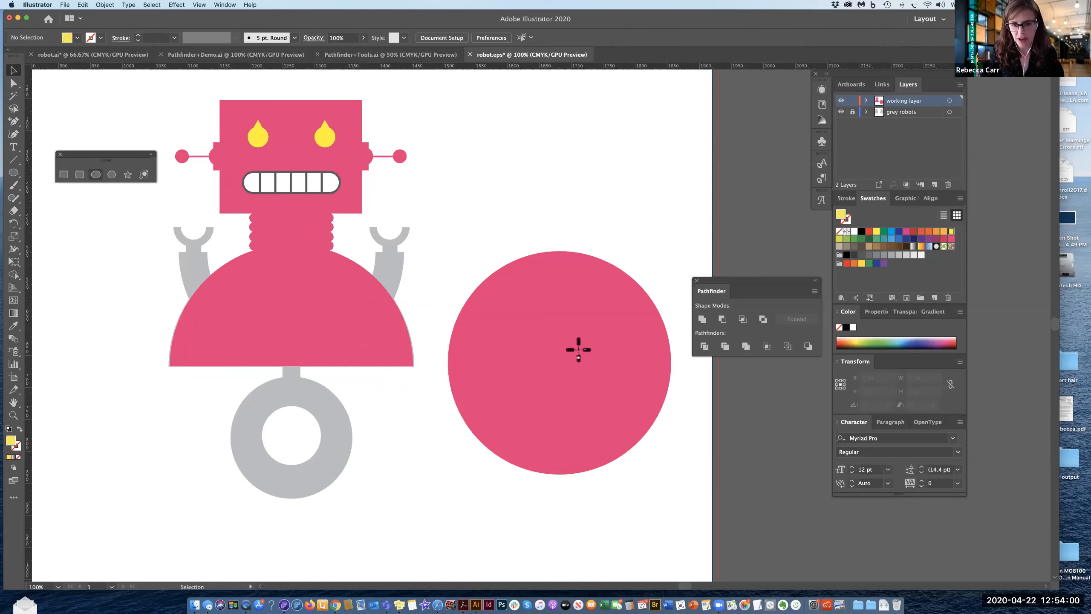
pyautogui.moveTo(497, 291); pyautogui.dragTo(653, 444)
pyautogui.click(14, 70)
pyautogui.moveTo(548, 325); pyautogui.dragTo(532, 320)
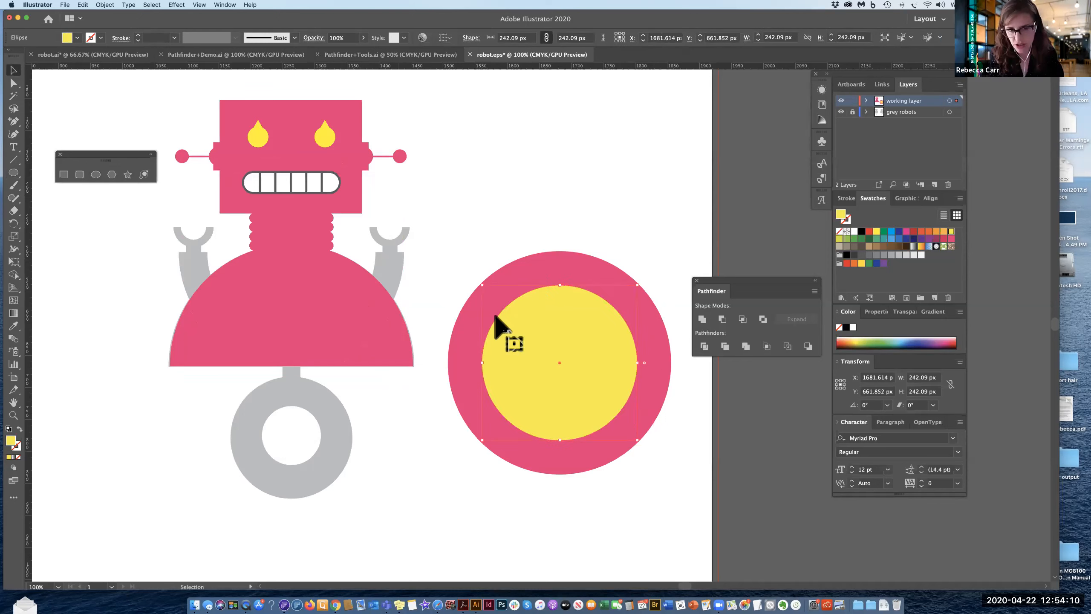
pyautogui.moveTo(482, 285); pyautogui.dragTo(642, 444)
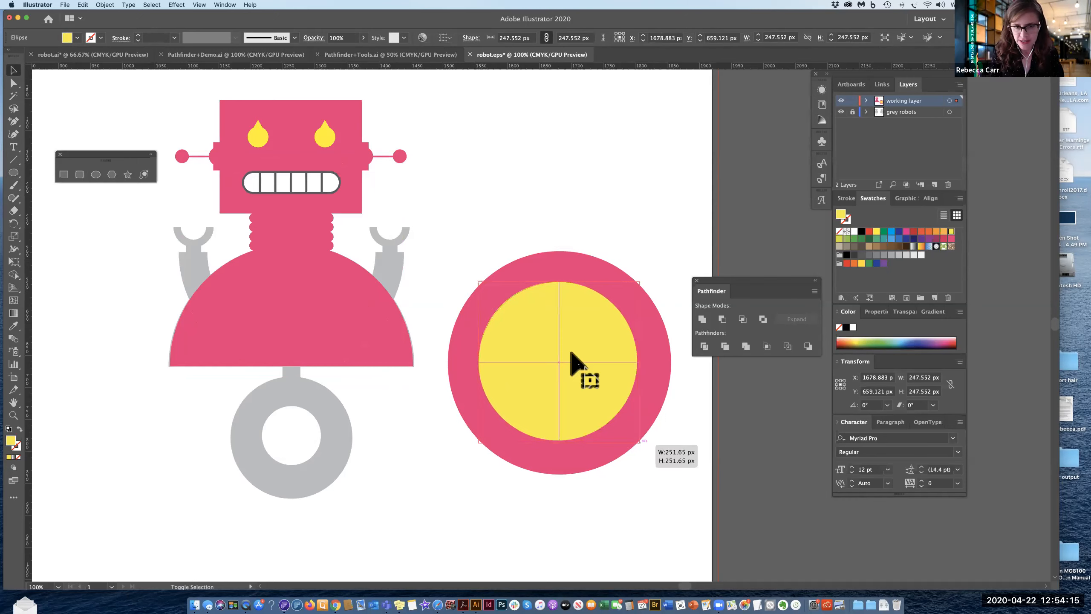
pyautogui.keyDown('shift'); pyautogui.click(560, 258); pyautogui.keyUp('shift')
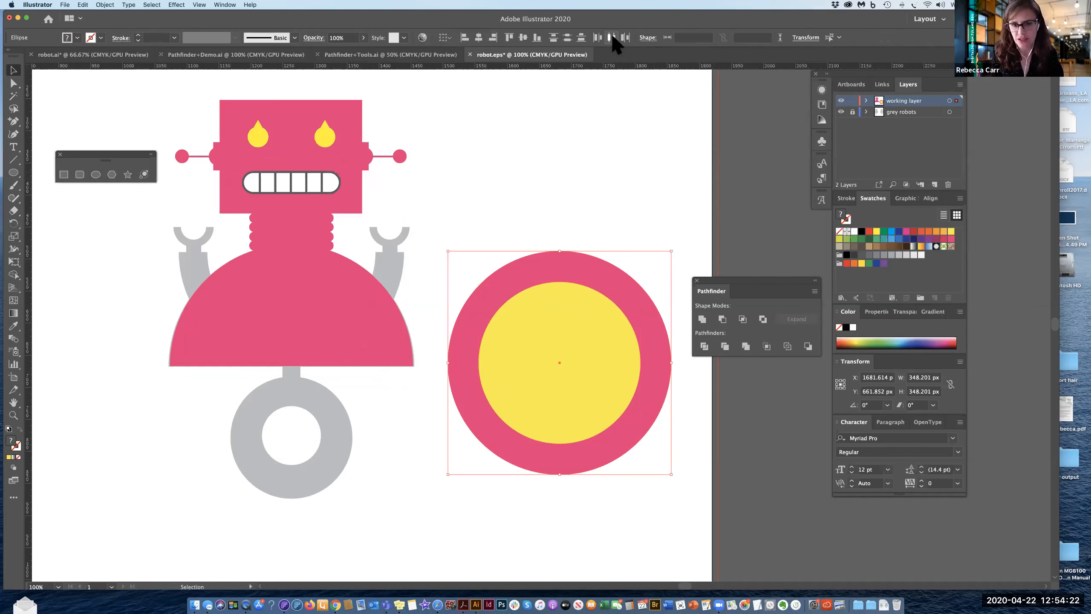
pyautogui.click(635, 277)
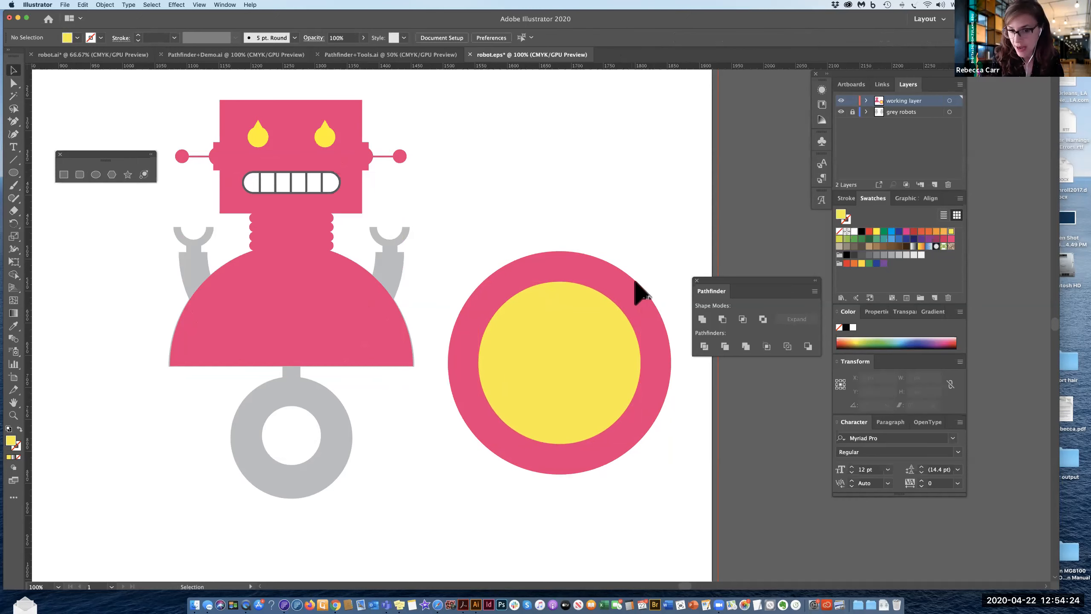
# Step: Subtract the yellow circle from the pink circle with Pathfinder's Minus Front to leave a ring, and deselect it
pyautogui.click(606, 324)
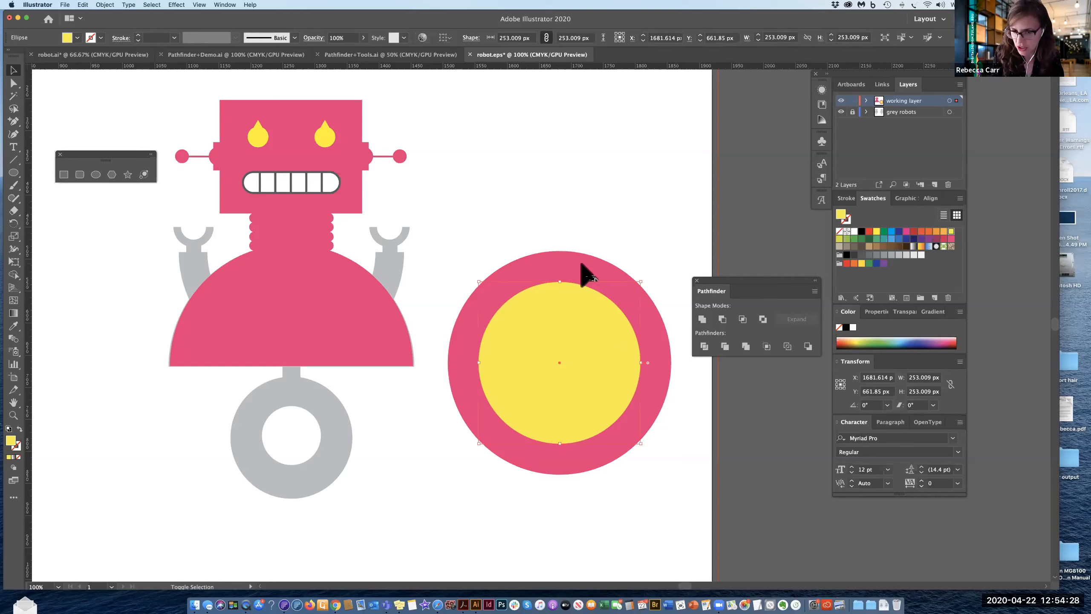
pyautogui.keyDown('shift'); pyautogui.click(588, 275); pyautogui.keyUp('shift')
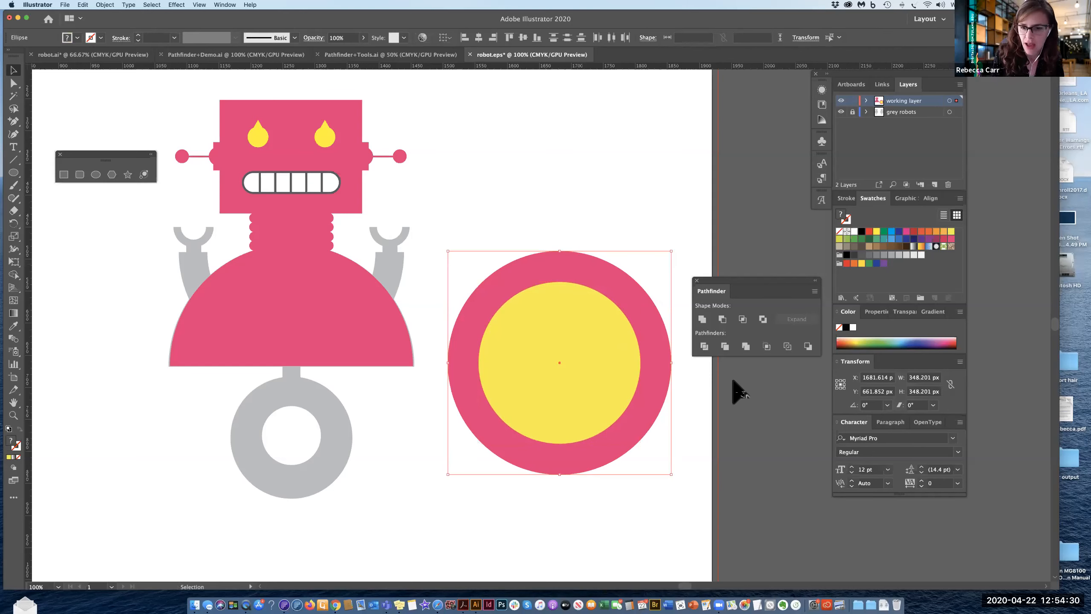
pyautogui.click(722, 319)
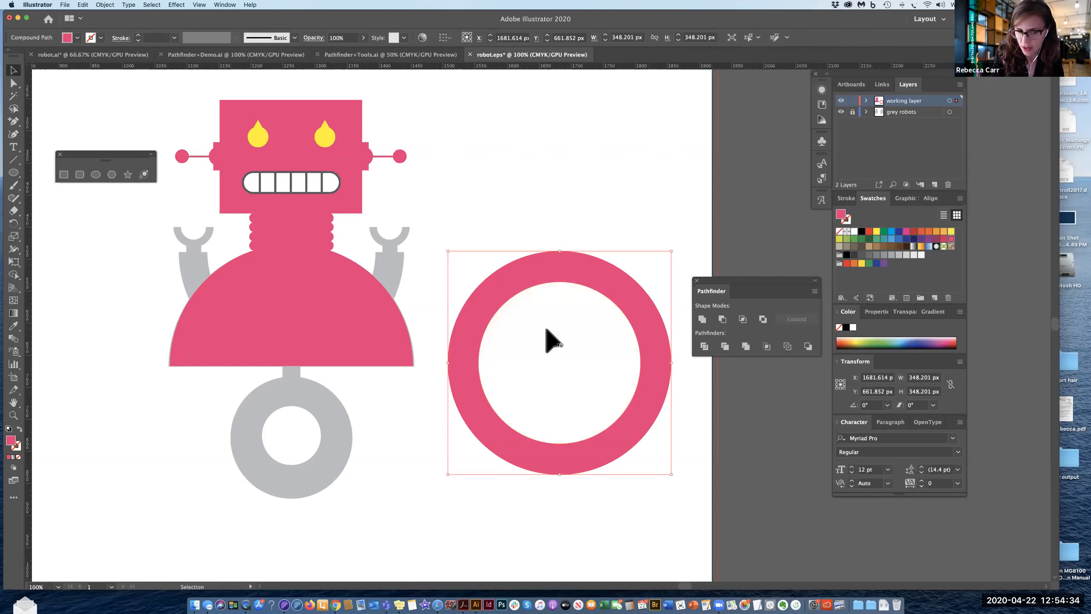
pyautogui.moveTo(550, 336); pyautogui.dragTo(447, 339)
pyautogui.moveTo(622, 321); pyautogui.dragTo(643, 314)
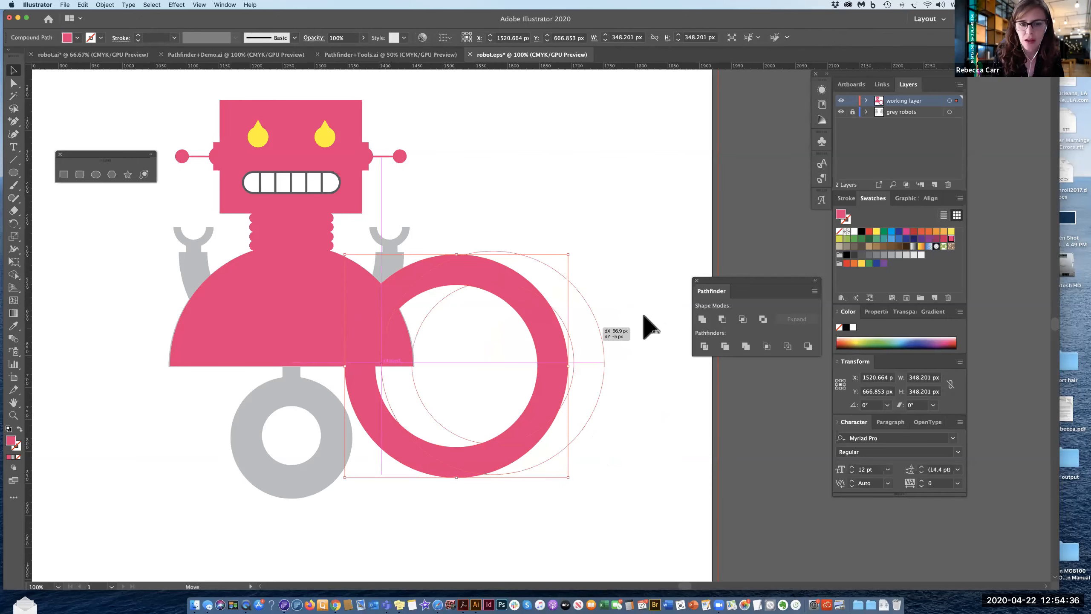
pyautogui.moveTo(600, 275)
pyautogui.mouseDown()
pyautogui.moveTo(613, 307)
pyautogui.moveTo(600, 283)
pyautogui.mouseUp()
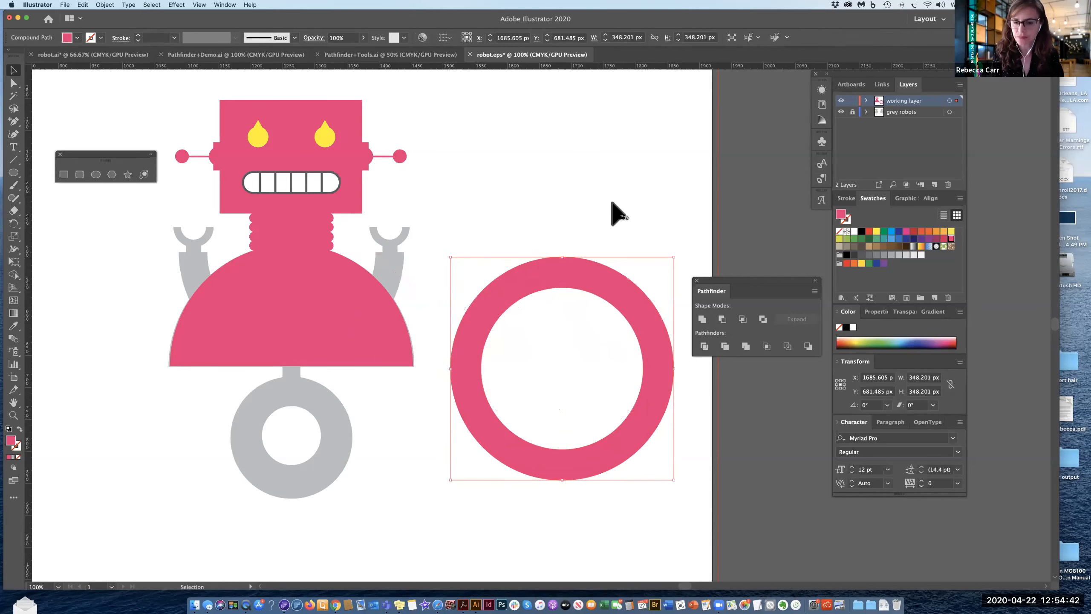
pyautogui.click(700, 207)
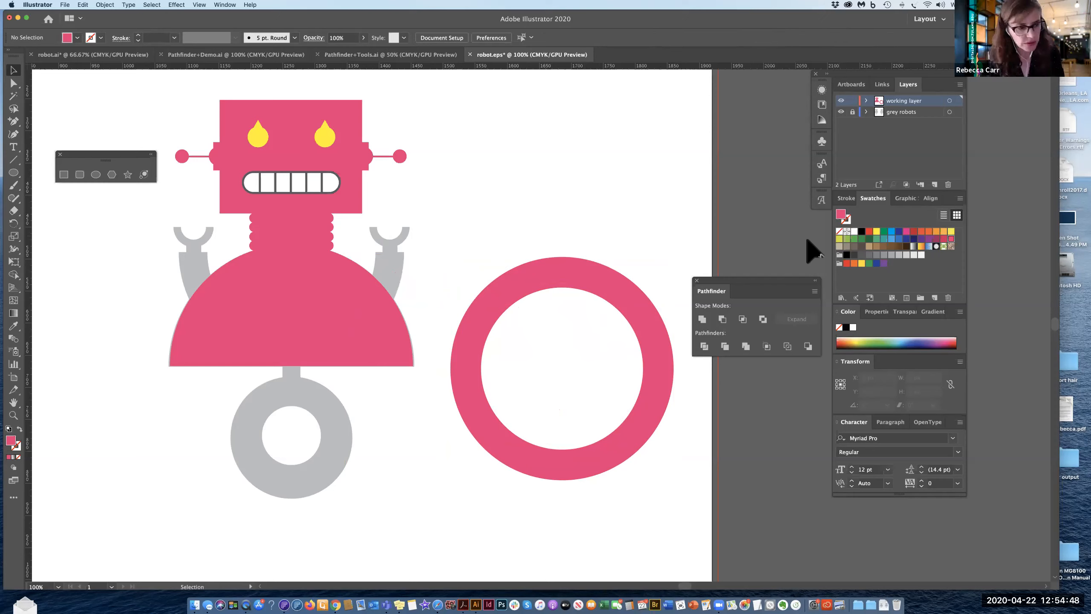
# Step: Set the fill to yellow and draw a rectangle about 399 by 222 px covering the upper half of the ring
pyautogui.click(950, 230)
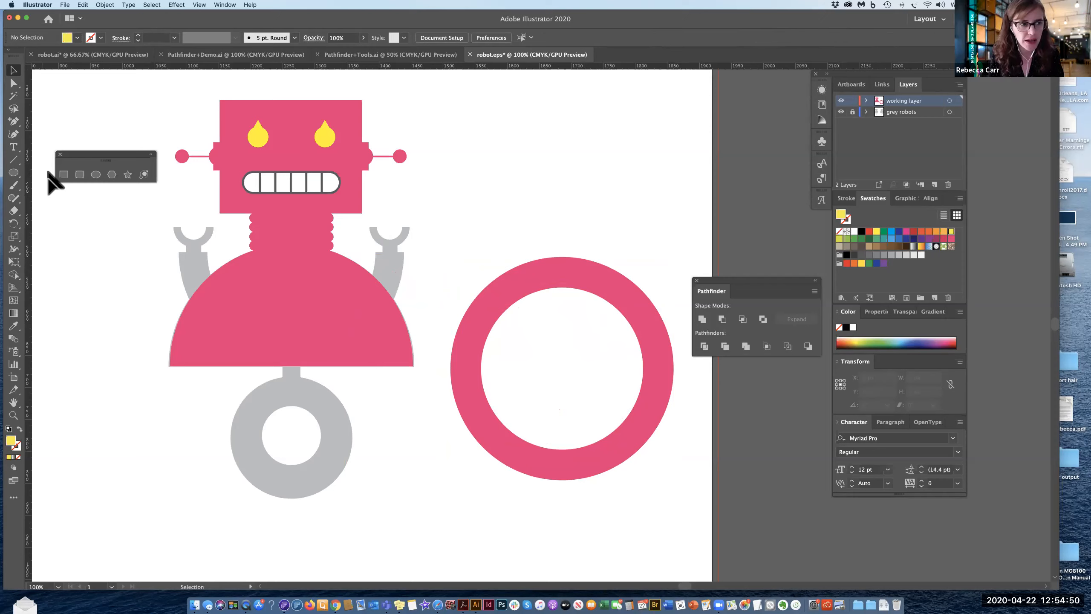
pyautogui.click(63, 173)
pyautogui.moveTo(429, 223); pyautogui.dragTo(686, 366)
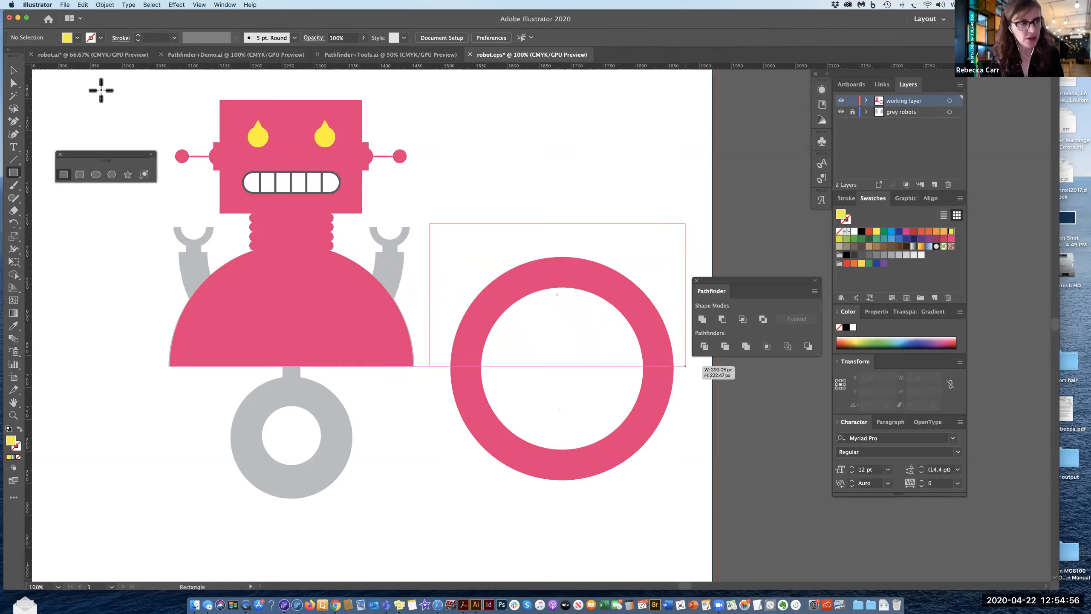
pyautogui.click(12, 71)
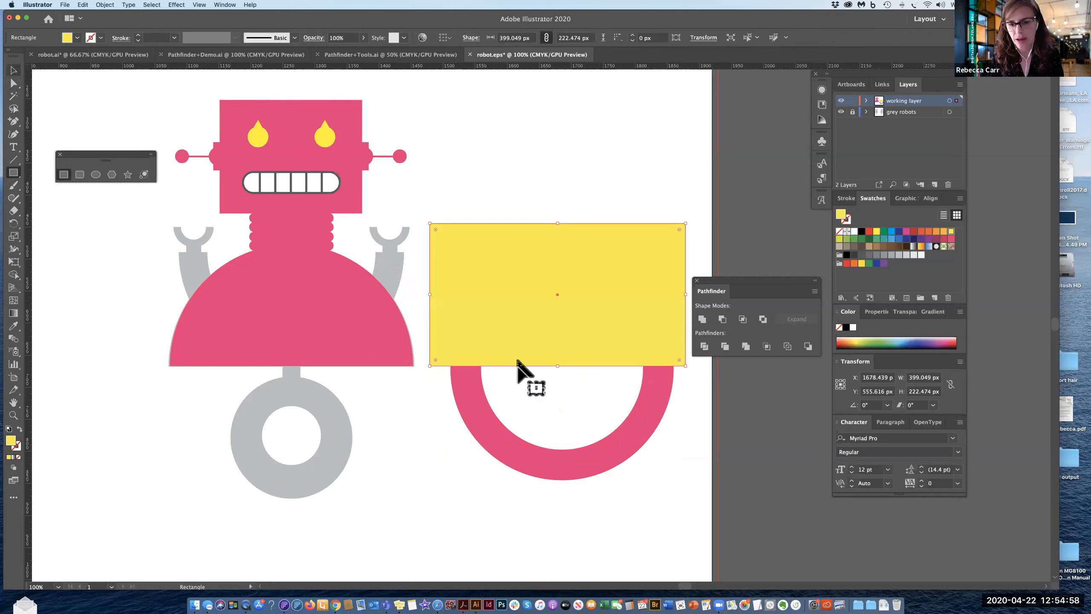
# Step: Subtract the yellow rectangle from the pink ring with Pathfinder's Minus Front to leave the lower half-ring
pyautogui.keyDown('shift'); pyautogui.click(655, 400); pyautogui.keyUp('shift')
pyautogui.keyDown('shift'); pyautogui.click(658, 239); pyautogui.keyUp('shift')
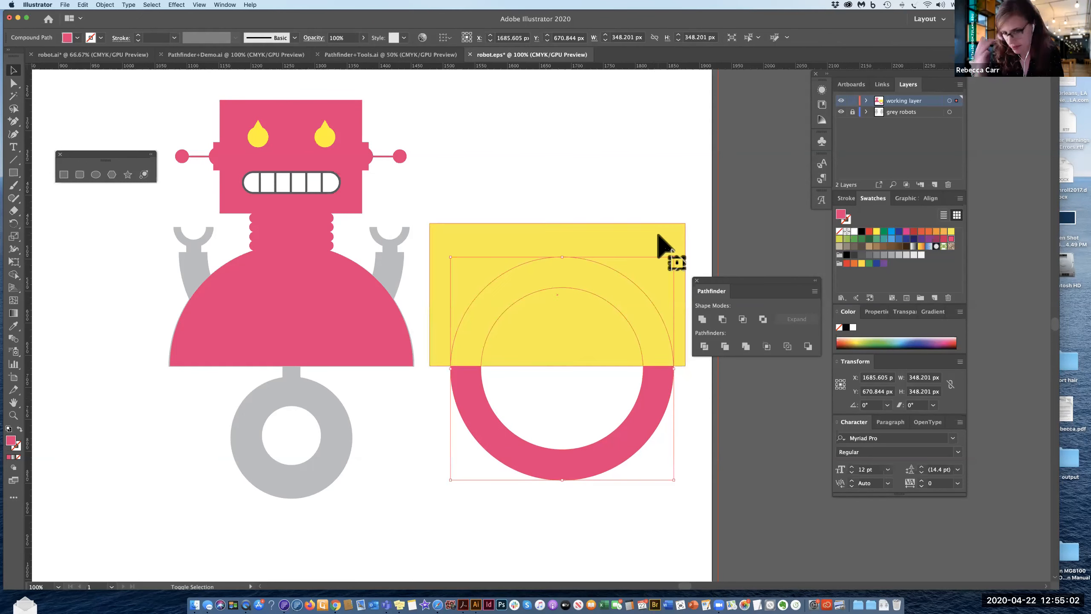
pyautogui.keyDown('shift'); pyautogui.click(657, 239); pyautogui.keyUp('shift')
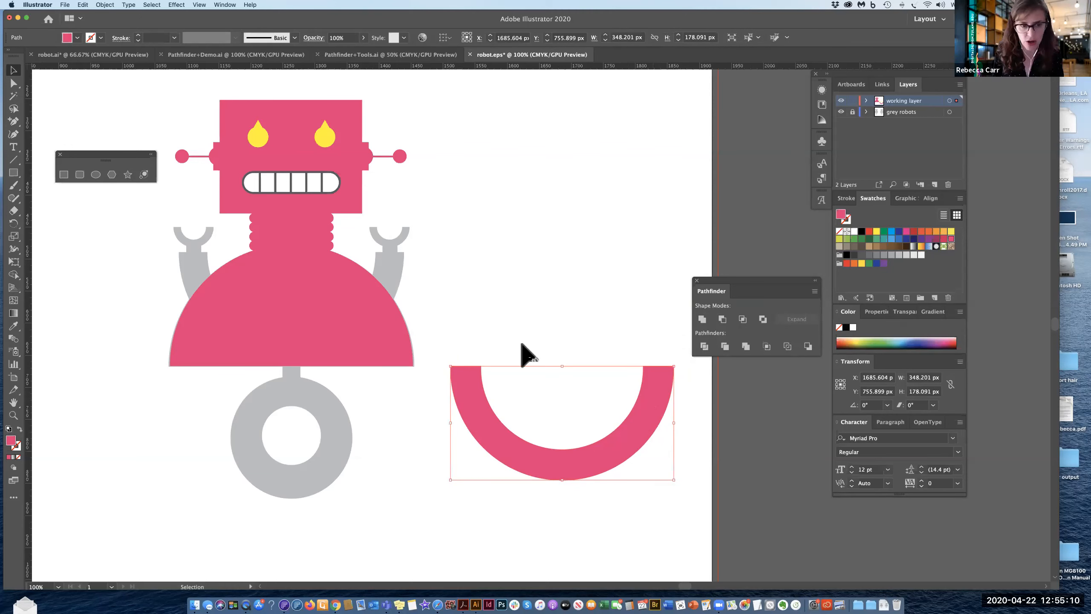
# Step: Move the pink half-ring onto the robot's body so its ends cover both grey arms, and deselect it
pyautogui.moveTo(663, 411); pyautogui.dragTo(383, 296)
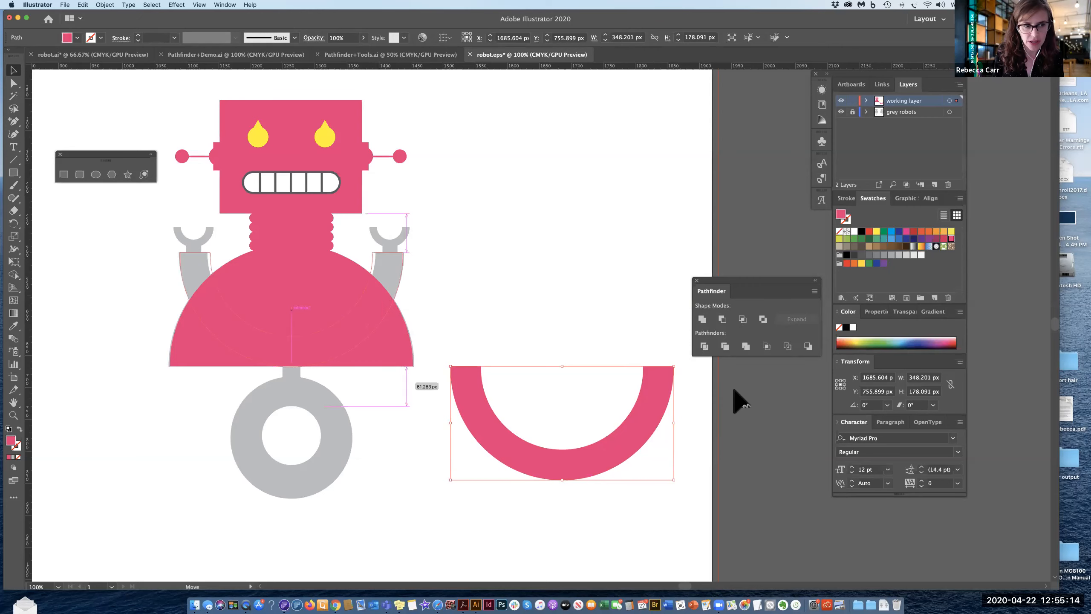
pyautogui.press('space')
pyautogui.moveTo(658, 430); pyautogui.dragTo(733, 426)
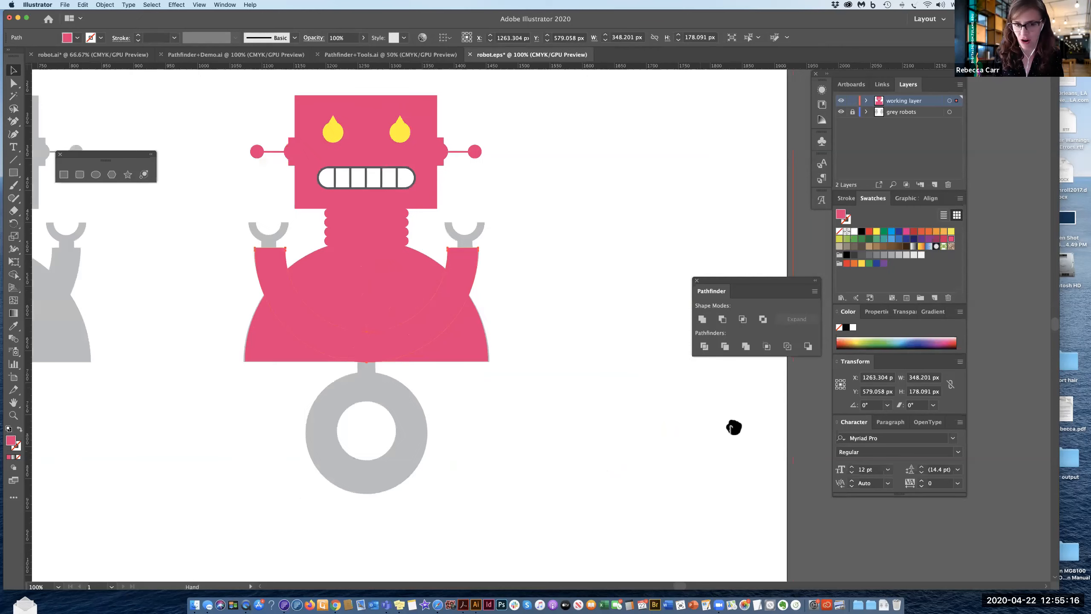
pyautogui.press('space')
pyautogui.moveTo(617, 372); pyautogui.dragTo(650, 409)
pyautogui.moveTo(581, 390); pyautogui.dragTo(609, 382)
pyautogui.click(609, 378)
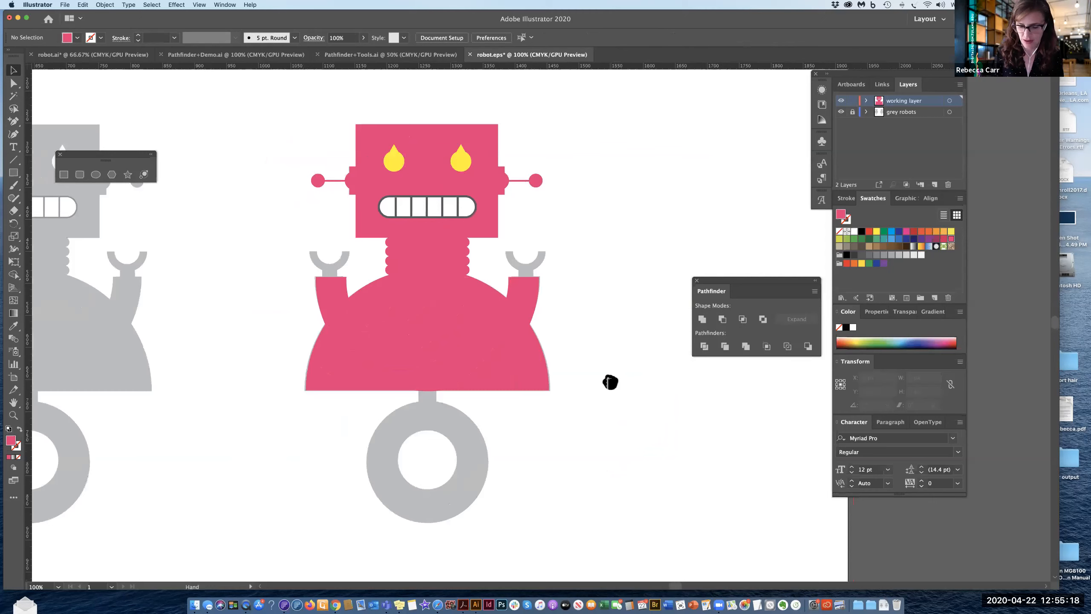
# Step: Fine-tune the half-ring's position so its ends line up with the grey arms, and deselect it
pyautogui.press('super+plus')
pyautogui.press('space')
pyautogui.moveTo(497, 267); pyautogui.dragTo(620, 316)
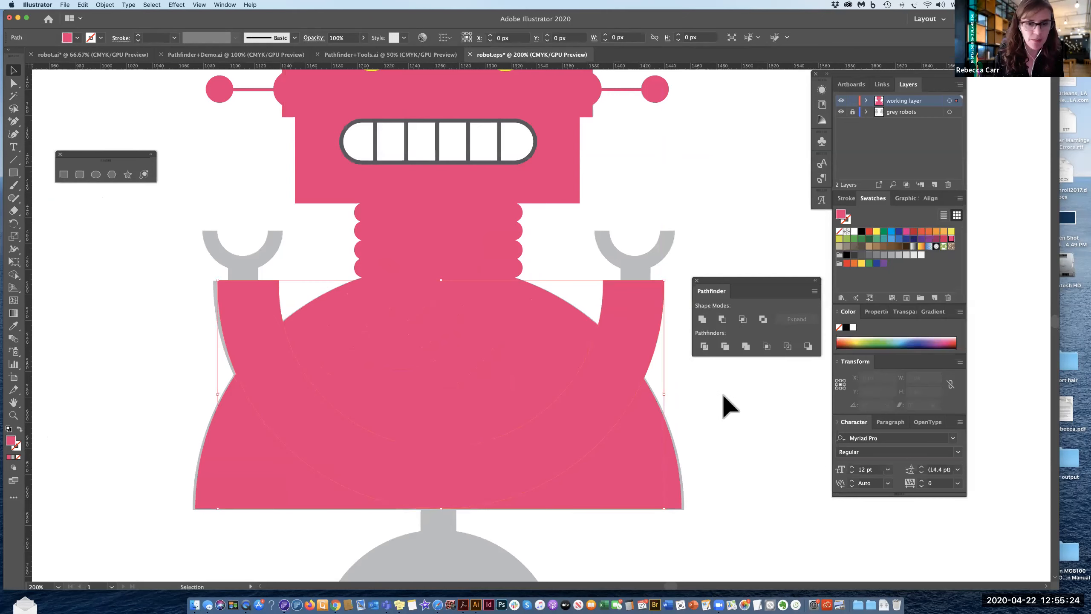
pyautogui.click(729, 401)
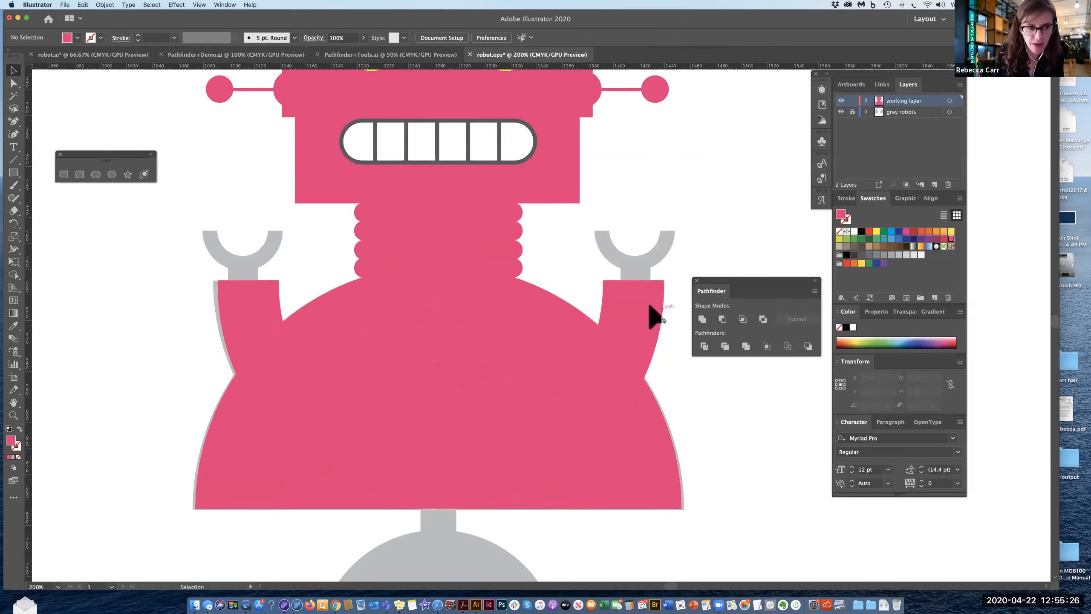
pyautogui.click(648, 311)
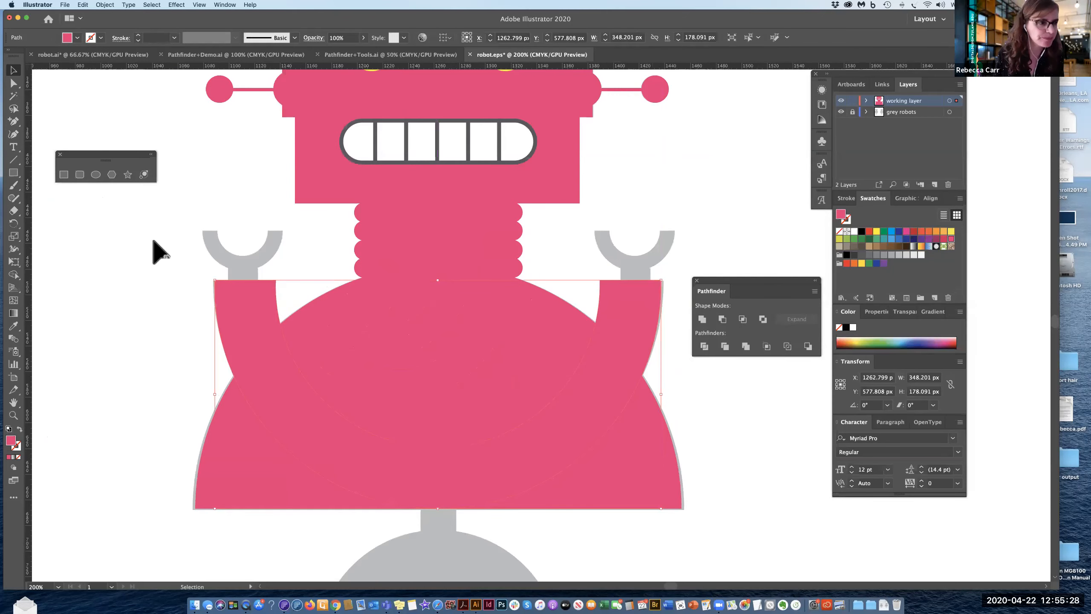
pyautogui.click(92, 182)
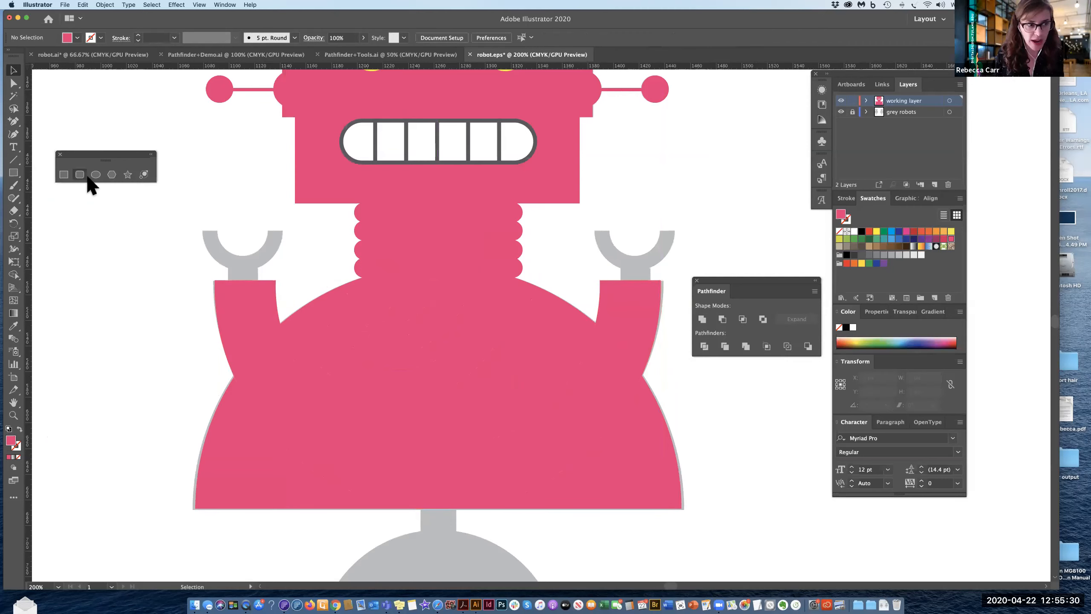
# Step: Draw a pink rectangle about 24 by 18 px over the grey wrist of the left-hand arm, and deselect it
pyautogui.press('m')
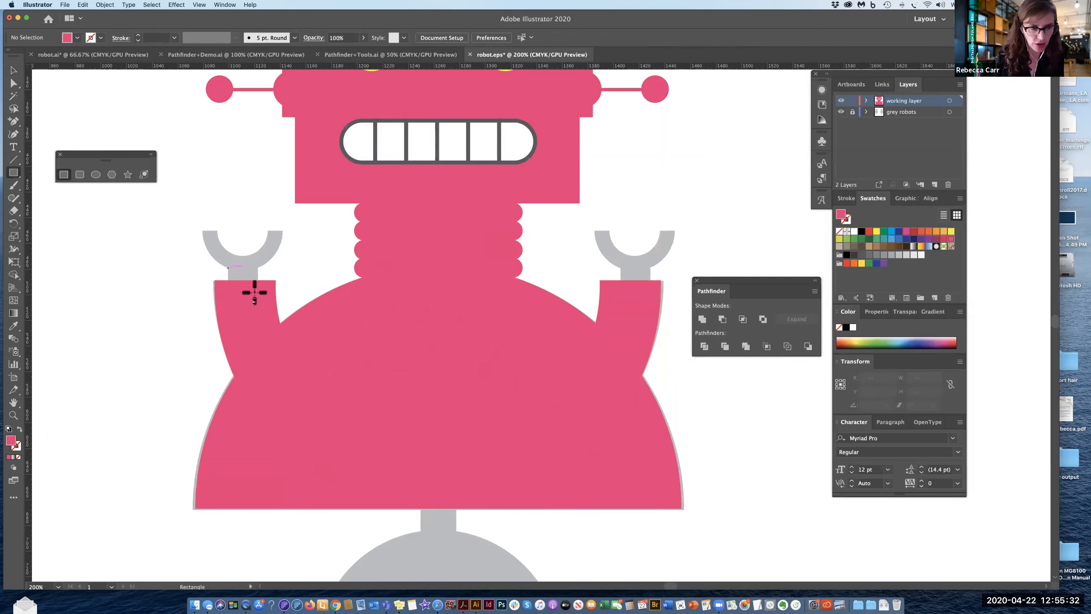
pyautogui.moveTo(259, 292); pyautogui.dragTo(228, 268)
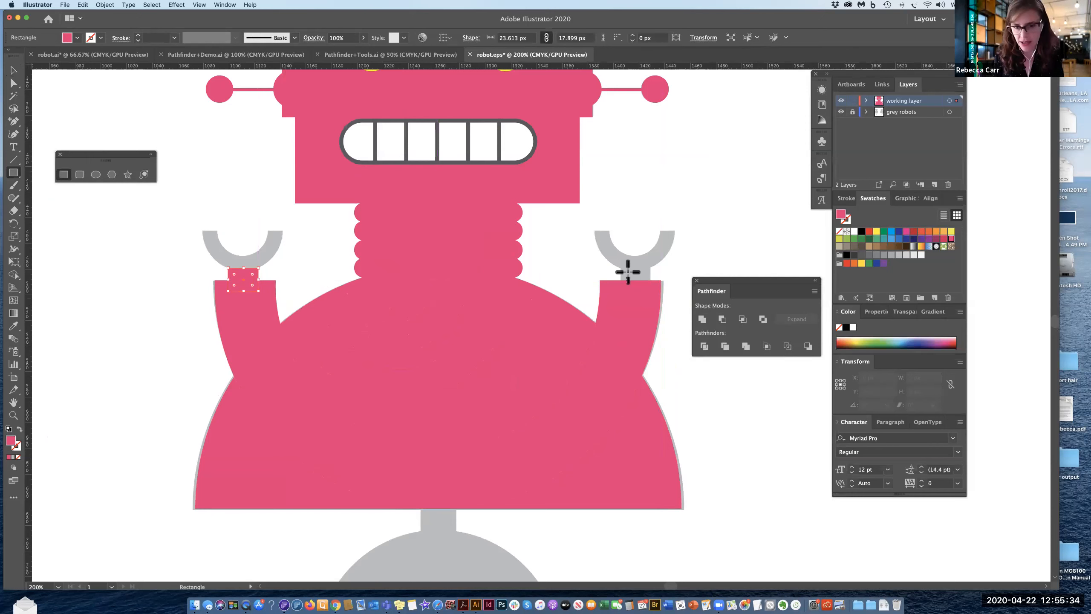
pyautogui.click(12, 71)
pyautogui.press('space')
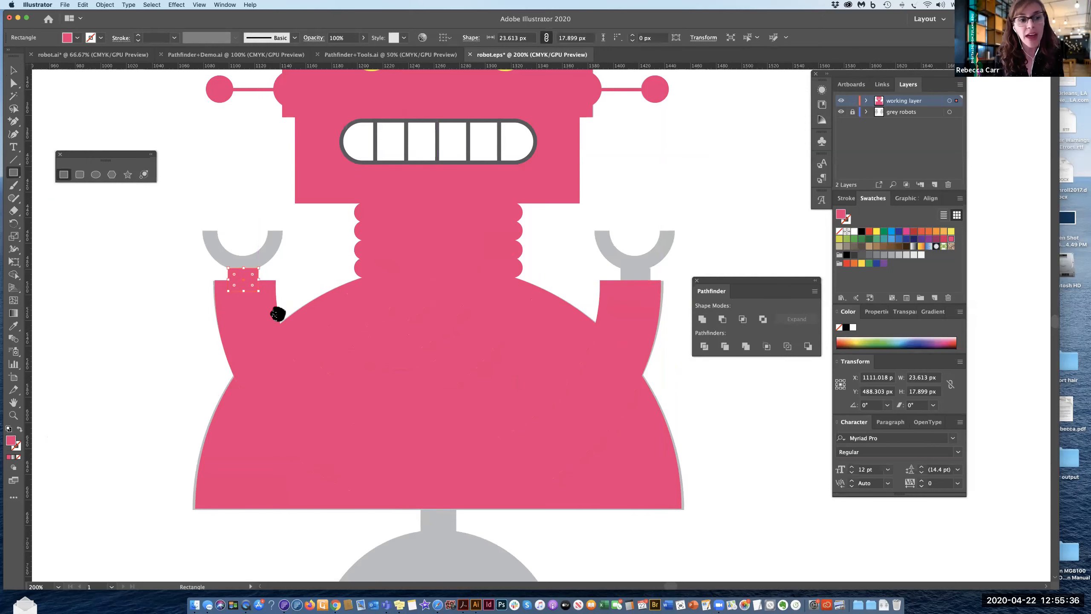
pyautogui.hscroll(-8, 339, 357)
pyautogui.scroll(3, 339, 356)
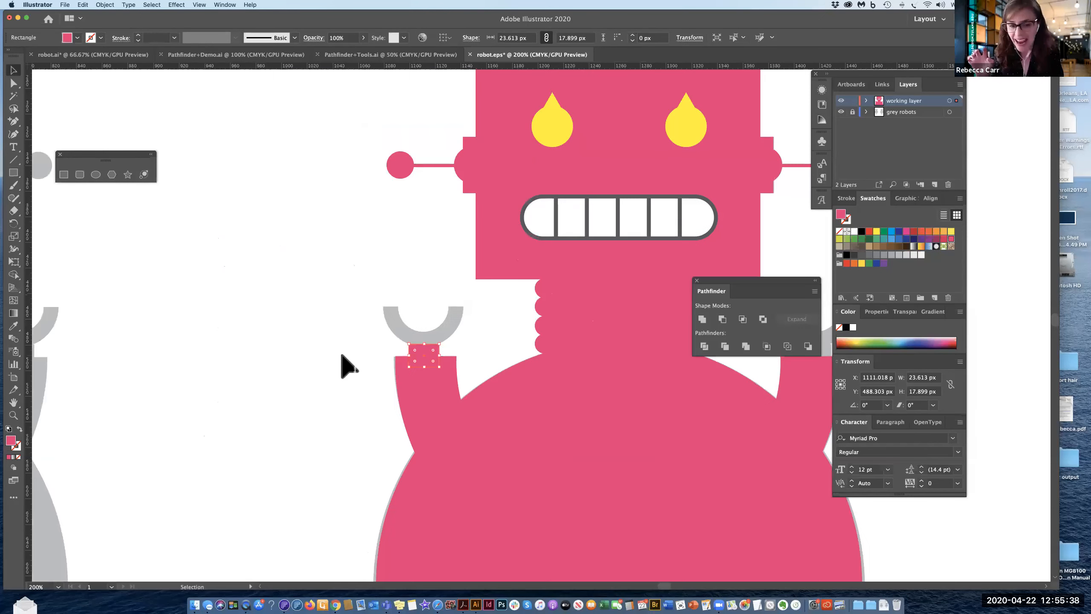
pyautogui.click(288, 322)
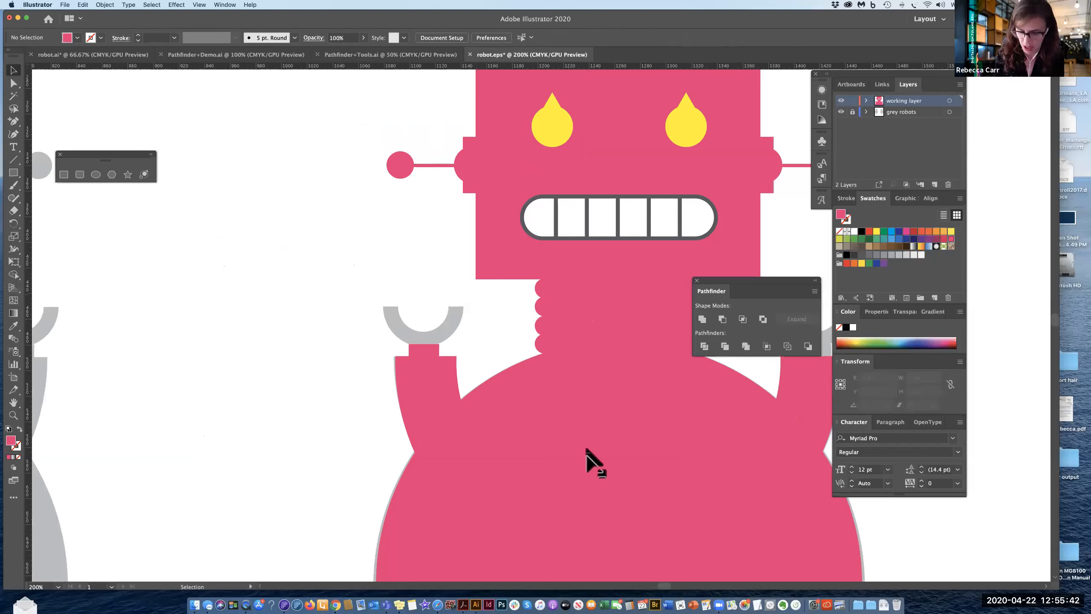
# Step: Duplicate the pink arms half-ring and place the copy on the empty area beside the robot's wheel
pyautogui.press('super+0')
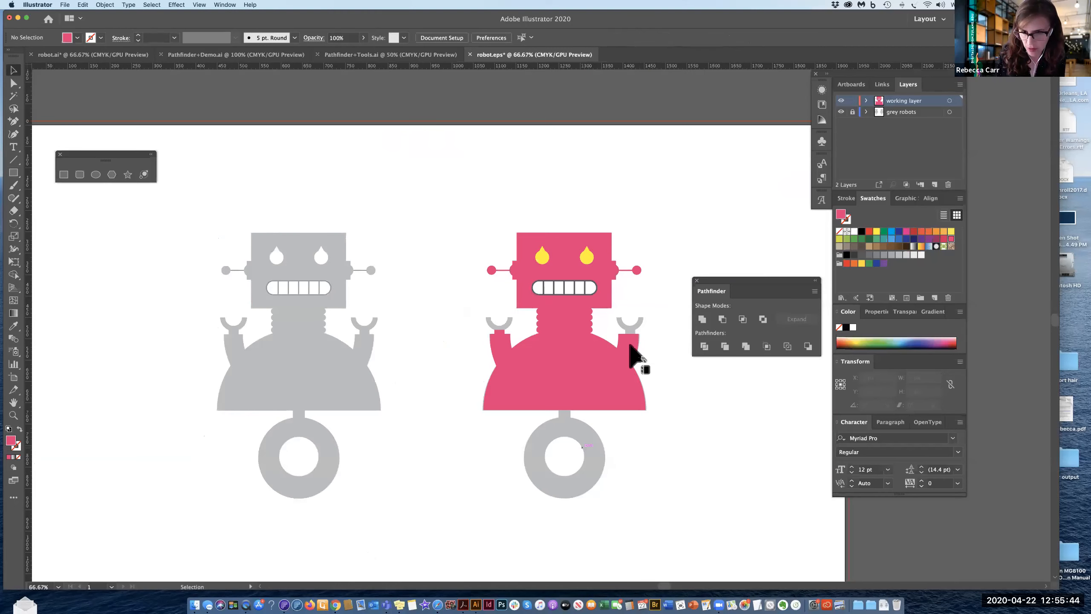
pyautogui.click(575, 353)
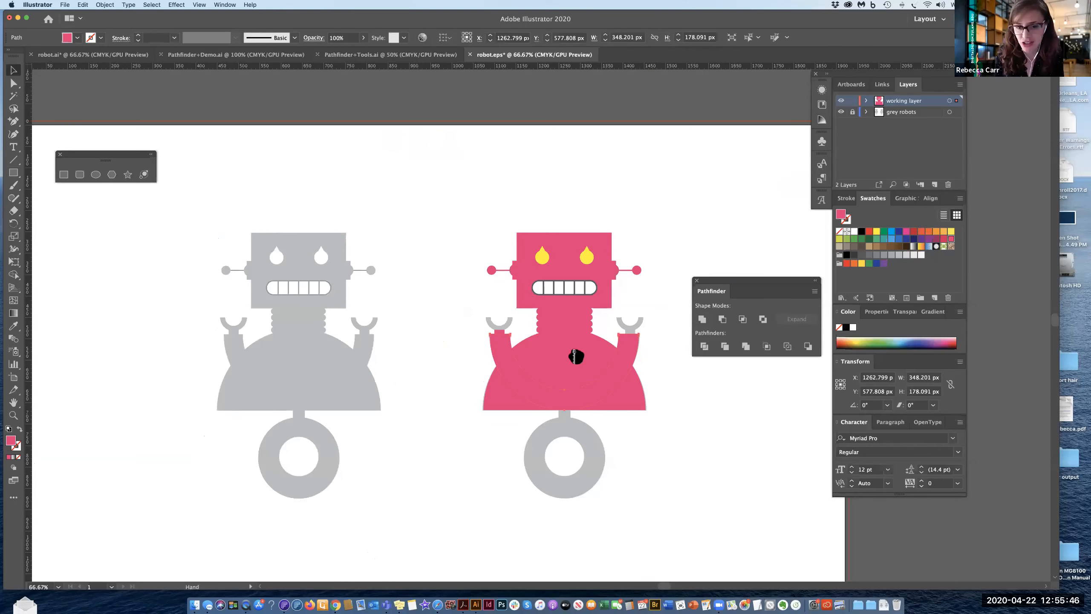
pyautogui.moveTo(579, 342); pyautogui.dragTo(529, 331)
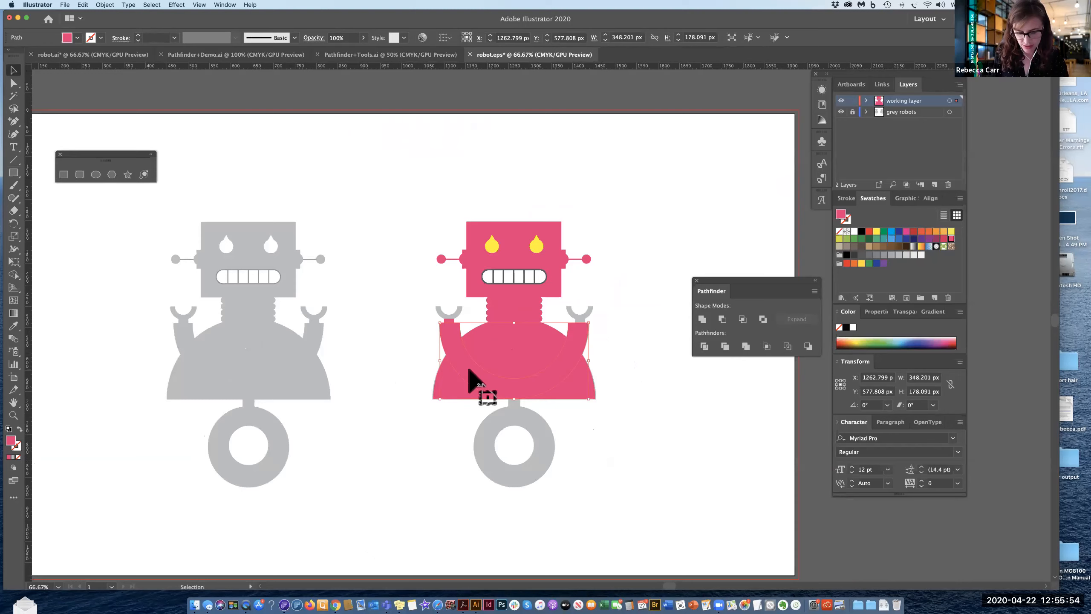
pyautogui.moveTo(472, 378); pyautogui.dragTo(645, 469)
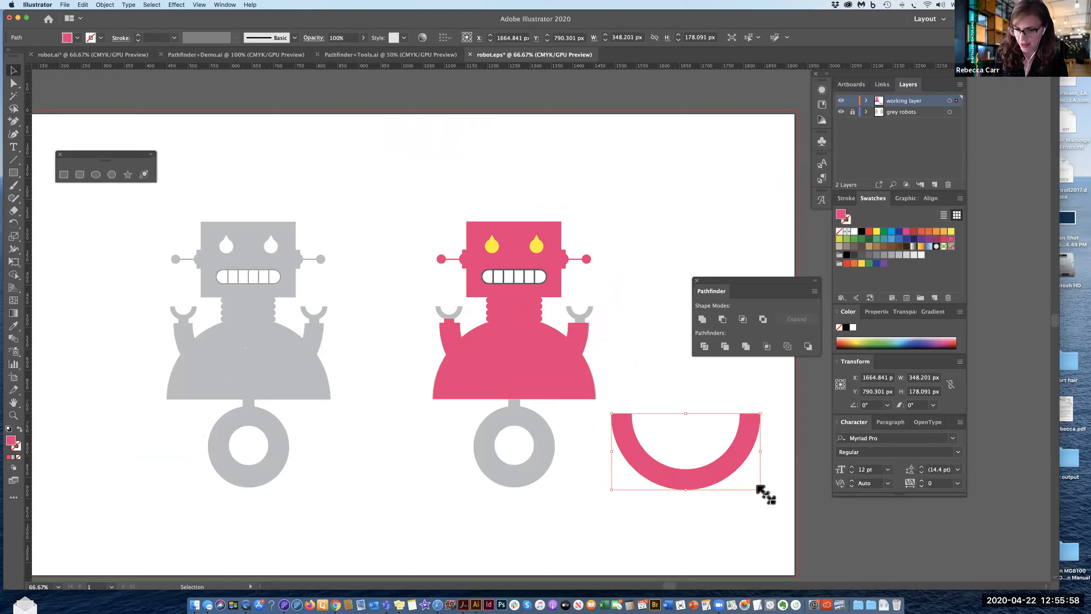
# Step: Scale the half-ring copy down to about 67 by 34 px, fit it over the left-hand grey claw, and deselect it
pyautogui.moveTo(760, 490); pyautogui.dragTo(457, 316)
pyautogui.press('super+equal')
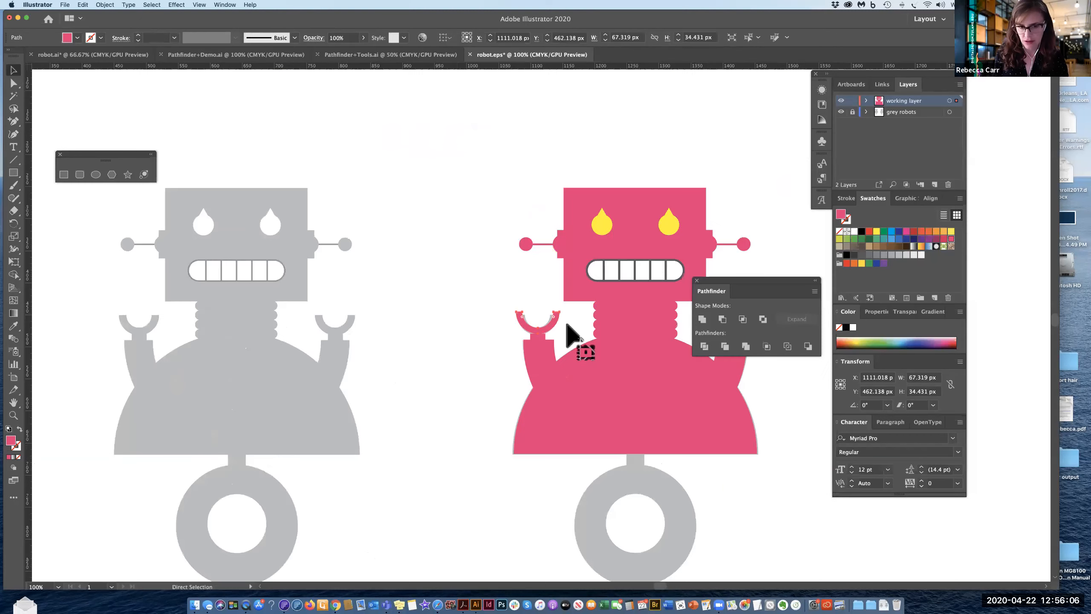
pyautogui.press('super+equal')
pyautogui.moveTo(559, 334); pyautogui.dragTo(557, 331)
pyautogui.click(592, 348)
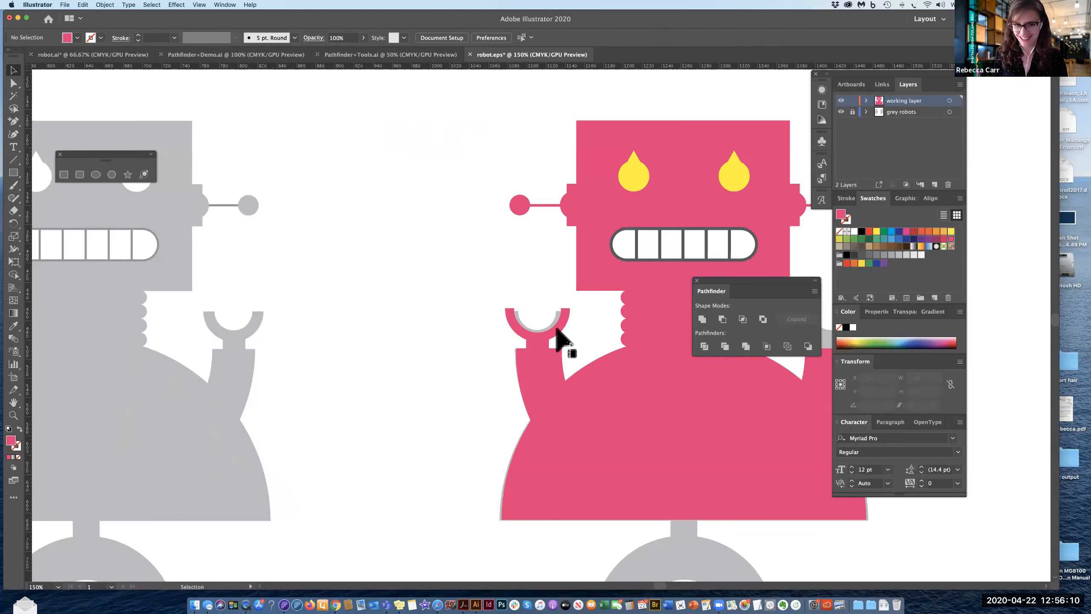
# Step: Try to merge the left-hand claw and wrist together with the arms half-ring using Pathfinder's Unite
pyautogui.moveTo(557, 329); pyautogui.dragTo(555, 327)
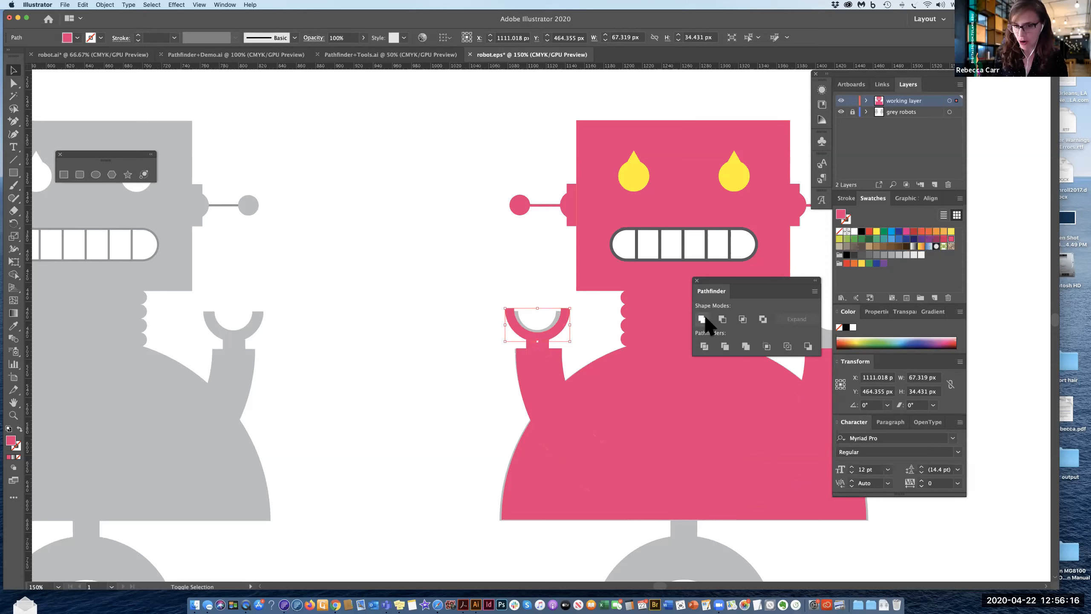
pyautogui.keyDown('shift'); pyautogui.click(546, 370); pyautogui.keyUp('shift')
pyautogui.keyDown('shift'); pyautogui.click(584, 377); pyautogui.keyUp('shift')
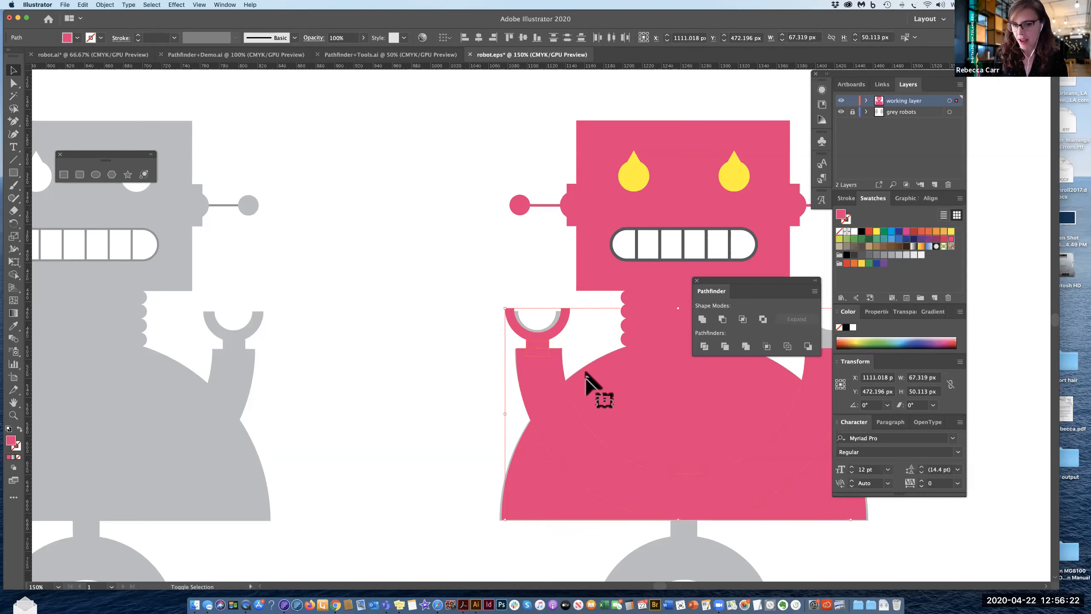
pyautogui.click(703, 319)
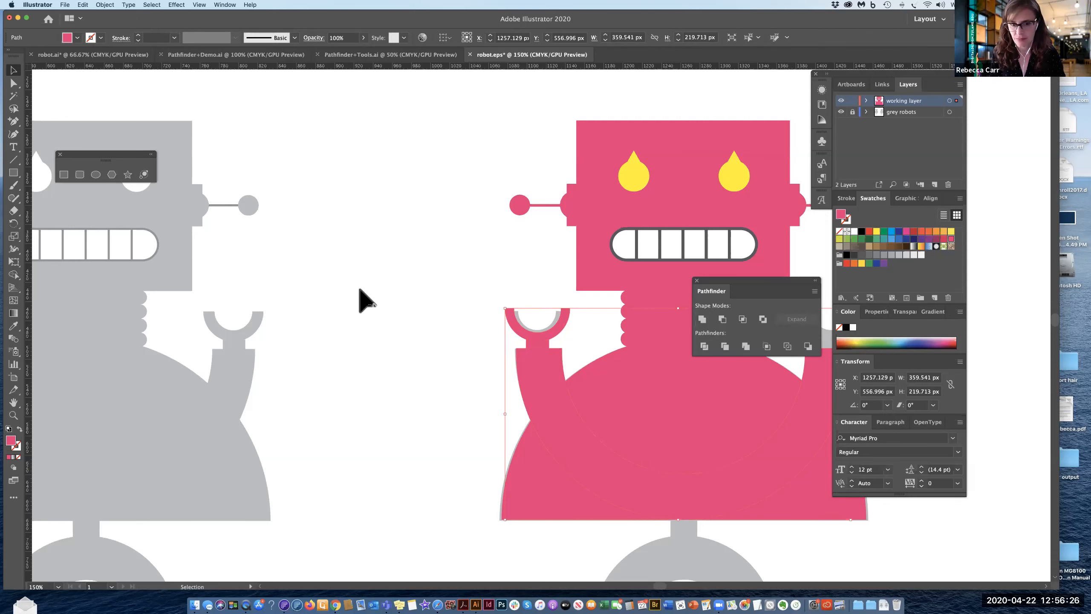
pyautogui.press('space')
pyautogui.moveTo(374, 294); pyautogui.dragTo(214, 270)
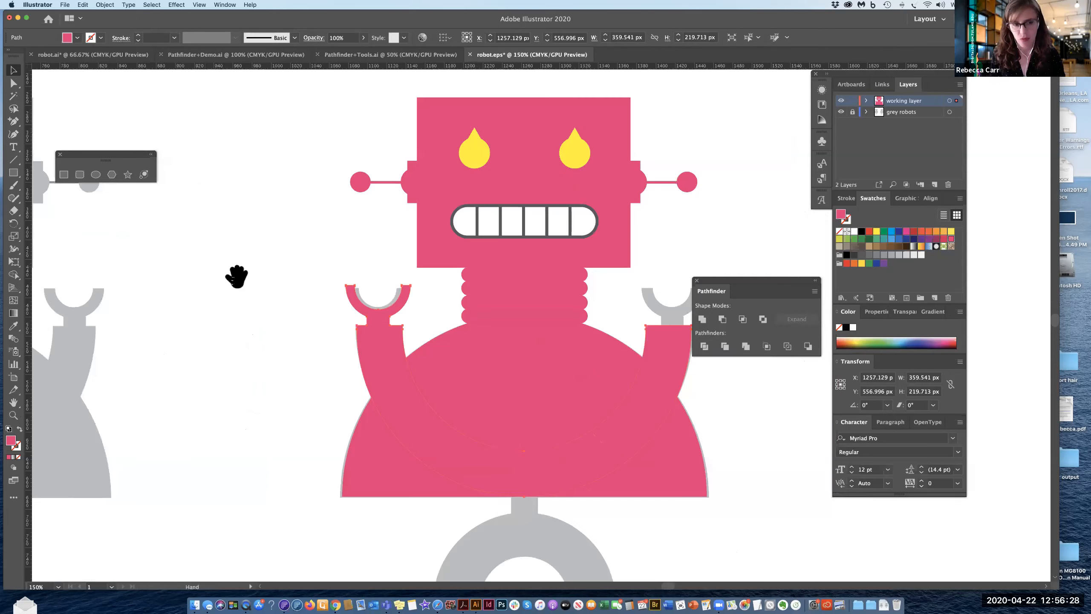
pyautogui.hscroll(3, 223, 275)
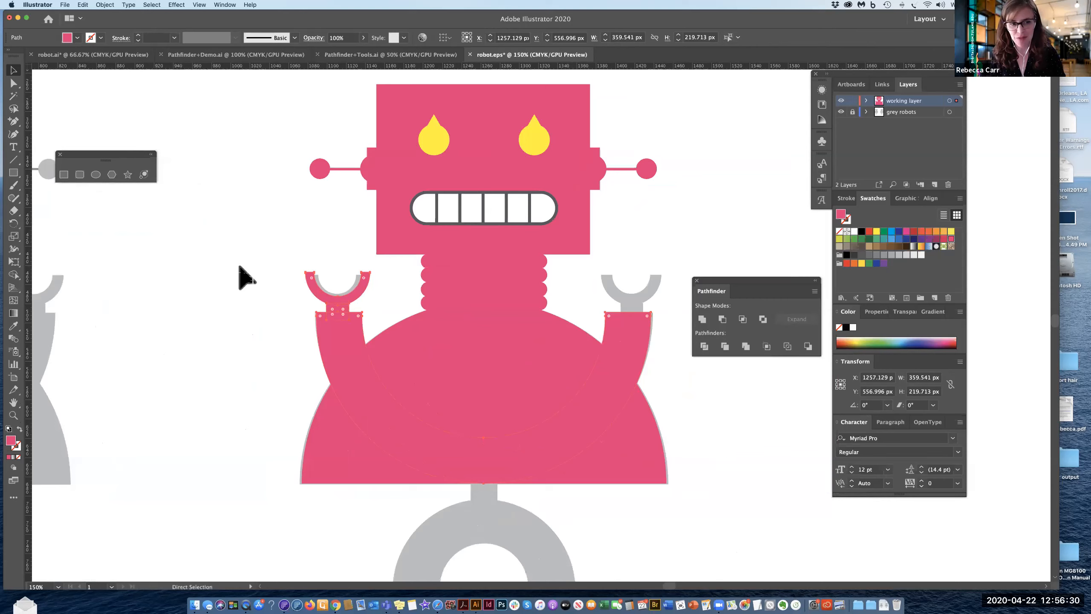
pyautogui.click(319, 275)
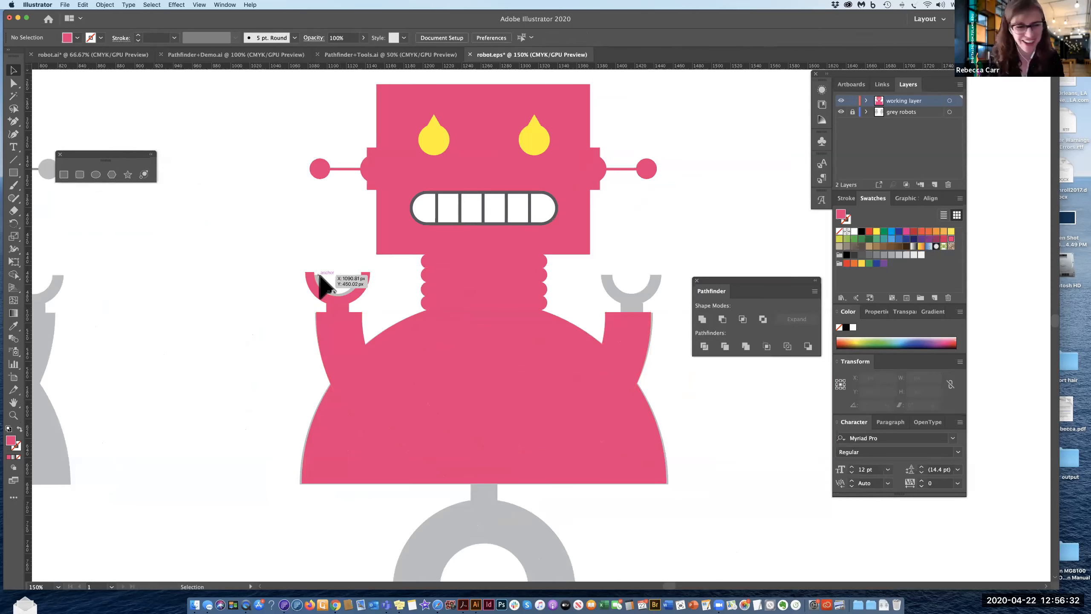
# Step: Merge only the left-hand claw and its wrist rectangle into one shape with Pathfinder's Unite
pyautogui.click(350, 303)
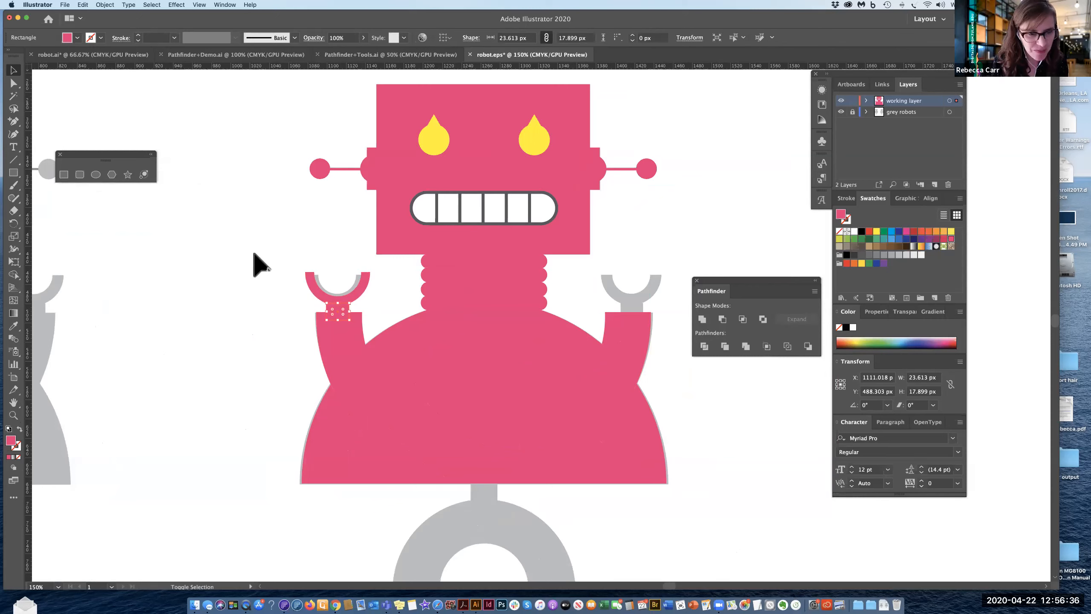
pyautogui.keyDown('shift'); pyautogui.click(327, 298); pyautogui.keyUp('shift')
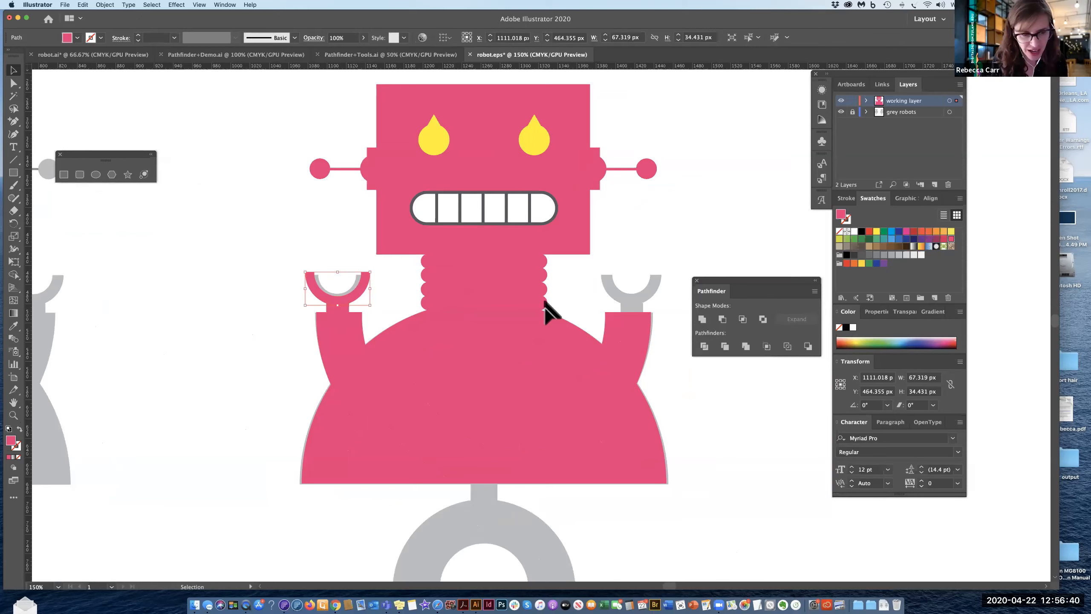
pyautogui.keyDown('shift'); pyautogui.click(347, 316); pyautogui.keyUp('shift')
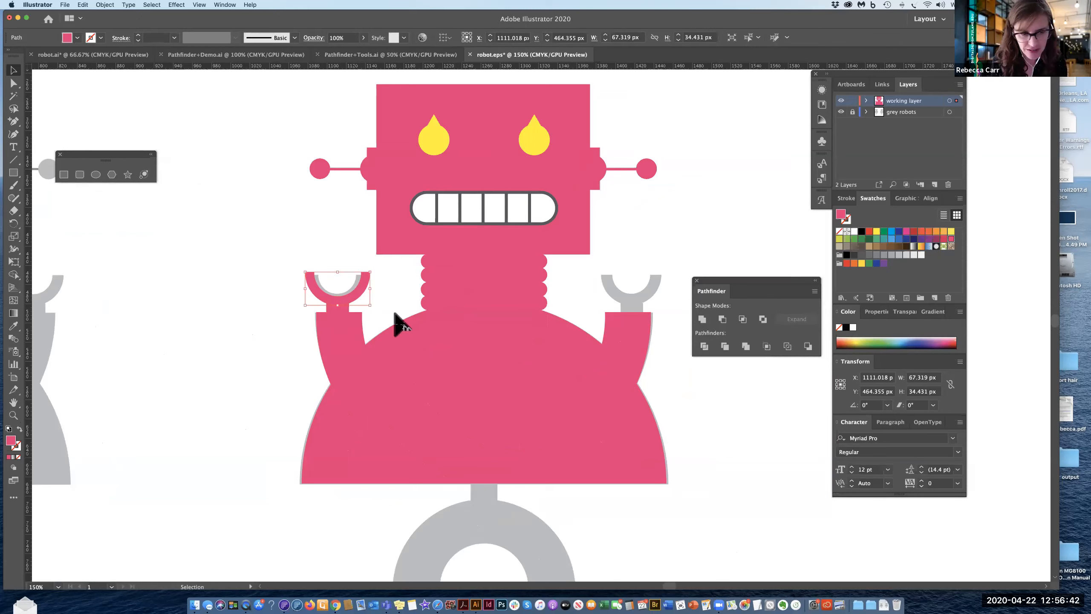
pyautogui.click(701, 319)
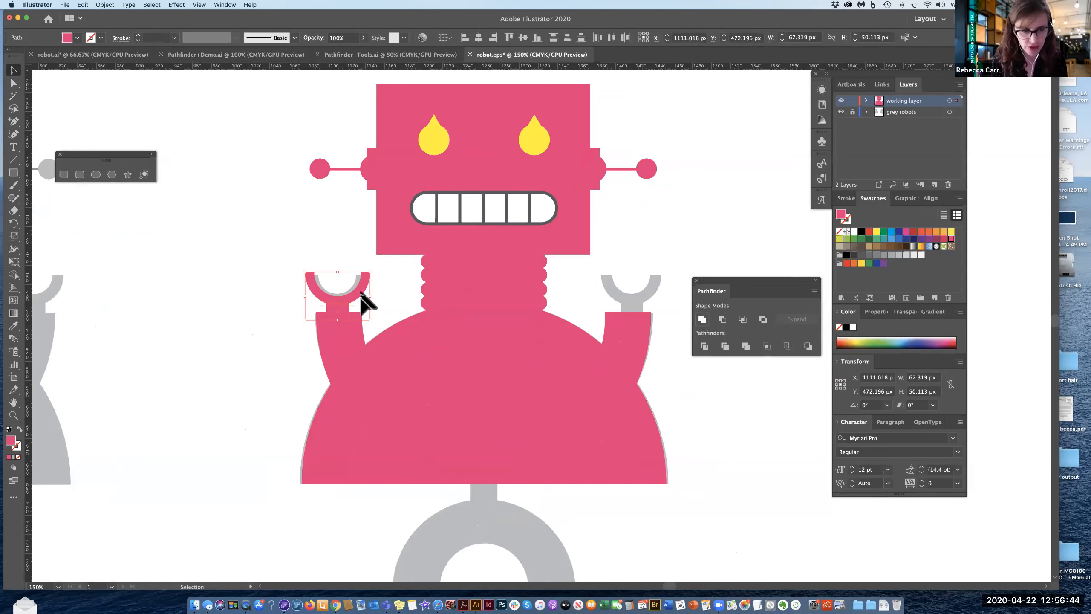
# Step: Duplicate the merged claw onto the opposite grey hand, and unite both claws with the arms half-ring
pyautogui.moveTo(549, 303); pyautogui.dragTo(648, 300)
pyautogui.keyDown('shift'); pyautogui.click(337, 317); pyautogui.keyUp('shift')
pyautogui.keyDown('shift'); pyautogui.click(331, 308); pyautogui.keyUp('shift')
pyautogui.click(702, 317)
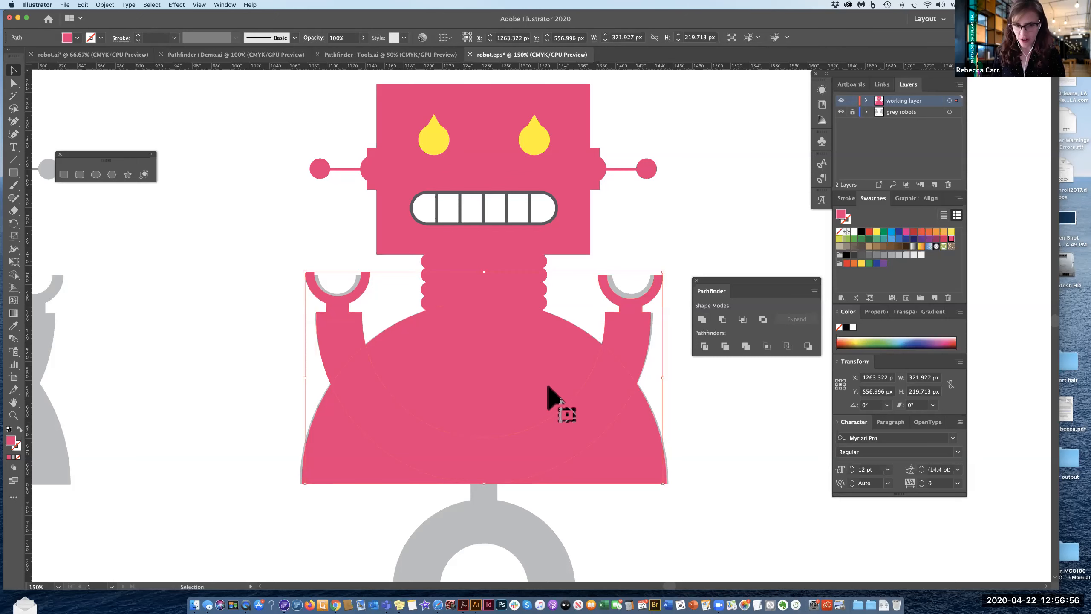
# Step: Unite the claws-and-arms shape with the pink body dome using Pathfinder, and deselect the result
pyautogui.press('super+minus')
pyautogui.keyDown('shift'); pyautogui.click(629, 379); pyautogui.keyUp('shift')
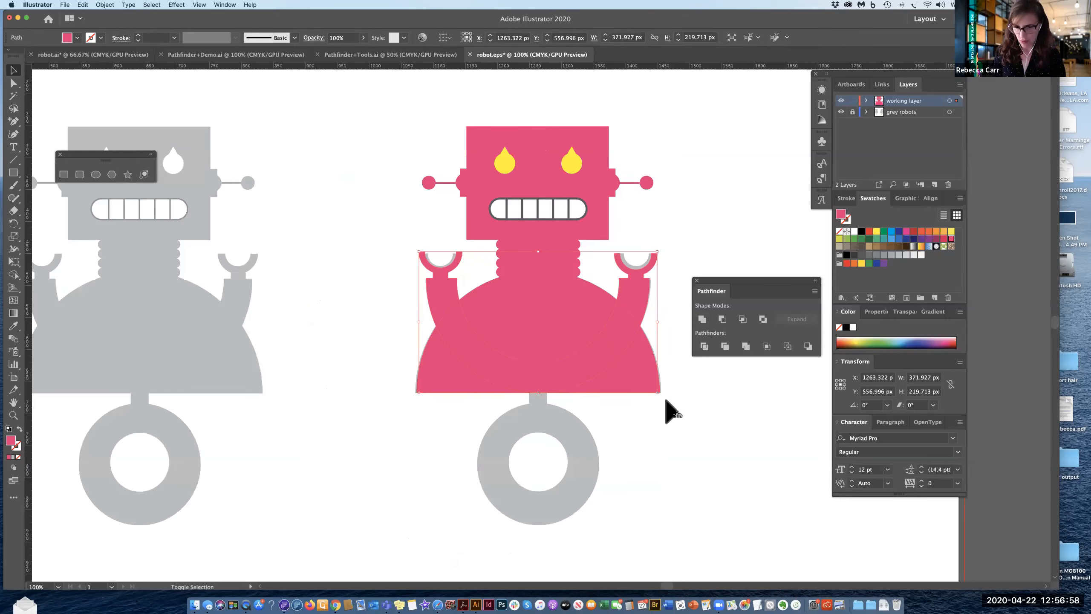
pyautogui.click(702, 319)
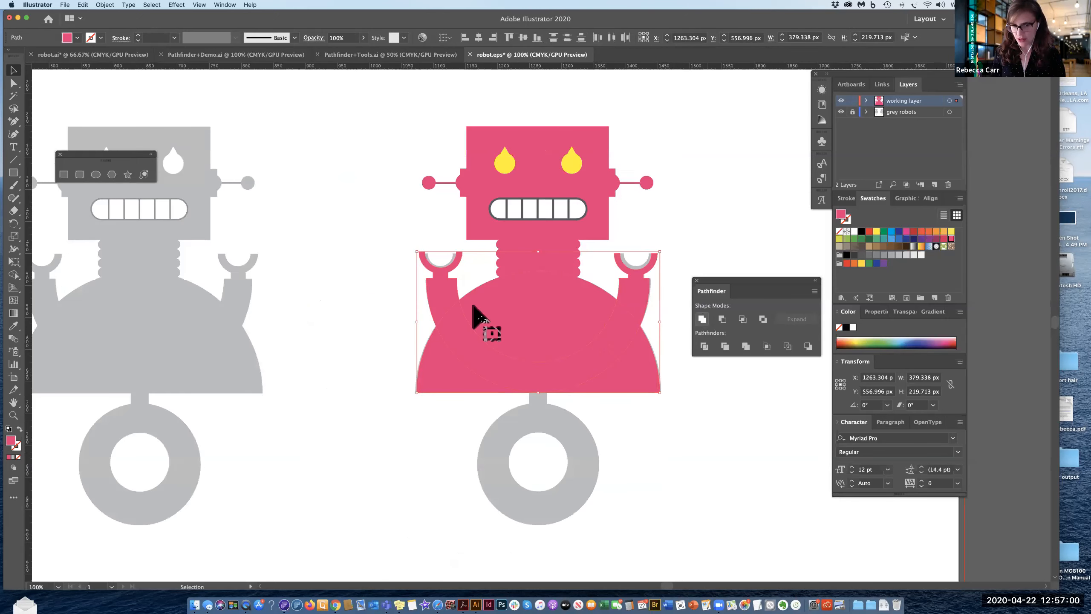
pyautogui.press('super+shift+z')
pyautogui.press('super+z')
pyautogui.press('space')
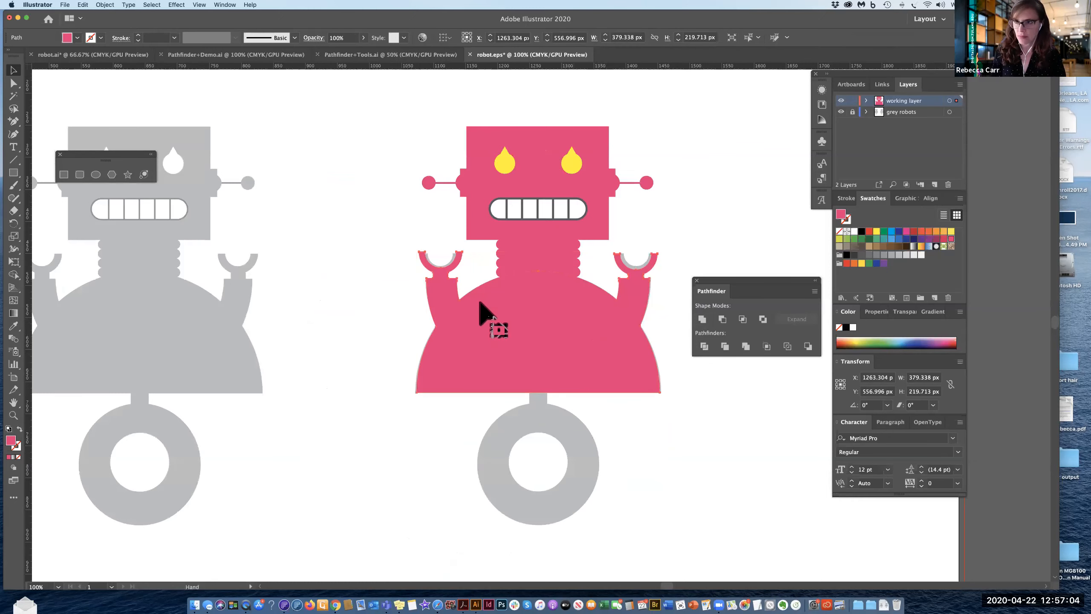
pyautogui.moveTo(480, 303); pyautogui.dragTo(386, 235)
pyautogui.click(562, 379)
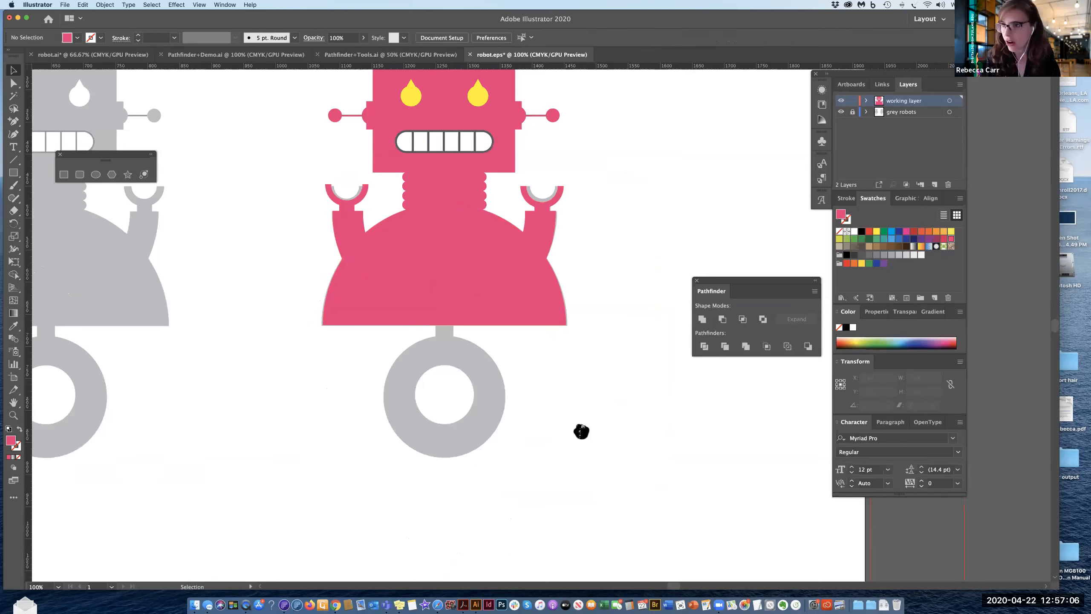
# Step: Draw a pink circle about 190 px across, align it over the grey wheel, and undo its yellow fill
pyautogui.moveTo(581, 431); pyautogui.dragTo(602, 510)
pyautogui.scroll(-1, 577, 424)
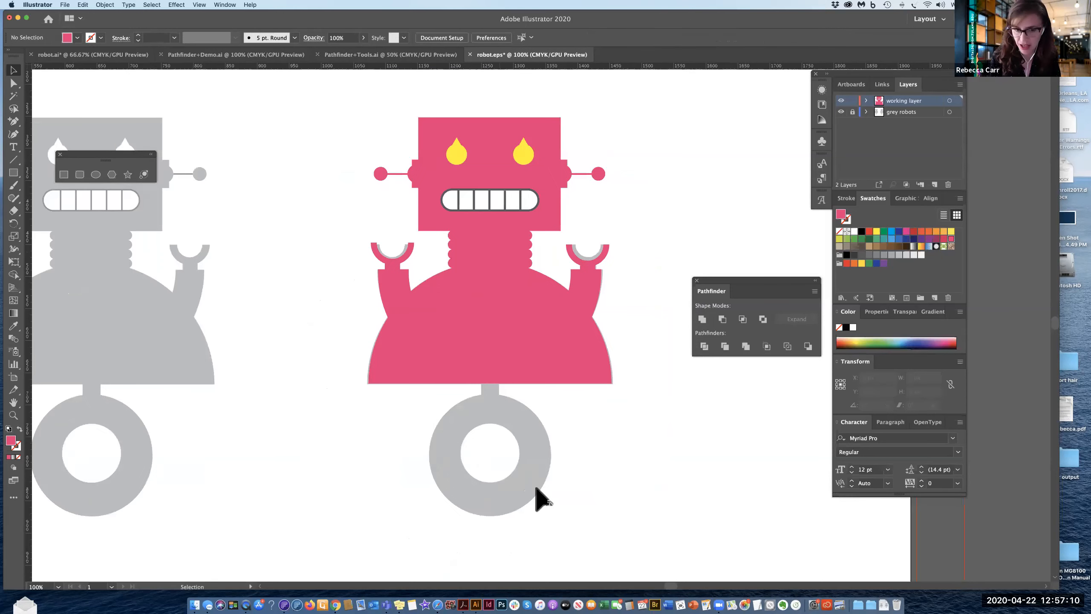
pyautogui.hscroll(4, 495, 430)
pyautogui.scroll(-1, 495, 430)
pyautogui.click(96, 174)
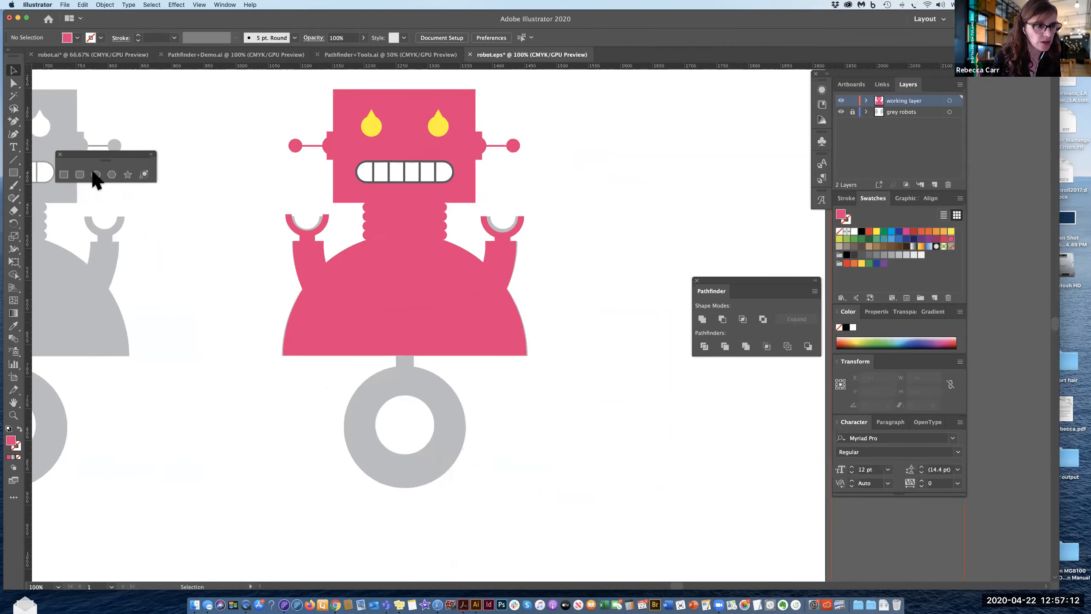
pyautogui.moveTo(347, 364); pyautogui.dragTo(446, 490)
pyautogui.press('v')
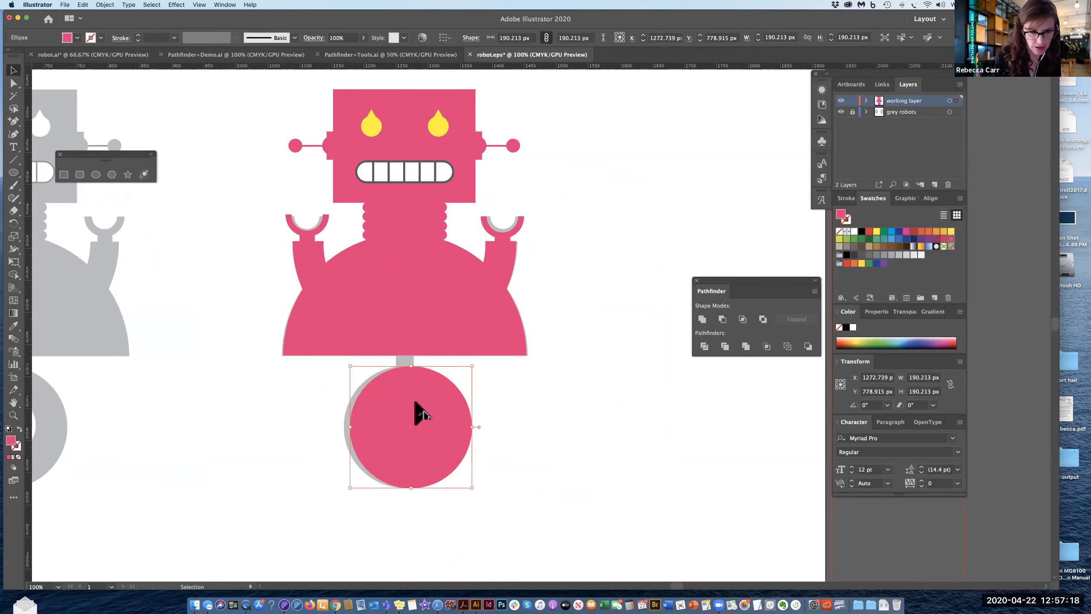
pyautogui.moveTo(414, 403); pyautogui.dragTo(408, 403)
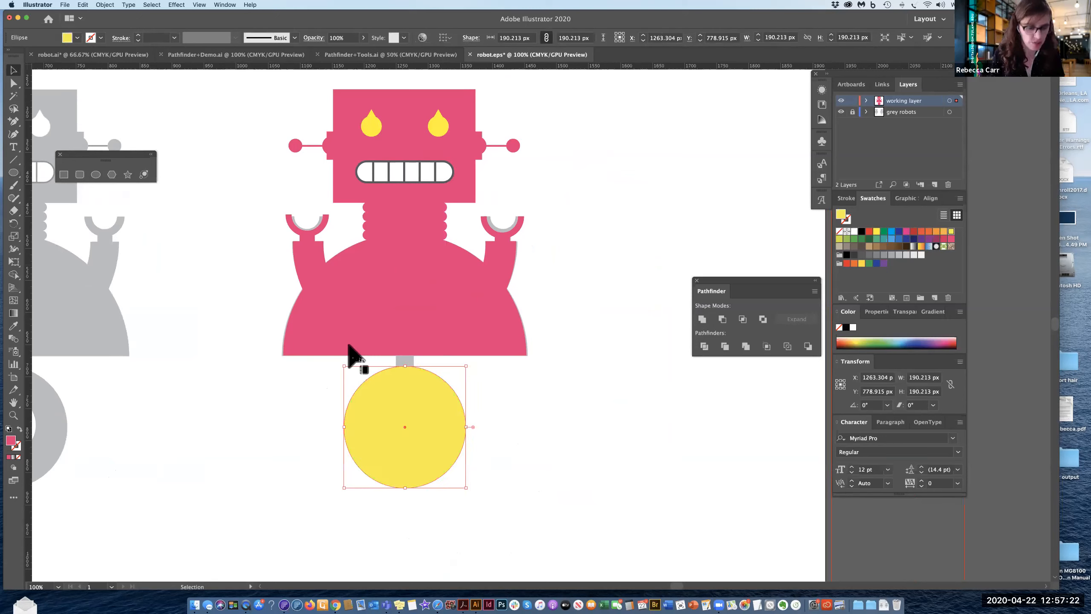
pyautogui.press('super+z')
pyautogui.press('super+z')
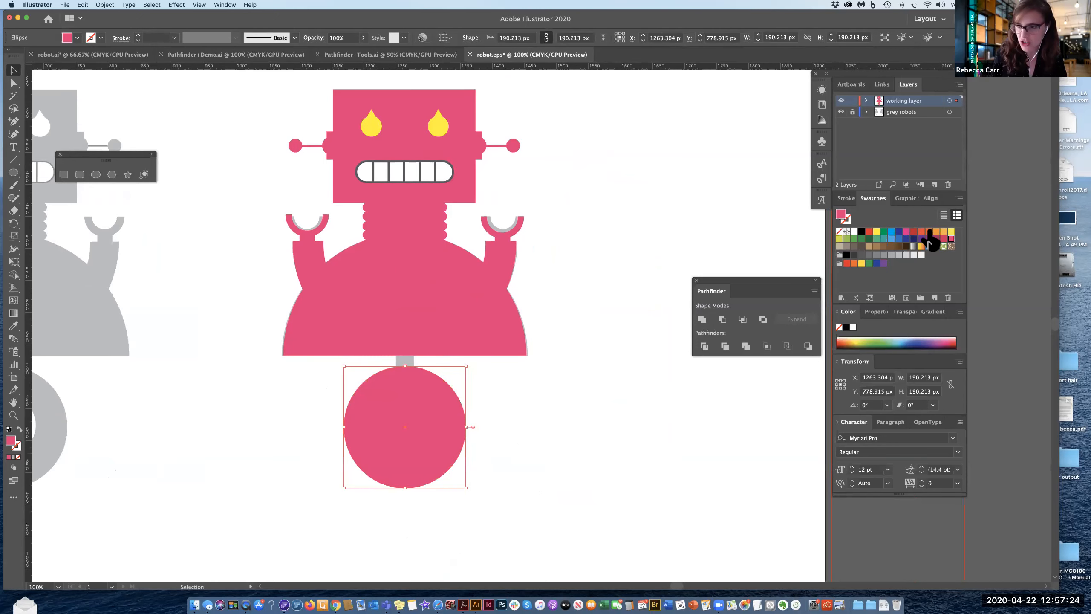
# Step: Draw a yellow circle, enlarge it to about 130 px across, and centre it on the pink wheel circle
pyautogui.click(951, 232)
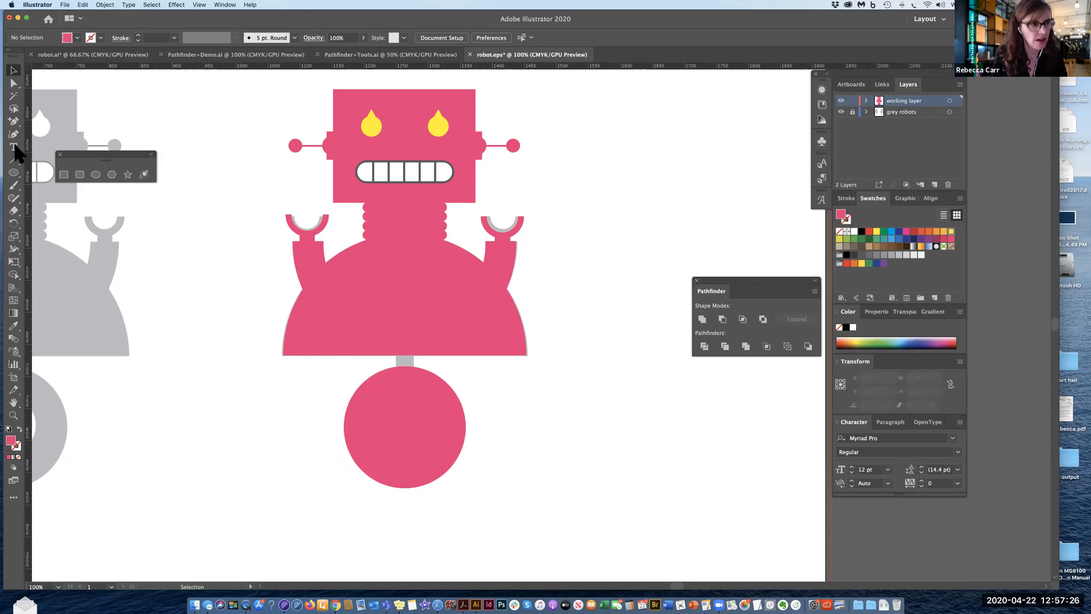
pyautogui.click(13, 159)
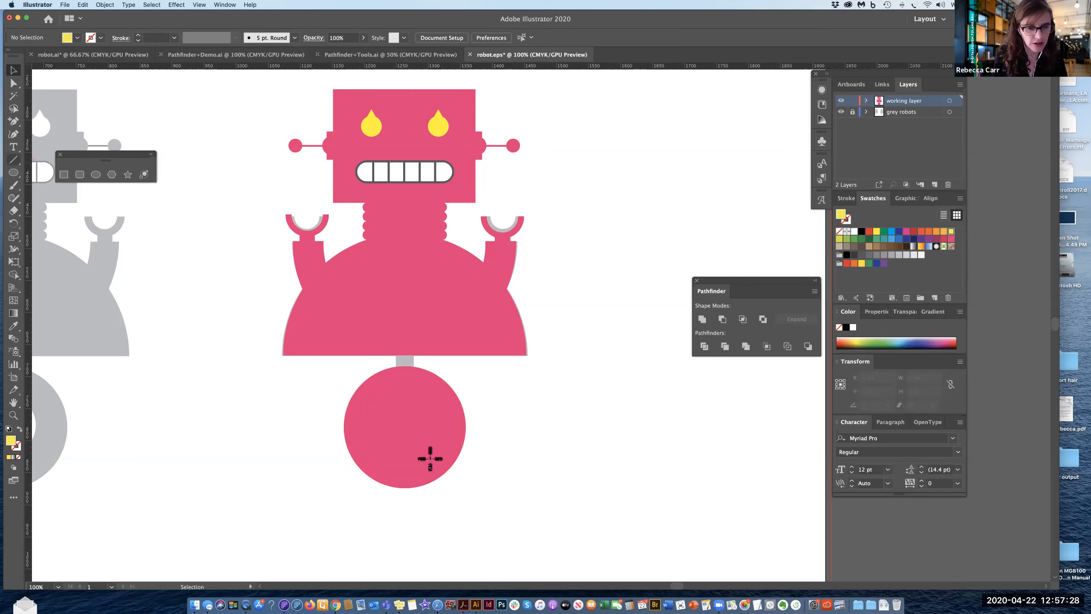
pyautogui.press('l')
pyautogui.moveTo(418, 445); pyautogui.dragTo(454, 468)
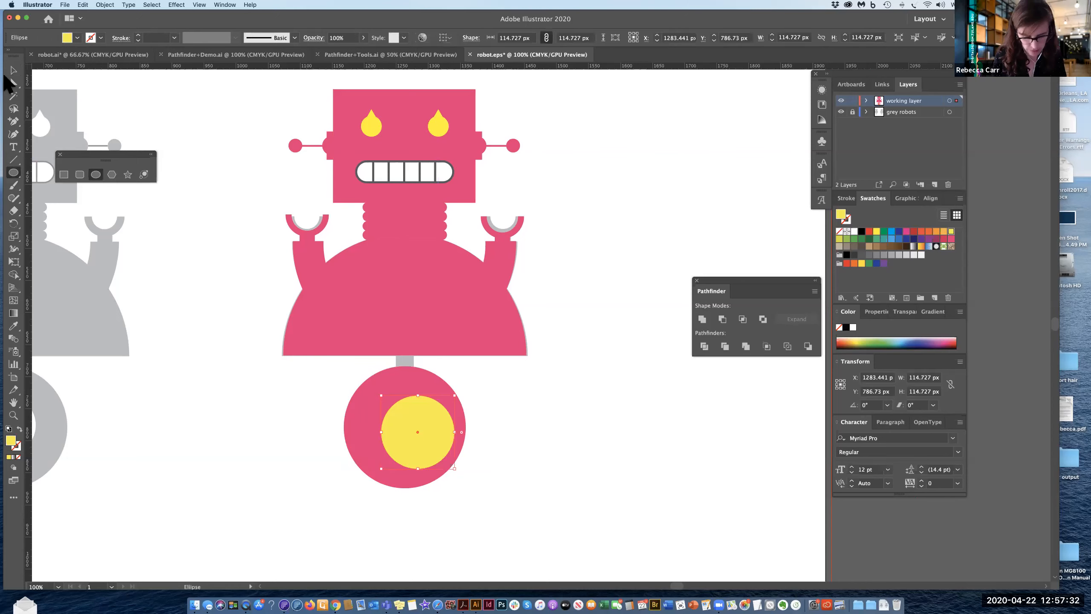
pyautogui.press('v')
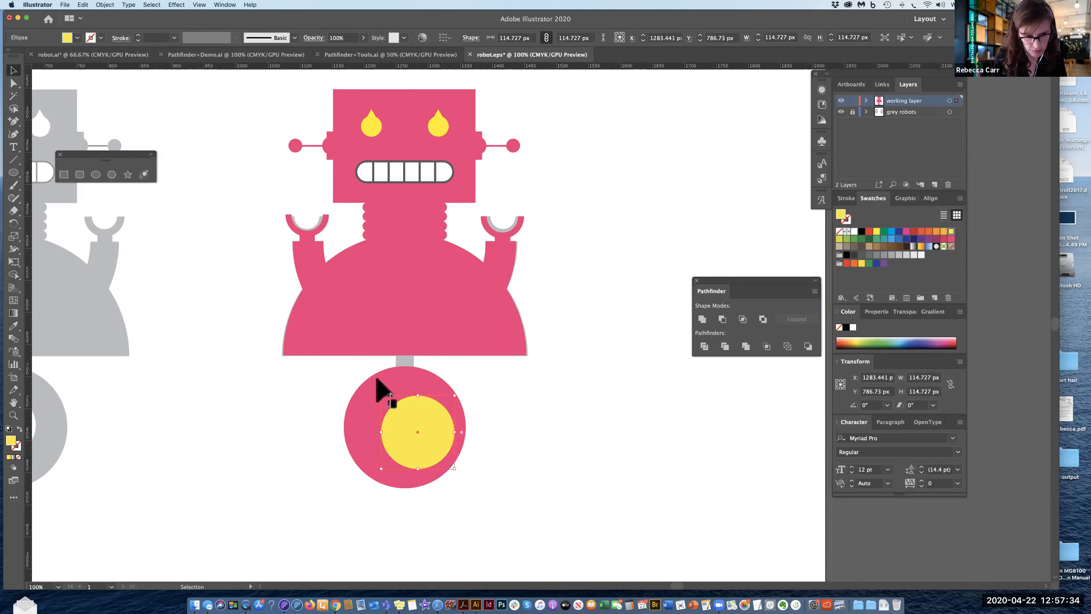
pyautogui.moveTo(393, 414); pyautogui.dragTo(415, 444)
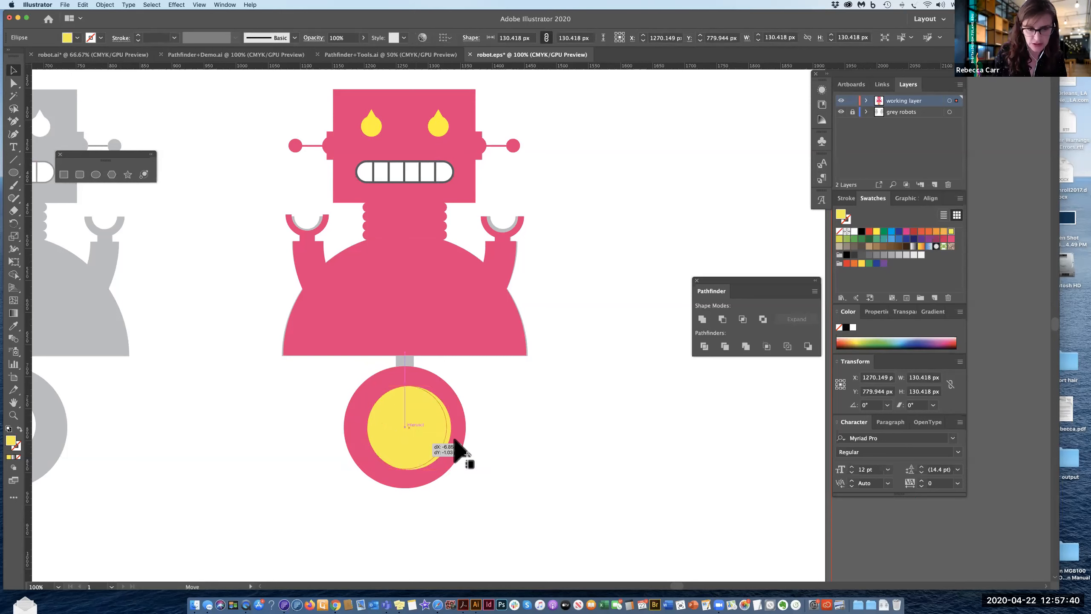
# Step: Cut the yellow circle out of the pink wheel with Pathfinder's Minus Front, and deselect the ring
pyautogui.keyDown('shift'); pyautogui.click(459, 446); pyautogui.keyUp('shift')
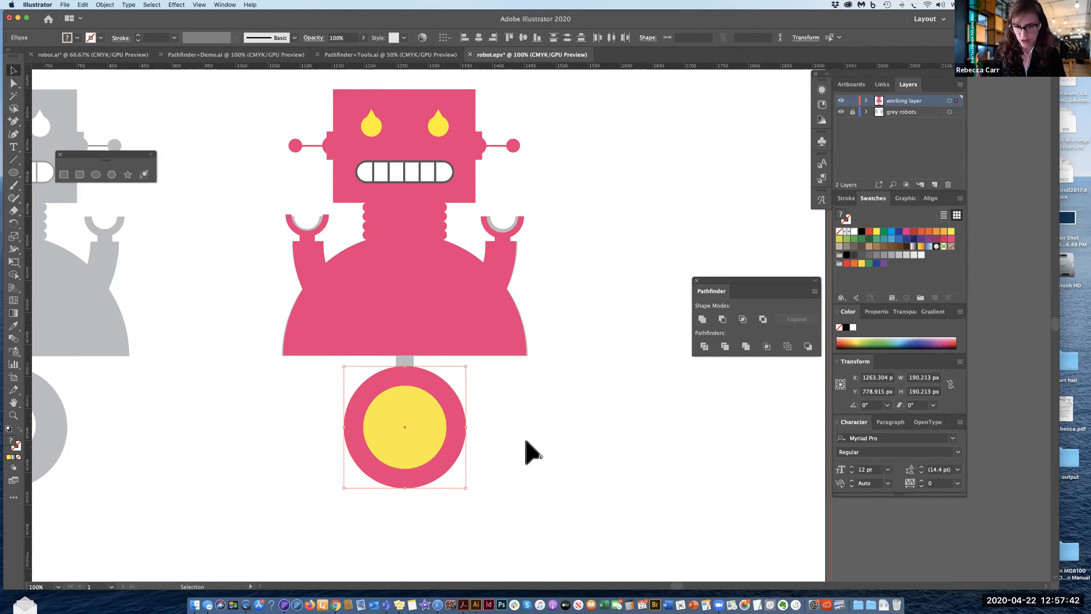
pyautogui.click(722, 318)
pyautogui.click(418, 365)
# Step: Draw a pink rectangle about 35 × 41 px as the post between body and wheel, and unite it with the wheel ring
pyautogui.click(61, 174)
pyautogui.moveTo(397, 348); pyautogui.dragTo(417, 372)
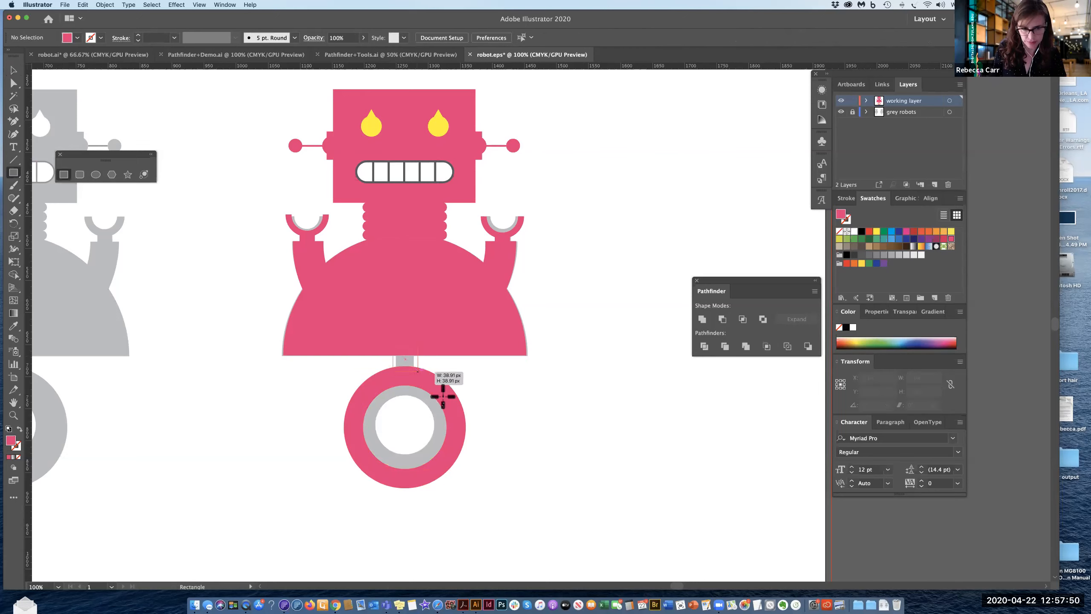
pyautogui.click(13, 70)
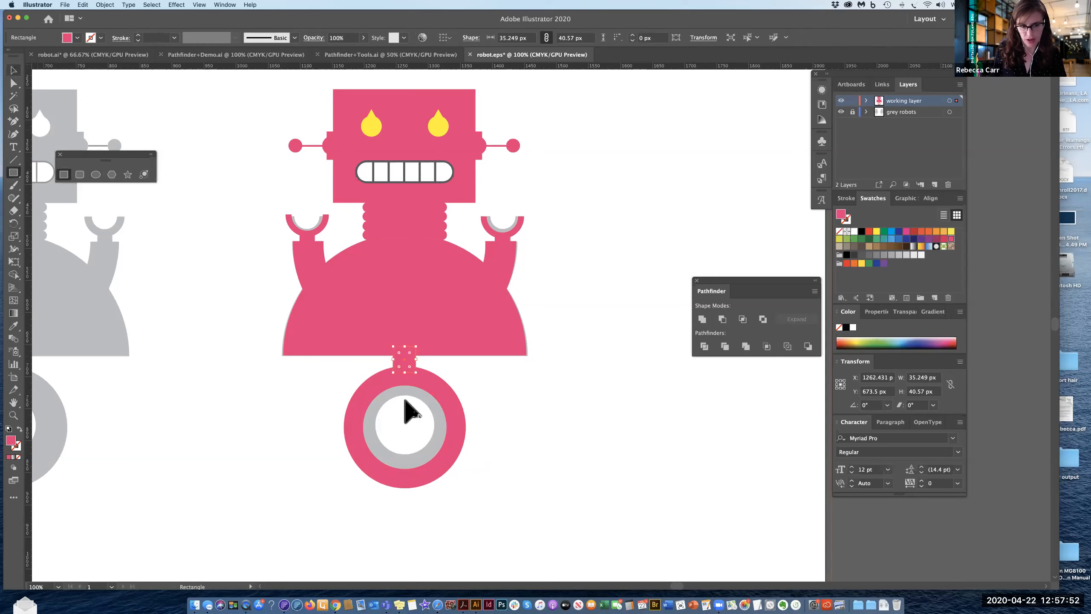
pyautogui.keyDown('shift'); pyautogui.click(412, 386); pyautogui.keyUp('shift')
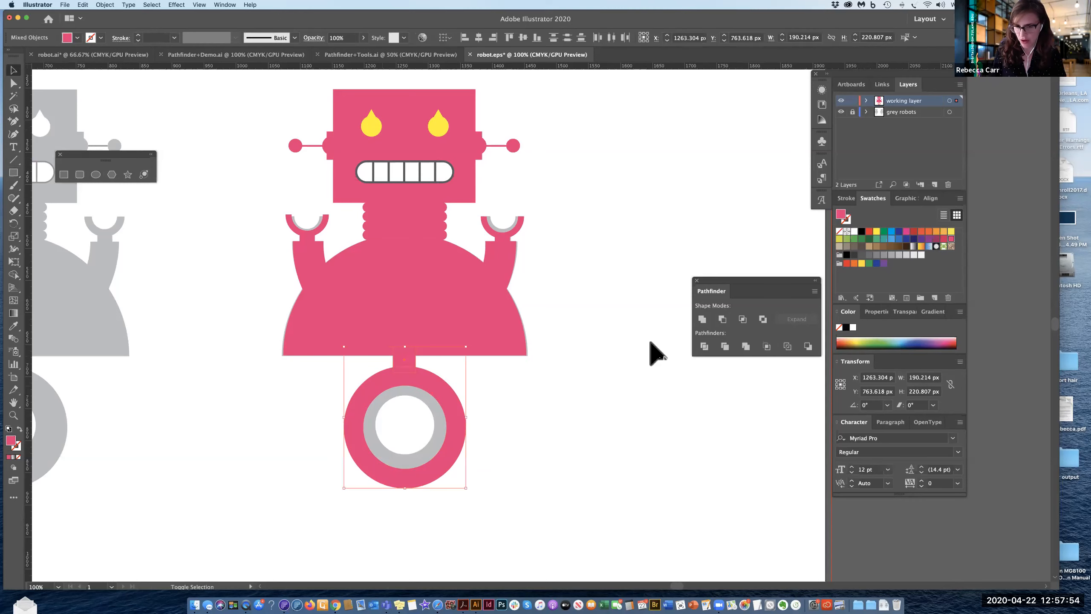
# Step: Unite the wheel-and-post shape with the pink body dome using Pathfinder, and deselect the result
pyautogui.keyDown('shift'); pyautogui.click(519, 348); pyautogui.keyUp('shift')
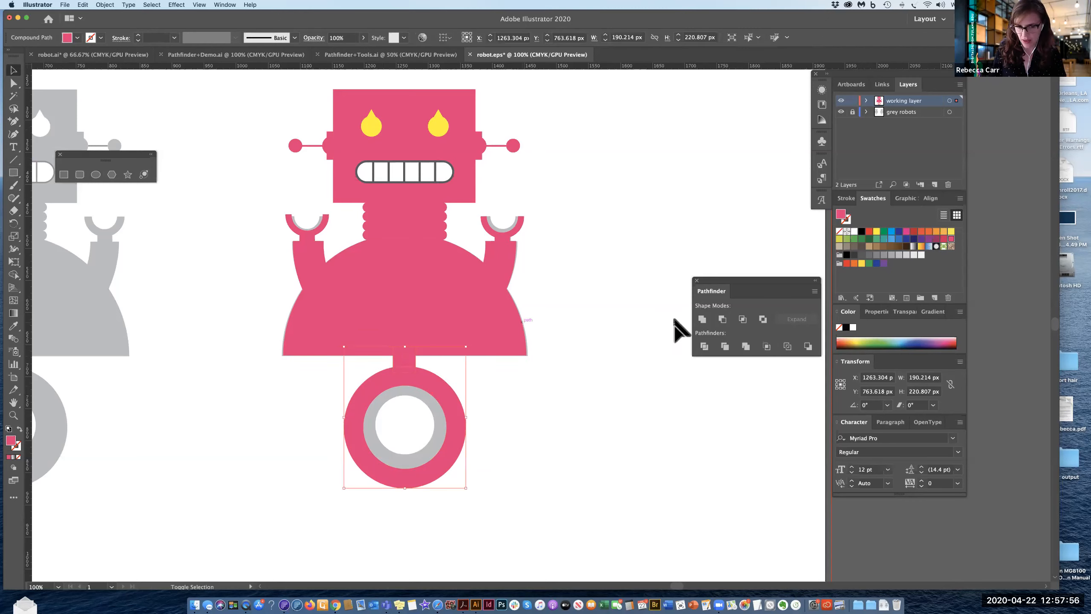
pyautogui.click(701, 319)
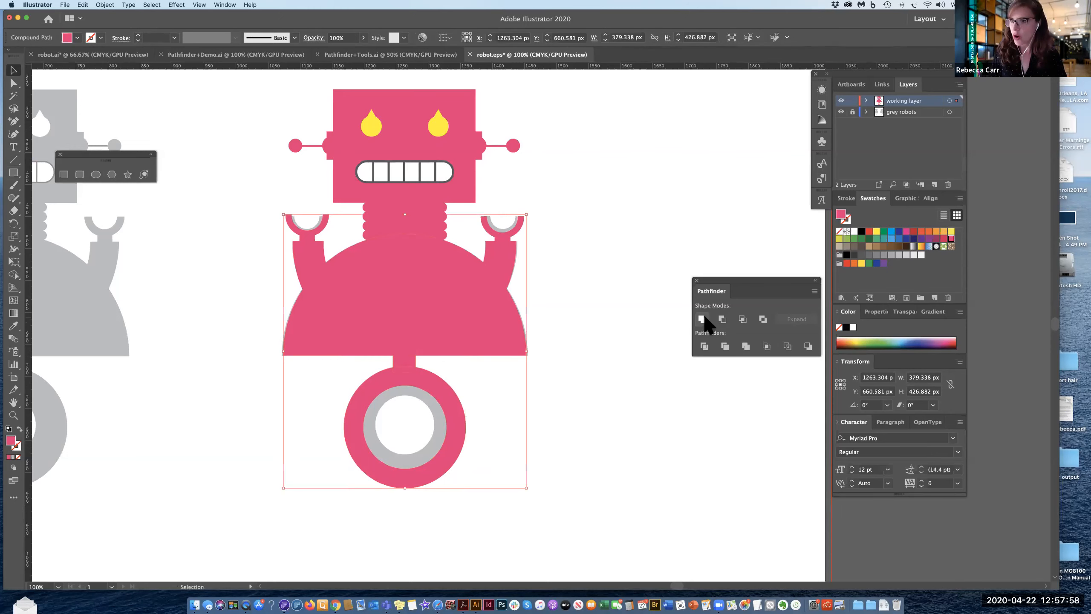
pyautogui.press('space')
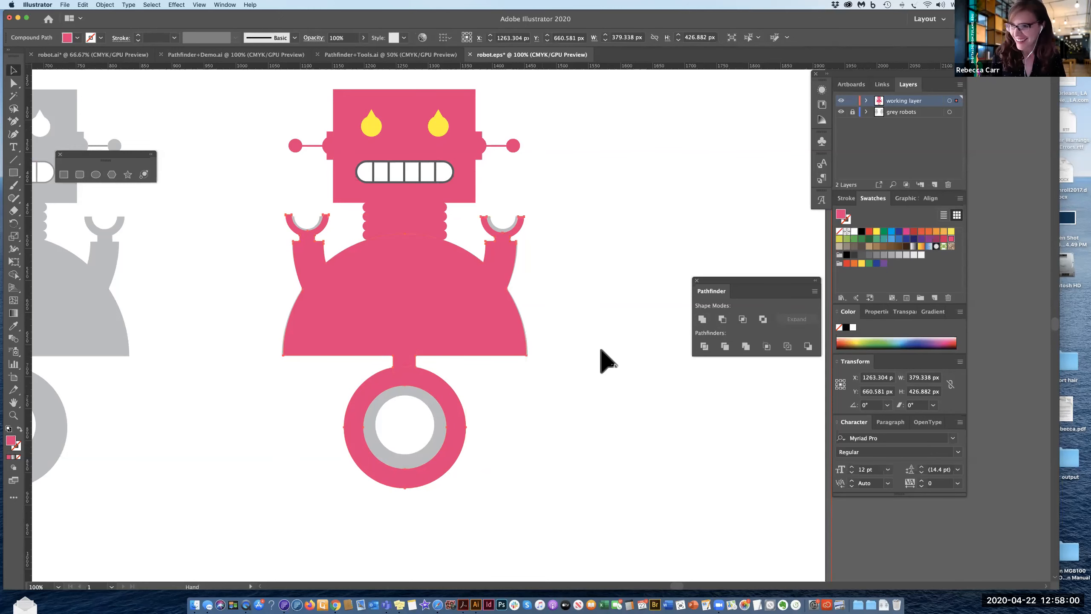
pyautogui.scroll(2, 600, 350)
pyautogui.click(601, 351)
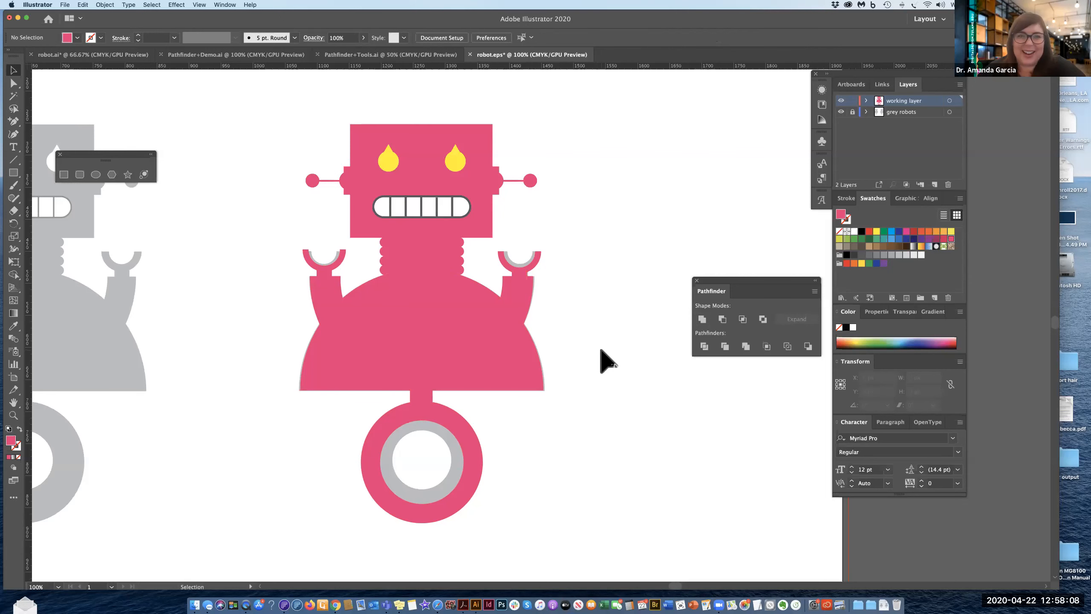
pyautogui.press('super+minus')
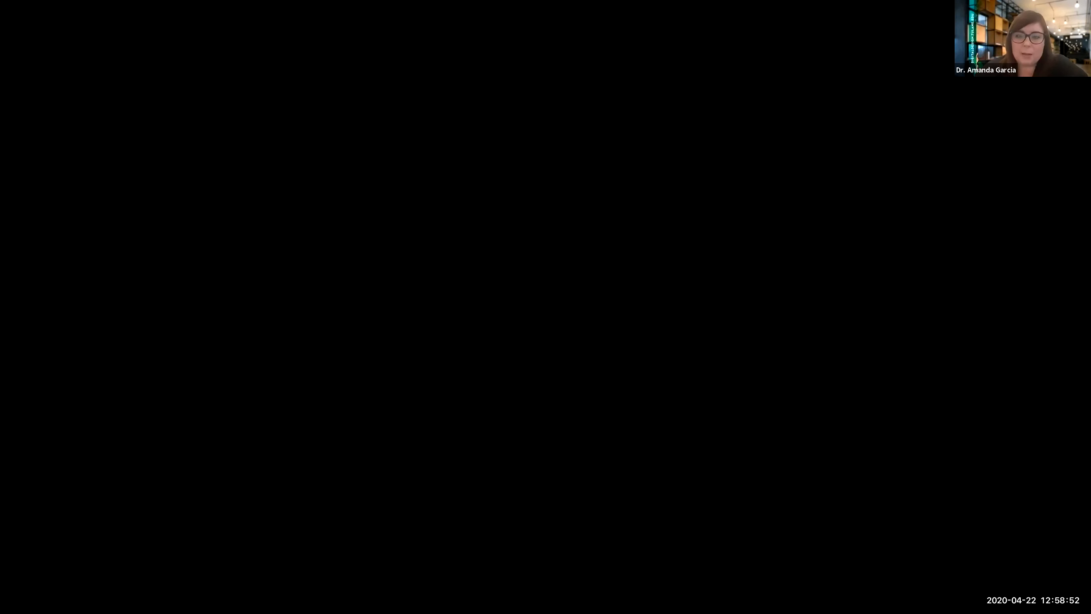
# Step: In the browser, look through the upcoming training sessions and the FAQs on the digitaldesign.tulane.edu events page
pyautogui.scroll(-7, 470, 308)
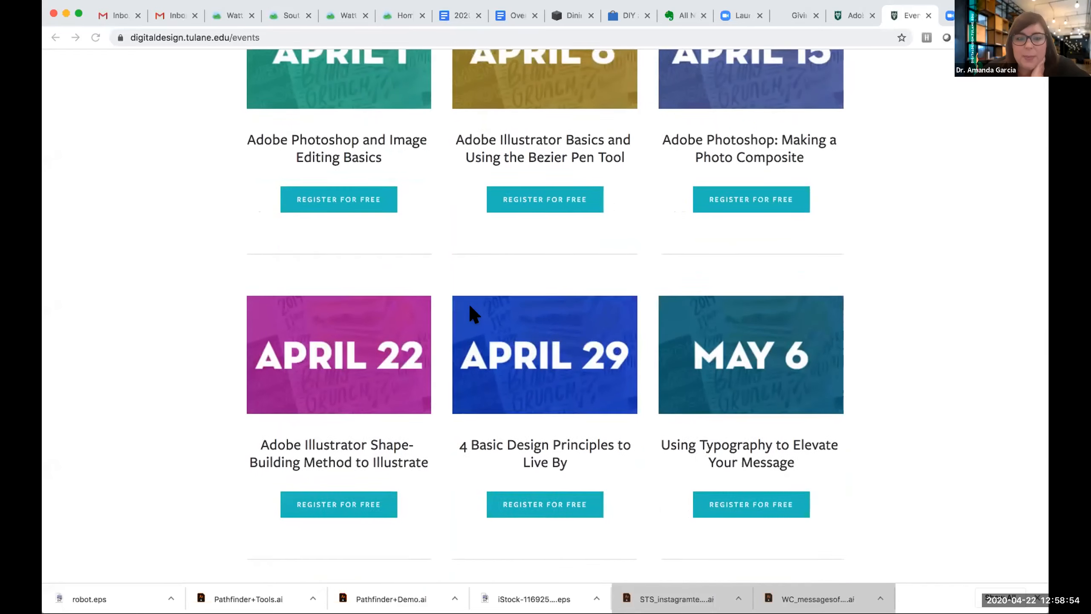
pyautogui.scroll(-1, 564, 301)
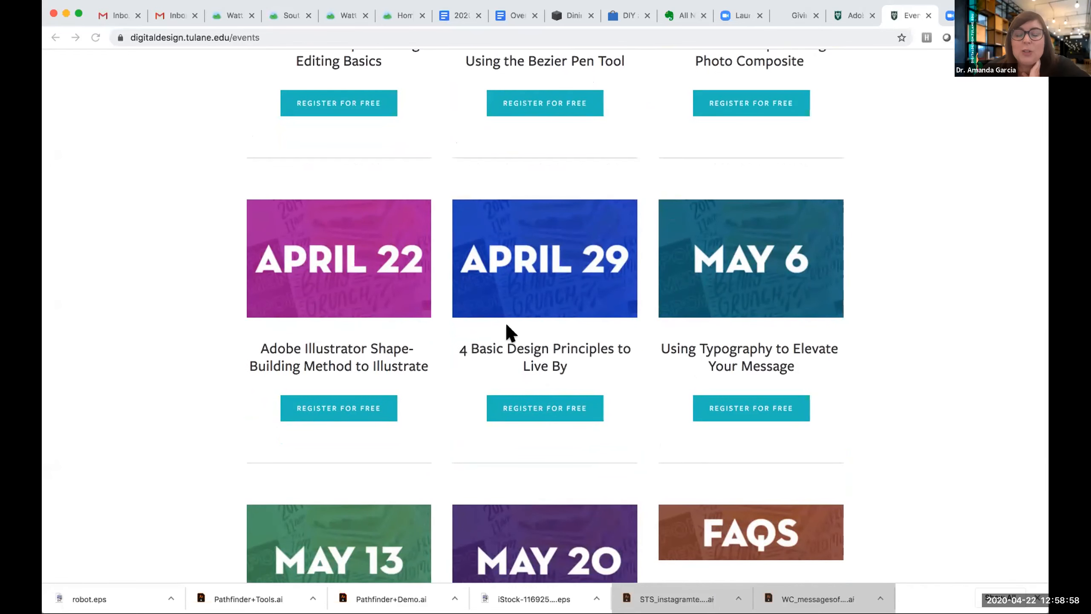
pyautogui.scroll(3, 495, 333)
pyautogui.scroll(-2, 496, 334)
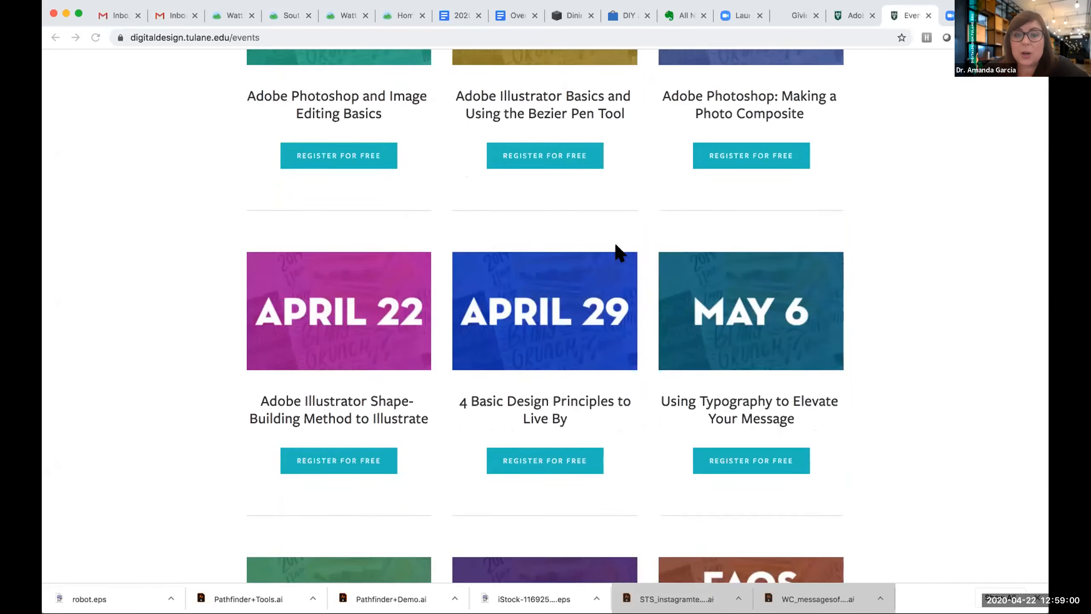
pyautogui.scroll(-2, 580, 309)
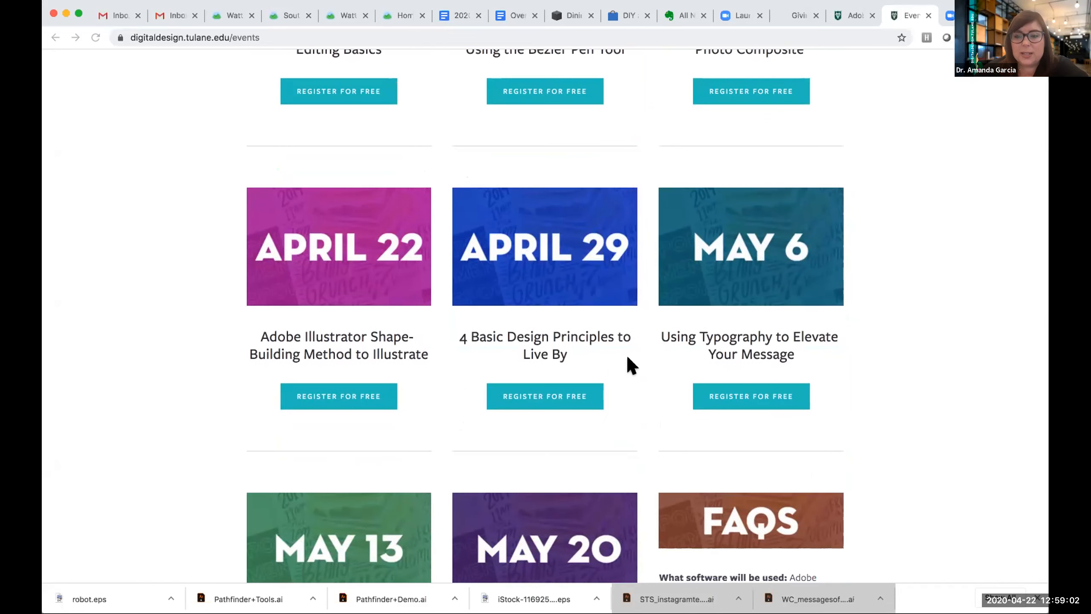
pyautogui.scroll(-1, 620, 358)
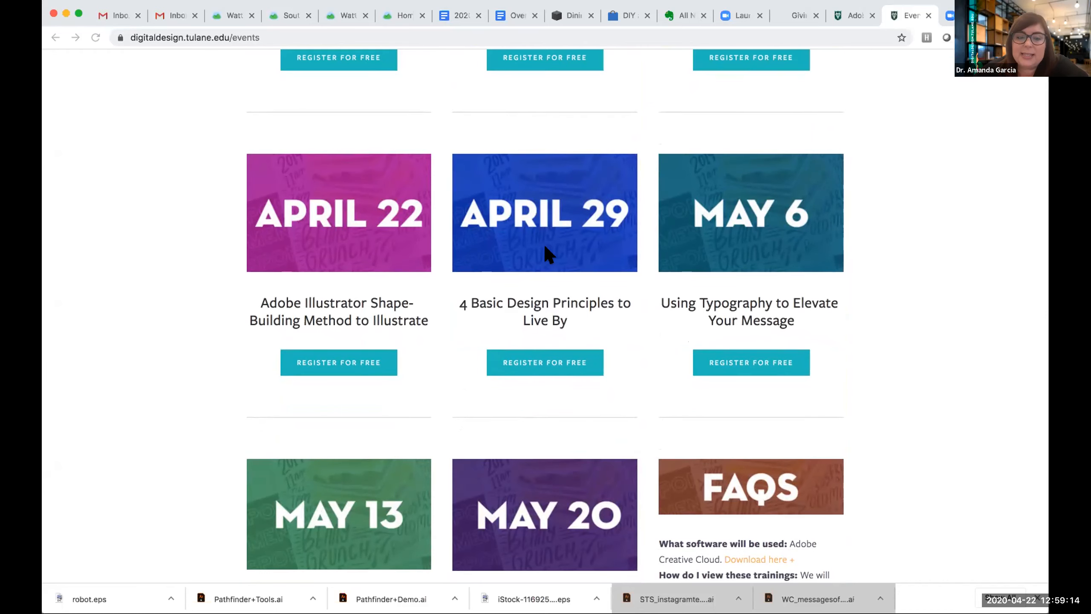
pyautogui.scroll(-2, 544, 247)
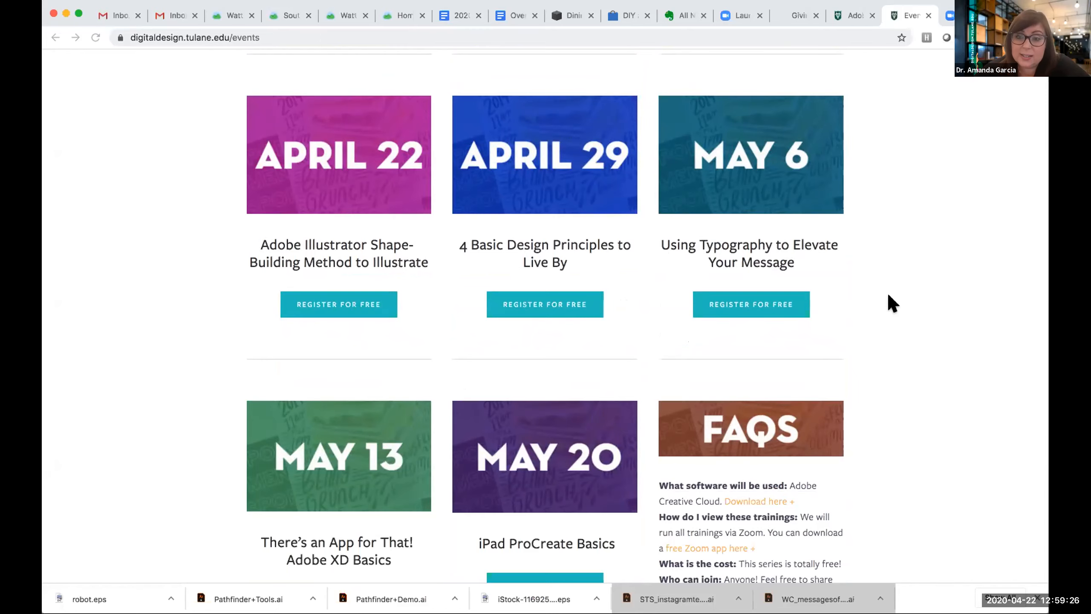
pyautogui.scroll(-5, 854, 295)
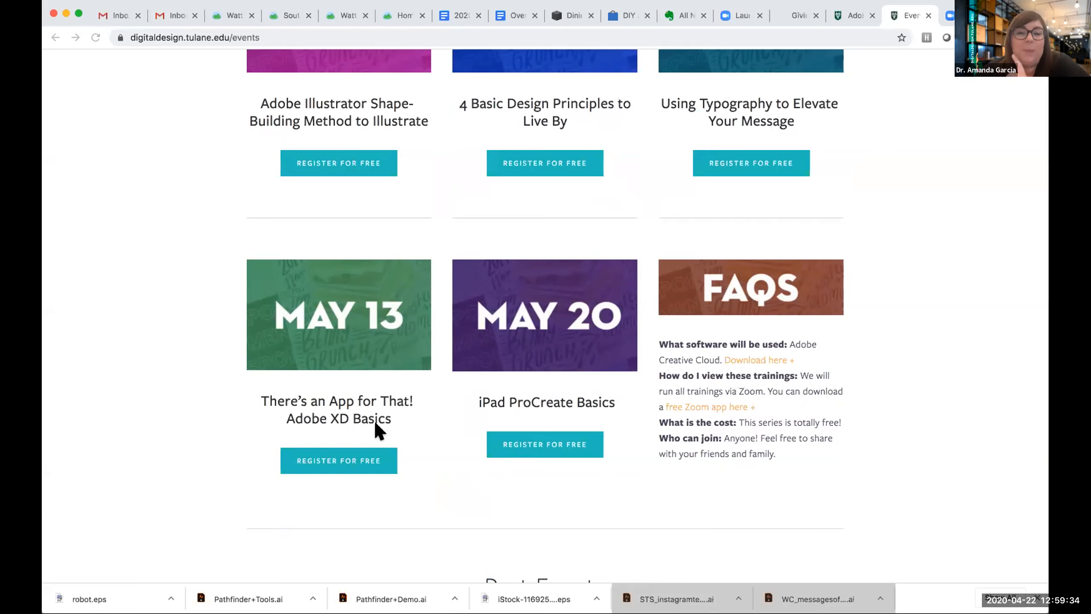
pyautogui.scroll(-1, 375, 424)
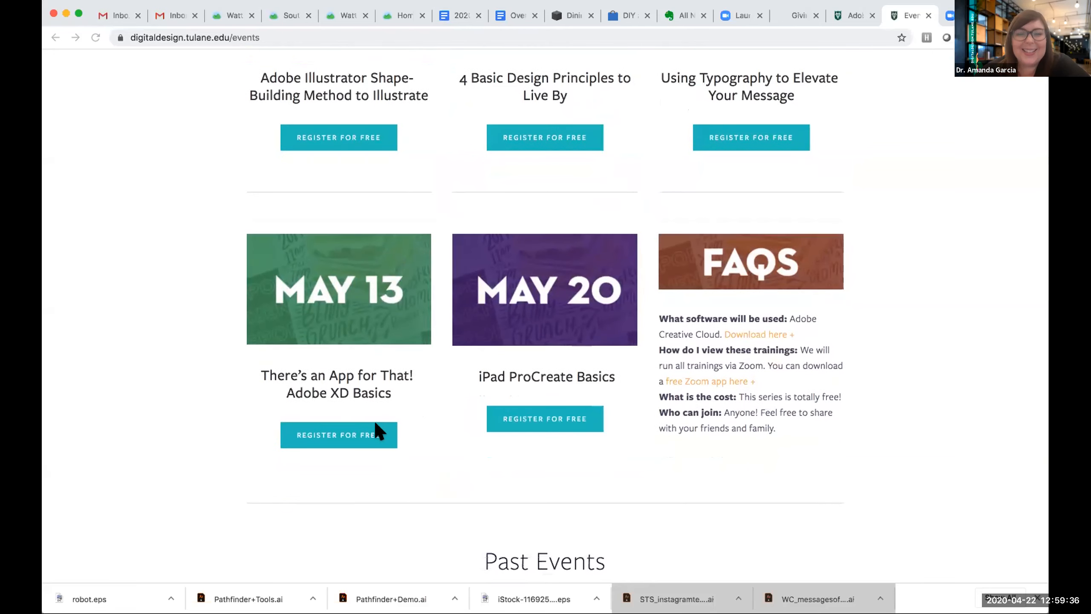